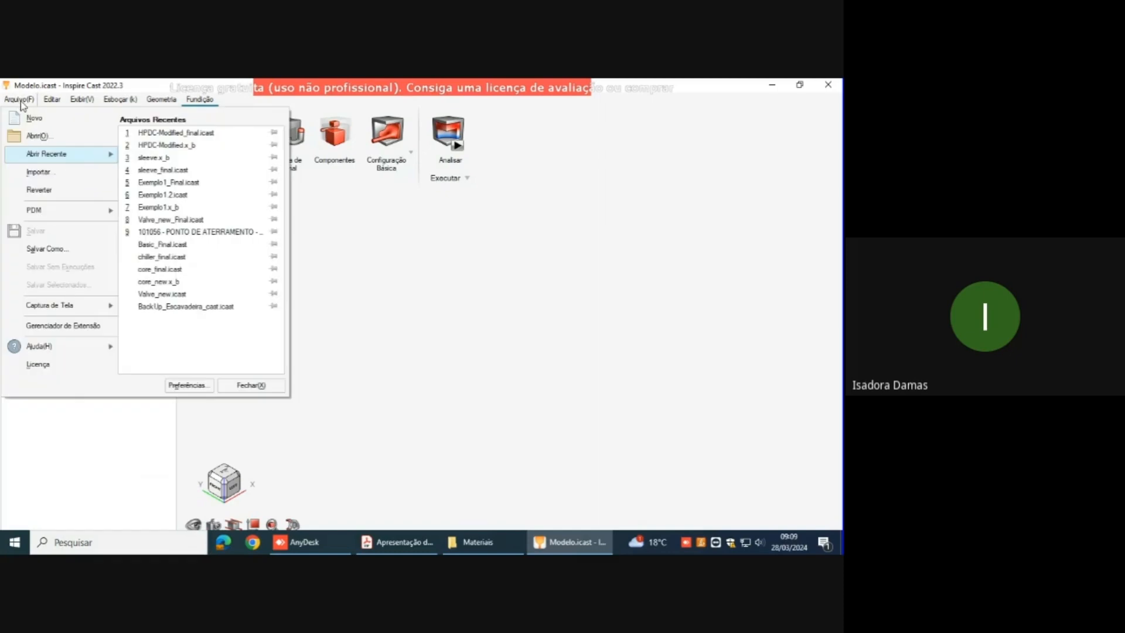
Step: Open the Exemplo2.x_b geometry from the Materiais folder inside Inspire Cast
left_click(37, 135)
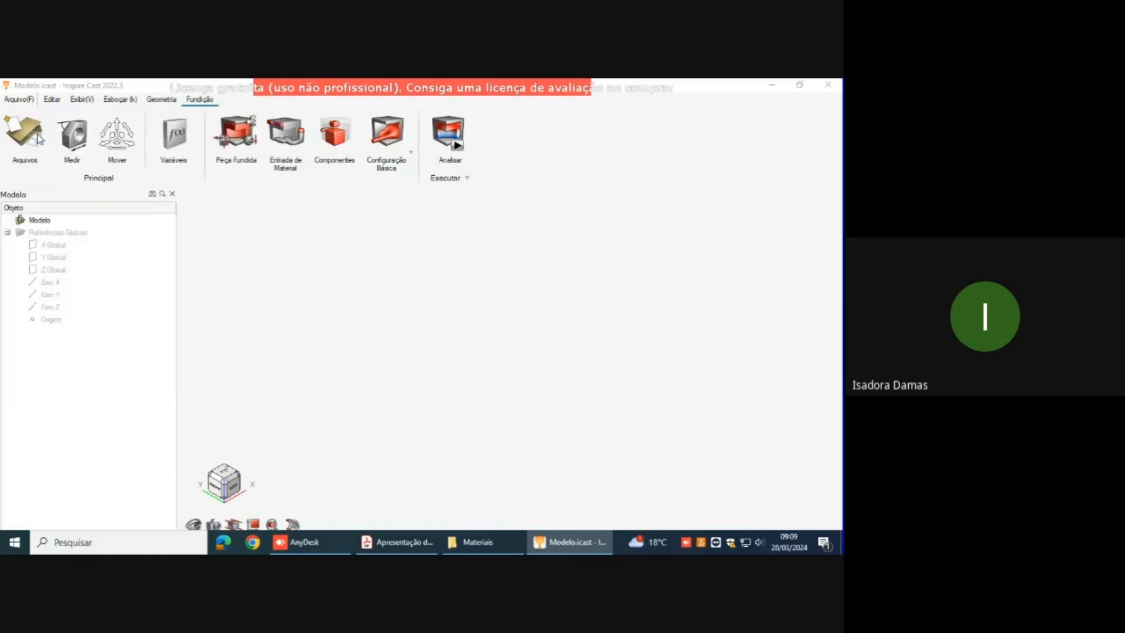
left_click(102, 122)
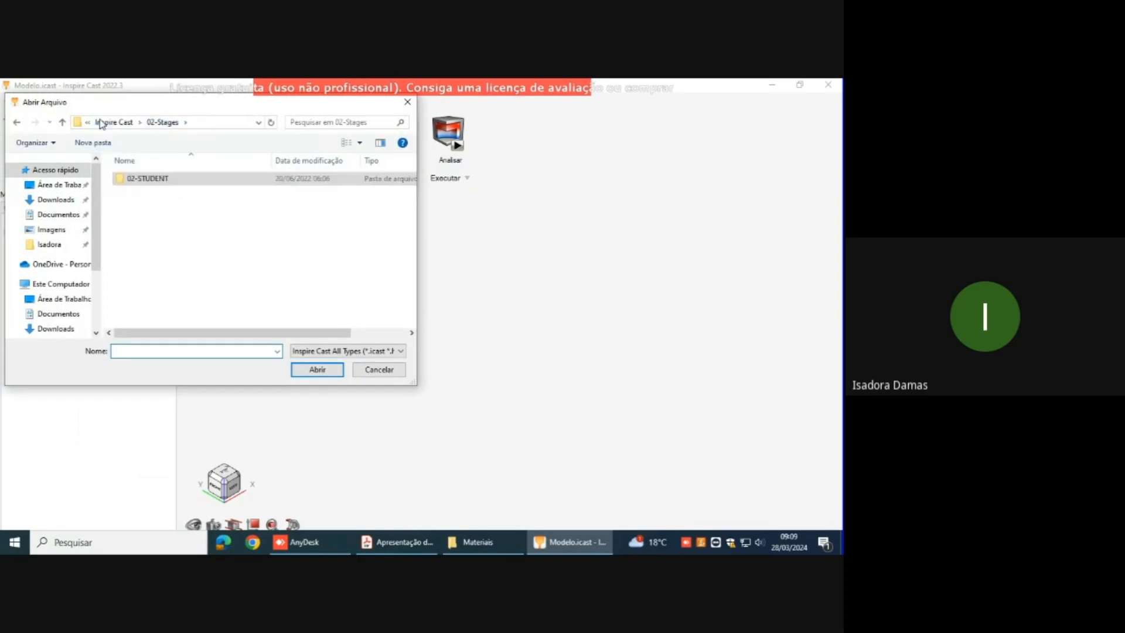
left_click(101, 122)
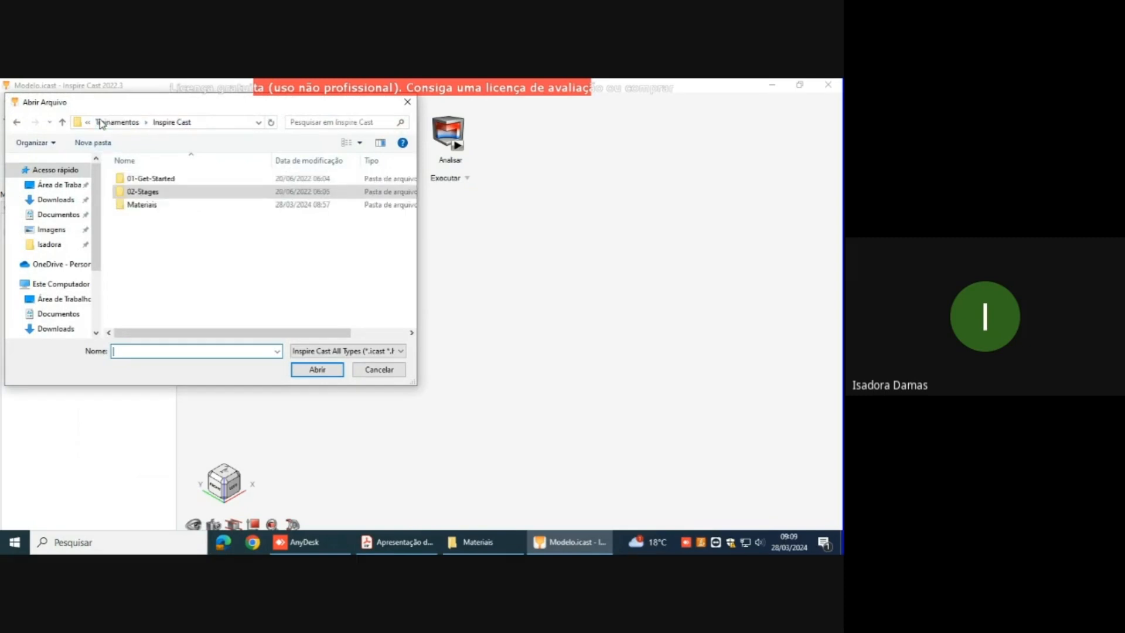
double_click(155, 205)
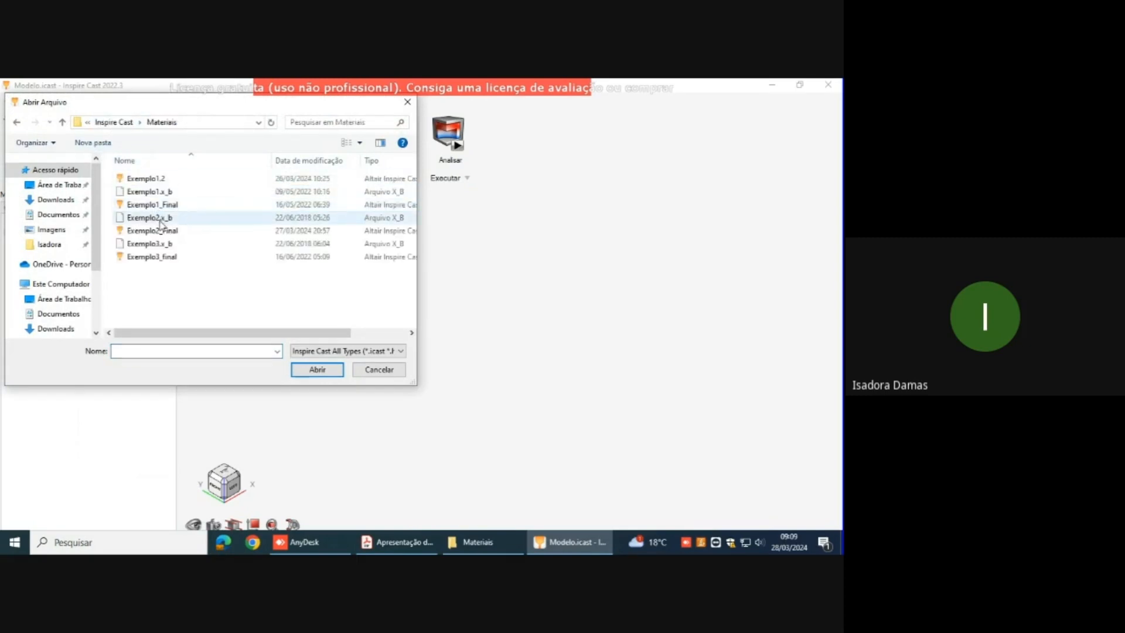
left_click(160, 220)
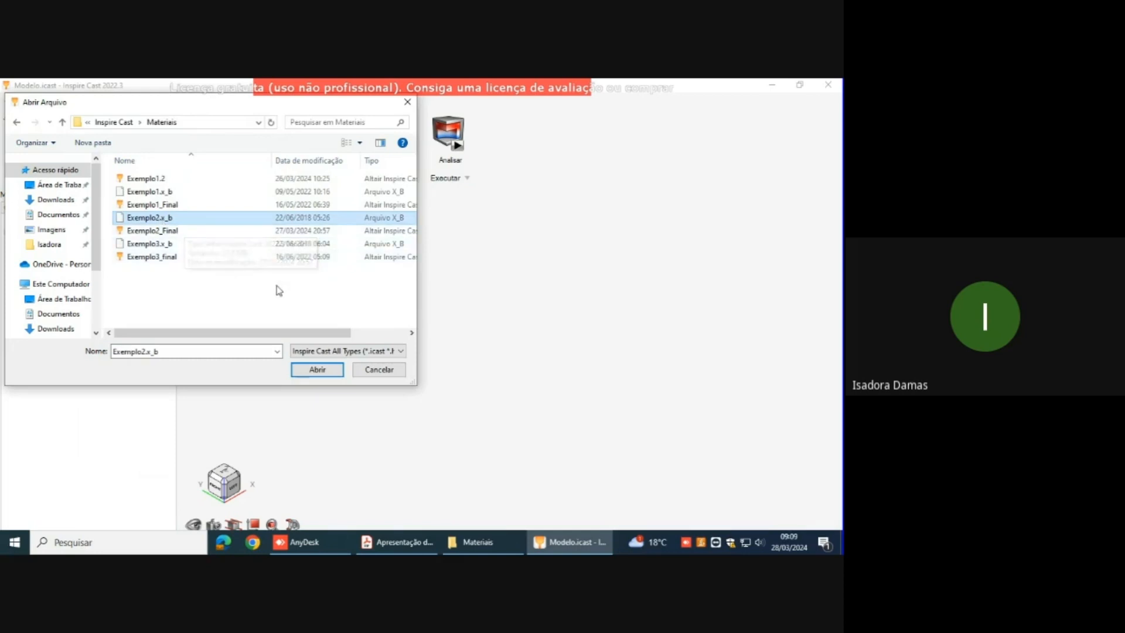
left_click(303, 370)
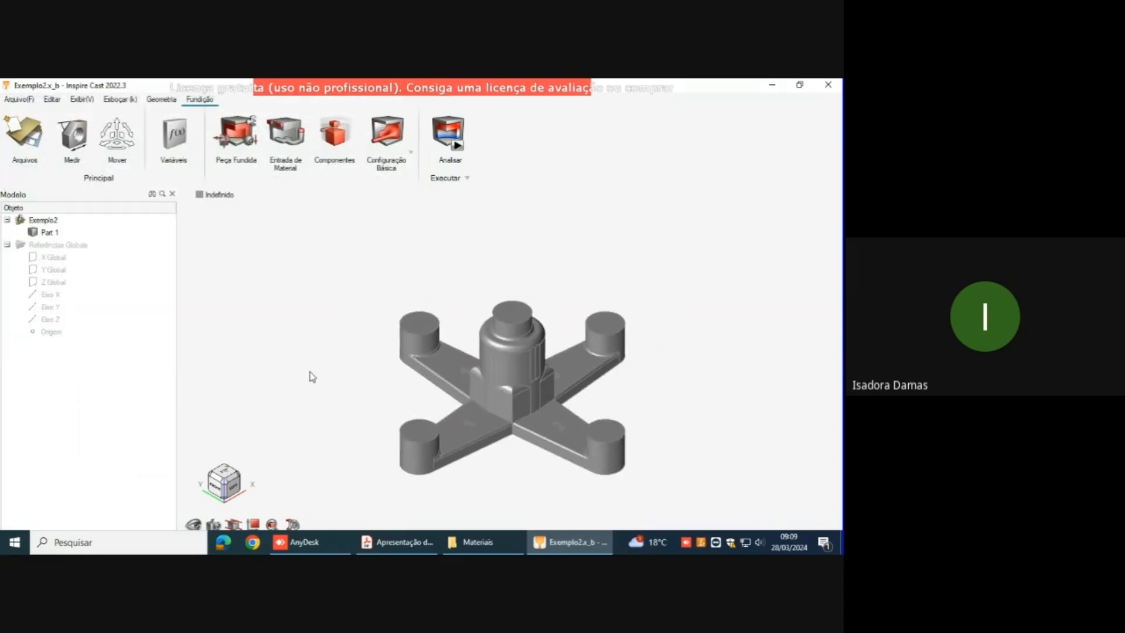
Step: Examine the four-armed part from several angles, including its central cylinder and numbered arms
right_click_drag(593, 402, 557, 343)
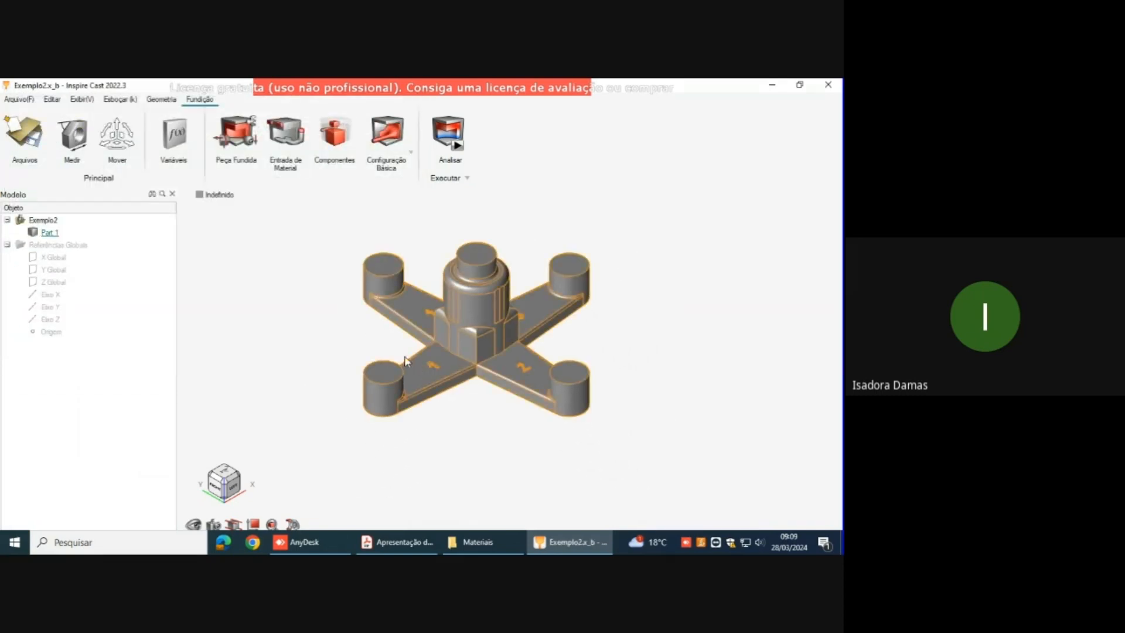
right_click_drag(365, 362, 367, 326)
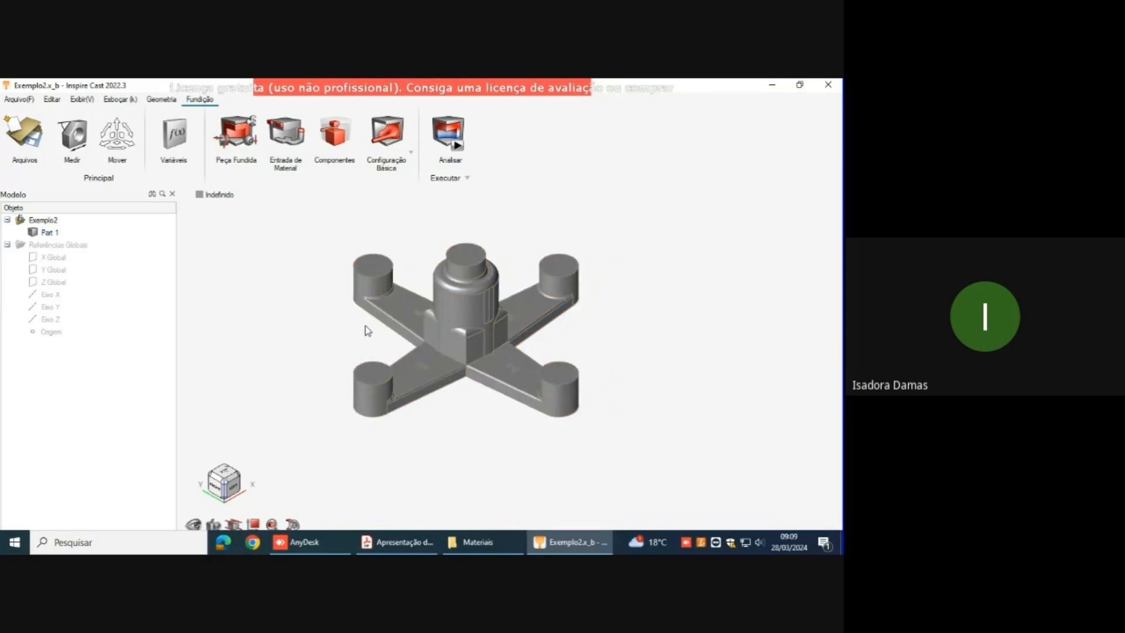
scroll(426, 377, "up", 3)
right_click_drag(487, 336, 502, 341)
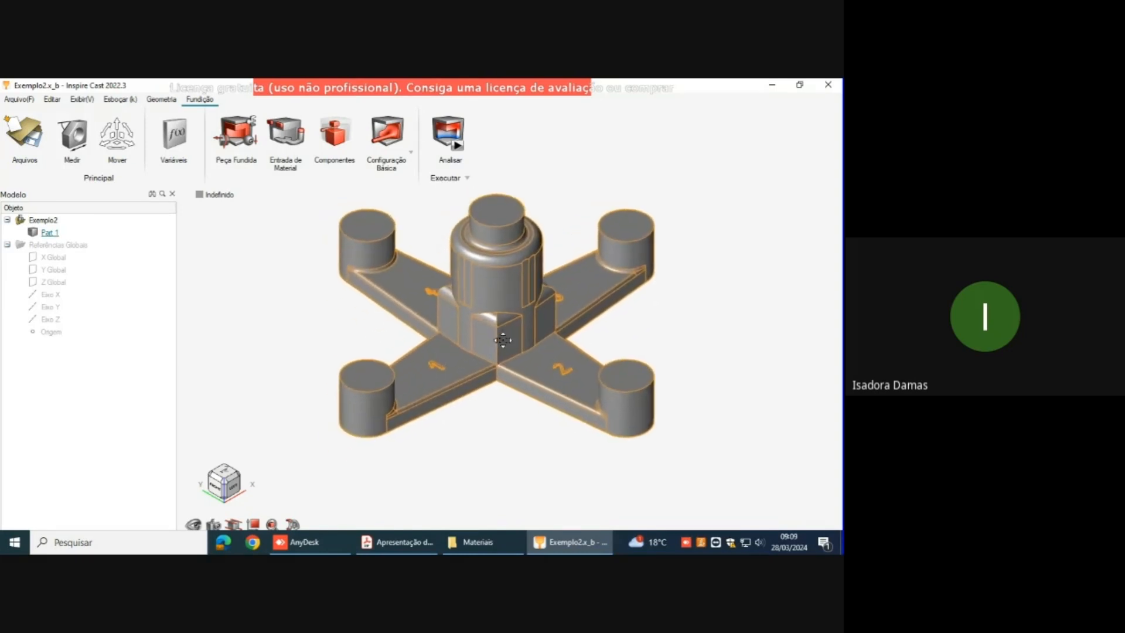
right_click_drag(656, 259, 541, 326)
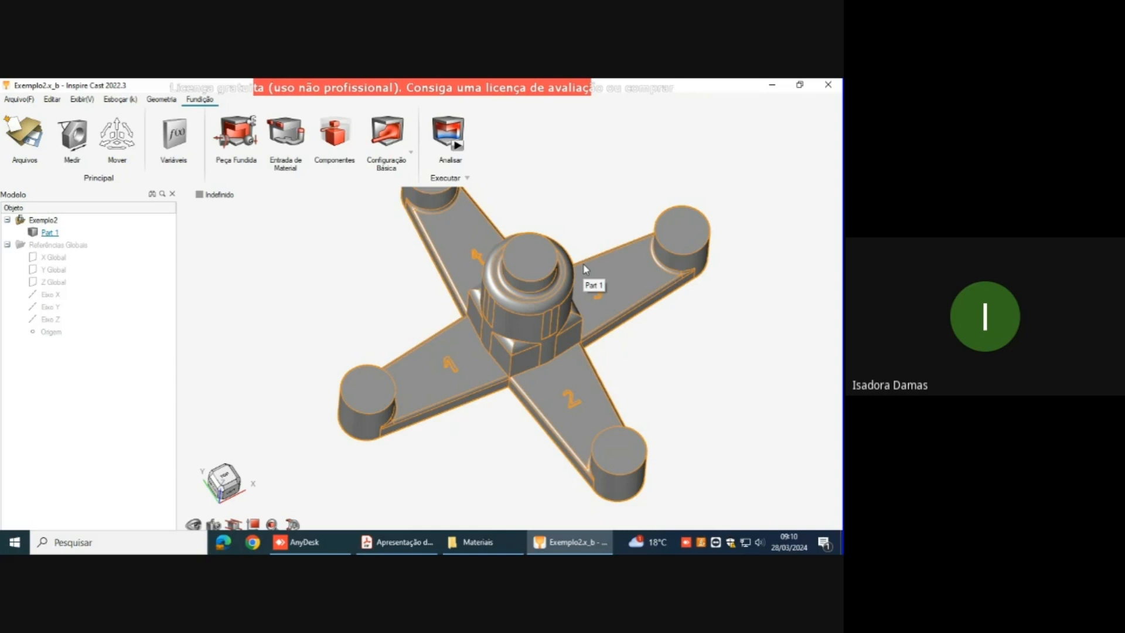
middle_click_drag(625, 334, 599, 385)
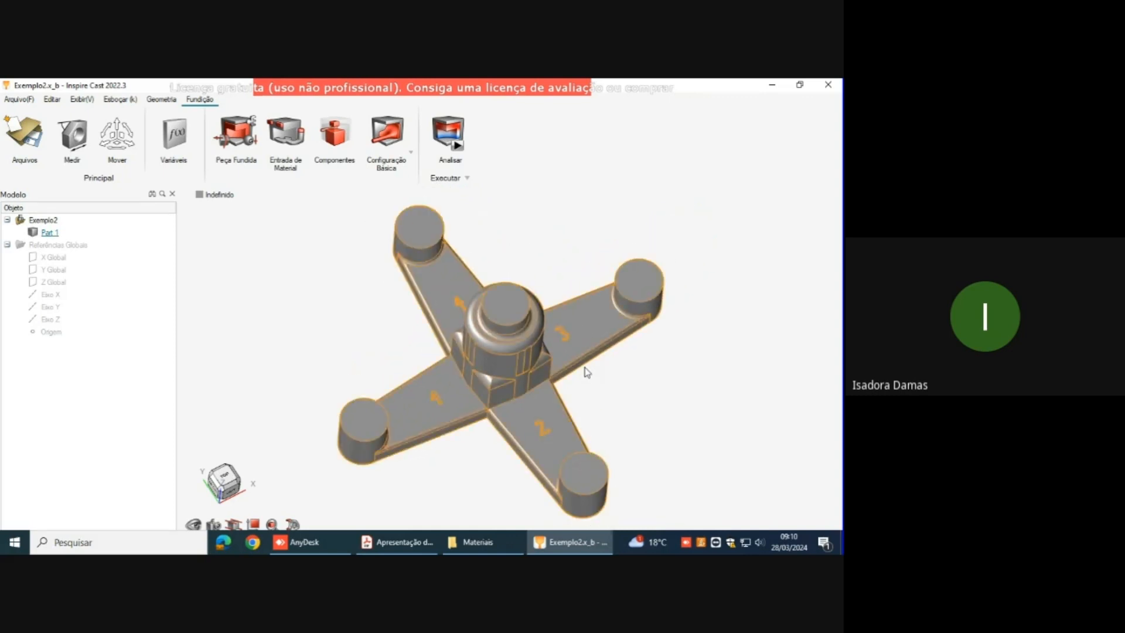
right_click_drag(612, 370, 623, 333)
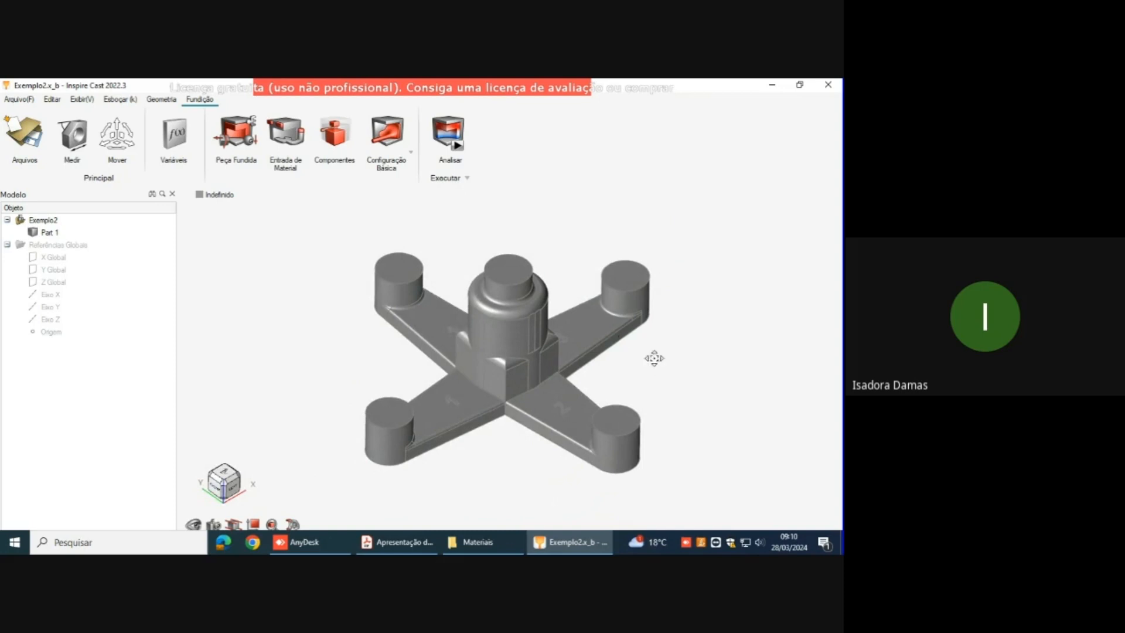
middle_click_drag(652, 359, 597, 310)
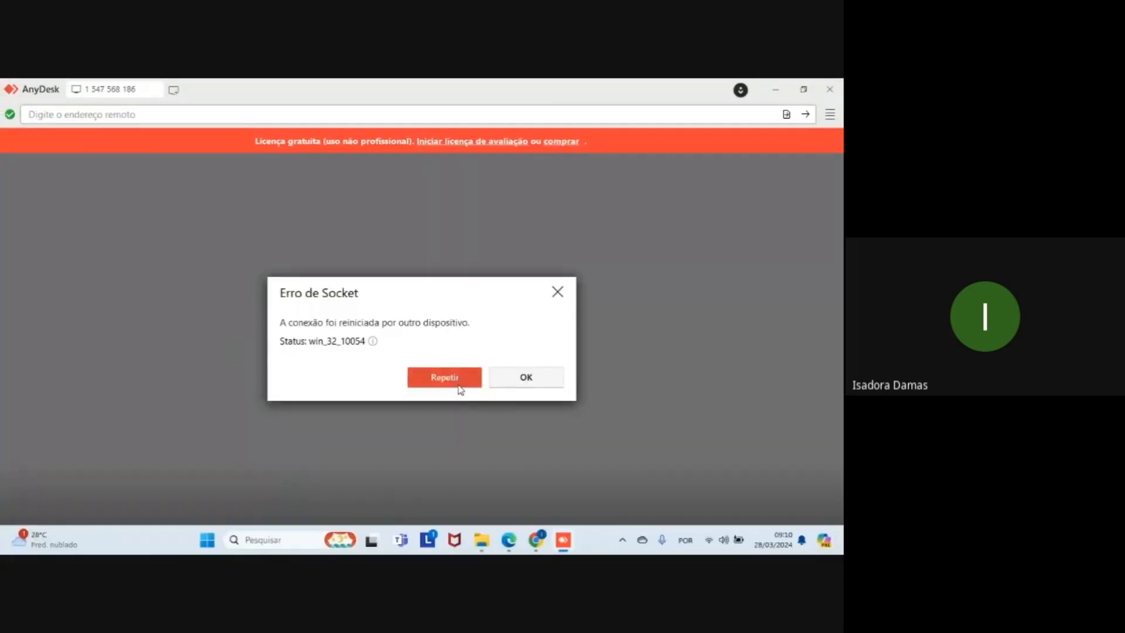
Step: Reconnect the AnyDesk remote session and switch to the Google Meet call in Chrome
left_click(458, 380)
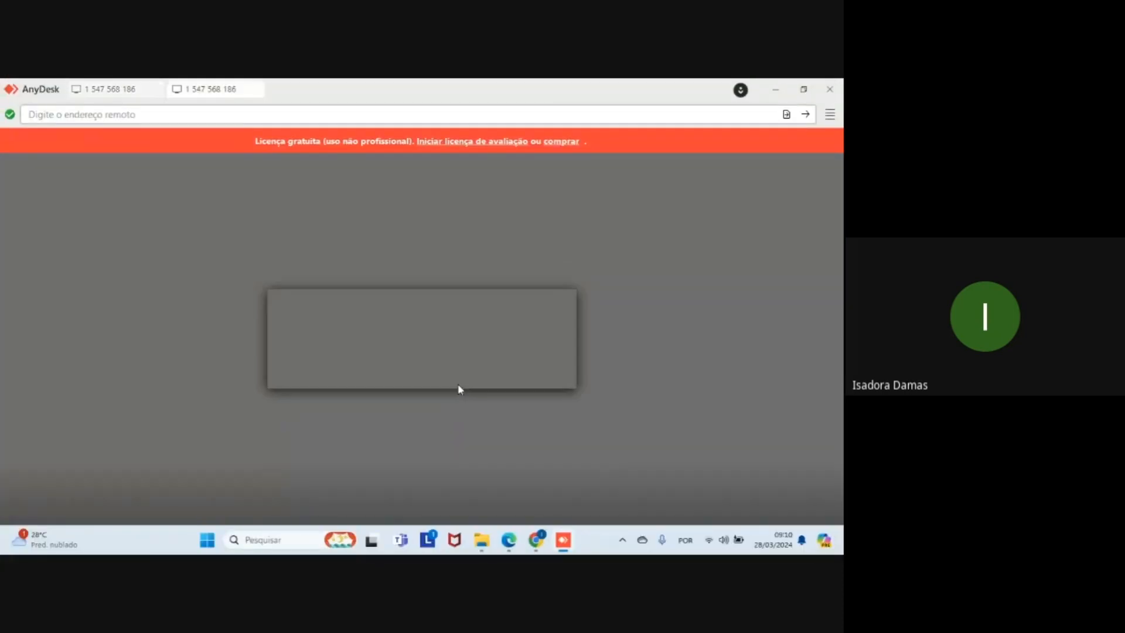
mouse_move(536, 540)
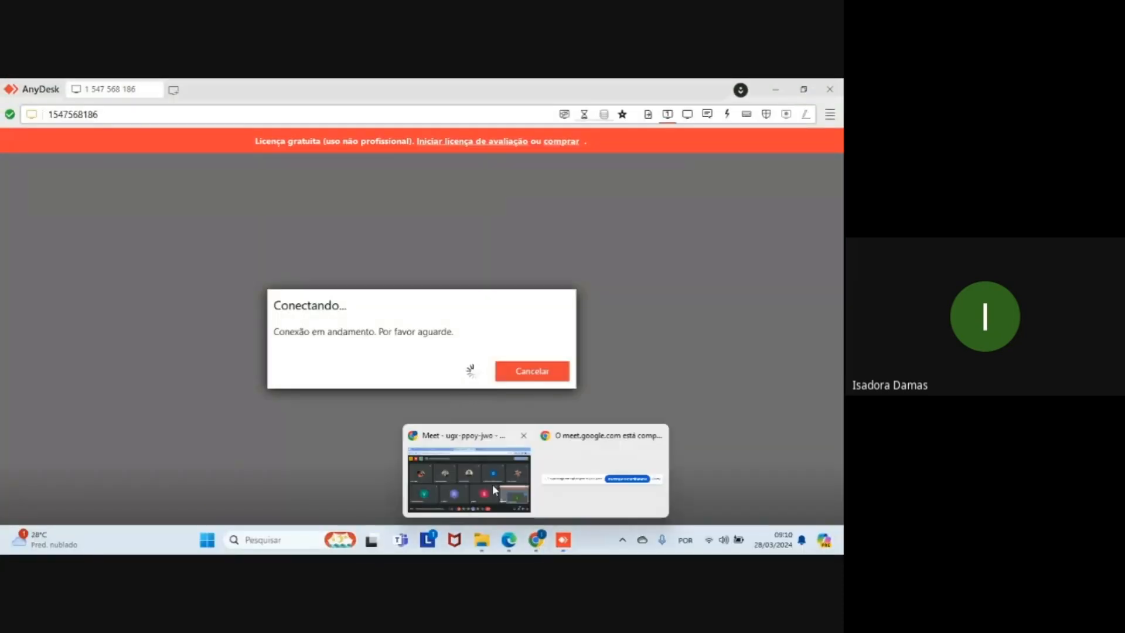
left_click(489, 484)
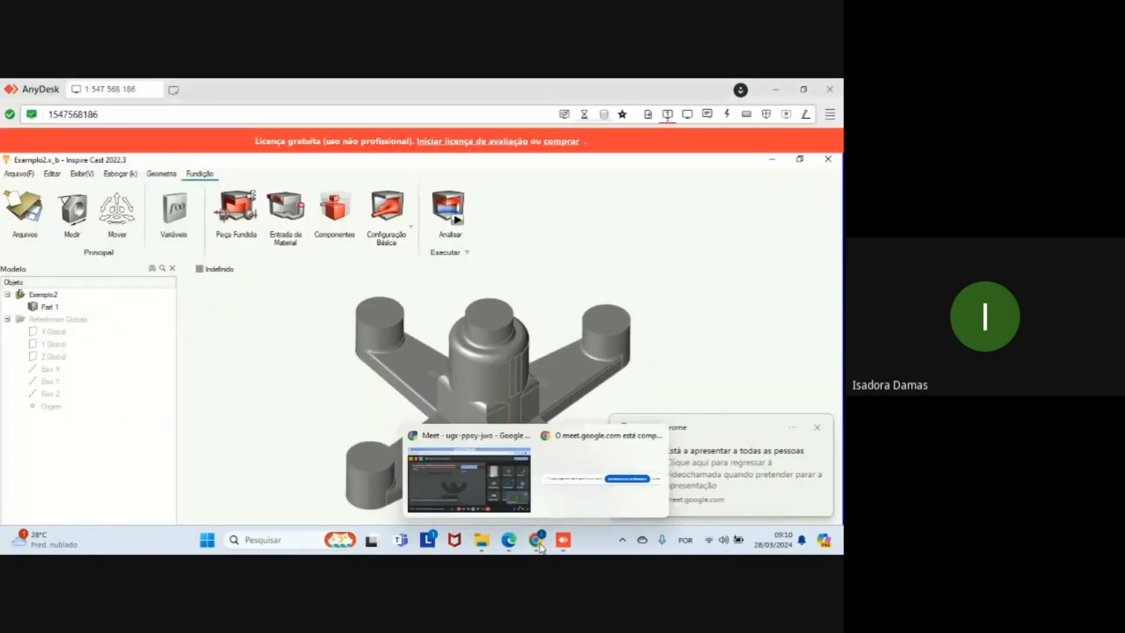
left_click(466, 490)
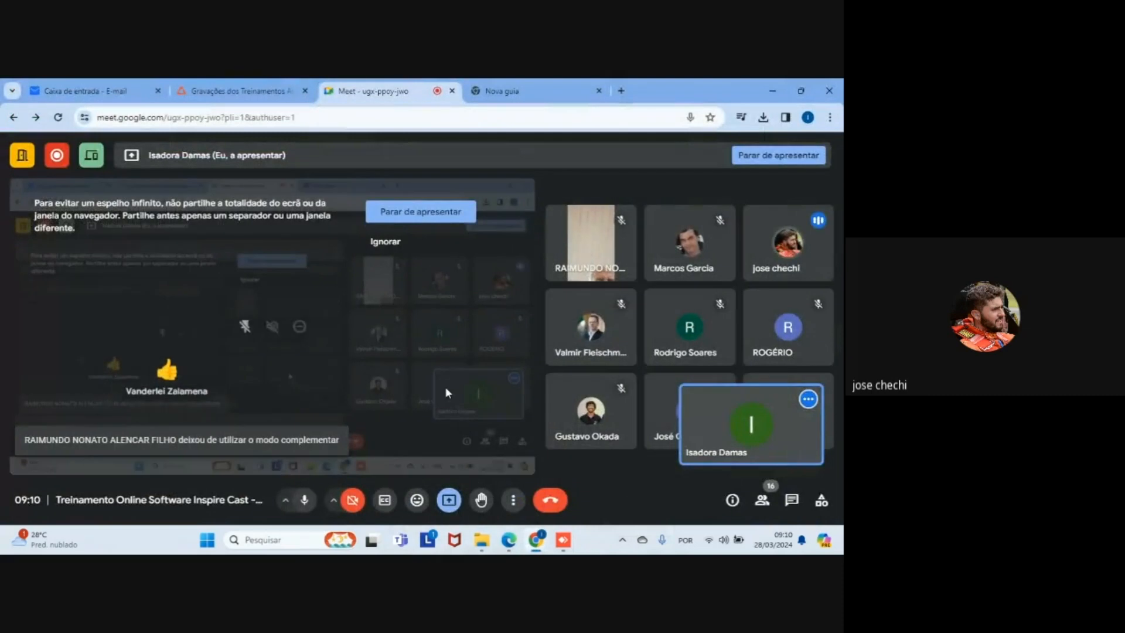
Step: Switch back to AnyDesk and show the remote desktop in full screen
left_click(563, 542)
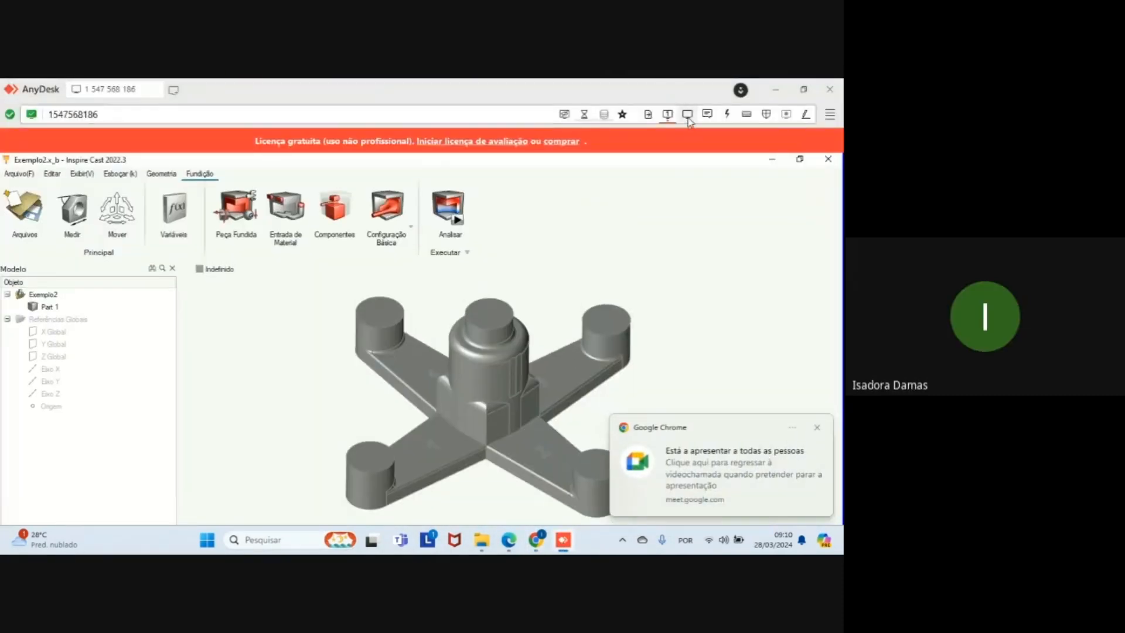
left_click(687, 117)
left_click(469, 266)
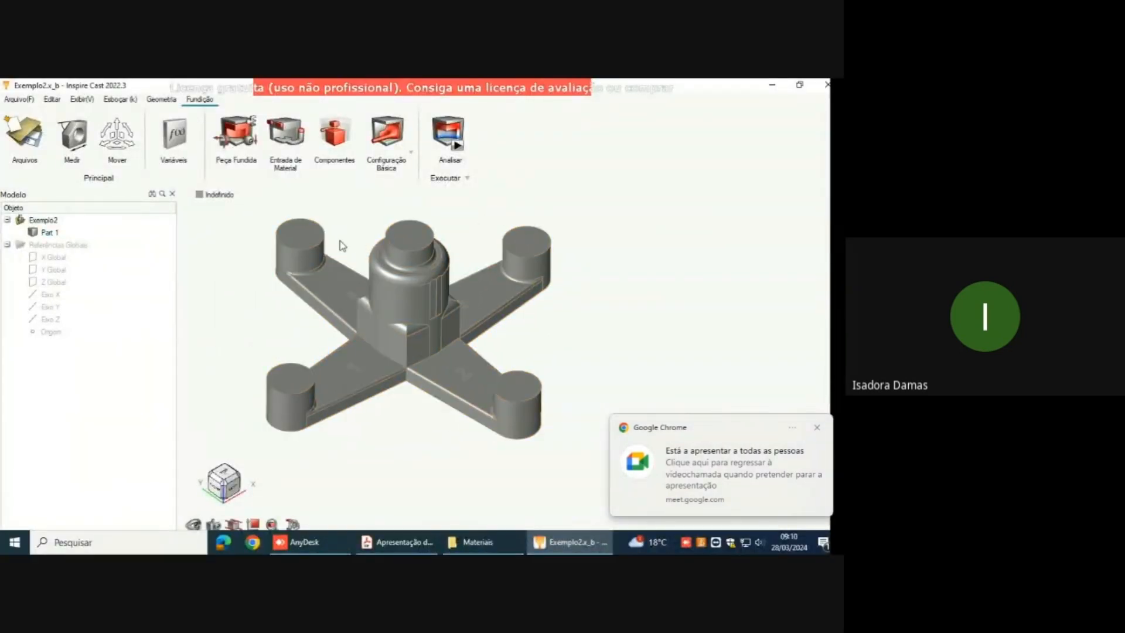
Step: Define Part 1 as the cast part and assign it the Cast-Iron material GJS-700-2
left_click(235, 125)
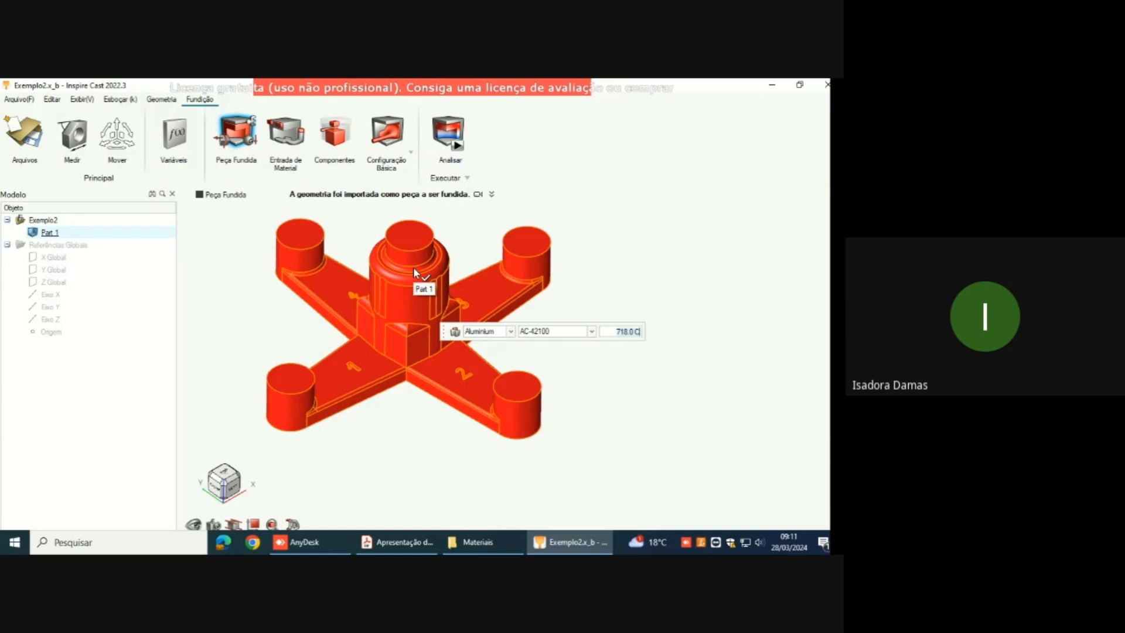
left_click(511, 331)
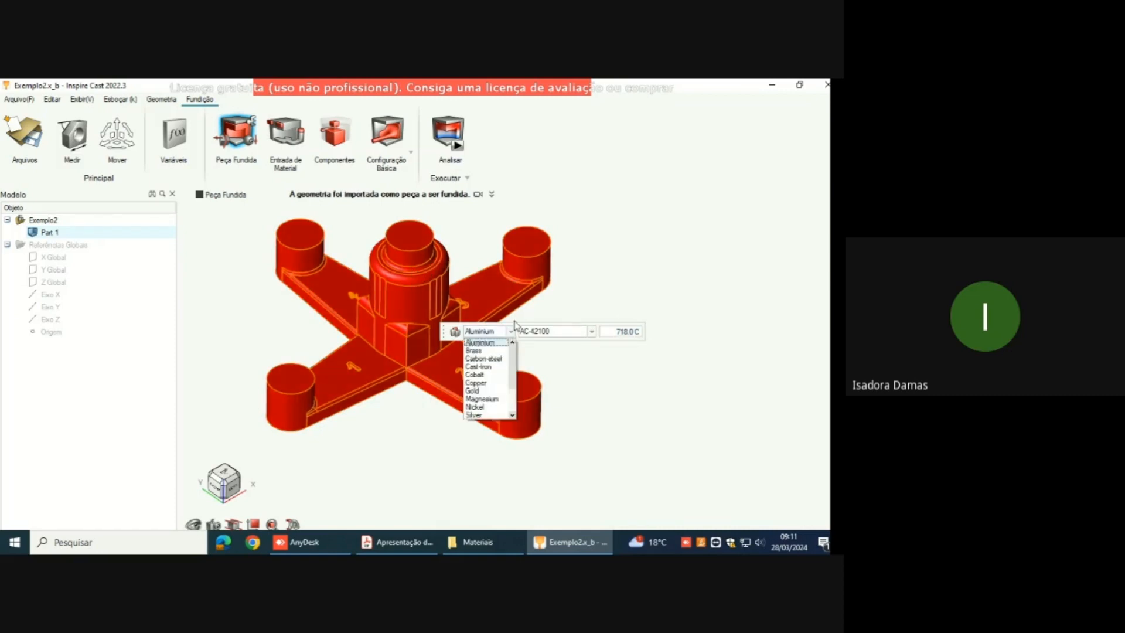
left_click(486, 366)
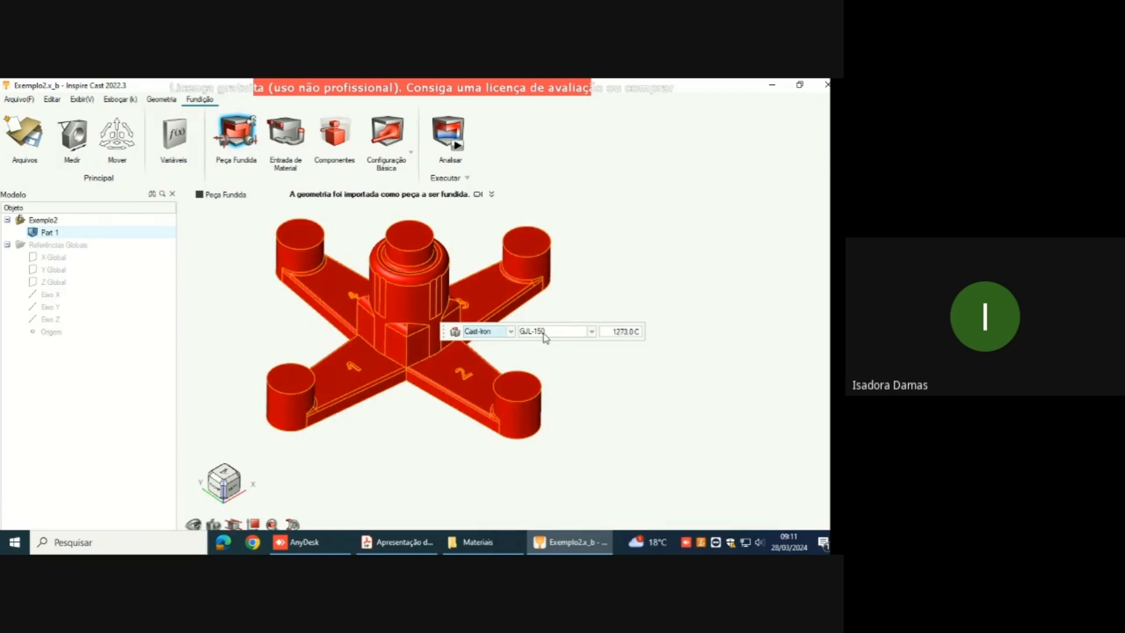
left_click(587, 331)
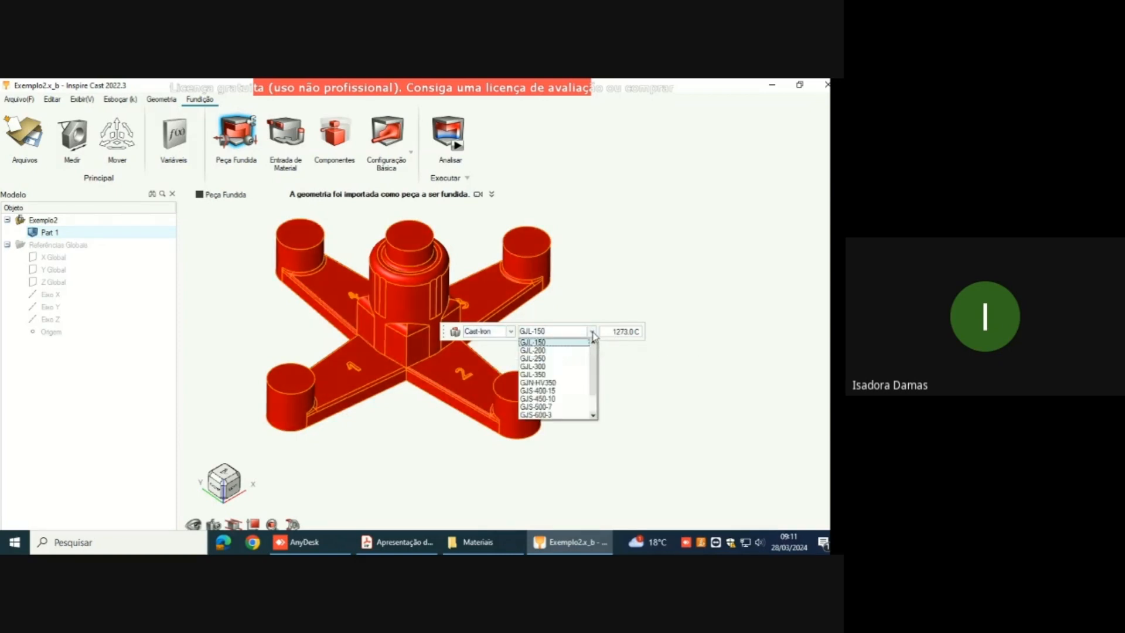
scroll(576, 388, "down", 1)
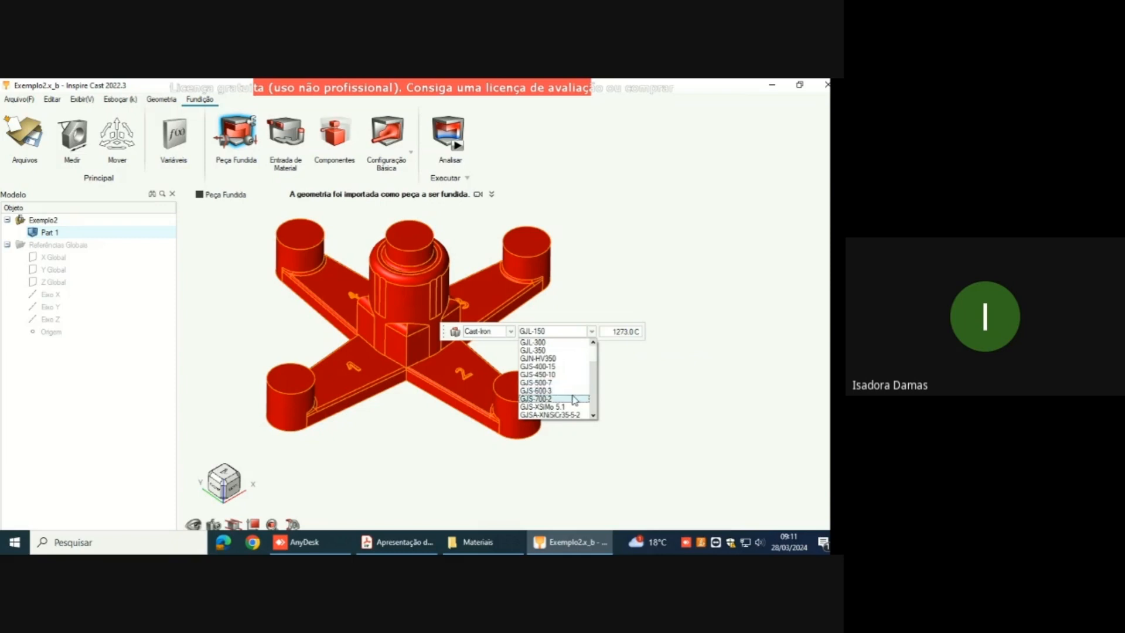
left_click(572, 400)
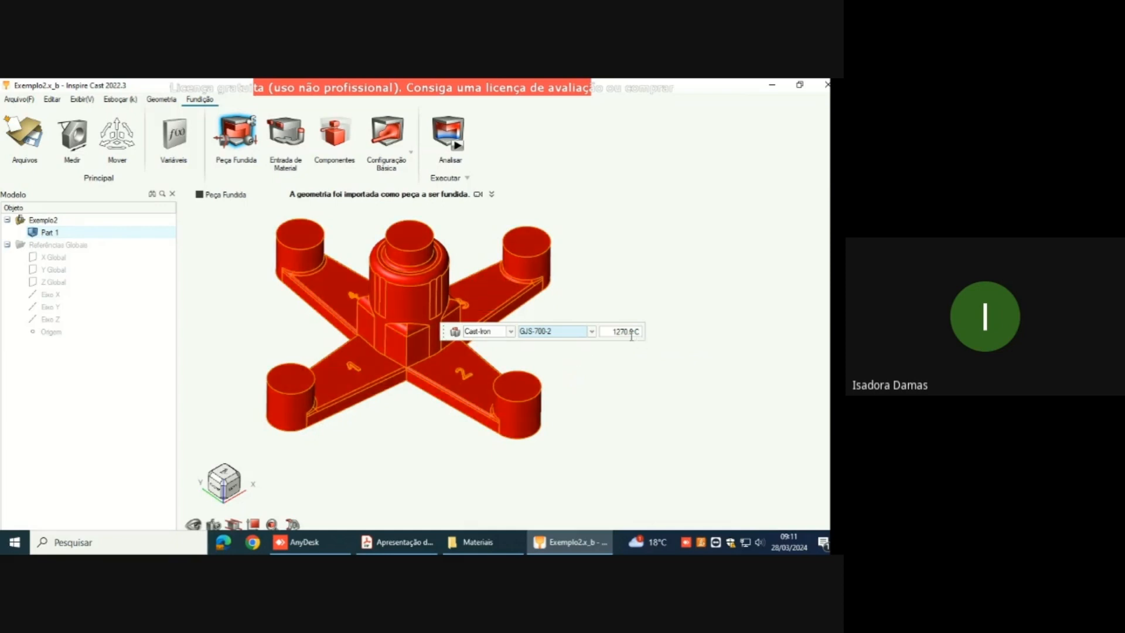
Step: Inspect the fluid properties of GJS-700-2 in the material database, and leave the cast part definition
left_click(458, 332)
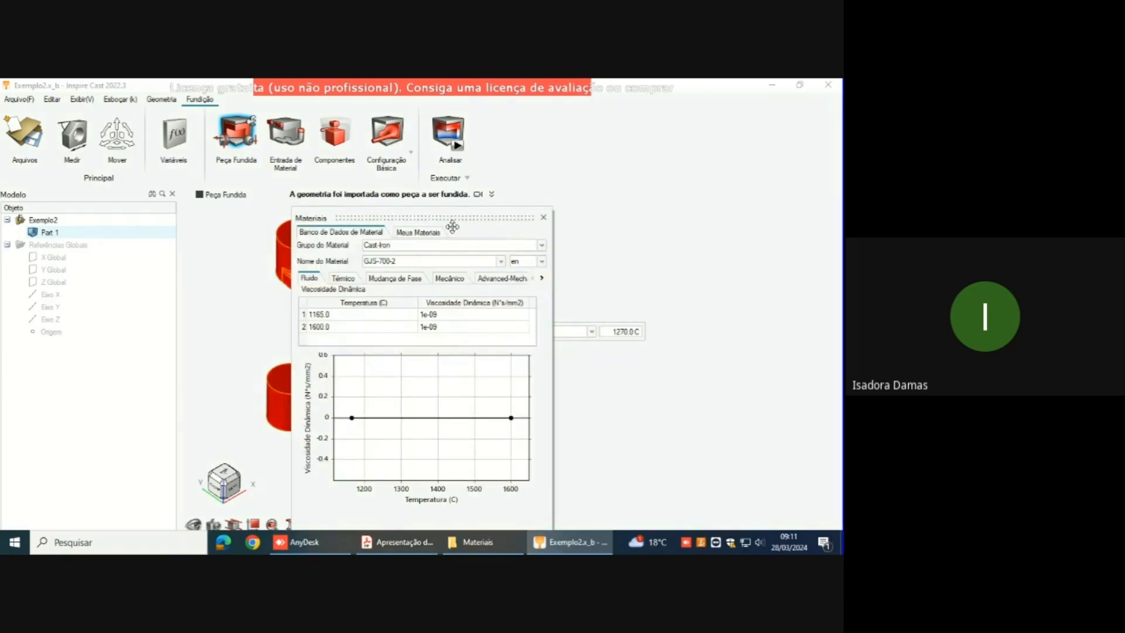
left_click_drag(453, 224, 458, 122)
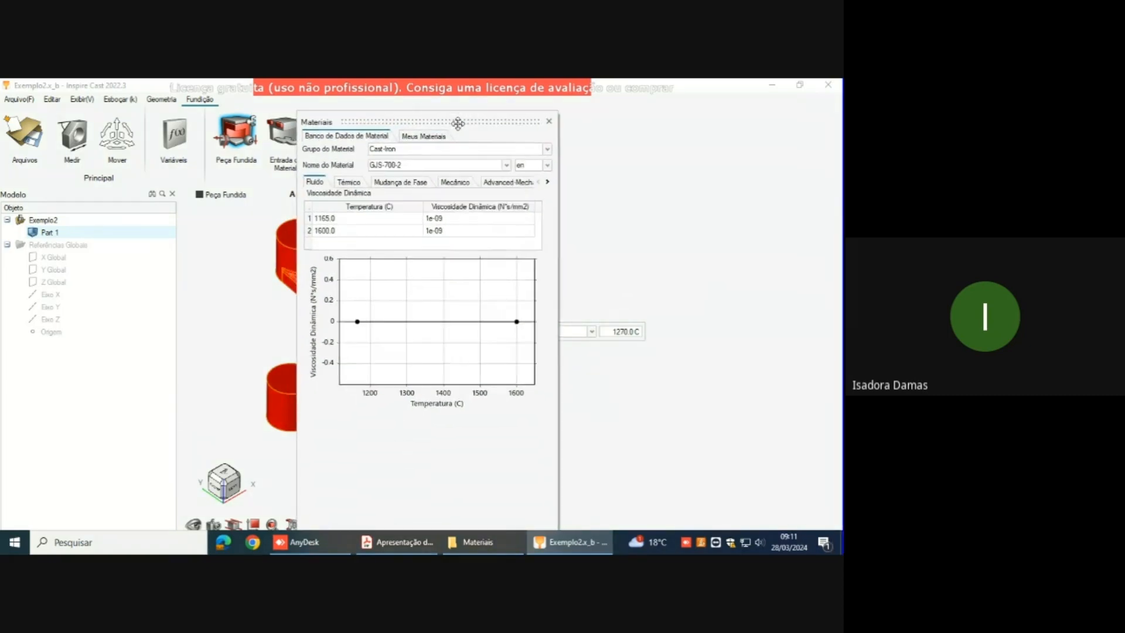
left_click(548, 123)
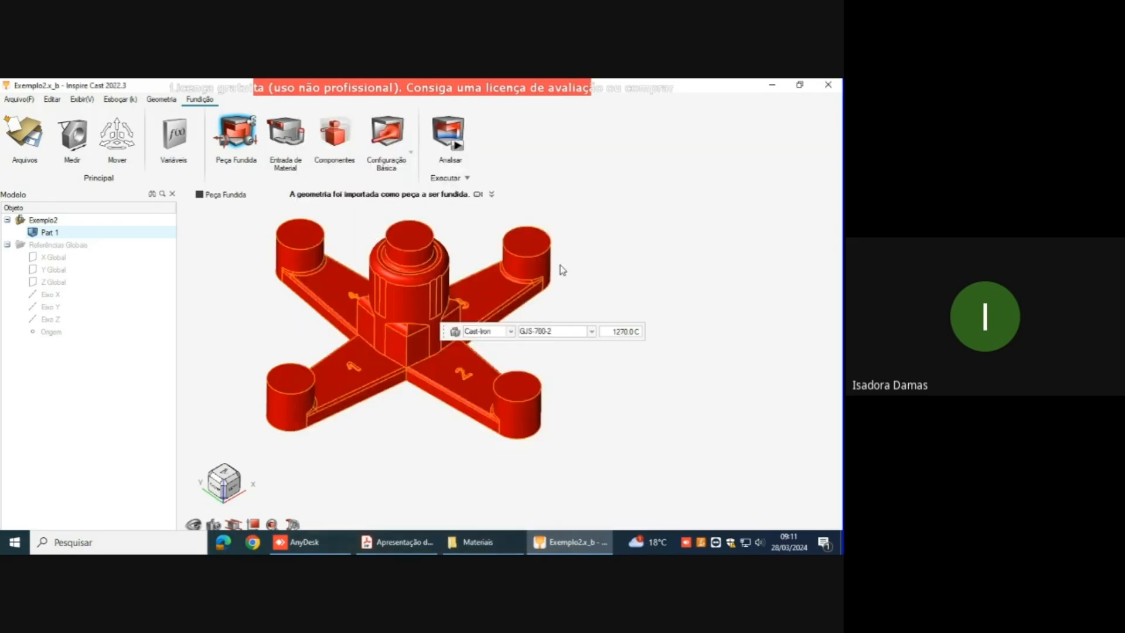
key("super+d")
left_click(568, 542)
right_click(645, 293)
left_click(628, 296)
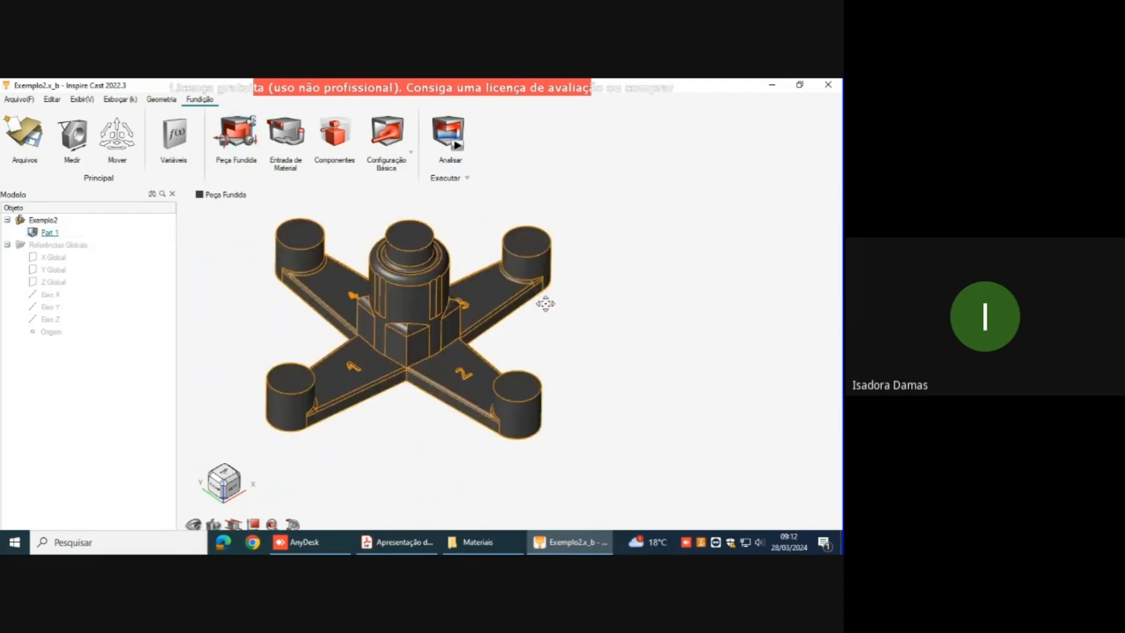
Step: Check the gravity direction relative to the cast part and leave the gravity tool
middle_click_drag(537, 301, 572, 310)
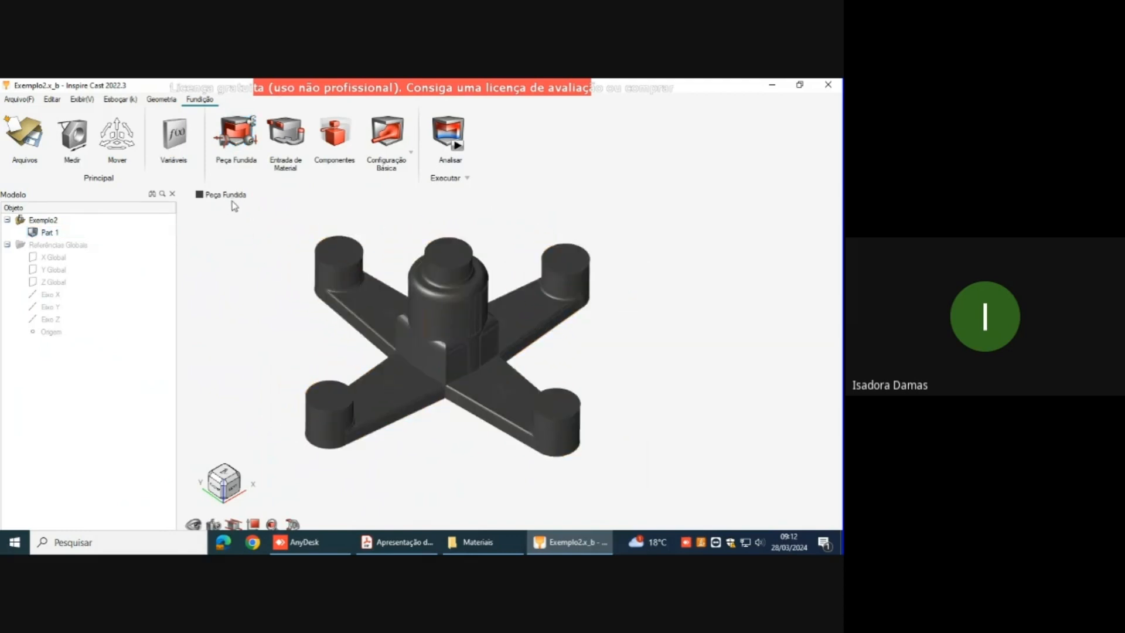
left_click(255, 141)
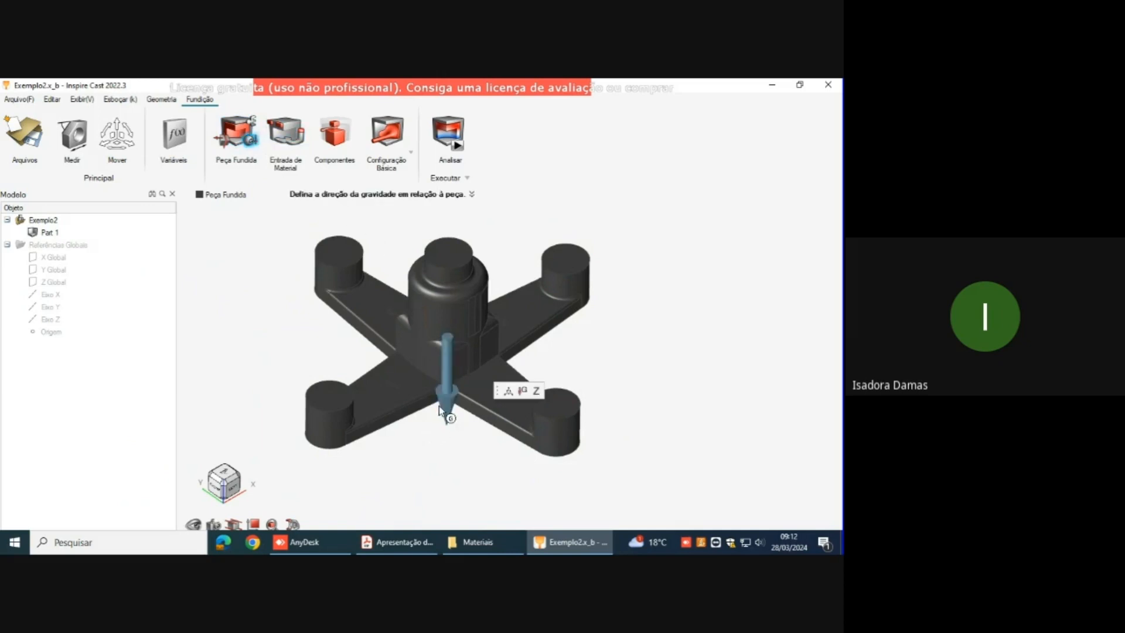
right_click_drag(525, 363, 528, 334)
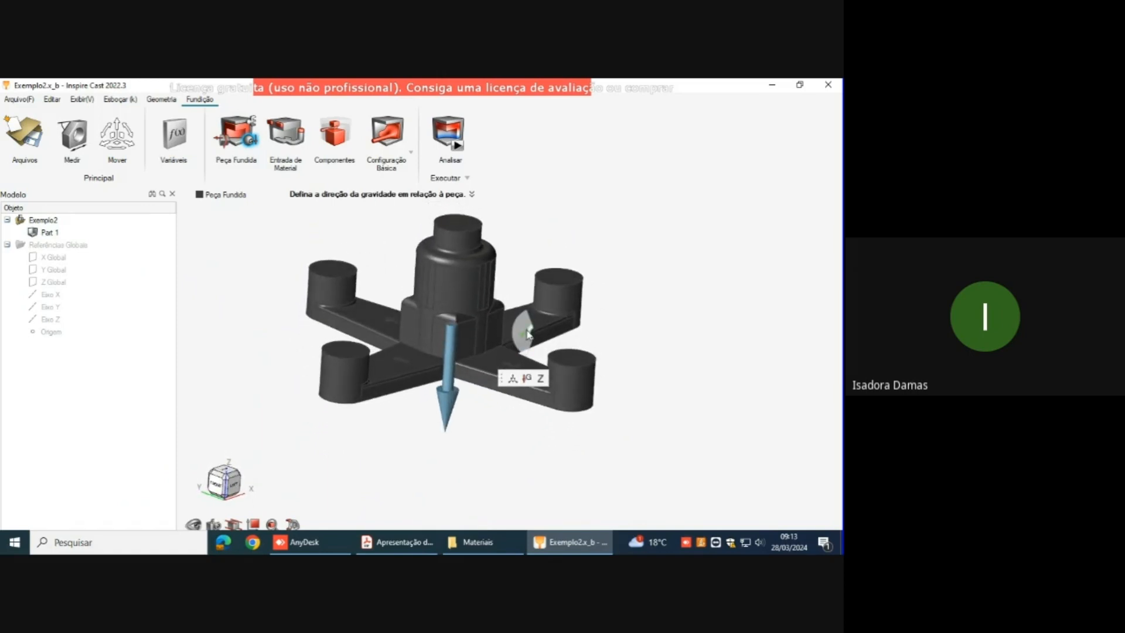
left_click(515, 332)
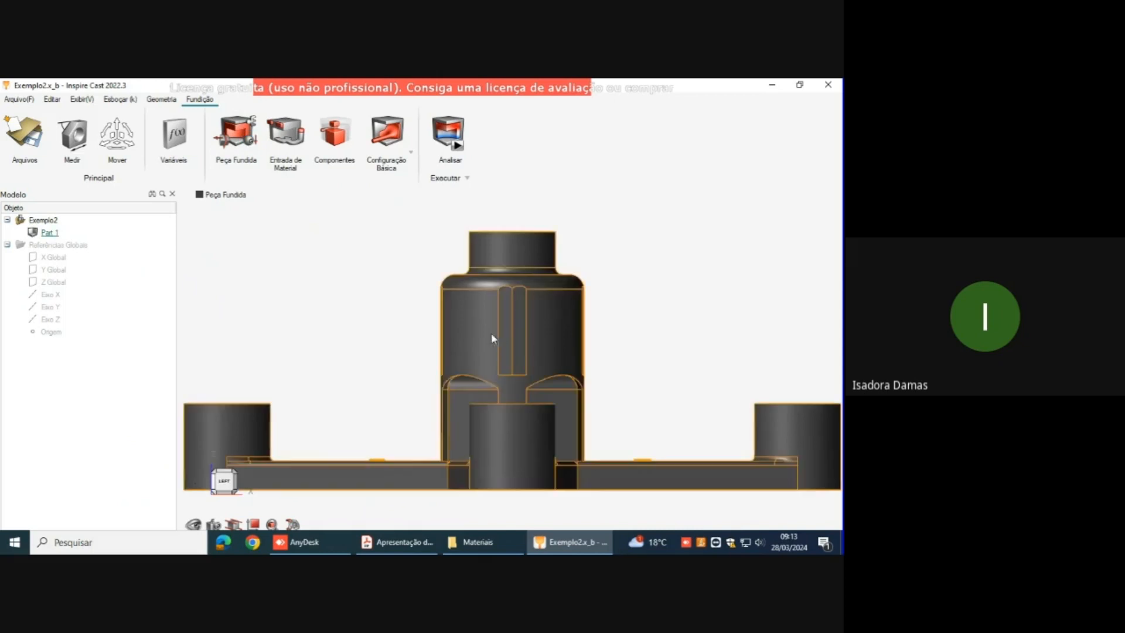
Step: Try a virtual material inlet on the top face of the central boss and delete it
scroll(486, 329, "down", 4)
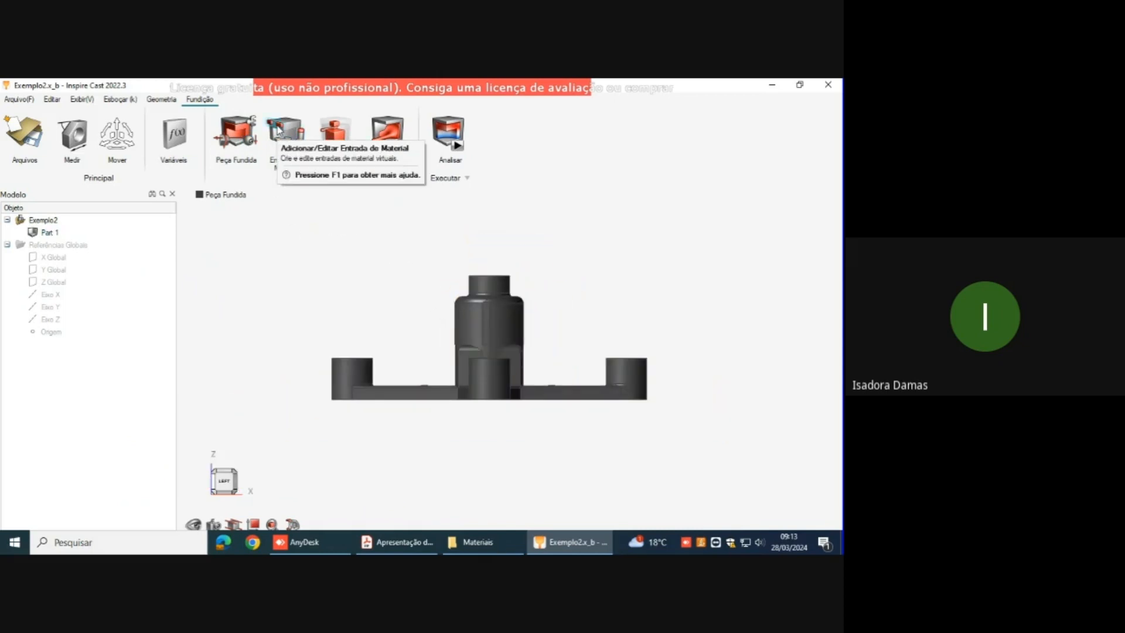
left_click(278, 130)
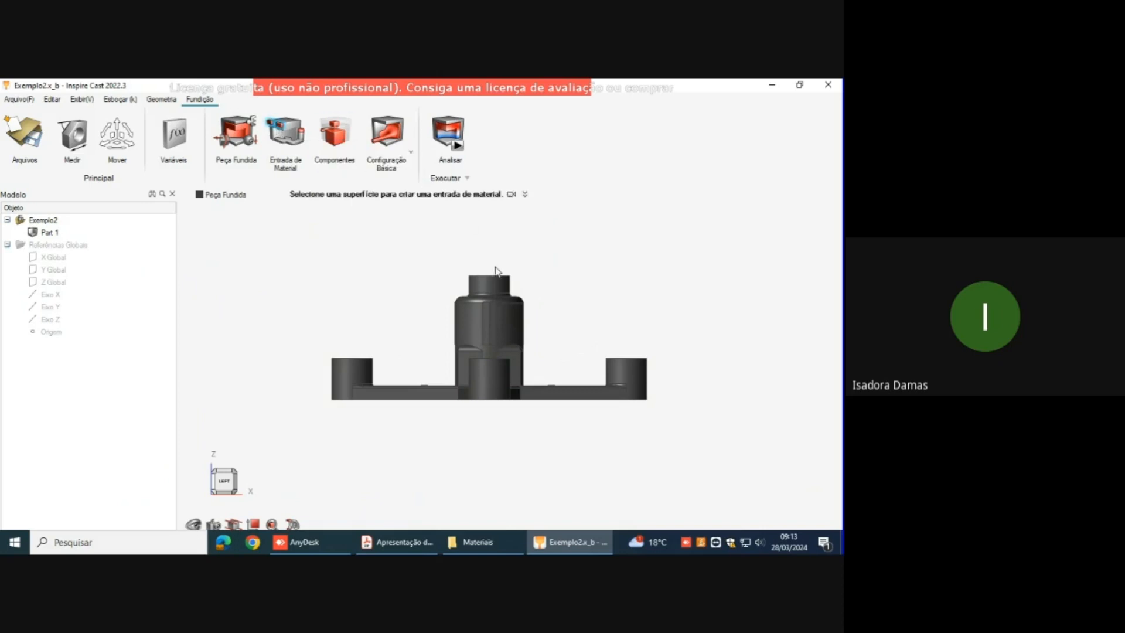
right_click_drag(553, 262, 545, 288)
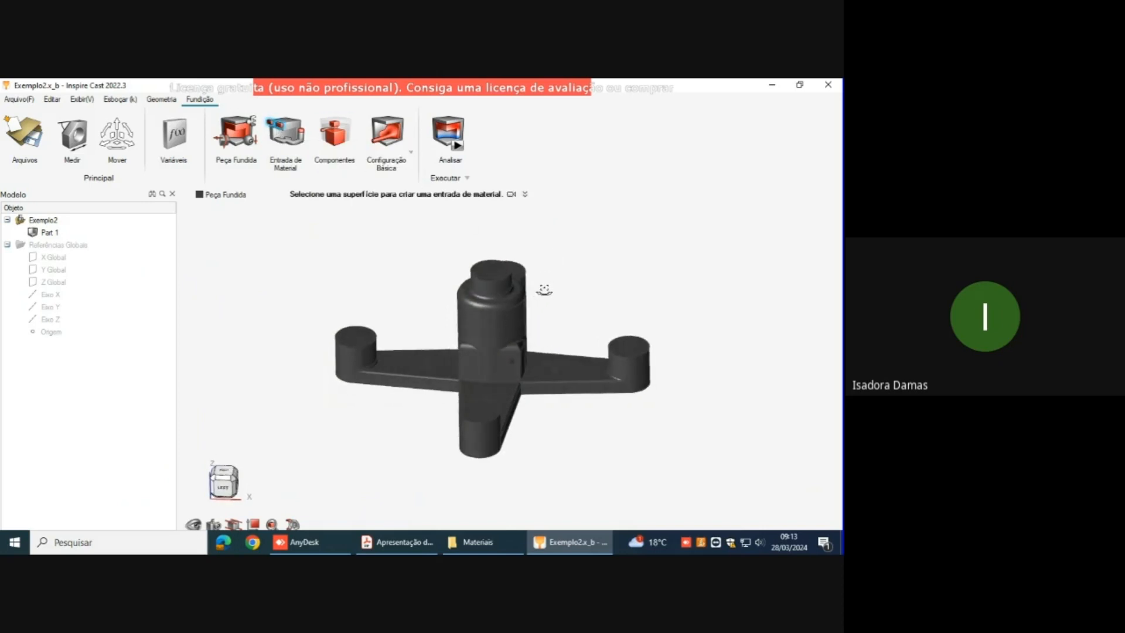
left_click(505, 273)
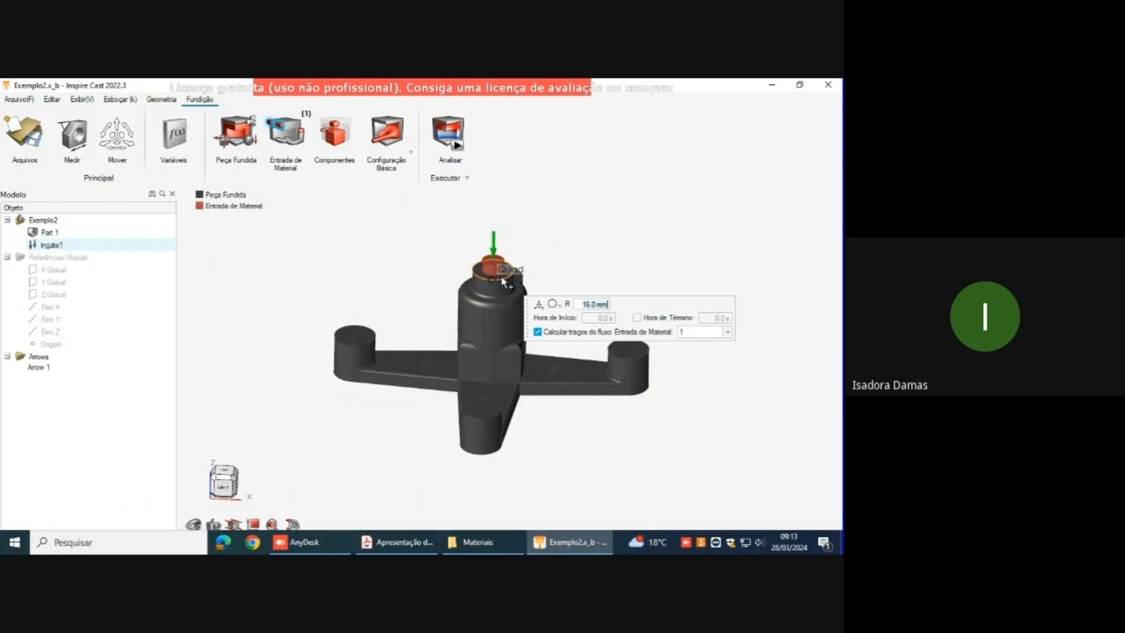
key("Escape")
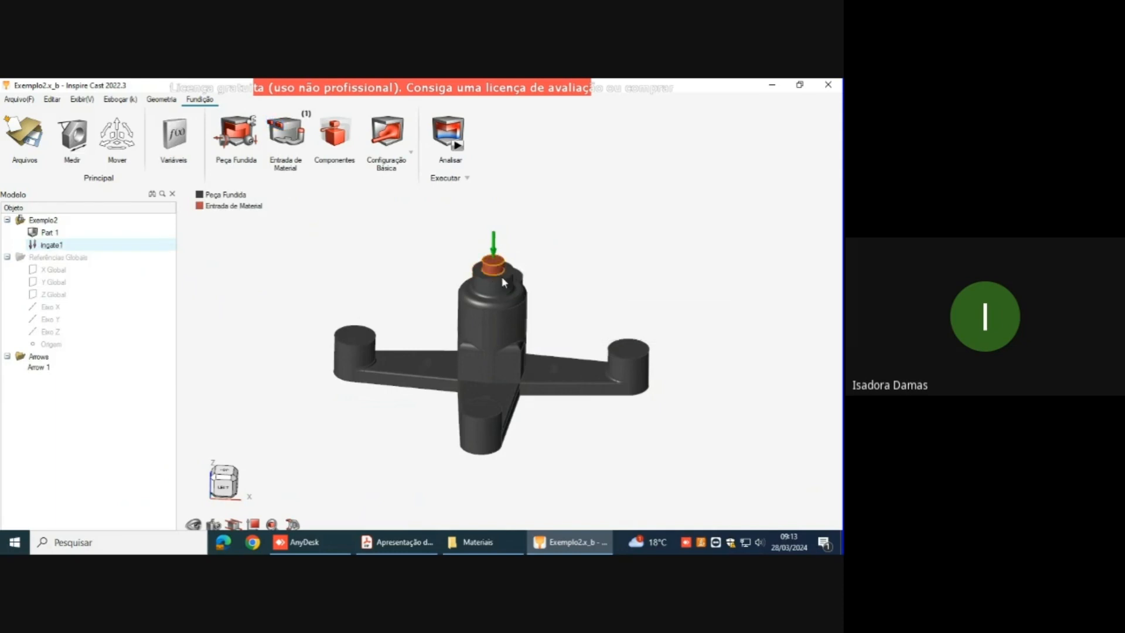
key("Delete")
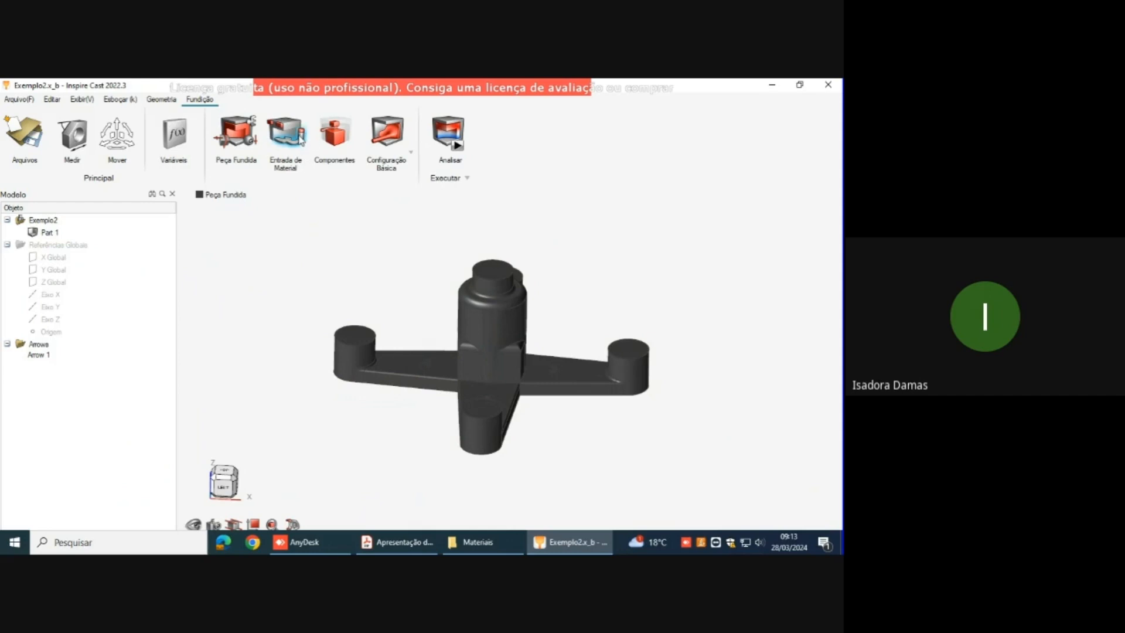
Step: Define the top face of the central boss itself as the material inlet, with flow traces calculated, and leave the inlet tool
left_click(299, 138)
left_click(495, 273)
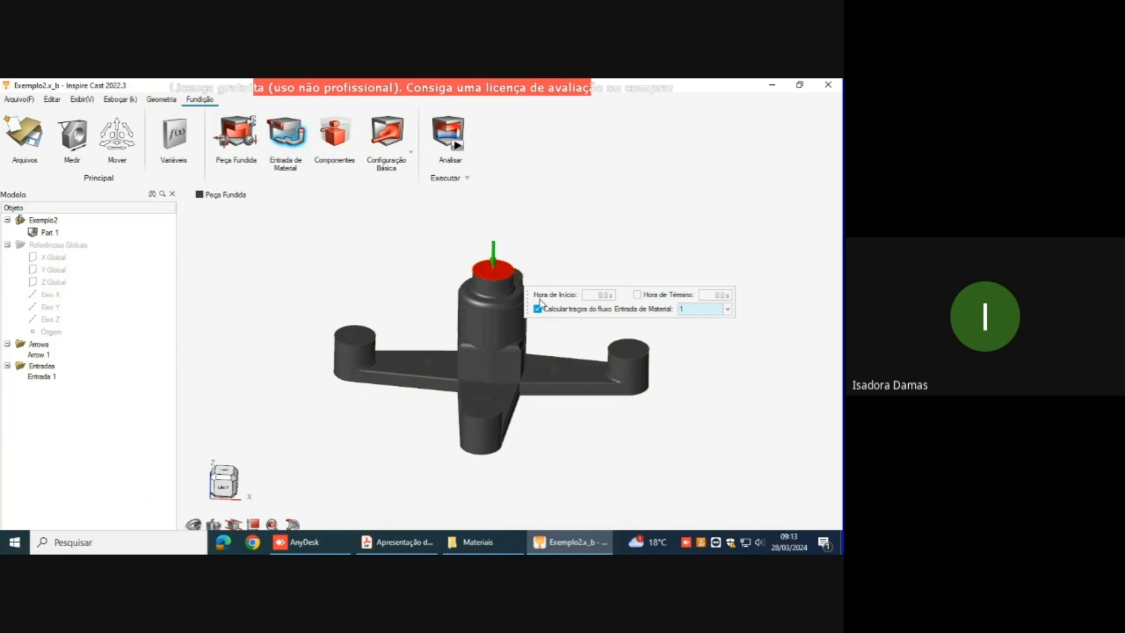
left_click(537, 310)
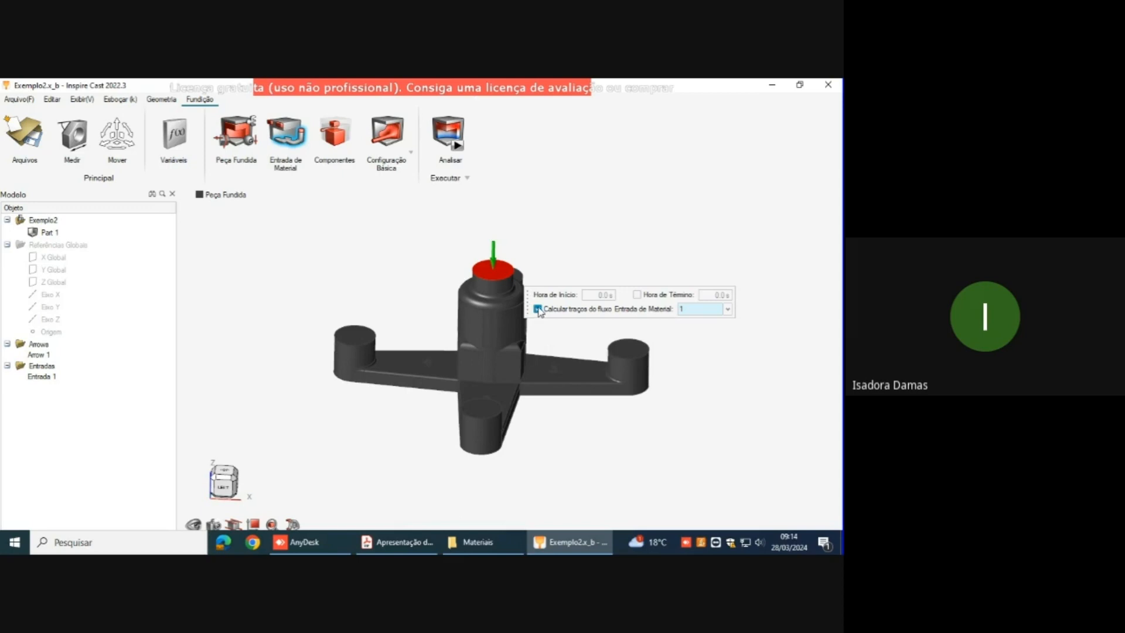
right_click(546, 276)
left_click(531, 270)
middle_click_drag(573, 267, 564, 251)
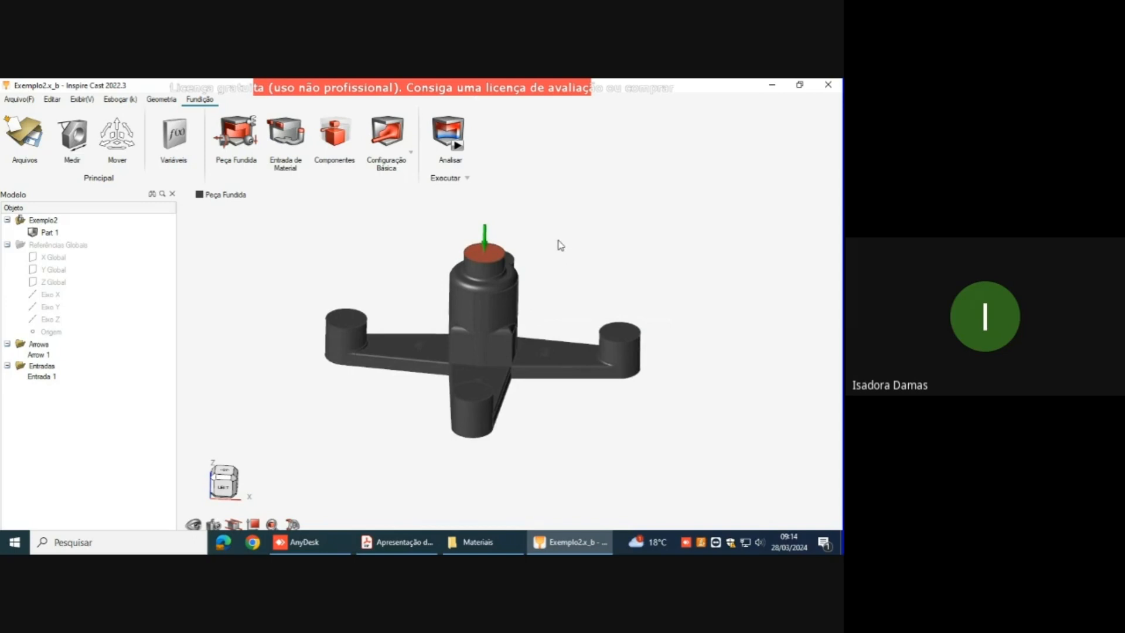
Step: Place a riser at the centre of the top face of the cylindrical boss at the end of arm 1
left_click(332, 143)
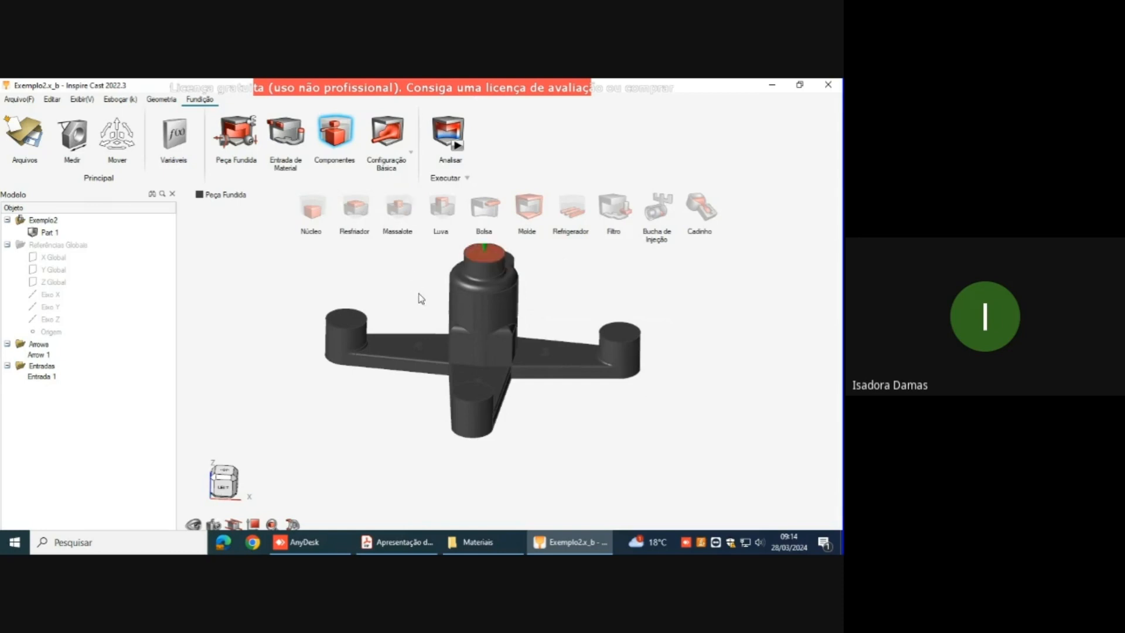
right_click_drag(615, 301, 567, 304)
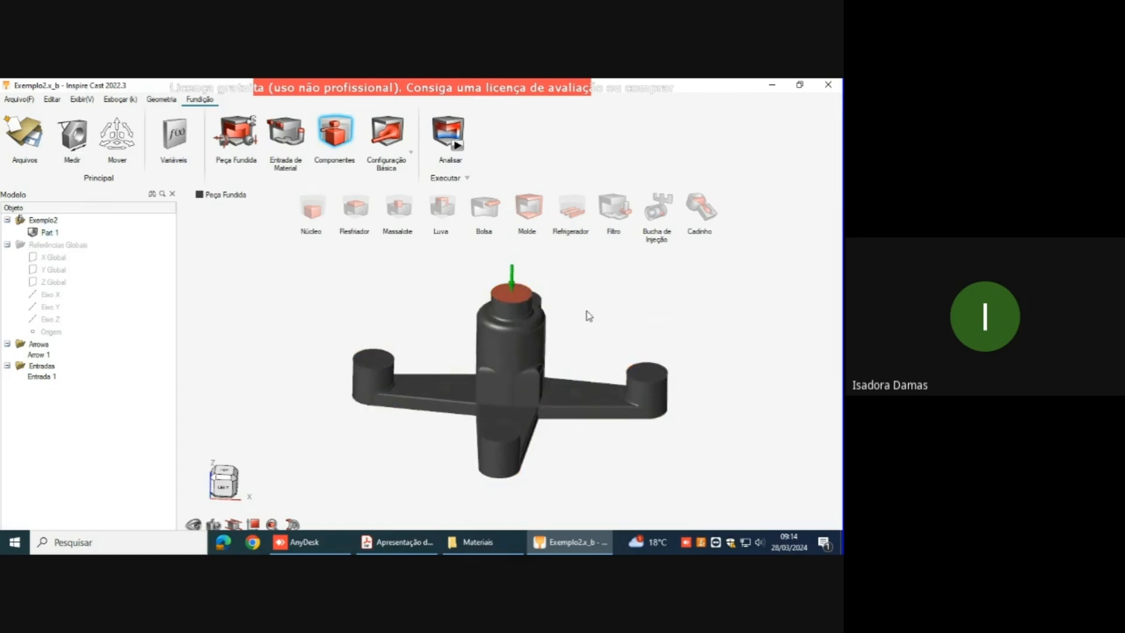
right_click_drag(547, 352, 562, 320)
middle_click_drag(437, 363, 613, 379)
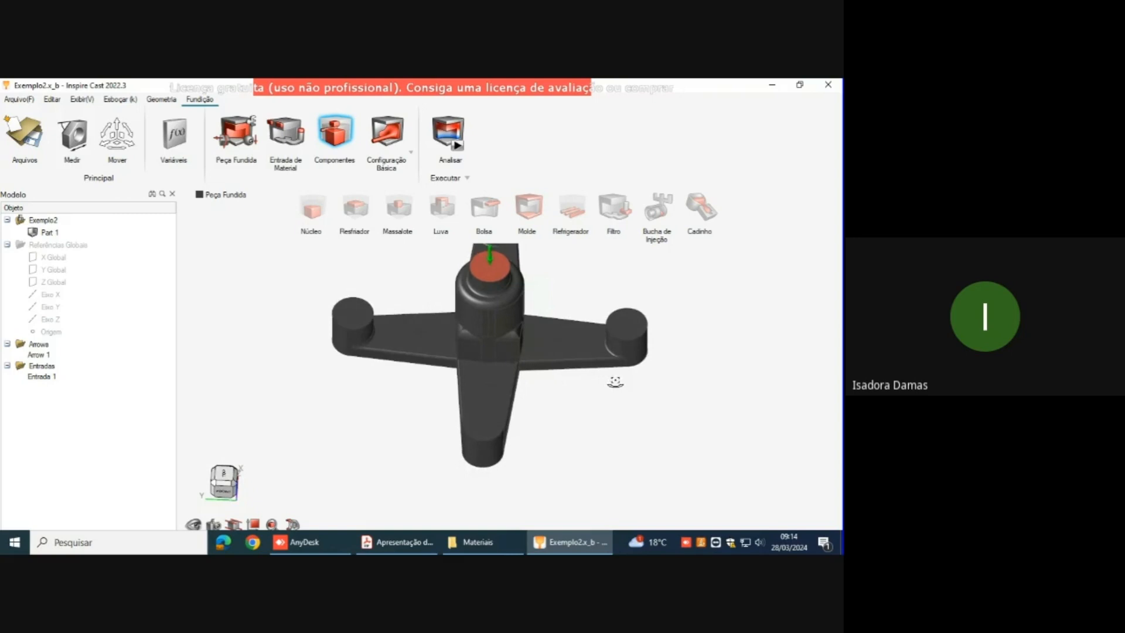
left_click(396, 211)
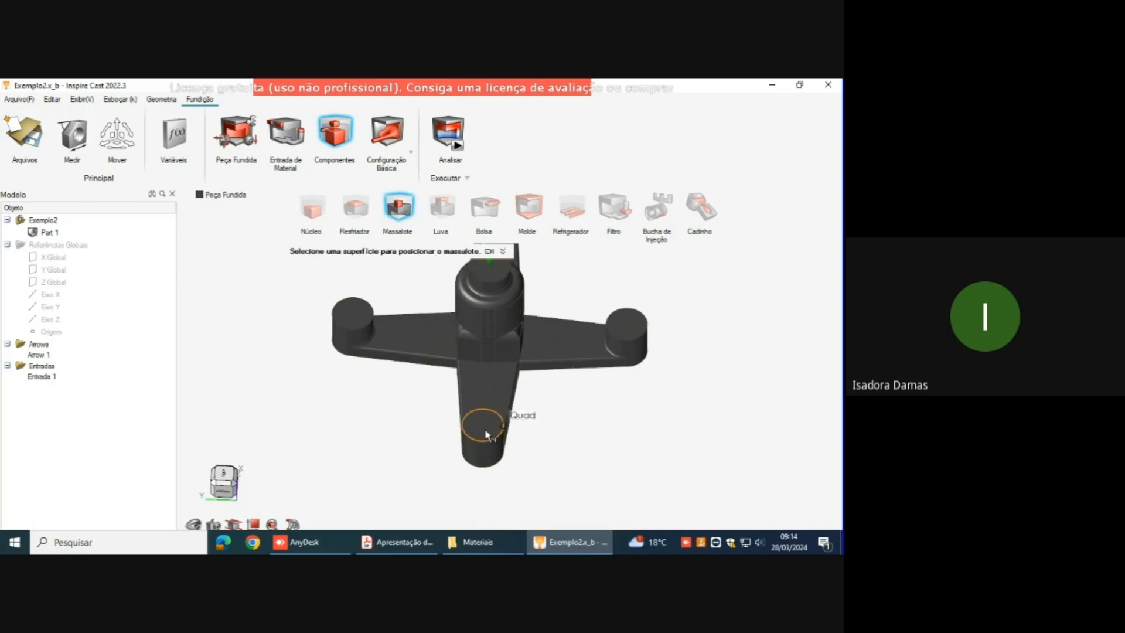
scroll(482, 427, "up", 2)
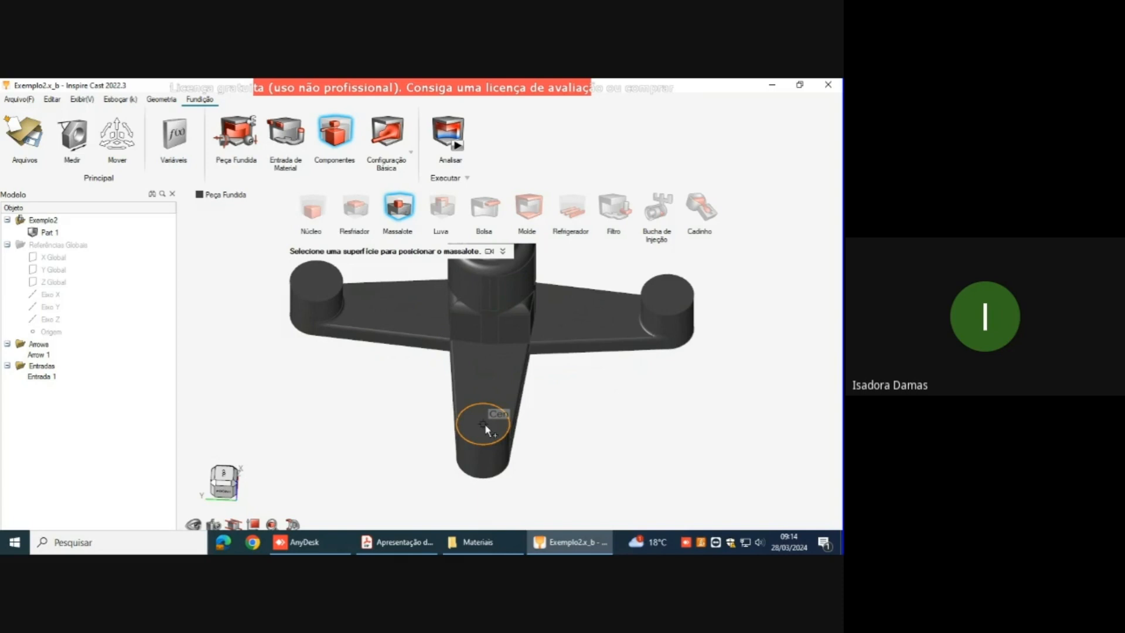
left_click(484, 424)
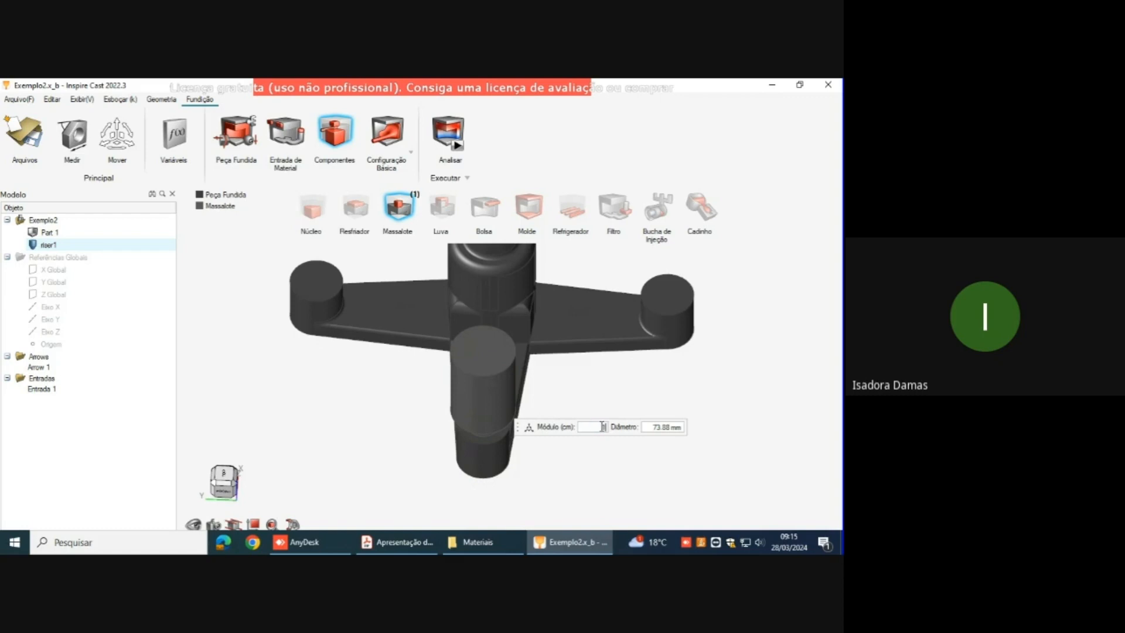
Step: Try modulus values of 1.5, 1 and 1.2 cm for the arm 1 riser
type("1.5")
key("Return")
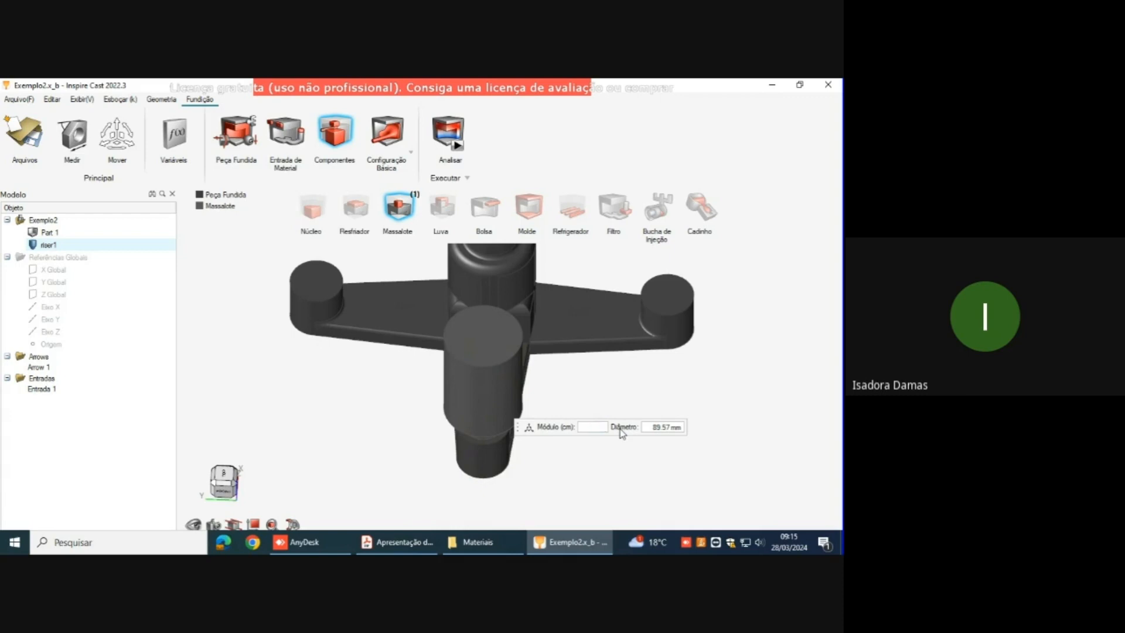
key("Return")
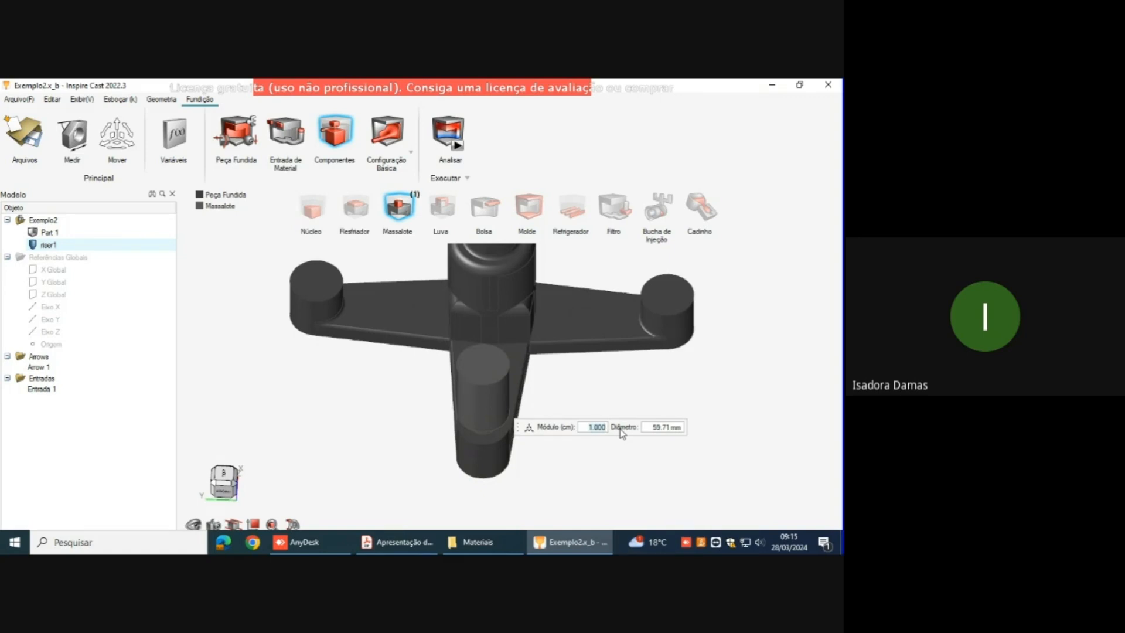
type("1.2")
key("Return")
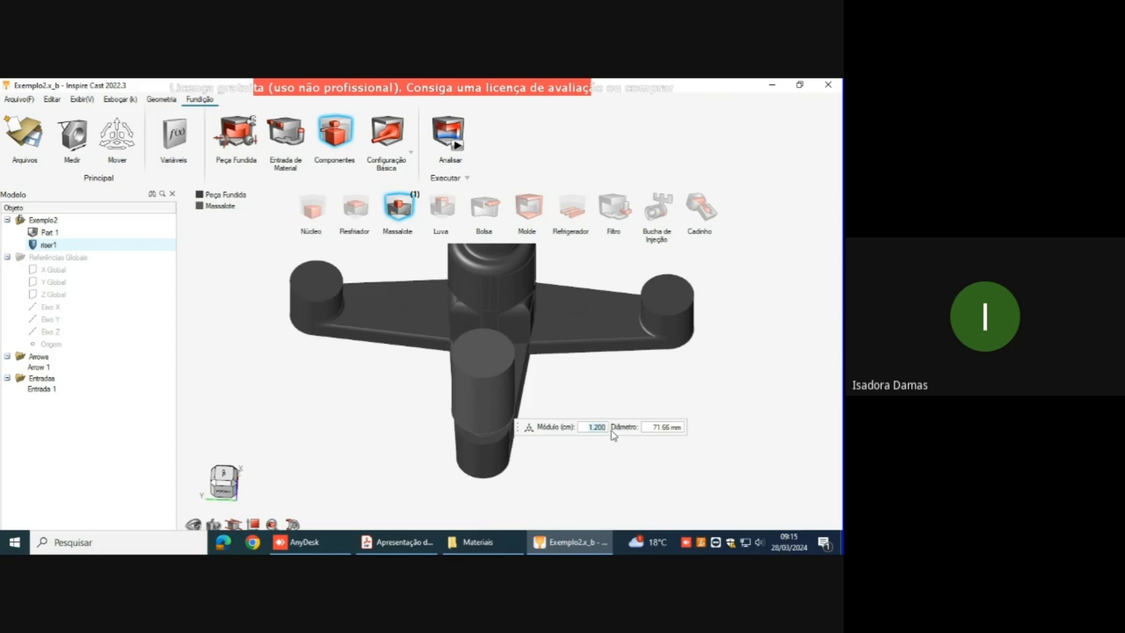
Step: Set the modulus of the arm 1 riser to 1.237 cm and leave the riser tool
left_click(604, 429)
key("BackSpace")
key("BackSpace")
type("37")
key("Return")
right_click(614, 407)
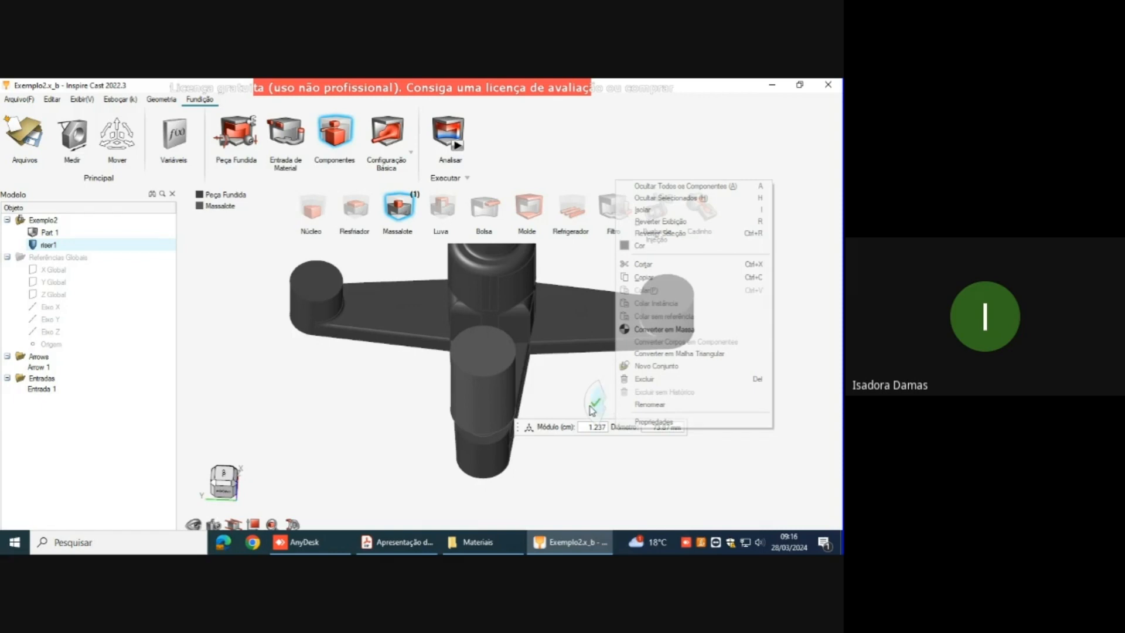
left_click(594, 405)
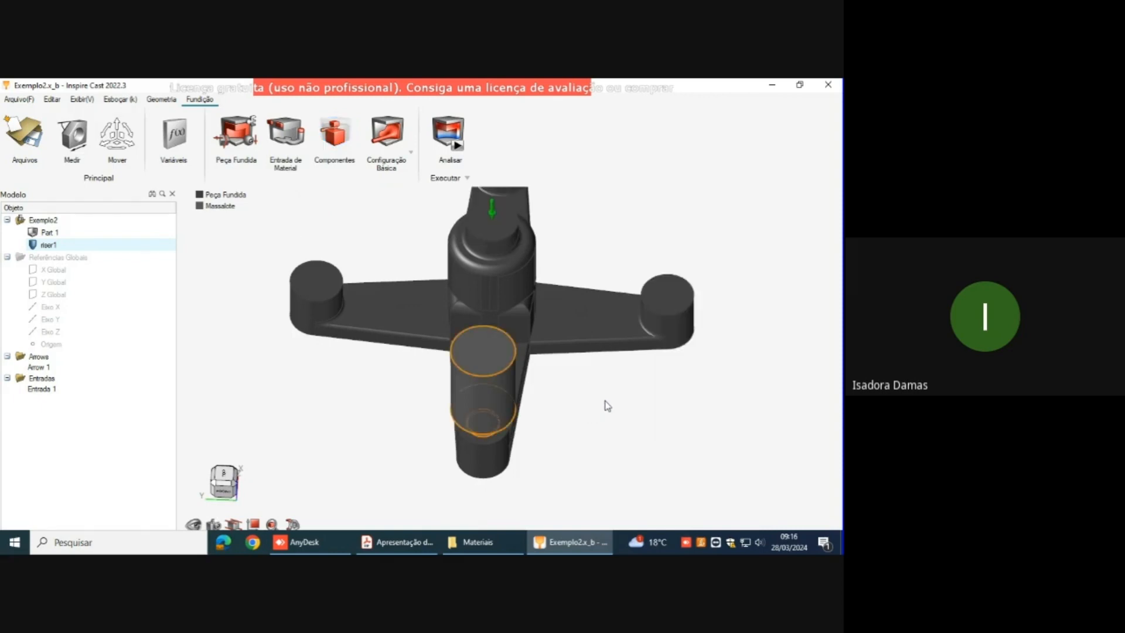
Step: Add a riser centred on the boss at the end of arm 2 with a modulus of 1.1 cm, and leave the riser tool
middle_click_drag(656, 417, 717, 423)
middle_click_drag(379, 320, 385, 304)
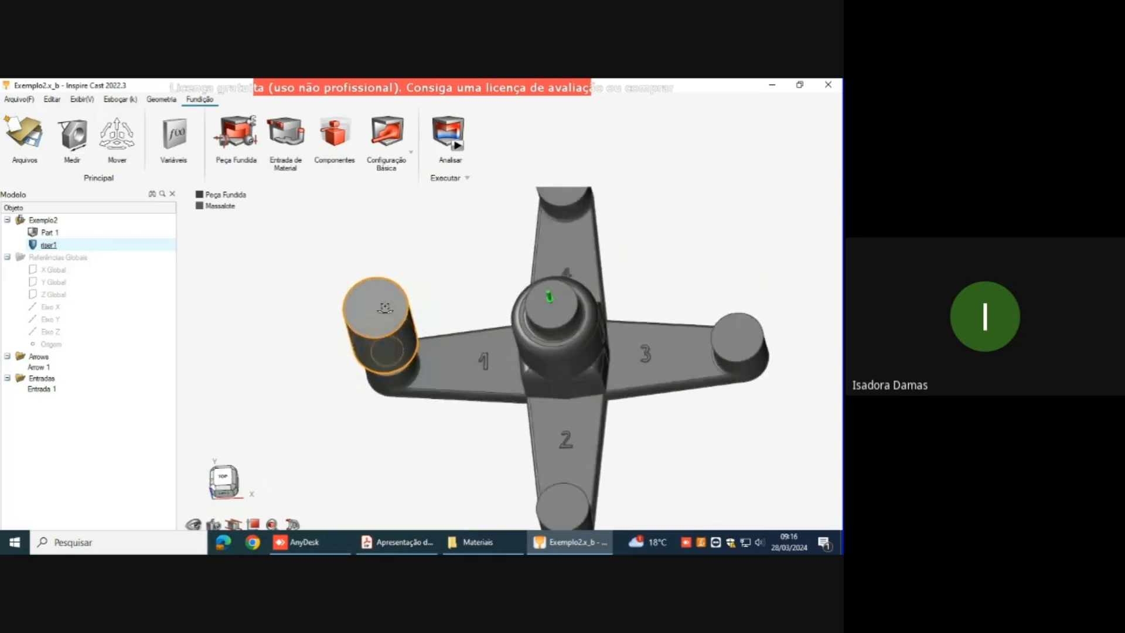
middle_click_drag(565, 439, 593, 367)
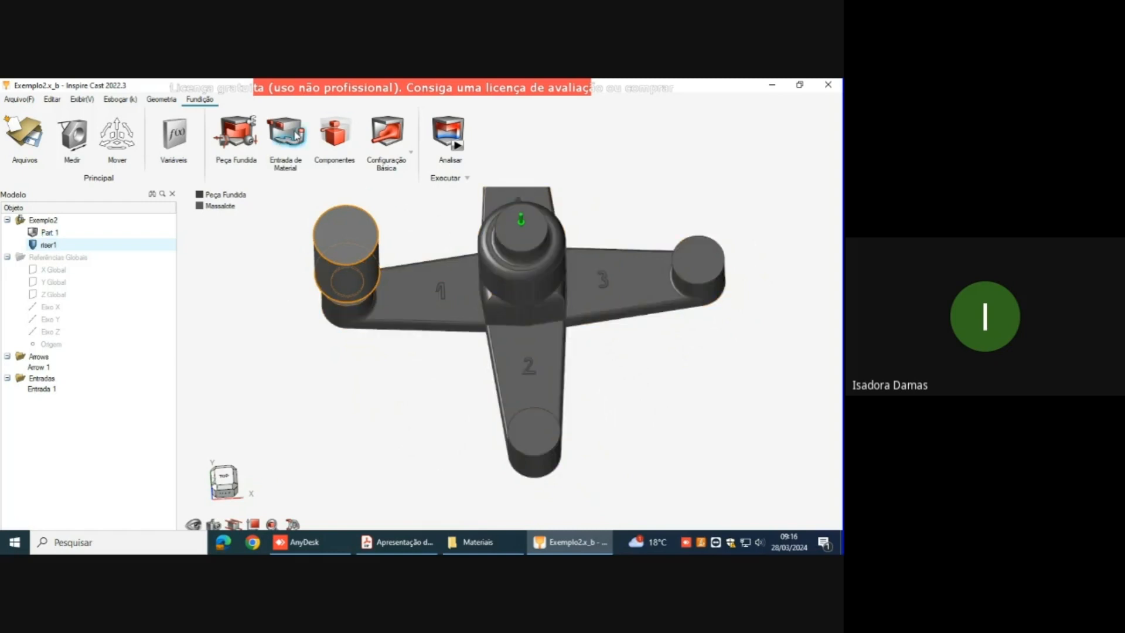
left_click(336, 134)
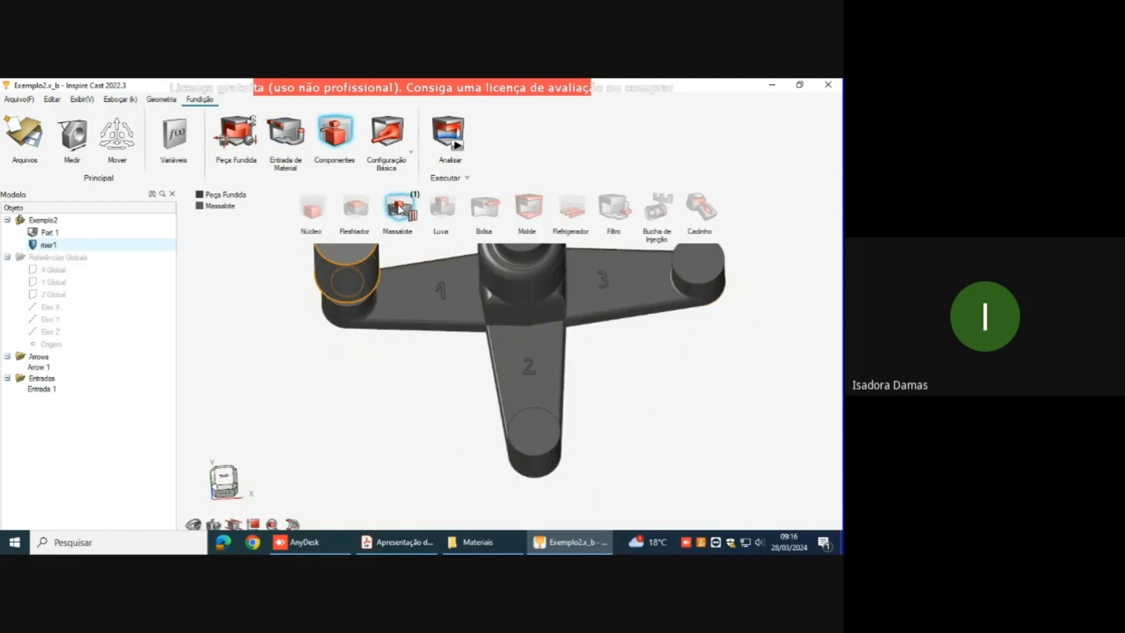
left_click(399, 208)
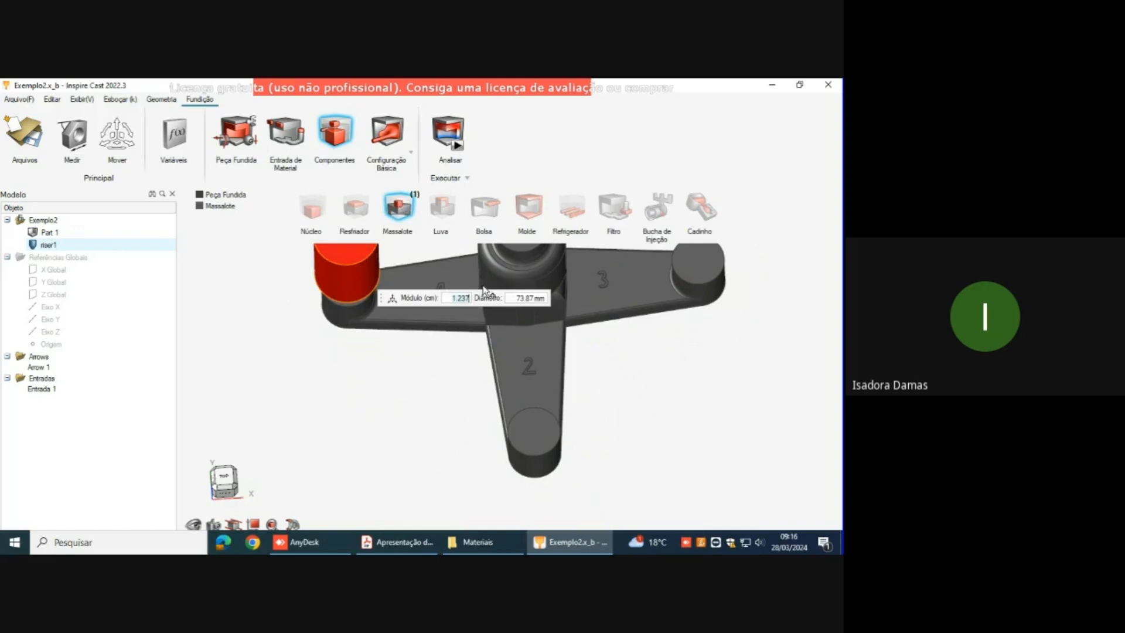
left_click(530, 431)
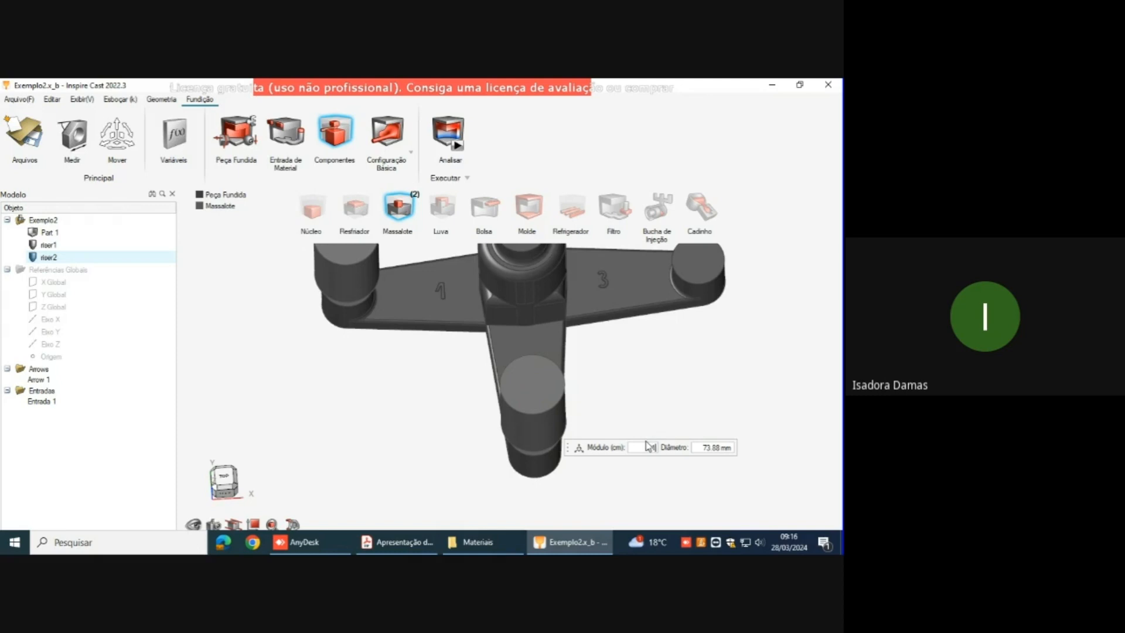
key("Return")
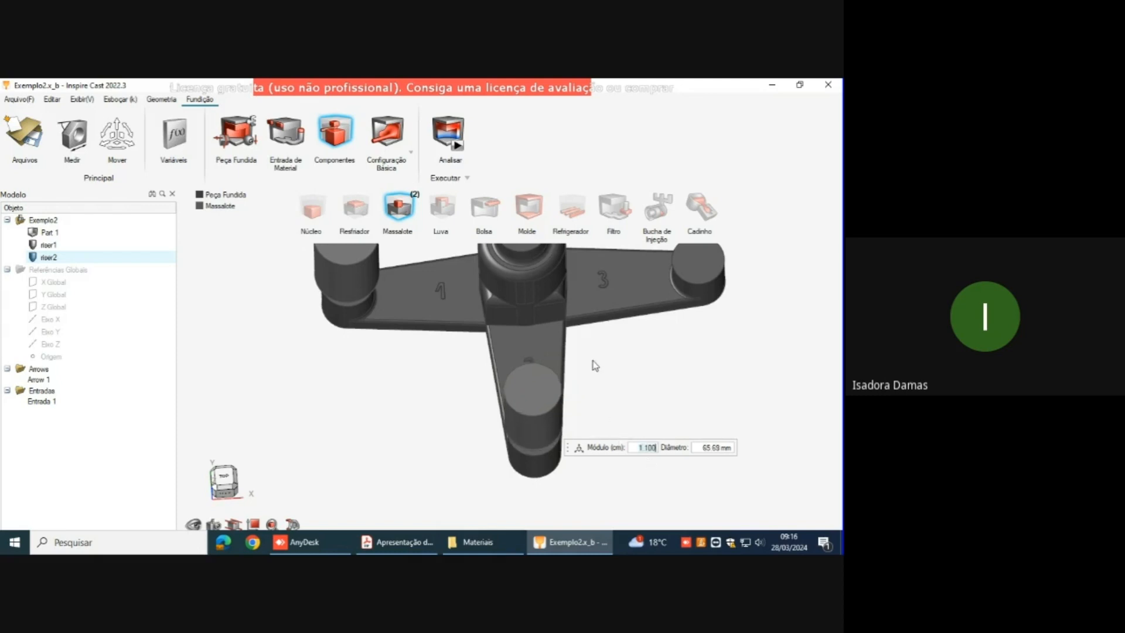
right_click_drag(623, 394, 599, 353)
middle_click_drag(599, 354, 588, 354)
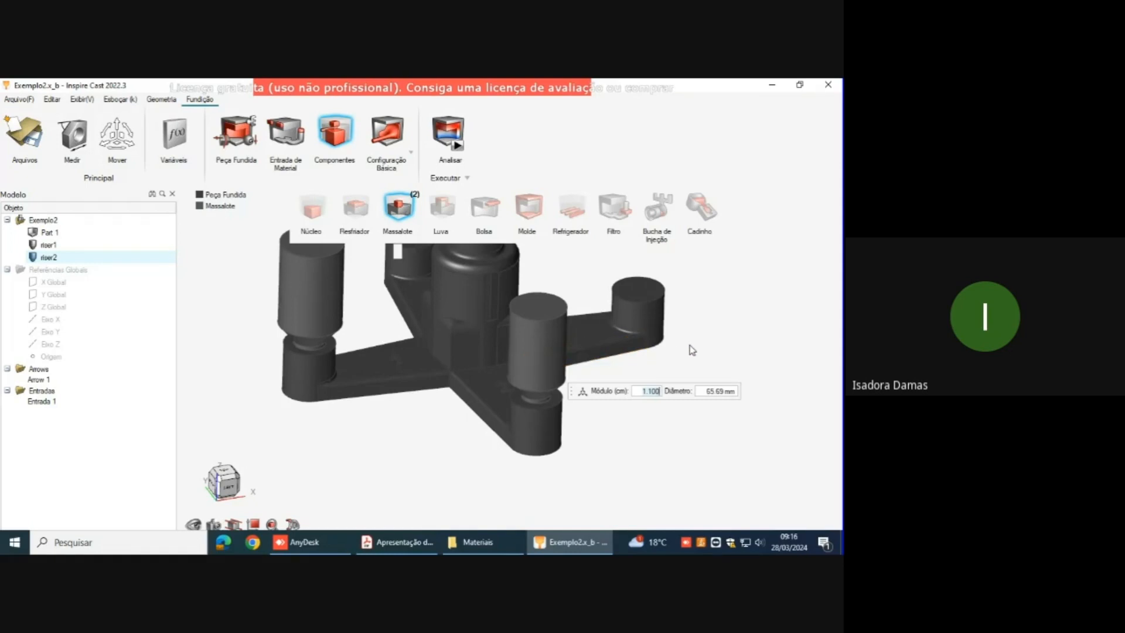
key("Escape")
Step: Add a Generic isothermal sleeve at 20 °C around the arm 2 riser and leave the sleeve tool
mouse_move(637, 278)
right_mouse_down()
mouse_move(648, 269)
mouse_move(645, 278)
right_mouse_up()
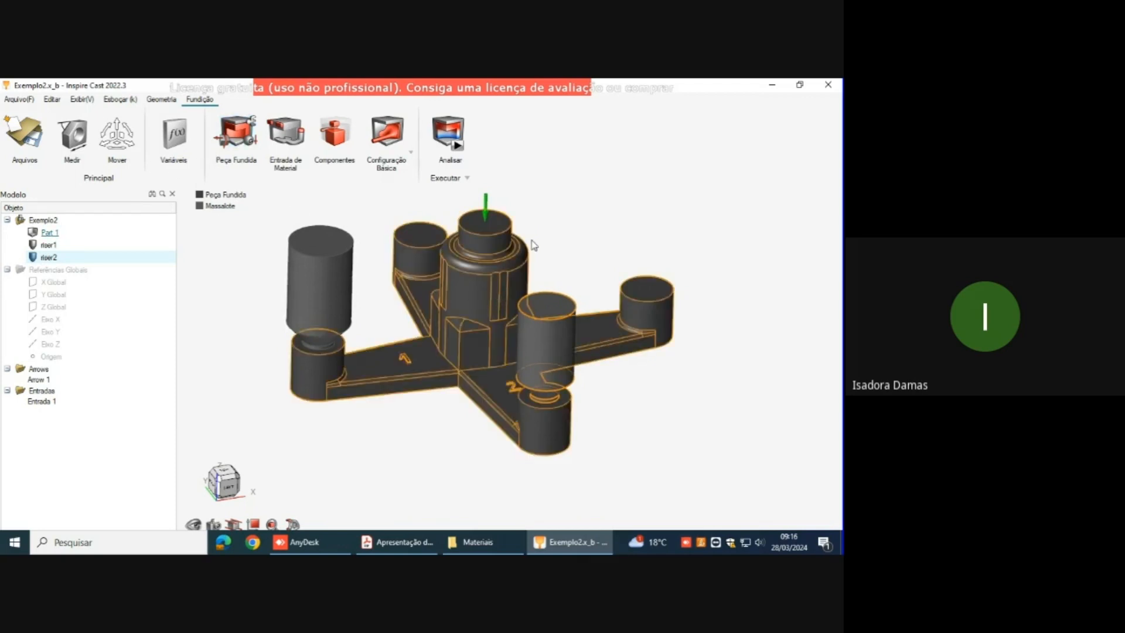
right_click_drag(591, 225, 569, 242)
left_click(332, 145)
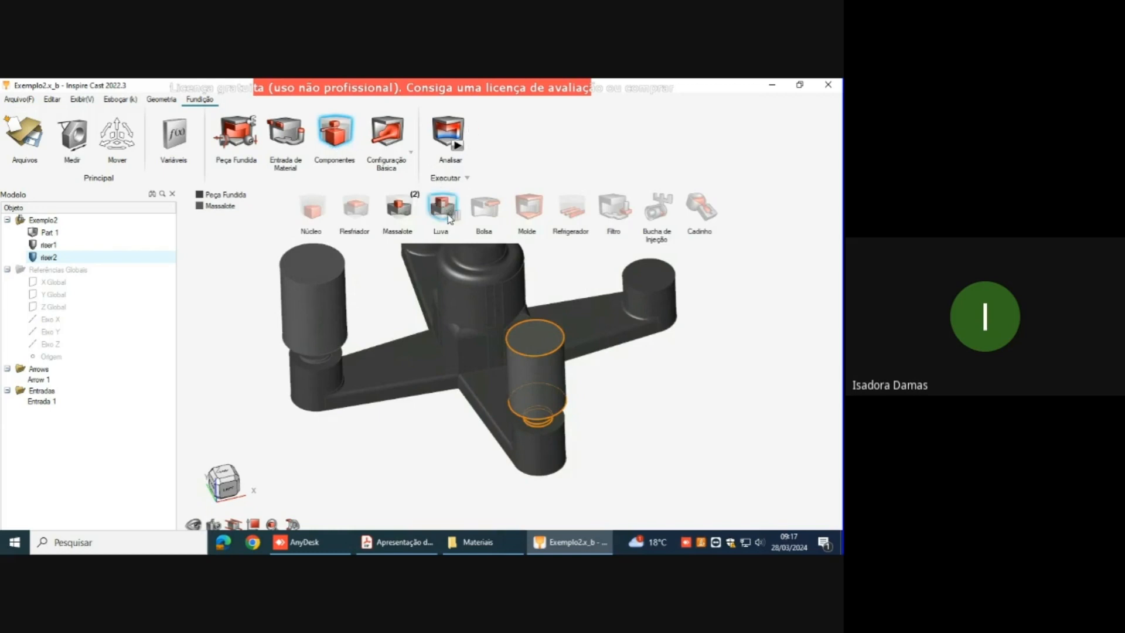
left_click(450, 219)
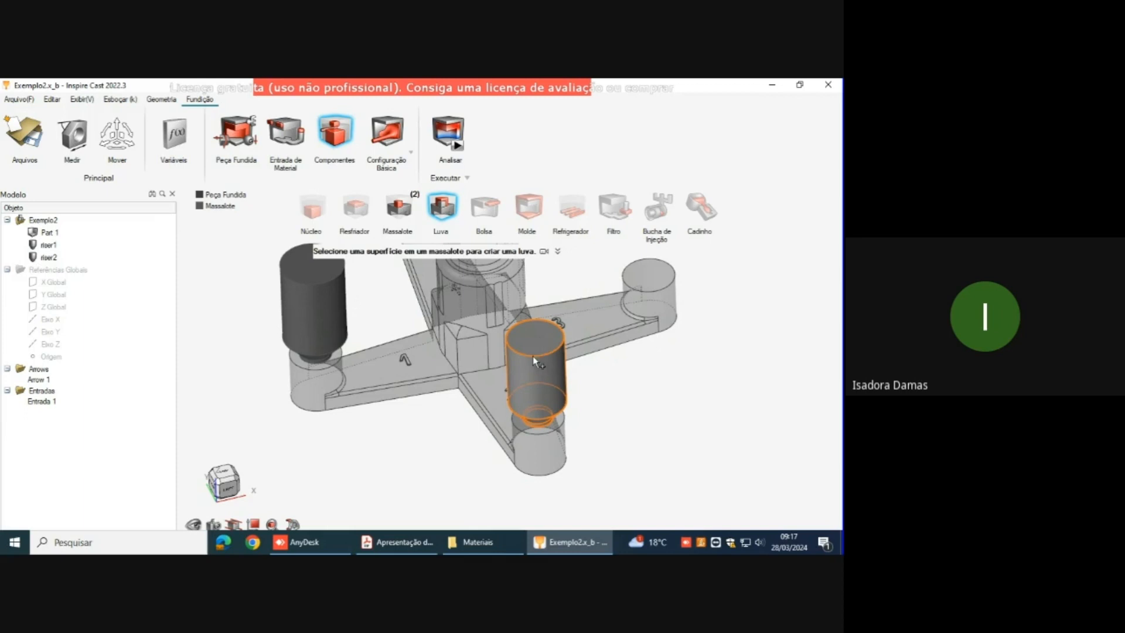
left_click(534, 358)
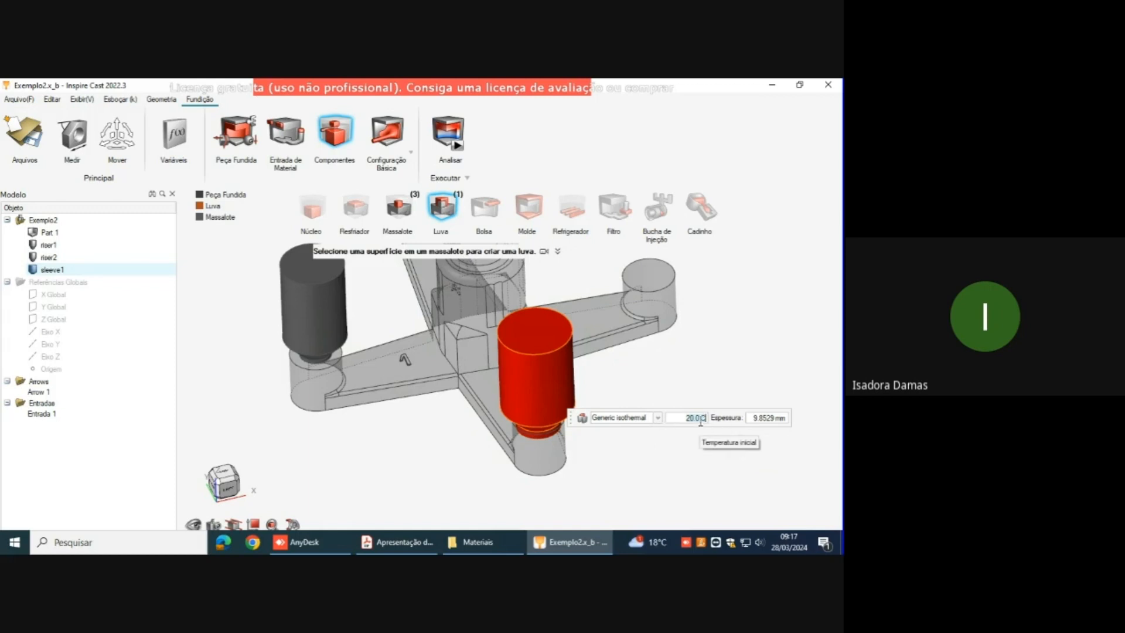
right_click_drag(678, 338, 683, 333)
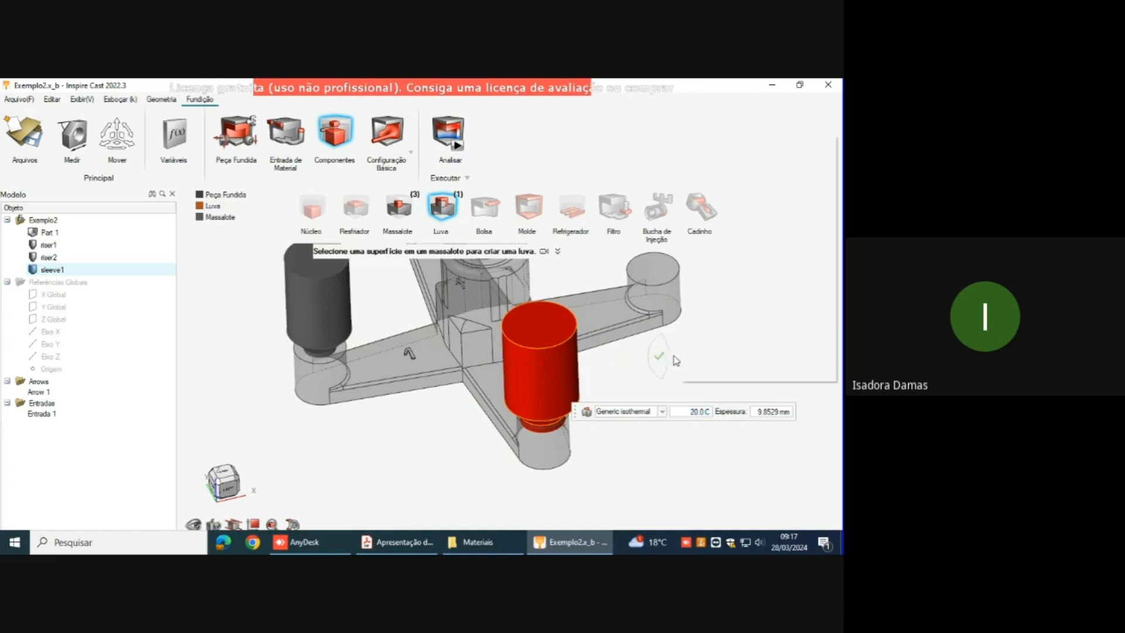
right_click(674, 356)
left_click(659, 356)
Step: Add a riser centred on the boss at the end of arm 3 and leave the riser tool
right_click_drag(637, 363, 628, 373)
middle_click_drag(725, 384, 572, 438)
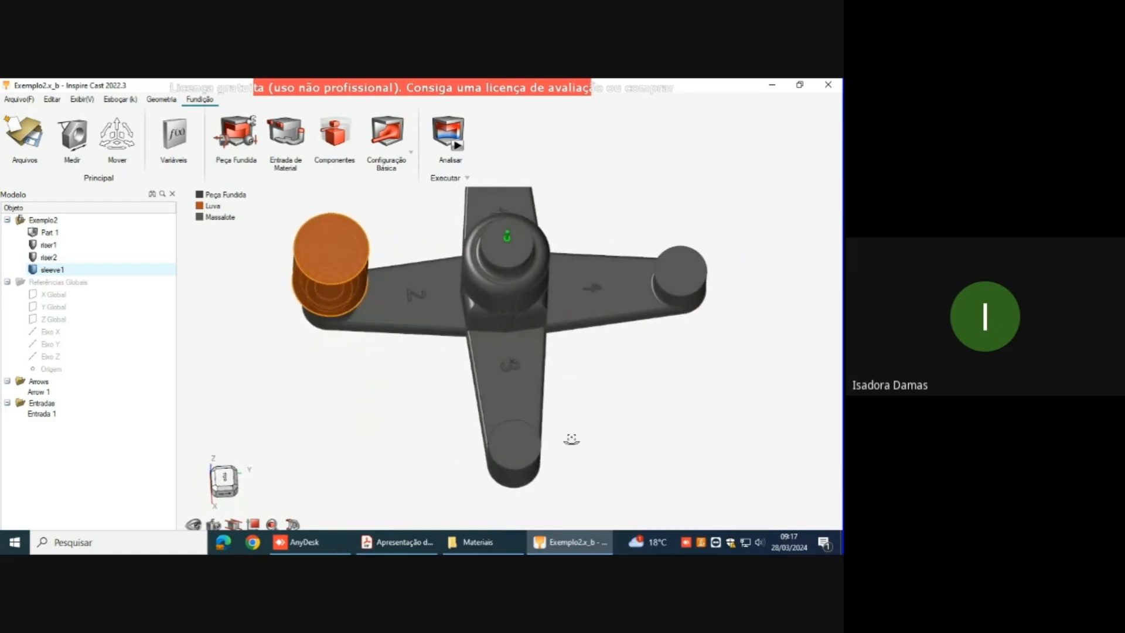
left_click(332, 137)
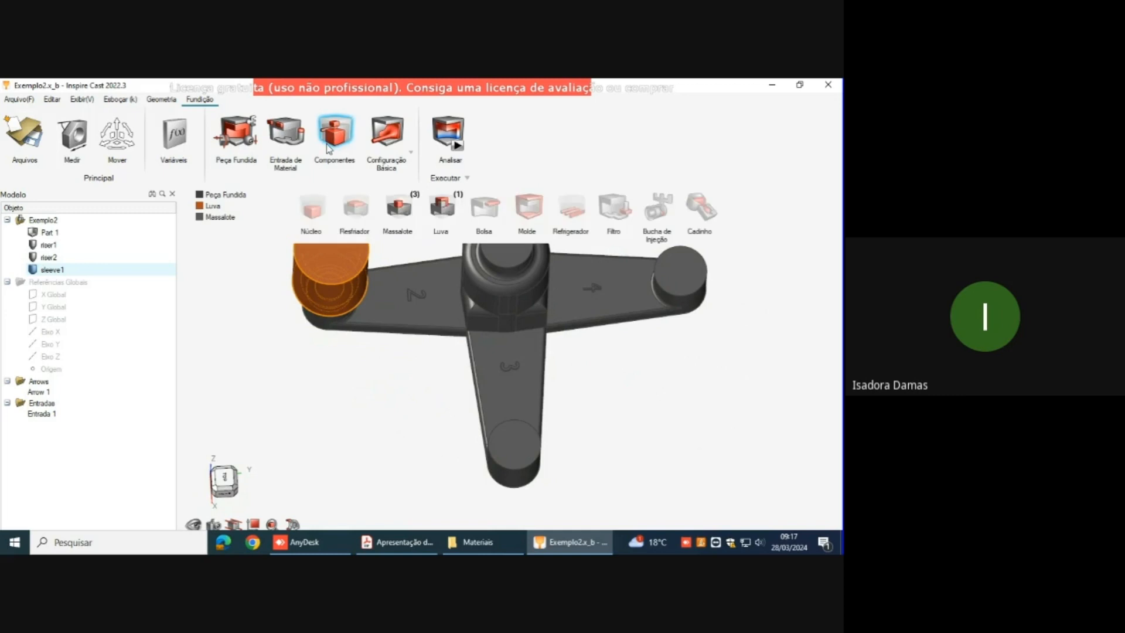
left_click(399, 208)
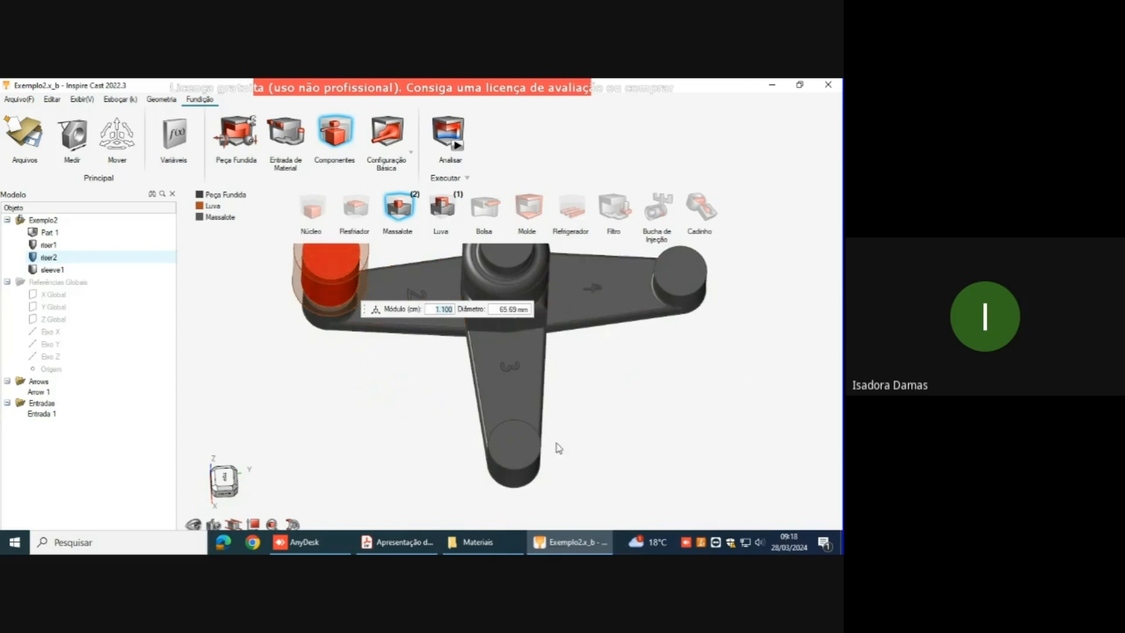
left_click(513, 446)
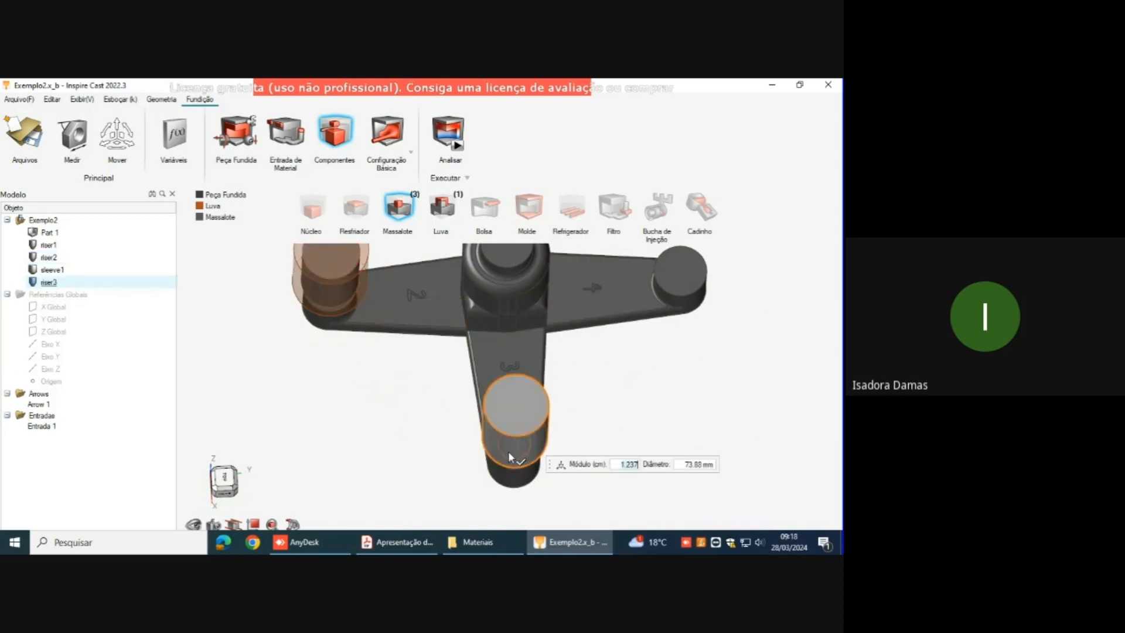
right_click(565, 418)
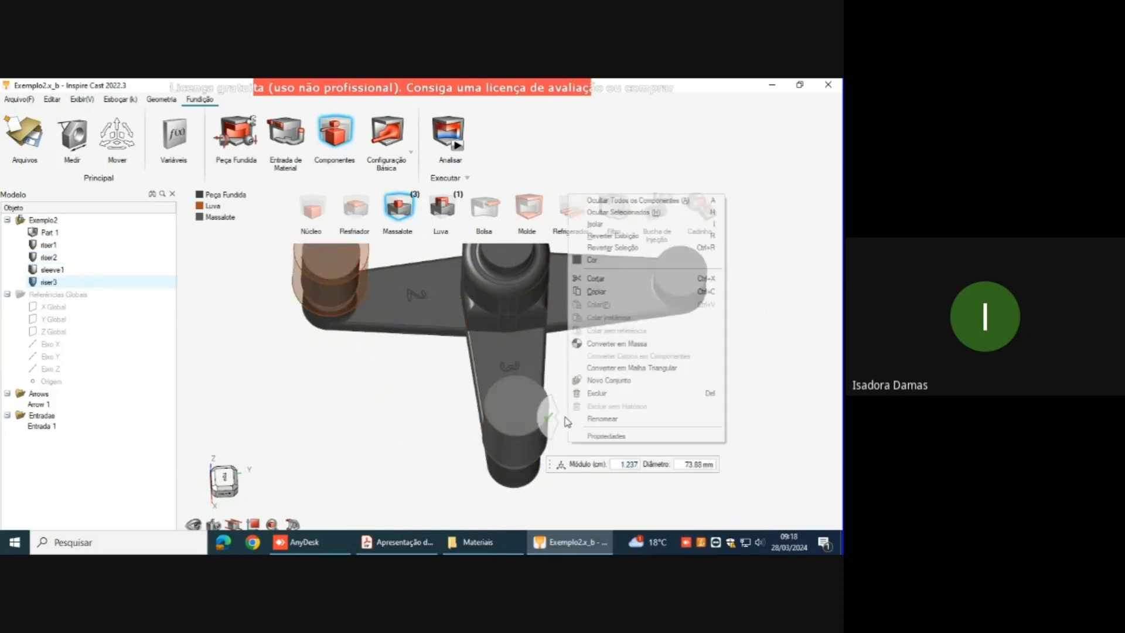
left_click(546, 416)
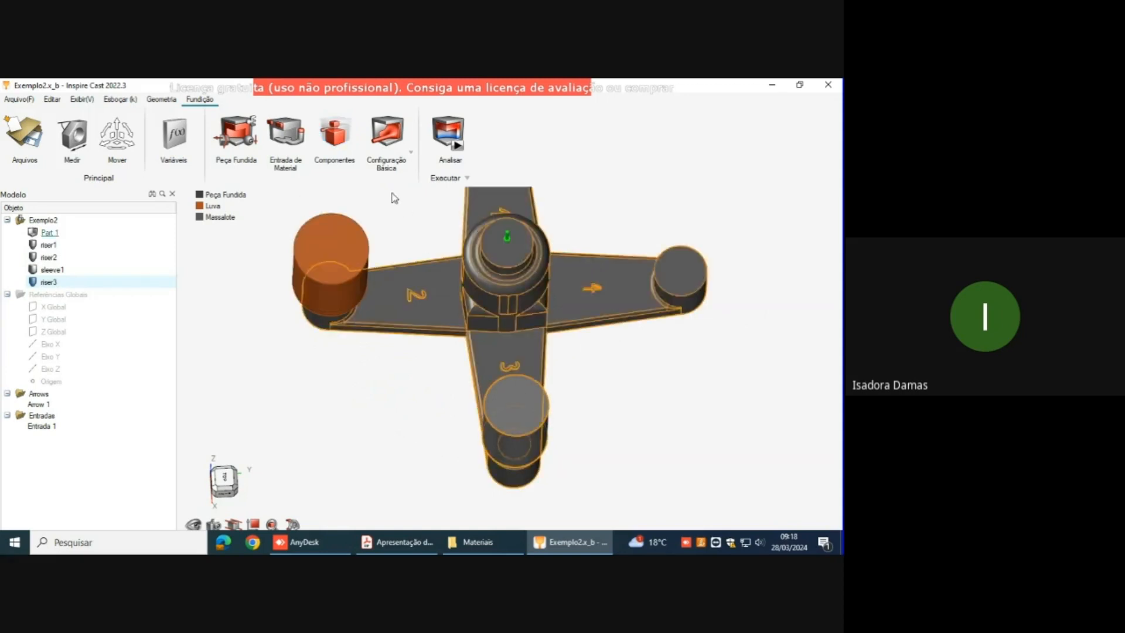
Step: Add a sleeve around the arm 3 riser and set its material to Generic exothermal custom
left_click(330, 145)
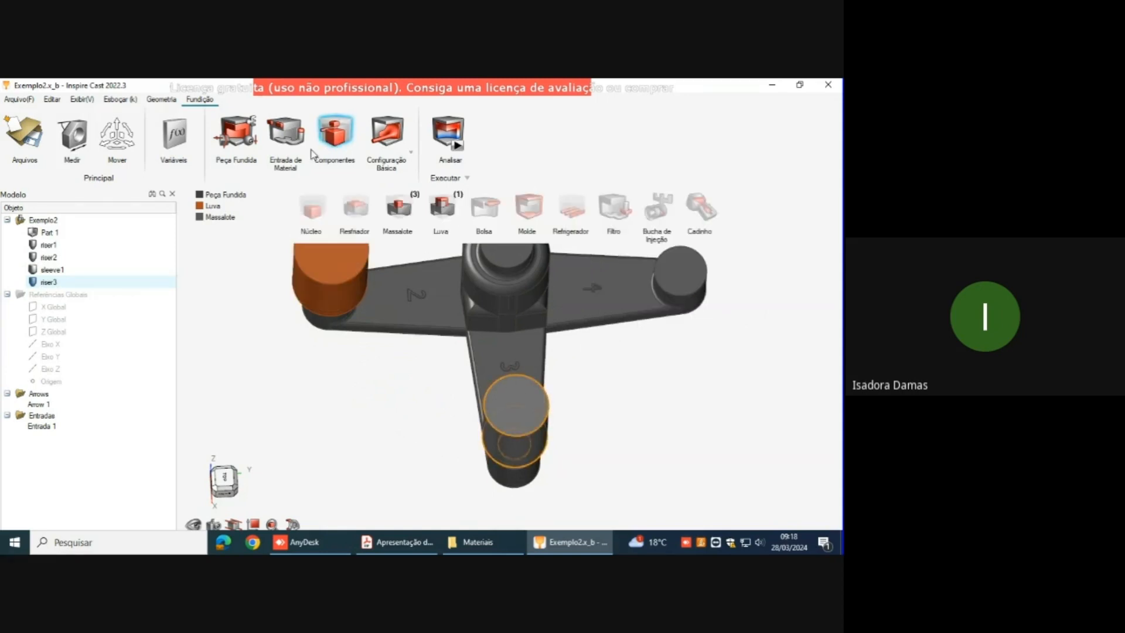
left_click(441, 206)
left_click(515, 419)
middle_click_drag(602, 409, 604, 366)
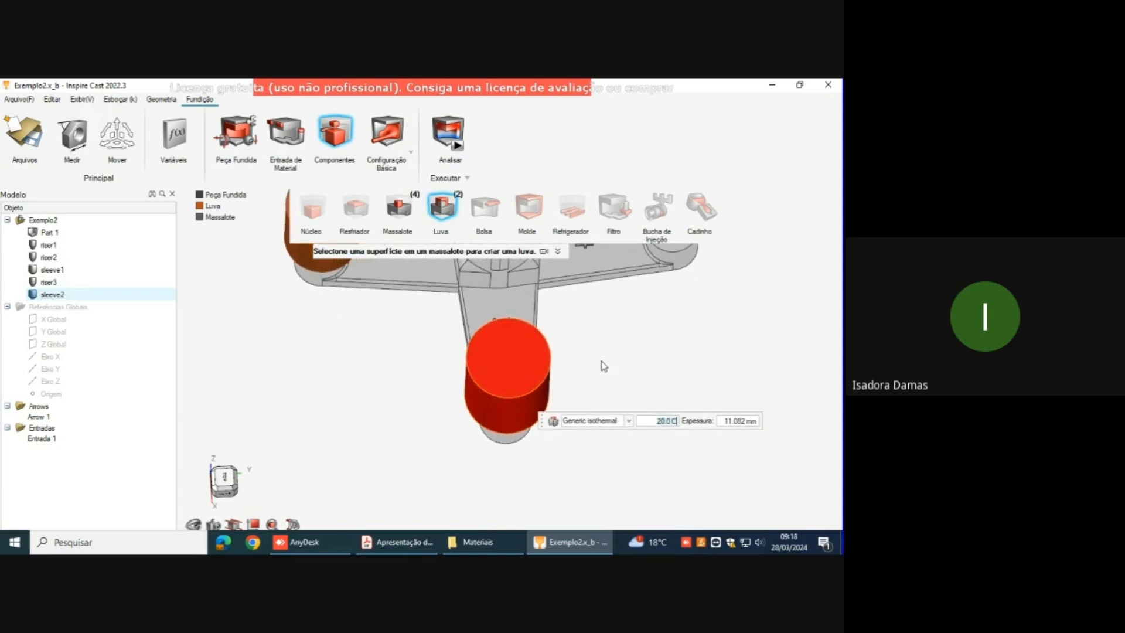
left_click(629, 420)
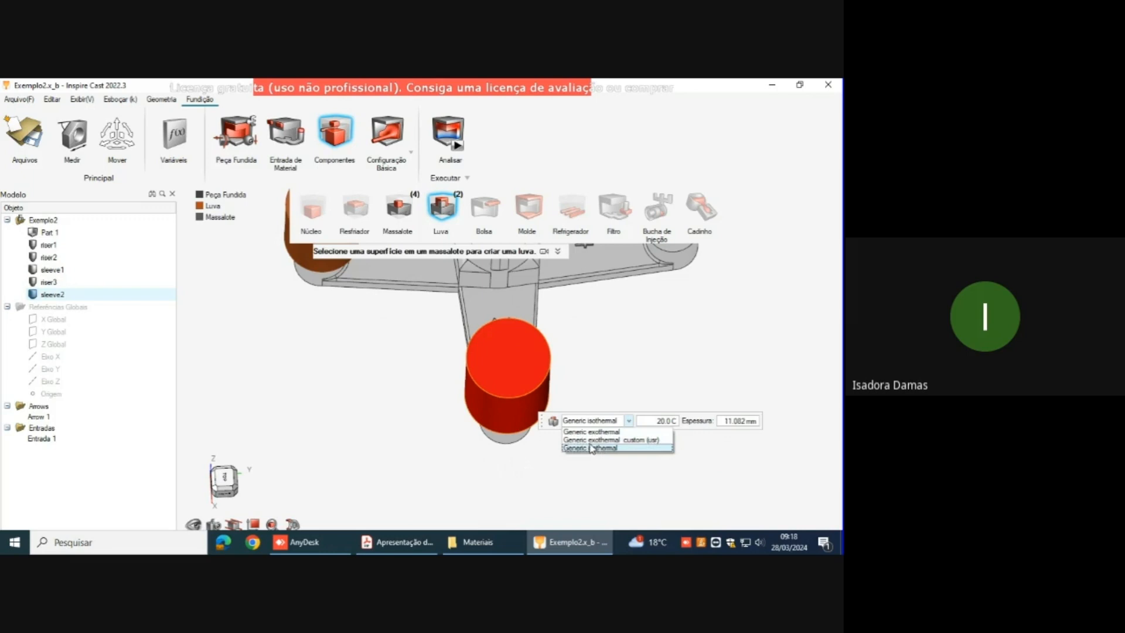
left_click(633, 441)
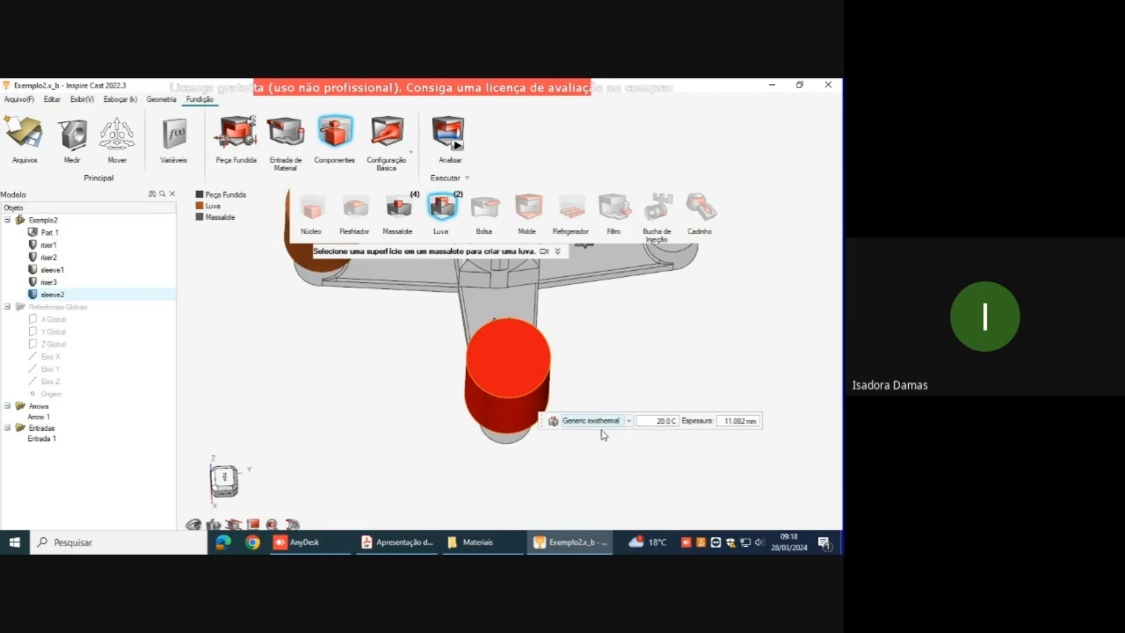
Step: Create an editable copy of the Generic exothermal database material as Generic exothermal custom and close the material editor
left_click(553, 422)
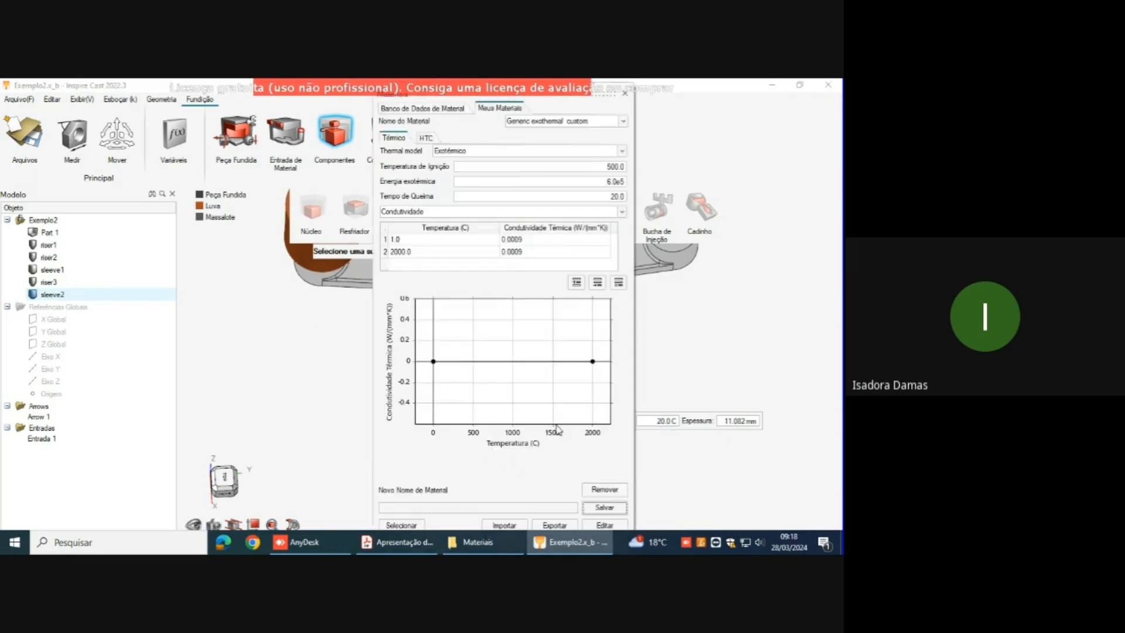
left_click(411, 113)
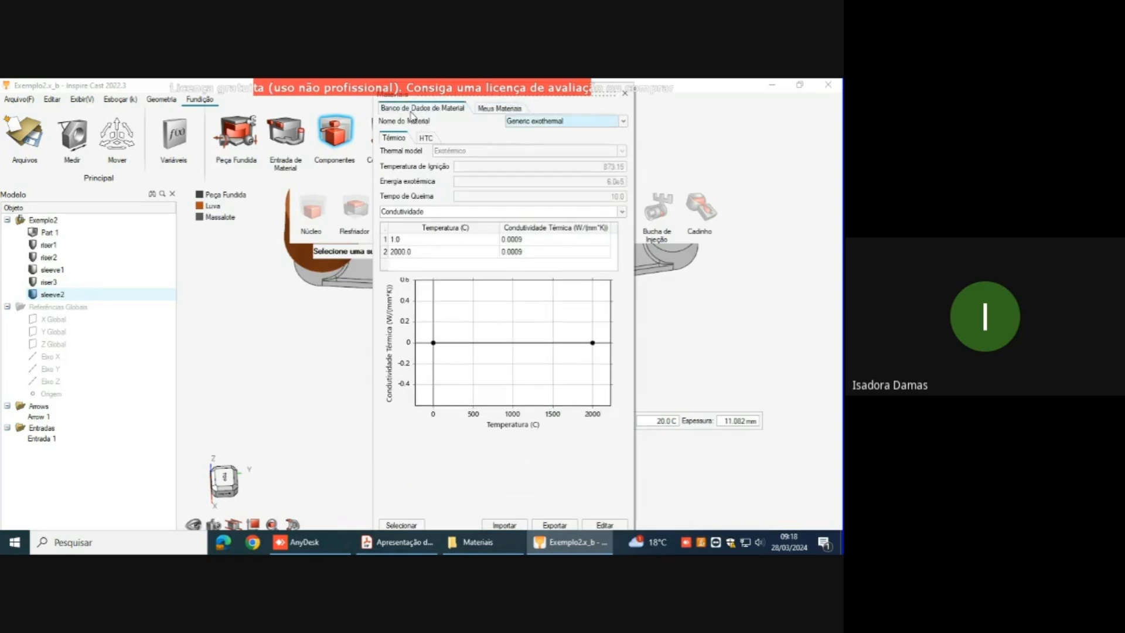
left_click_drag(598, 91, 571, 131)
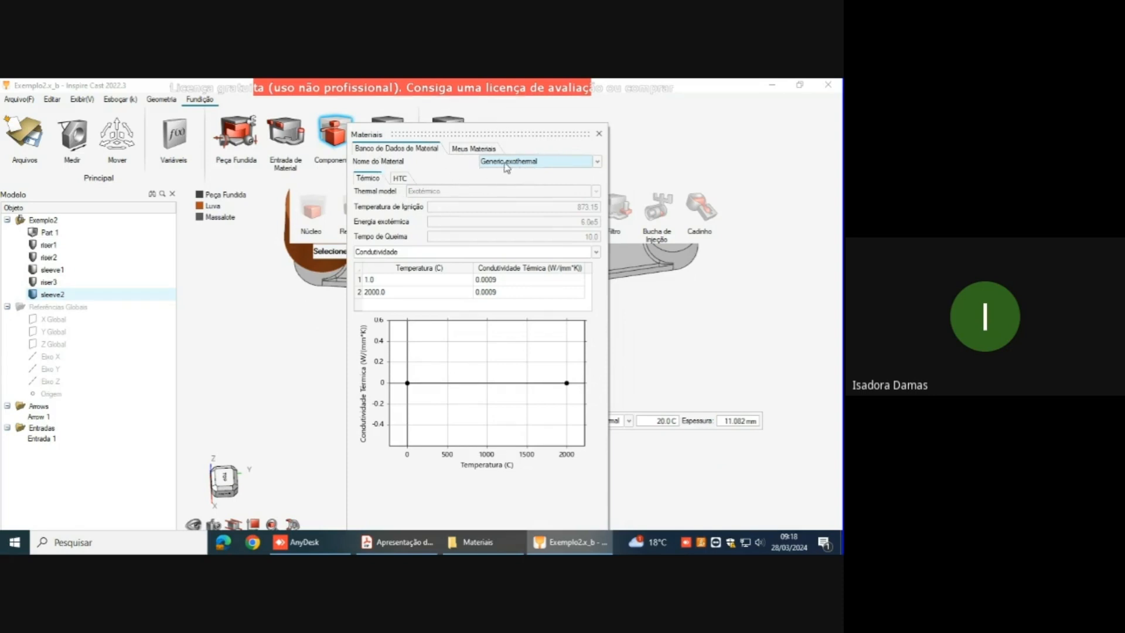
left_click_drag(533, 120, 522, 69)
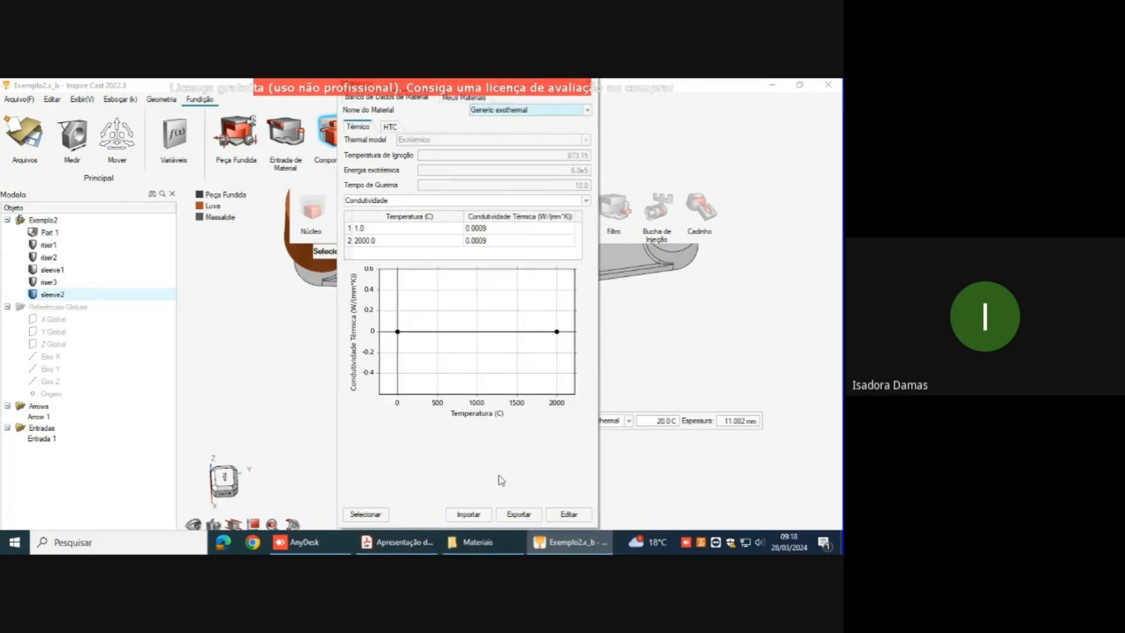
left_click(568, 514)
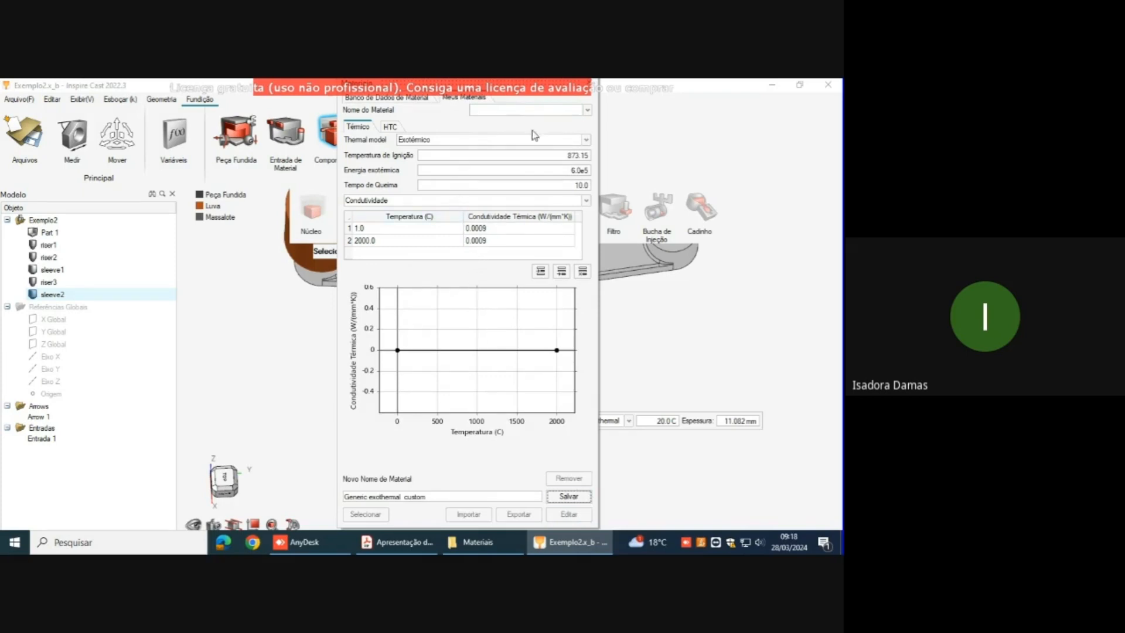
mouse_move(548, 88)
left_mouse_down()
mouse_move(547, 107)
mouse_move(546, 83)
left_mouse_up()
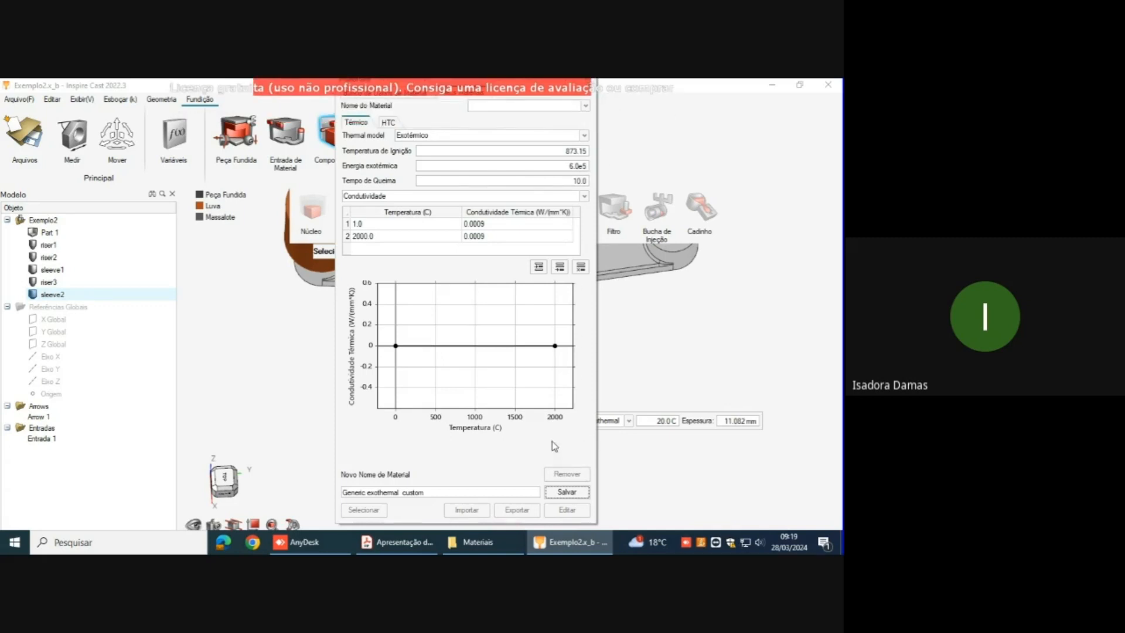
left_click_drag(586, 84, 581, 126)
left_click(376, 138)
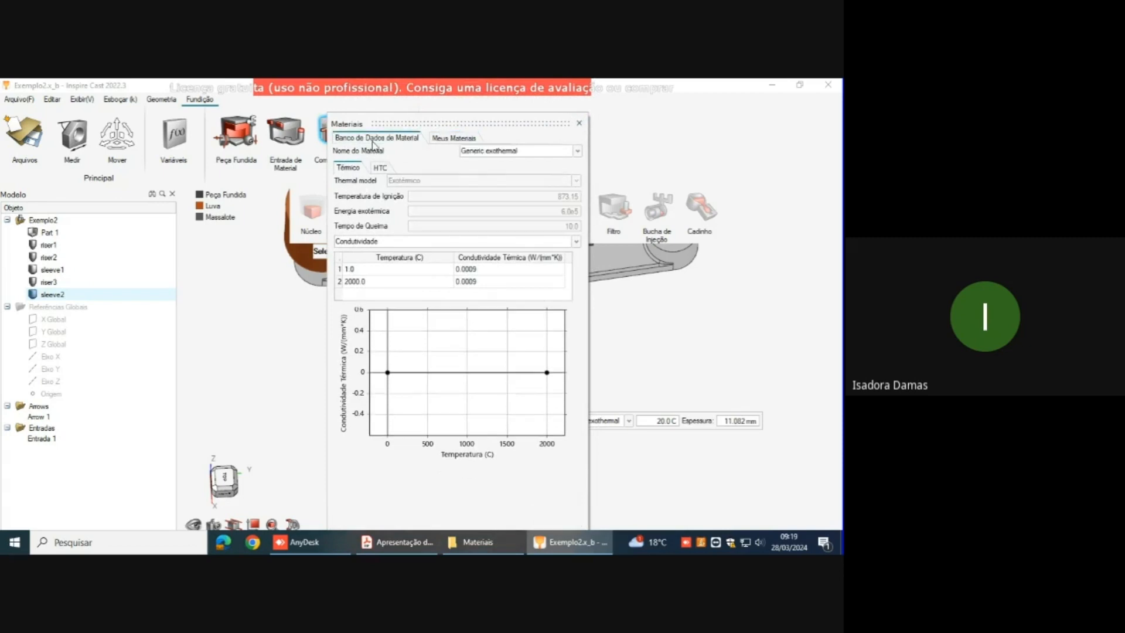
left_click(491, 151)
left_click(580, 123)
Step: Edit Generic exothermal custom to an ignition temperature of 500 and a burn time of 20, saving it as Generic exothermal custom custom
left_click(629, 420)
left_click(631, 441)
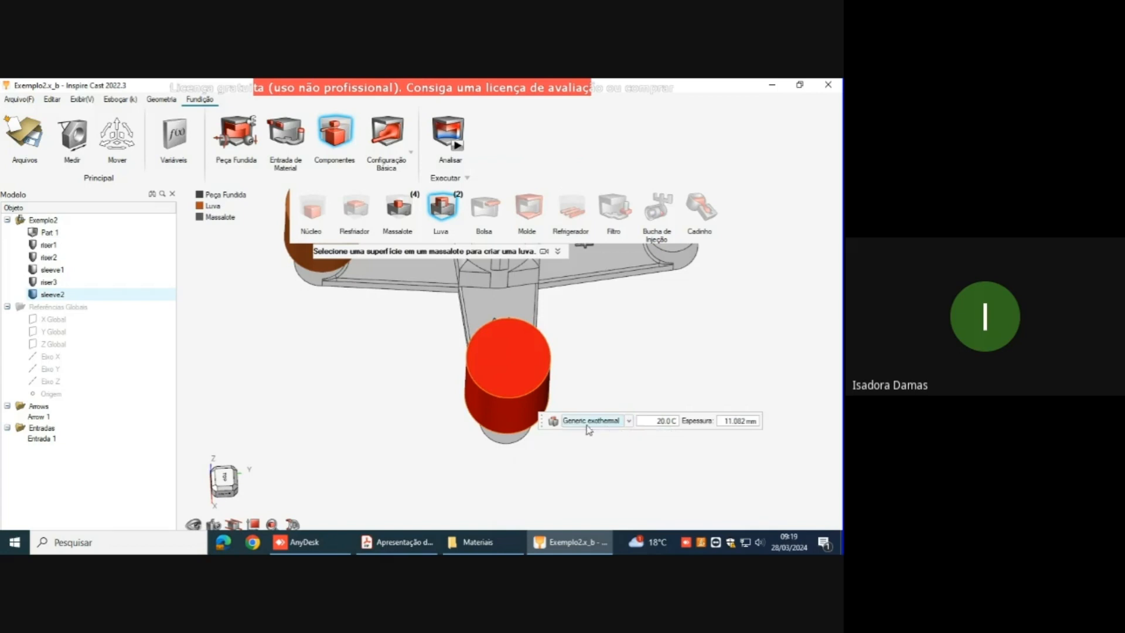
left_click(553, 422)
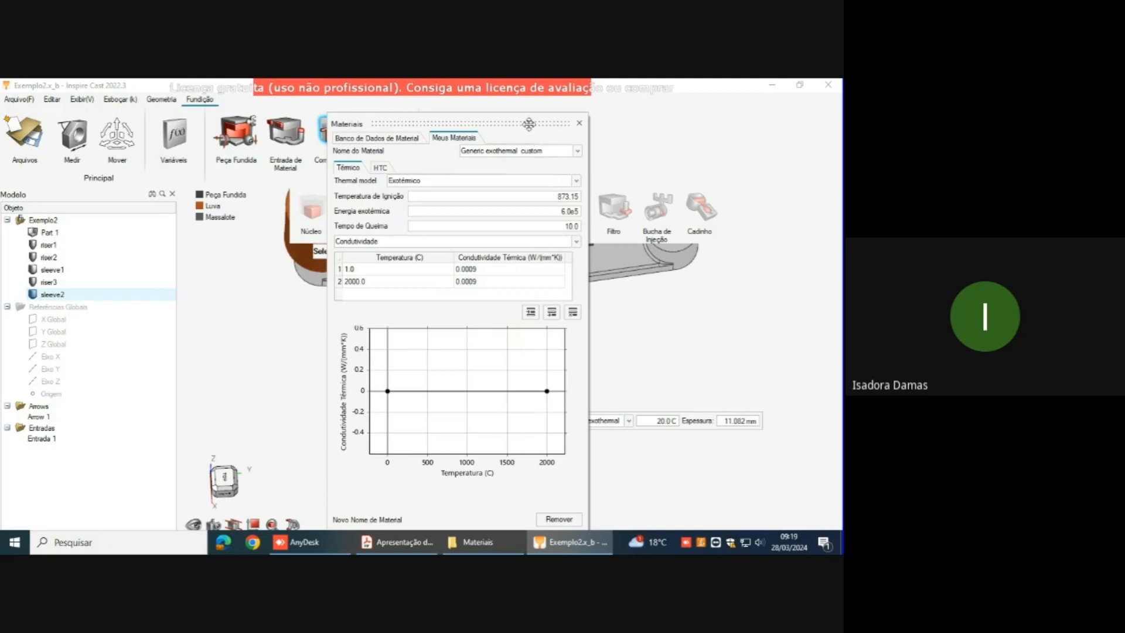
left_click_drag(529, 119, 508, 79)
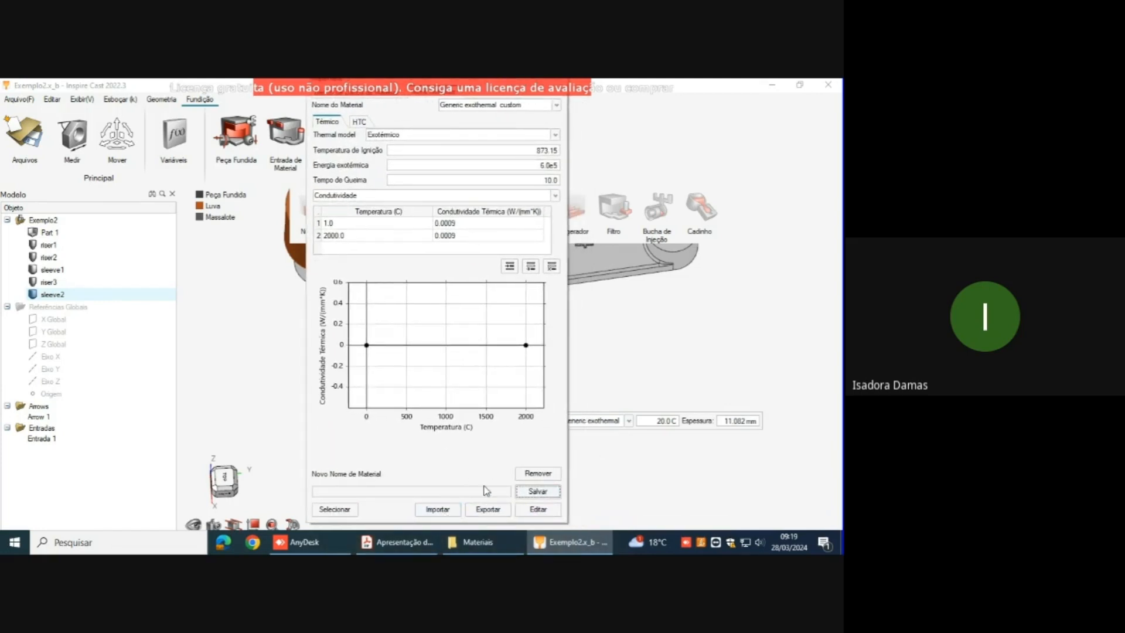
left_click(537, 509)
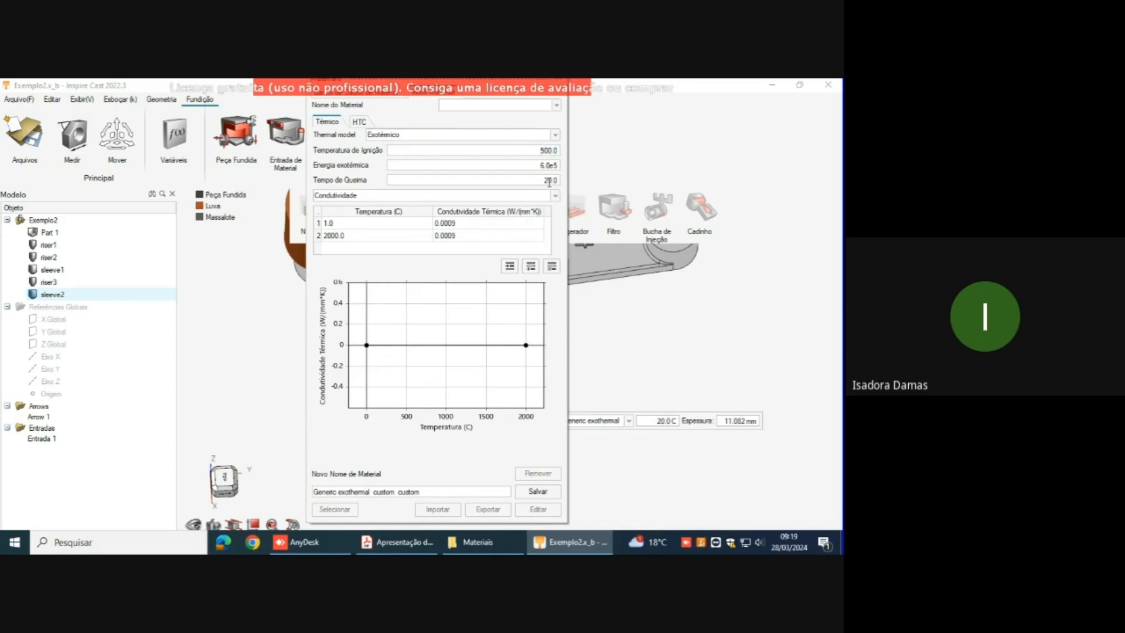
left_click(537, 492)
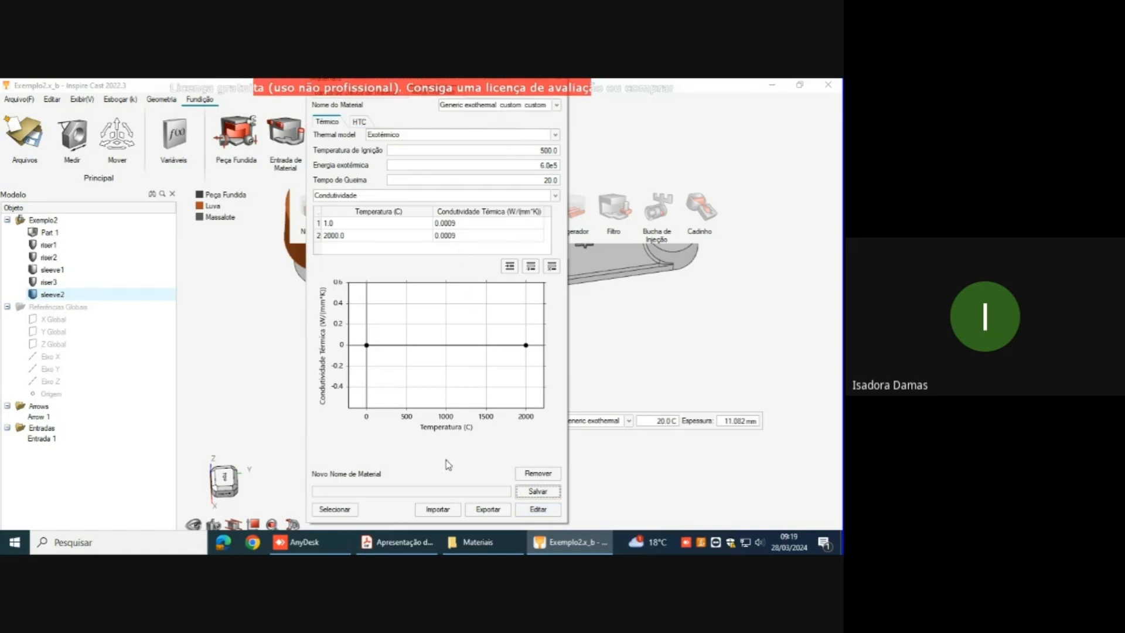
left_click(332, 511)
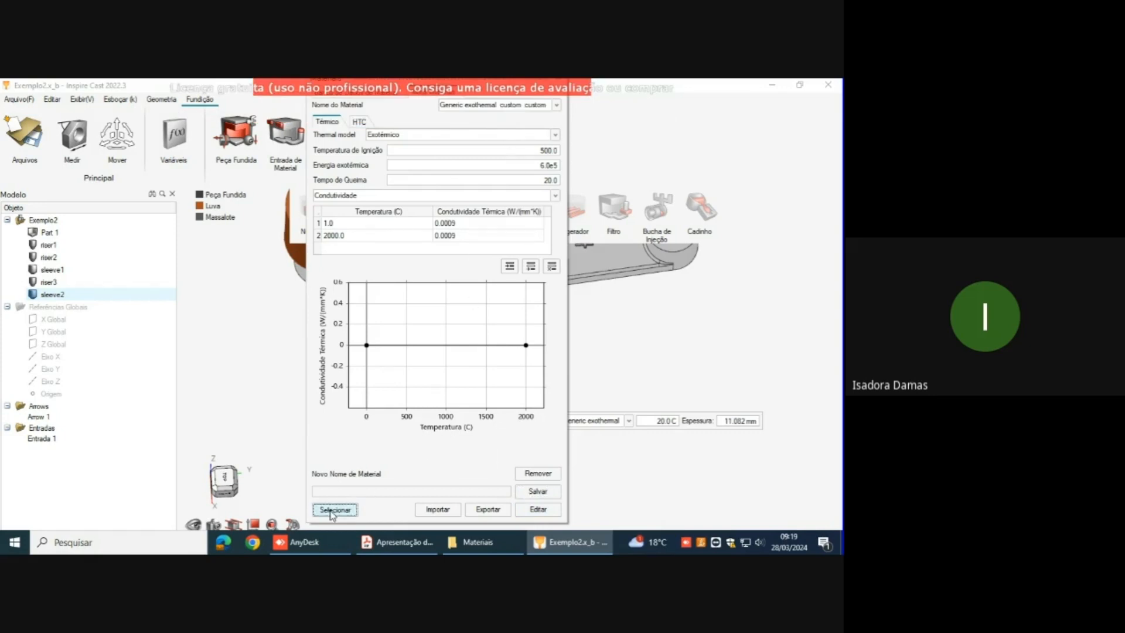
Step: Assign the Generic exothermal custom custom material to the arm 3 sleeve and leave the sleeve tool
left_click(628, 421)
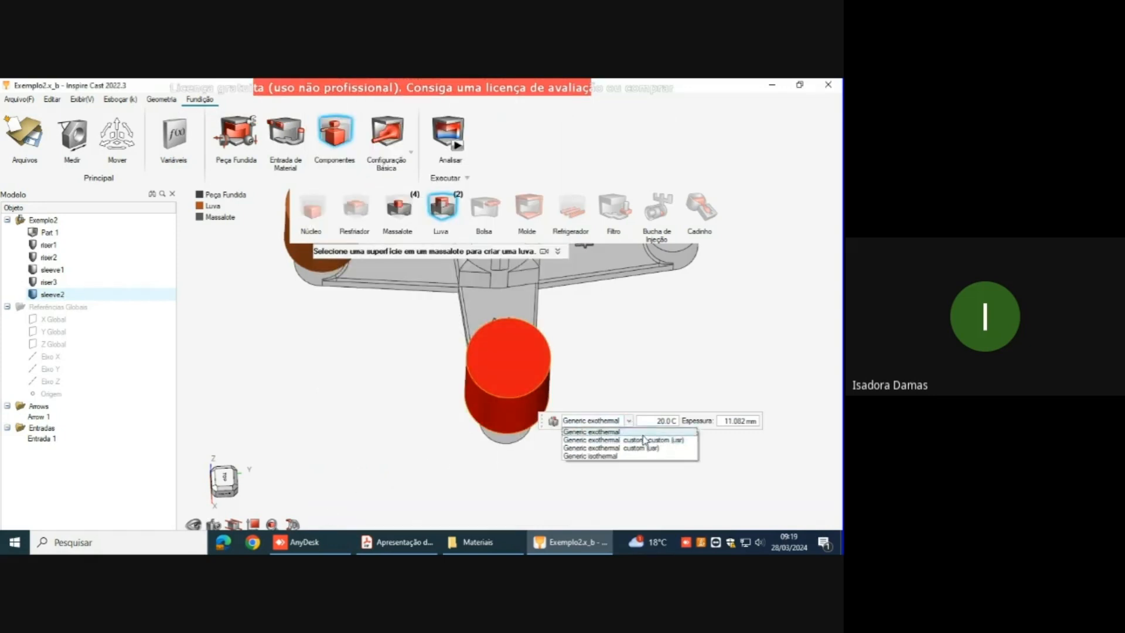
left_click(648, 446)
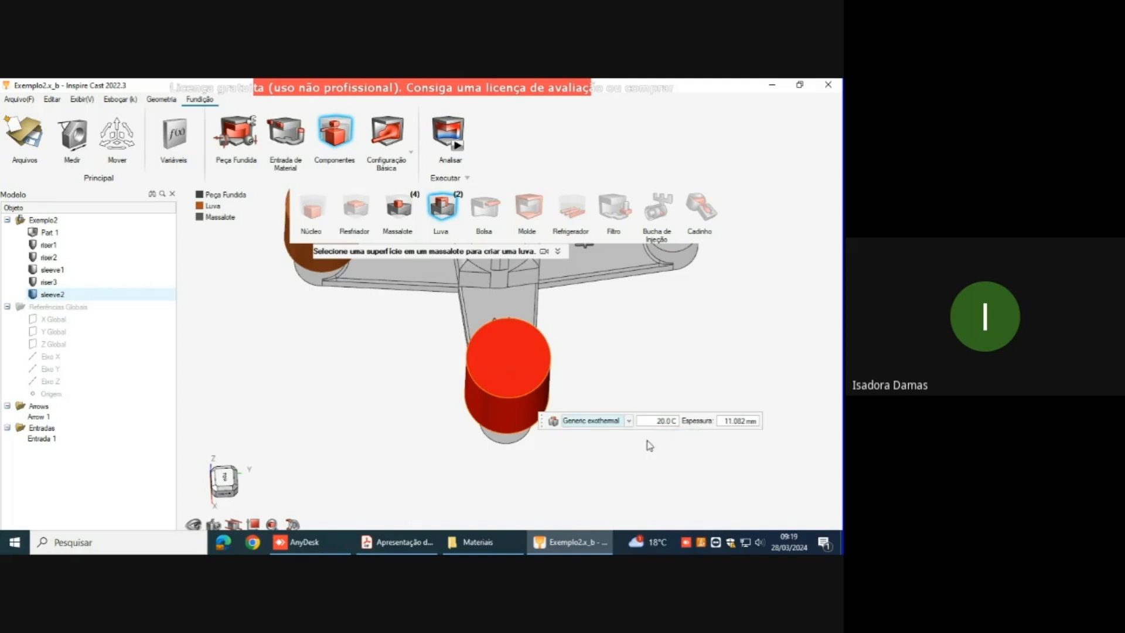
right_click_drag(617, 328, 618, 359)
right_click(623, 361)
Step: Inspect the risers and sleeves from several sides and review the basic process parameters for initial velocity and filling time
right_click_drag(572, 412, 555, 476)
middle_click_drag(704, 347, 775, 328)
right_click_drag(776, 327, 795, 268)
middle_click_drag(246, 315, 274, 340)
right_click_drag(568, 344, 591, 387)
mouse_move(610, 331)
middle_mouse_down()
mouse_move(629, 346)
mouse_move(628, 334)
middle_mouse_up()
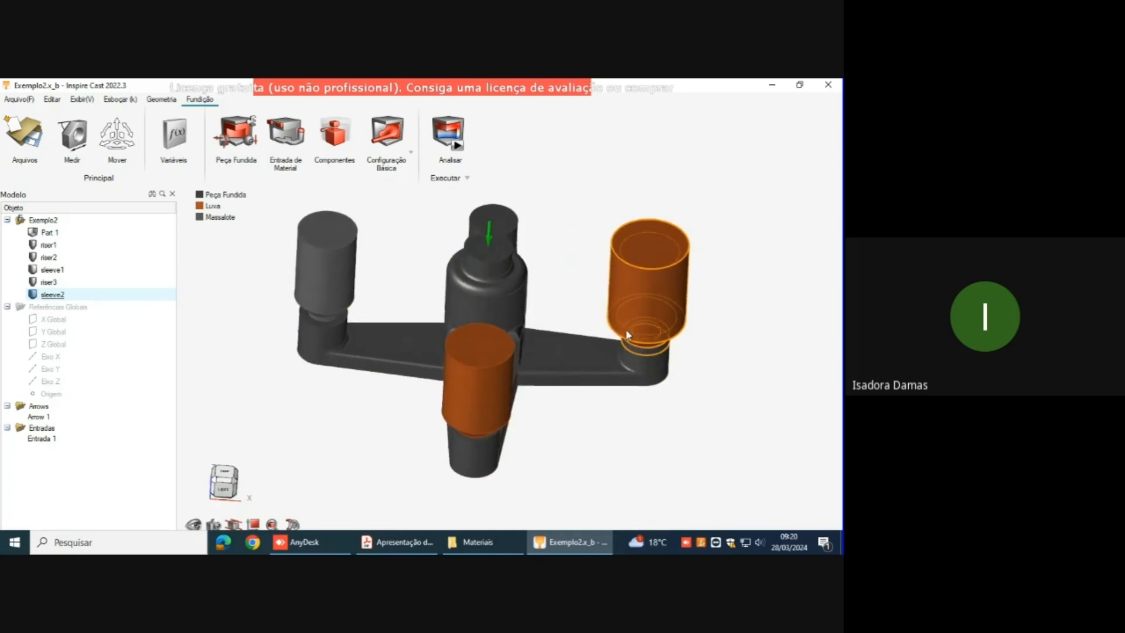
left_click(410, 153)
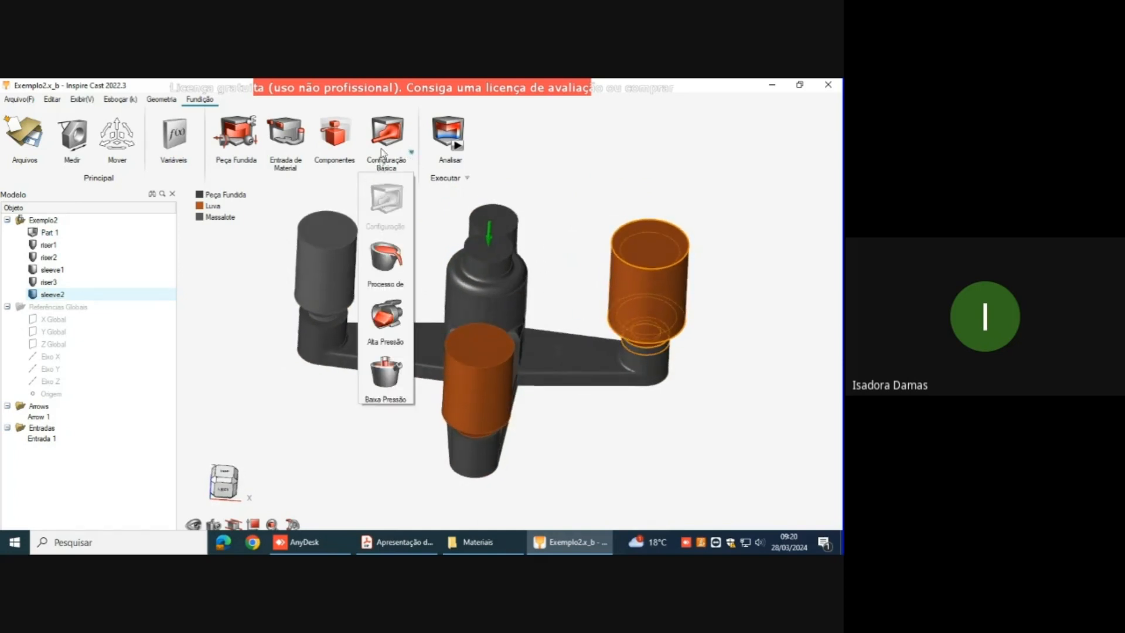
left_click(382, 158)
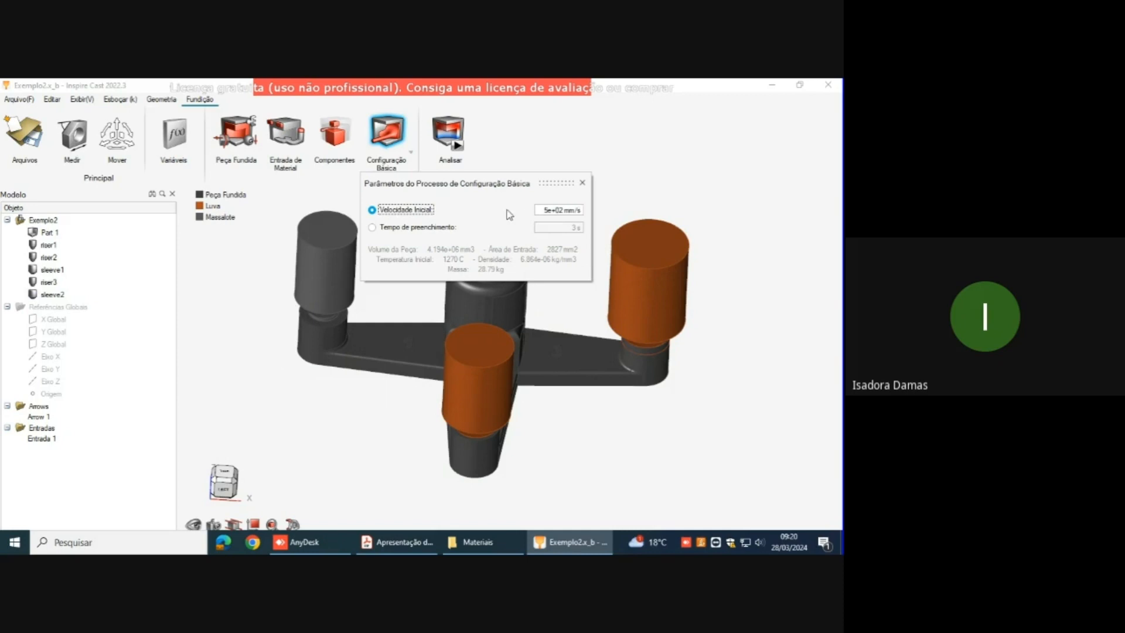
left_click(581, 184)
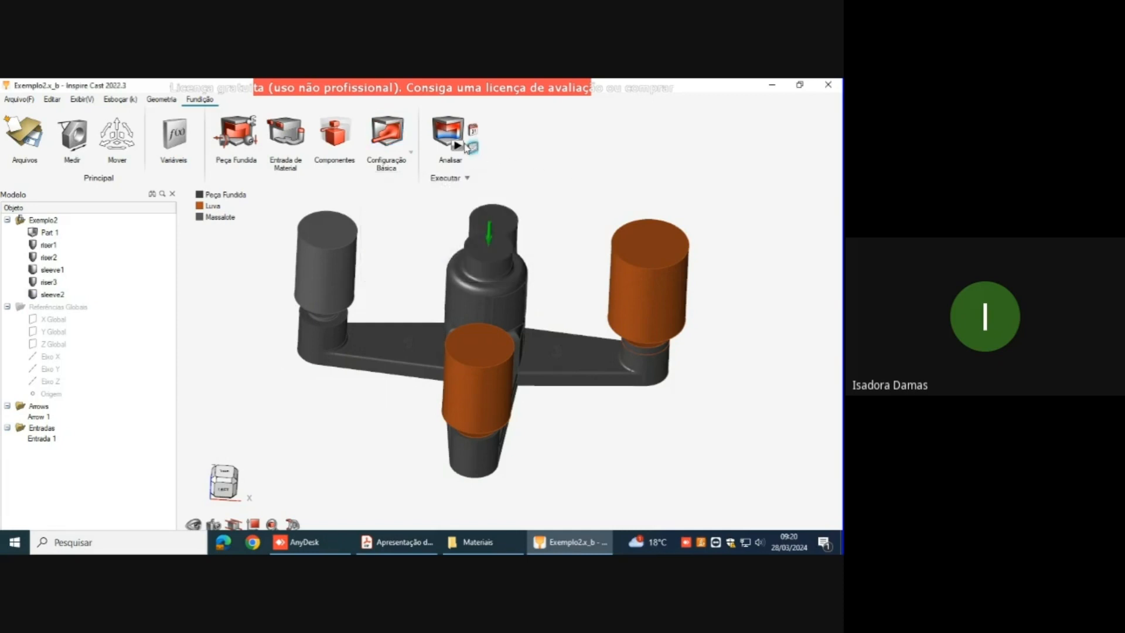
Step: Configure the analysis with a 5 mm element size and solidification only, disabling filling and deformation, and close the settings without running
left_click(459, 150)
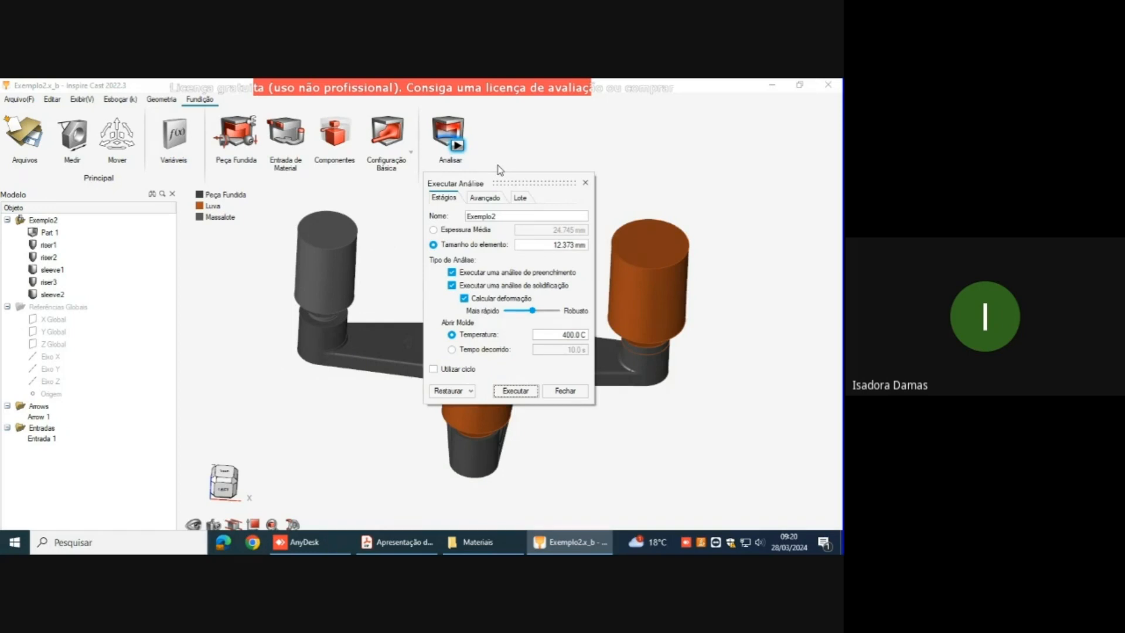
left_click(552, 243)
type("5")
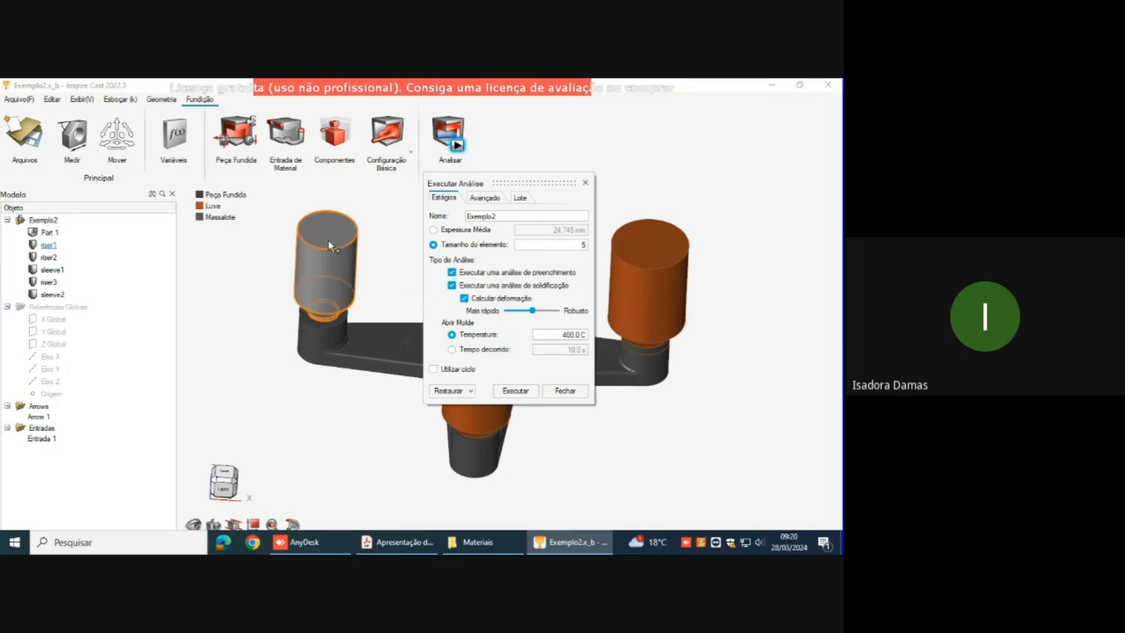
left_click(452, 273)
left_click(464, 299)
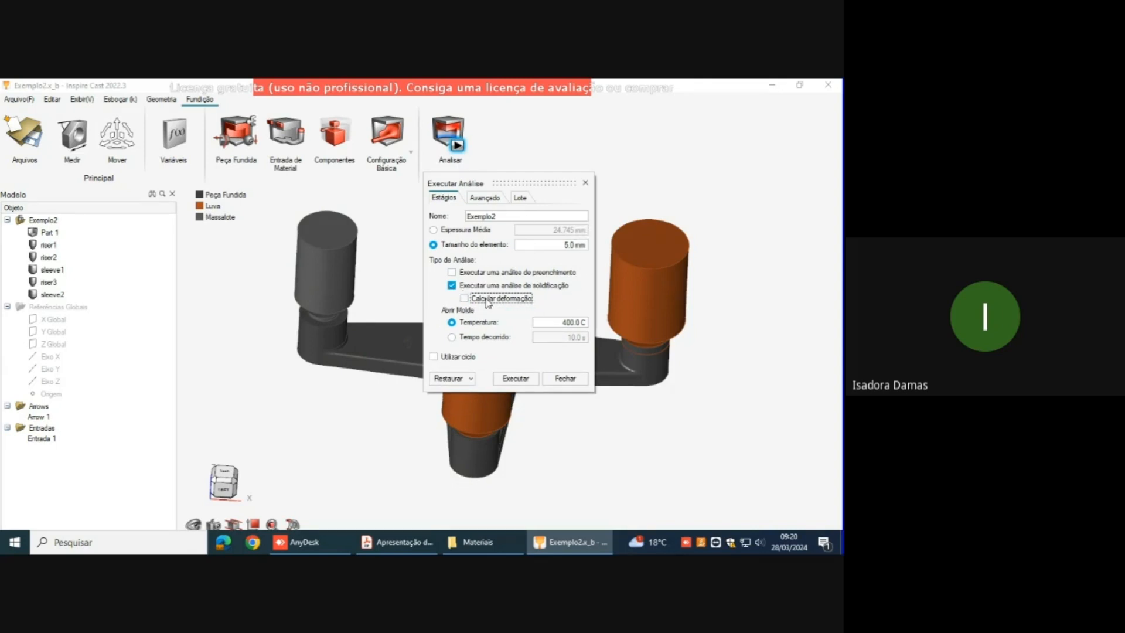
left_click(585, 183)
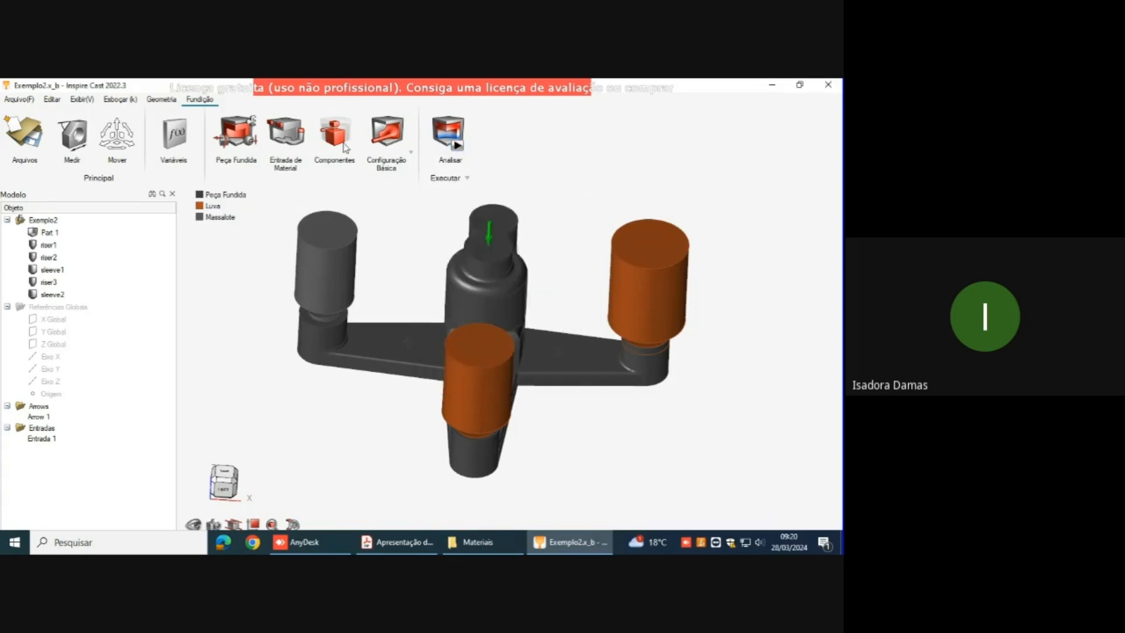
Step: Open the finished Exemplo2_Final model from the Materiais folder
left_click(1, 104)
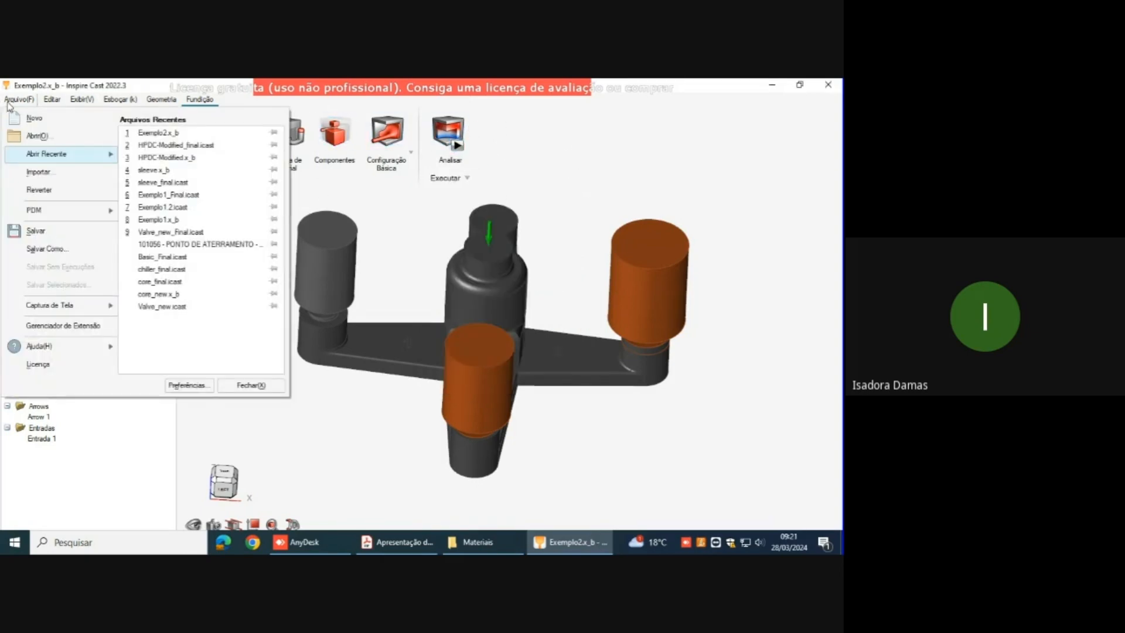
left_click(56, 138)
left_click(174, 209)
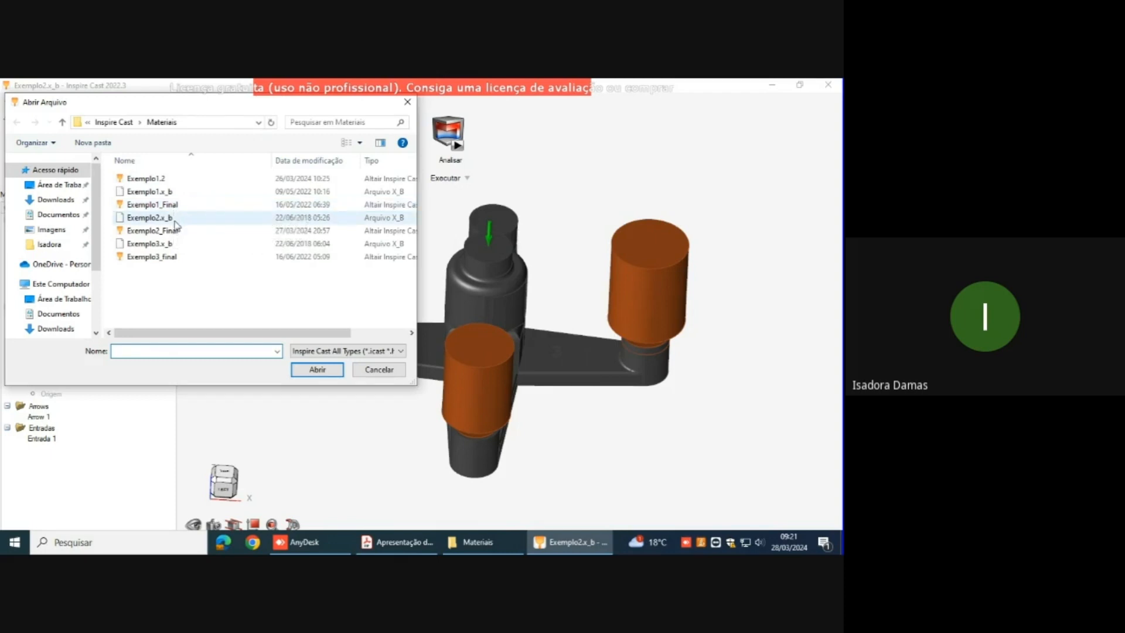
left_click(174, 231)
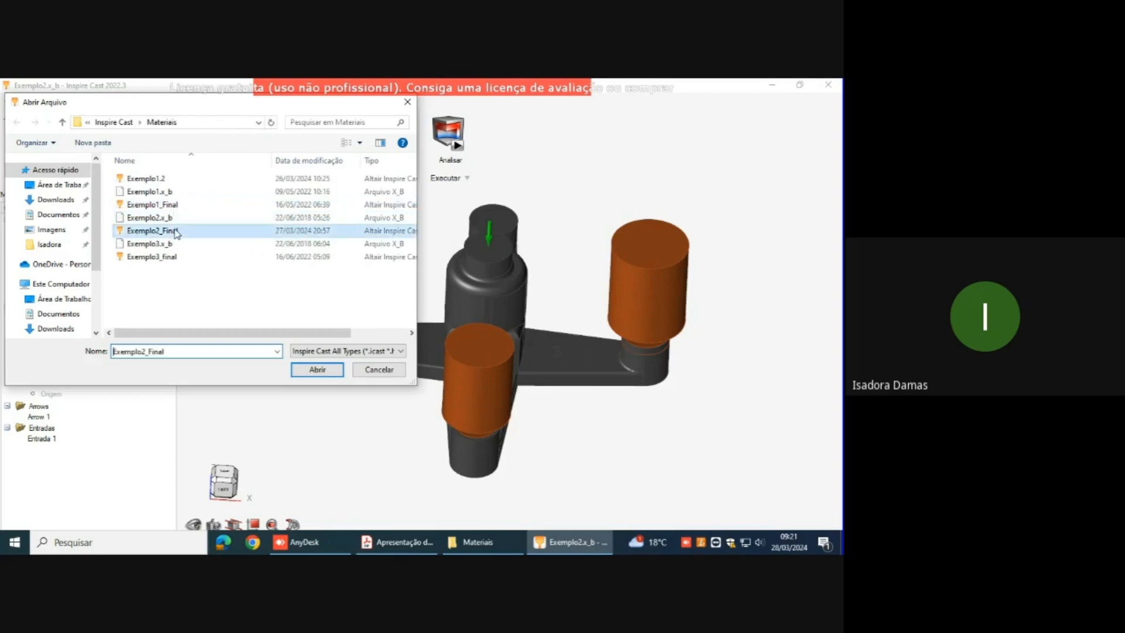
left_click(317, 369)
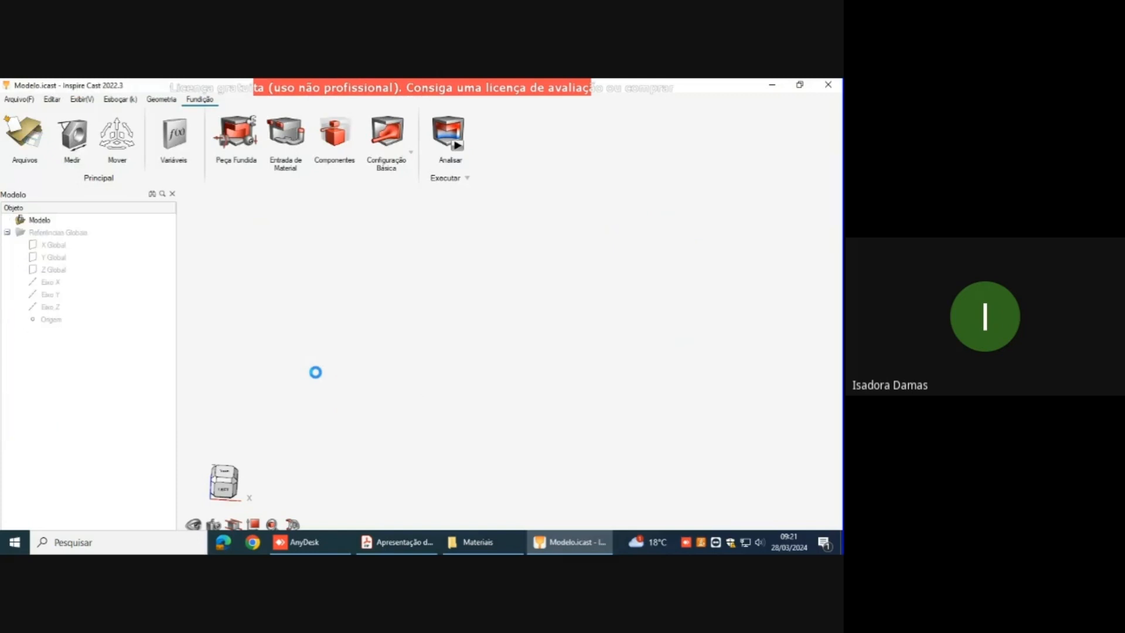
Step: Display the analysis results of the completed sleeve_final run
middle_click_drag(477, 450, 427, 417)
middle_click_drag(645, 298, 624, 320)
middle_click_drag(245, 298, 254, 270)
middle_click_drag(440, 278, 509, 191)
left_click(472, 148)
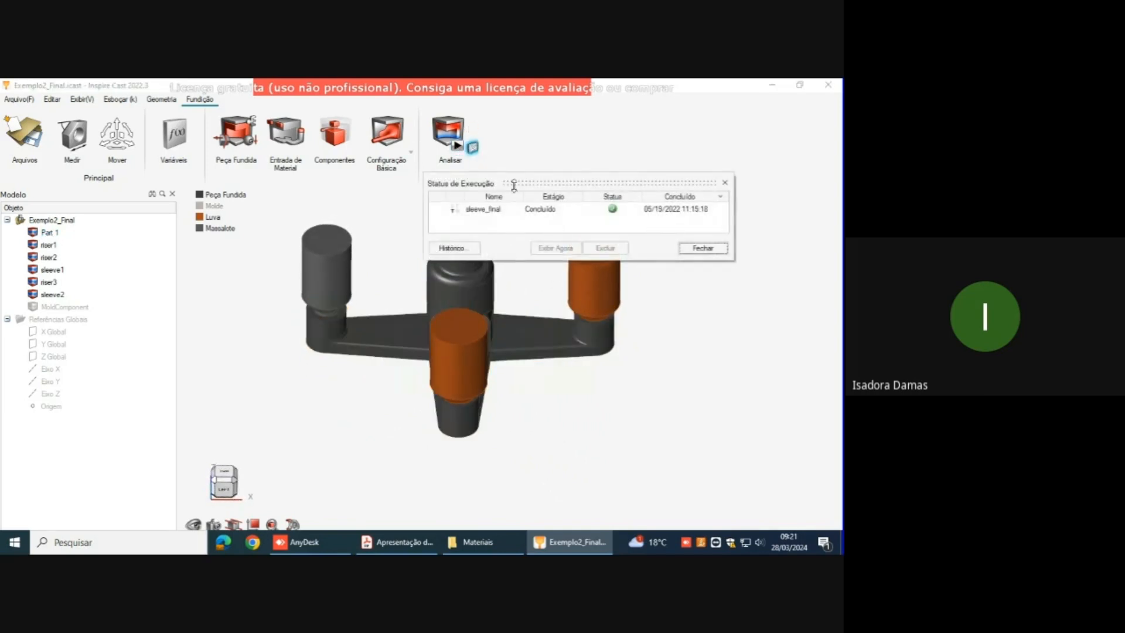
left_click(533, 210)
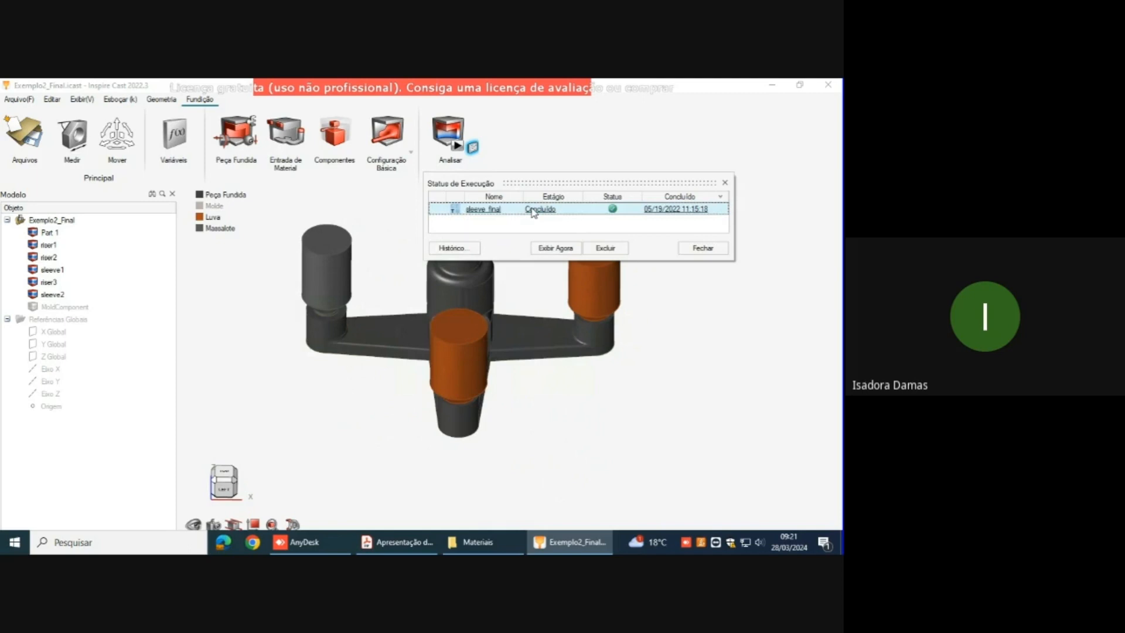
left_click(555, 249)
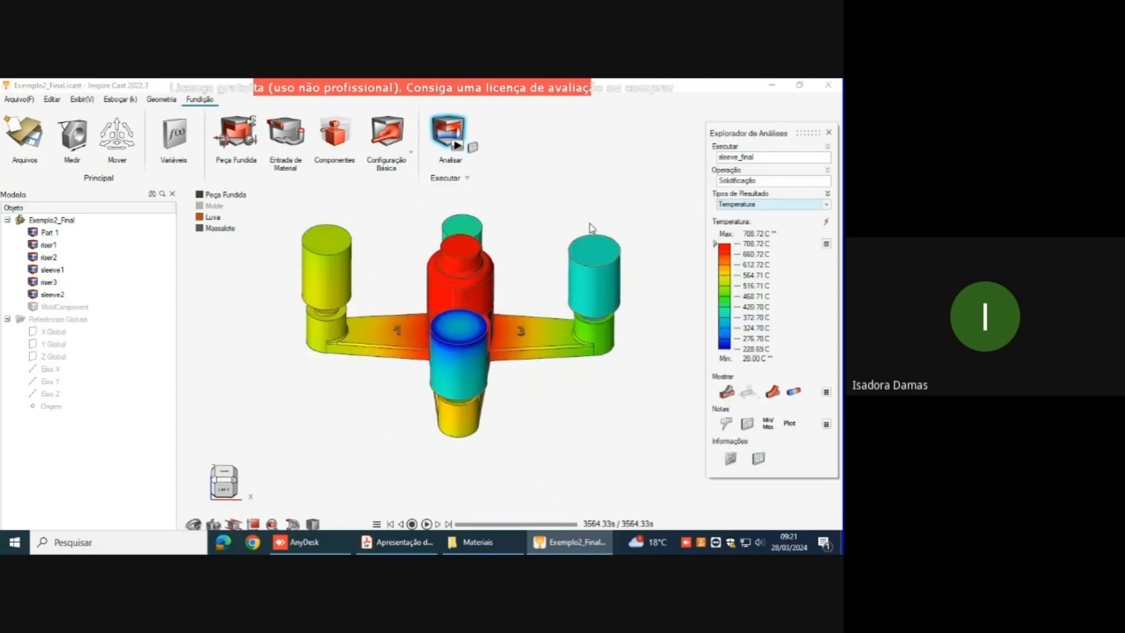
Step: Examine the solidification temperature distribution over the casting, risers and sleeves from several sides
middle_click_drag(582, 338, 592, 400)
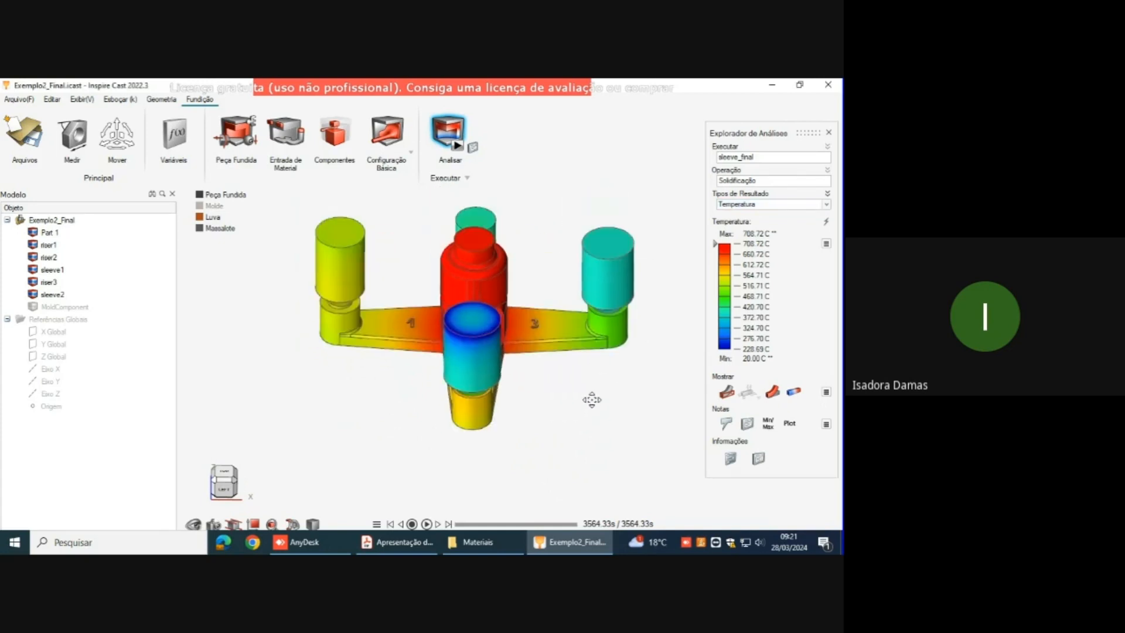
right_click_drag(781, 228, 590, 253)
middle_click_drag(598, 363, 590, 329)
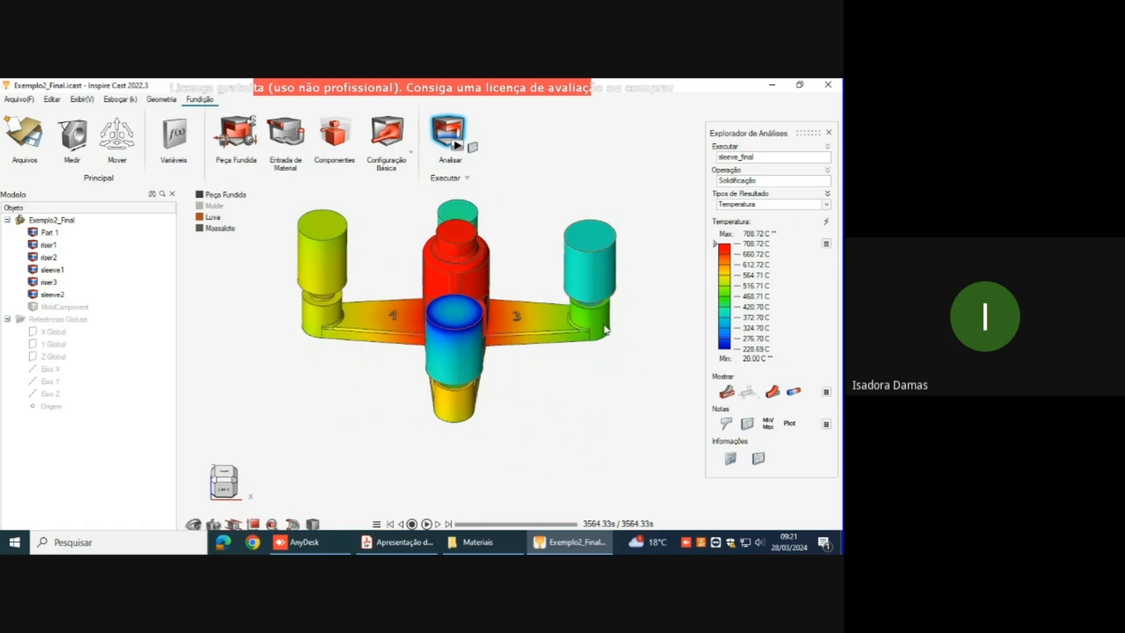
right_click_drag(479, 303, 470, 288)
middle_click_drag(564, 375, 639, 346)
middle_click_drag(268, 328, 417, 381)
right_click_drag(584, 329, 628, 311)
right_click_drag(589, 245, 618, 259)
middle_click_drag(504, 287, 518, 272)
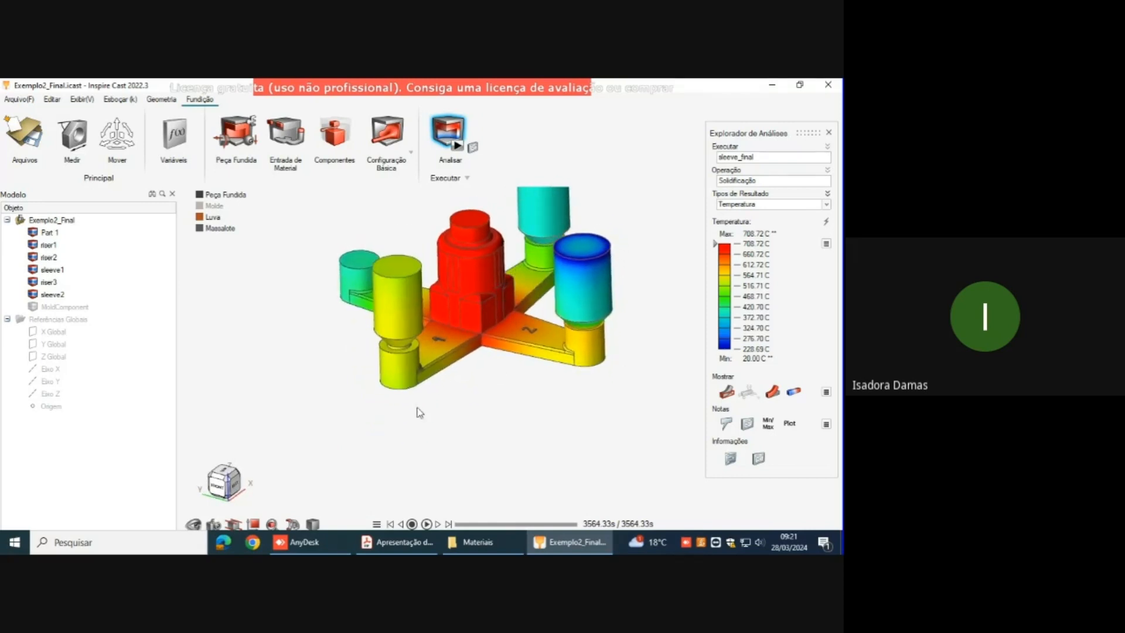
Step: Place a temperature callout on the casting at the outer end of arm 1, below its riser
scroll(377, 324, "up", 3)
right_click_drag(446, 361, 417, 359)
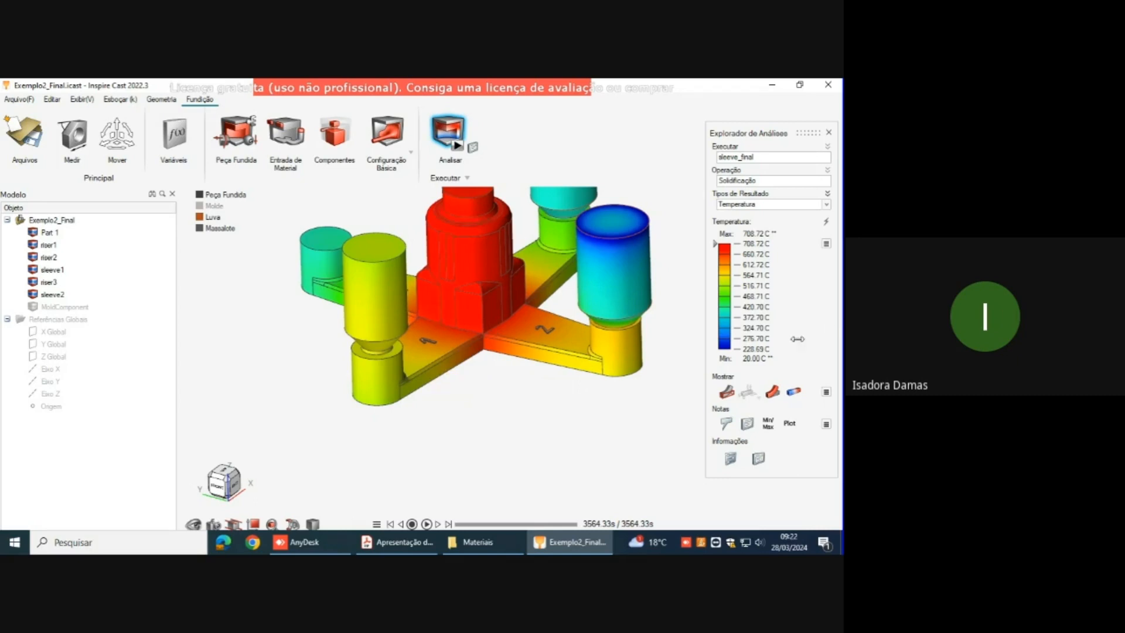
left_click(725, 425)
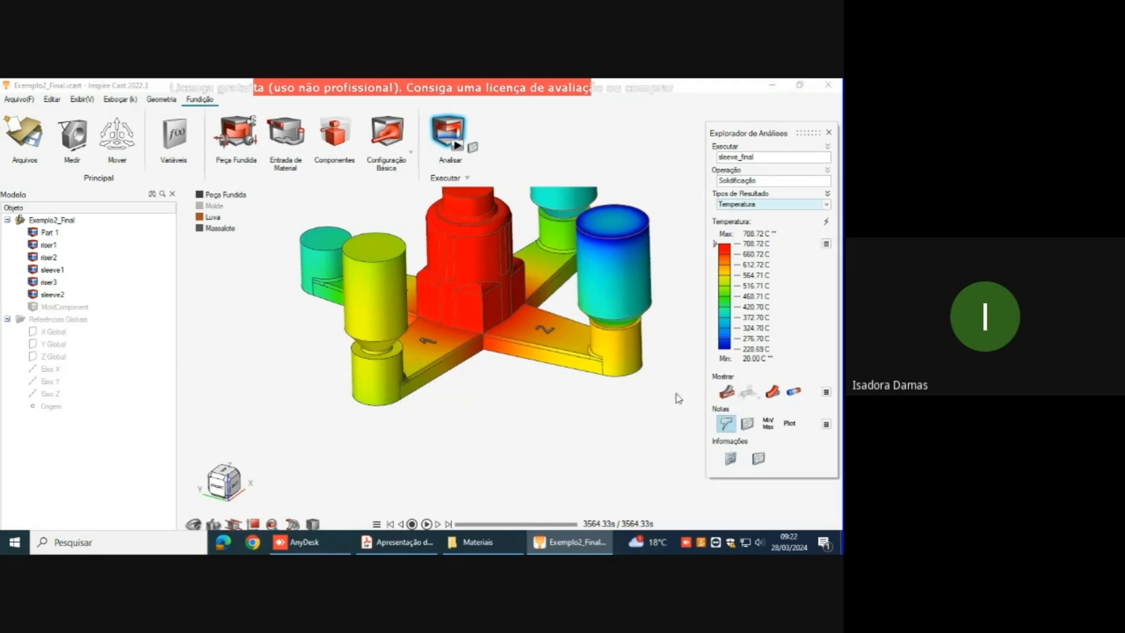
mouse_move(363, 400)
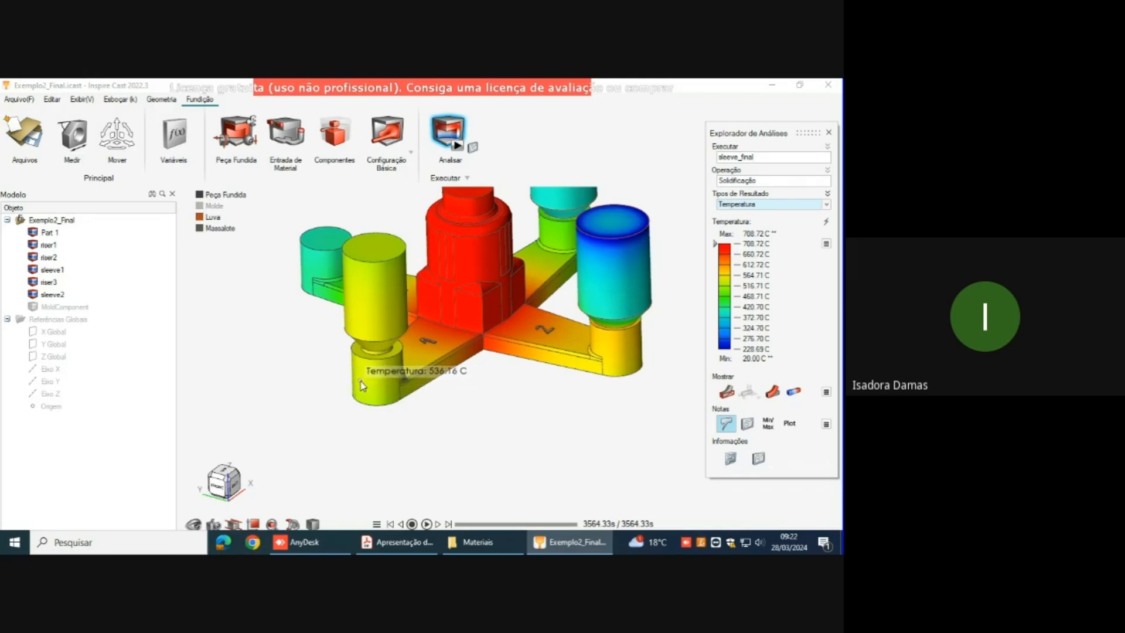
left_click(361, 384)
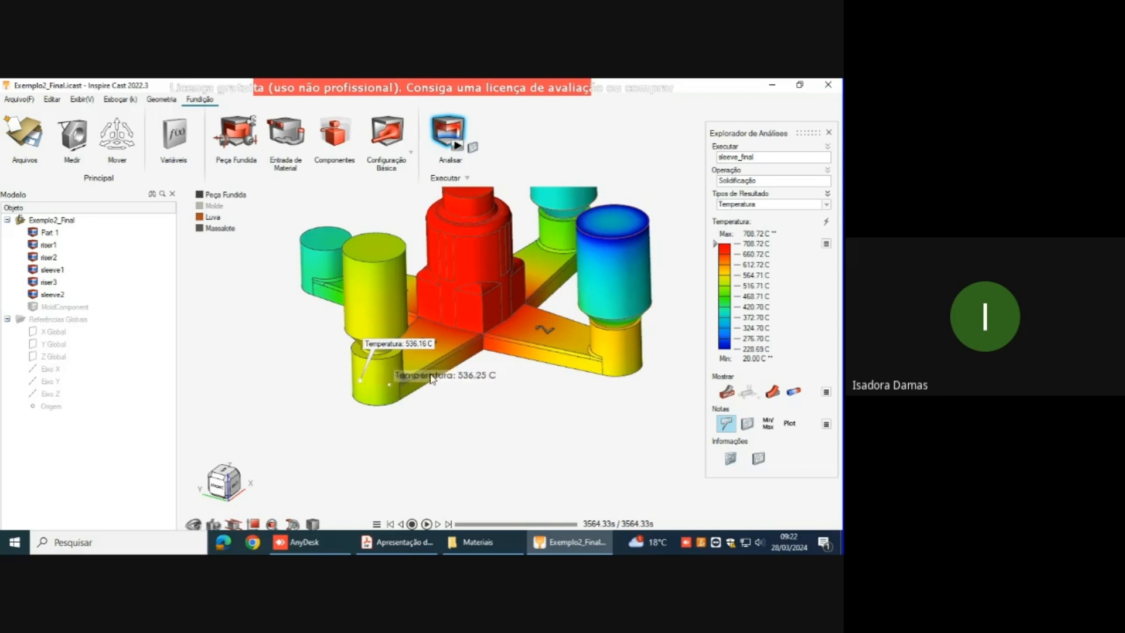
Step: Add temperature callouts on the casting at the outer ends of arms 2 and 3, below their sleeves
middle_click_drag(554, 398, 497, 414)
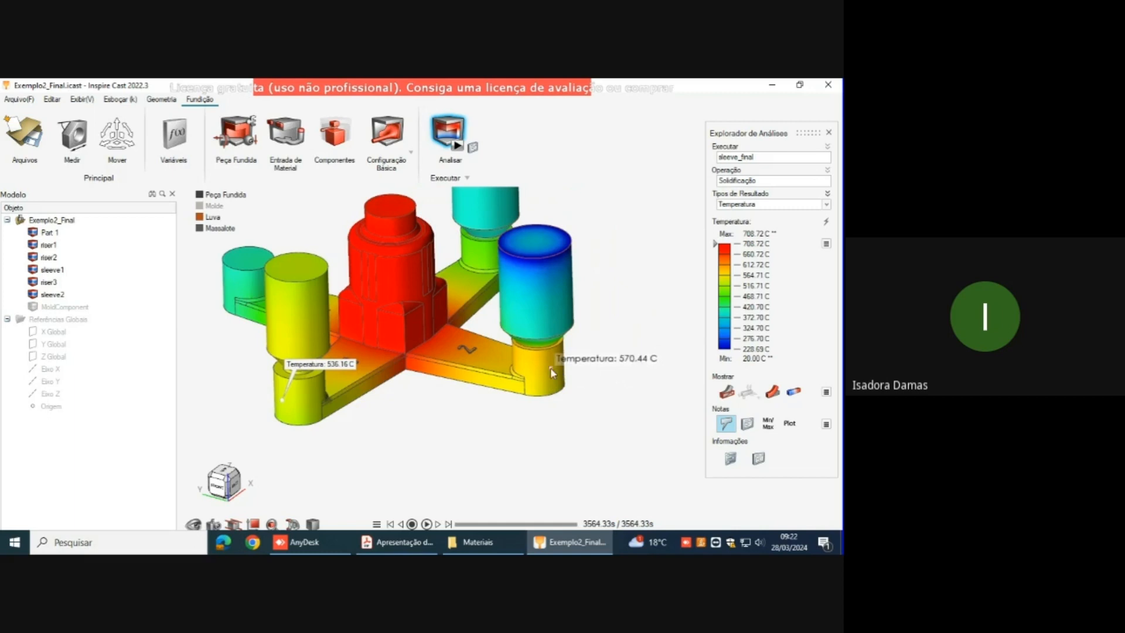
right_click_drag(588, 392, 549, 384)
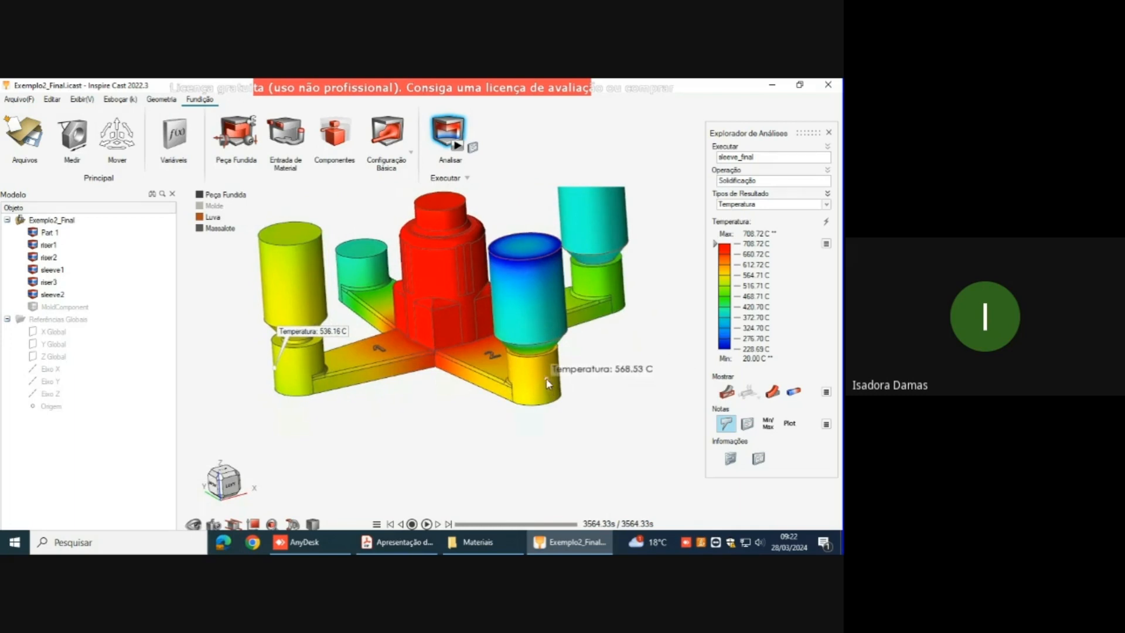
left_click(548, 382)
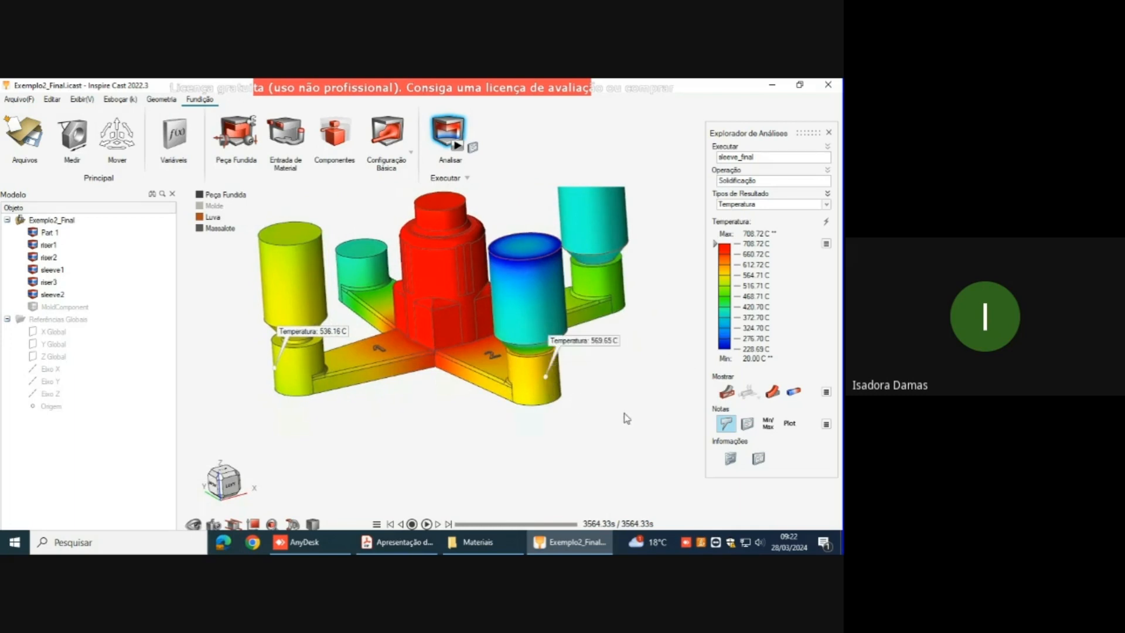
middle_click_drag(626, 417, 565, 411)
right_click_drag(566, 411, 556, 351)
mouse_move(576, 313)
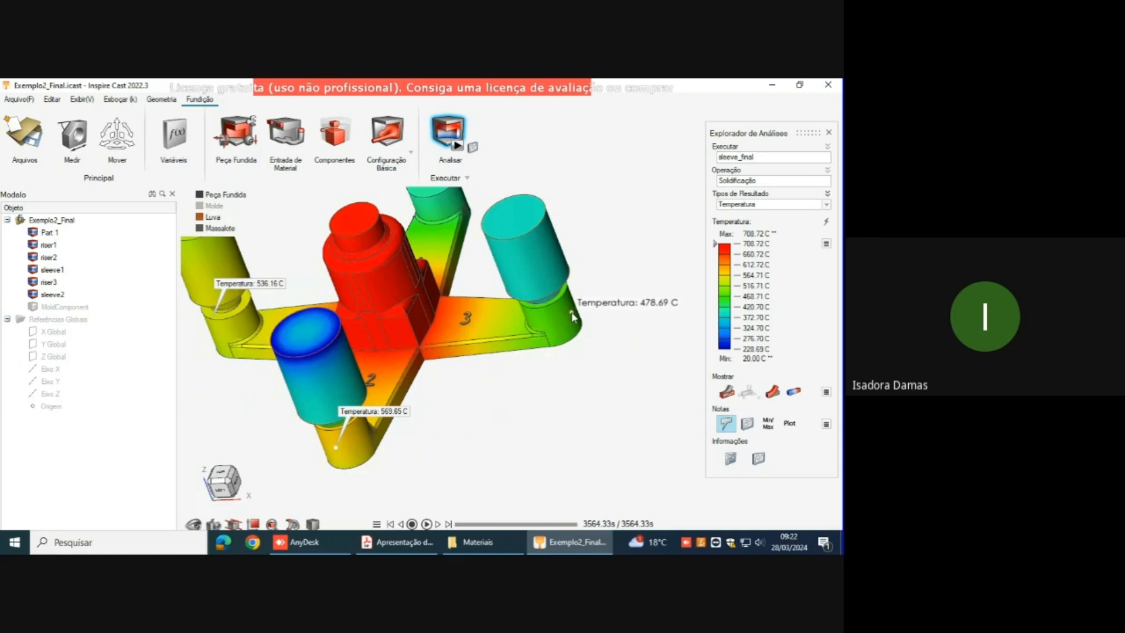
left_click(573, 316)
Step: Compare the temperatures of the three marked arm ends and probe the surrounding riser and sleeve surfaces
scroll(522, 368, "down", 2)
middle_click_drag(505, 374, 567, 350)
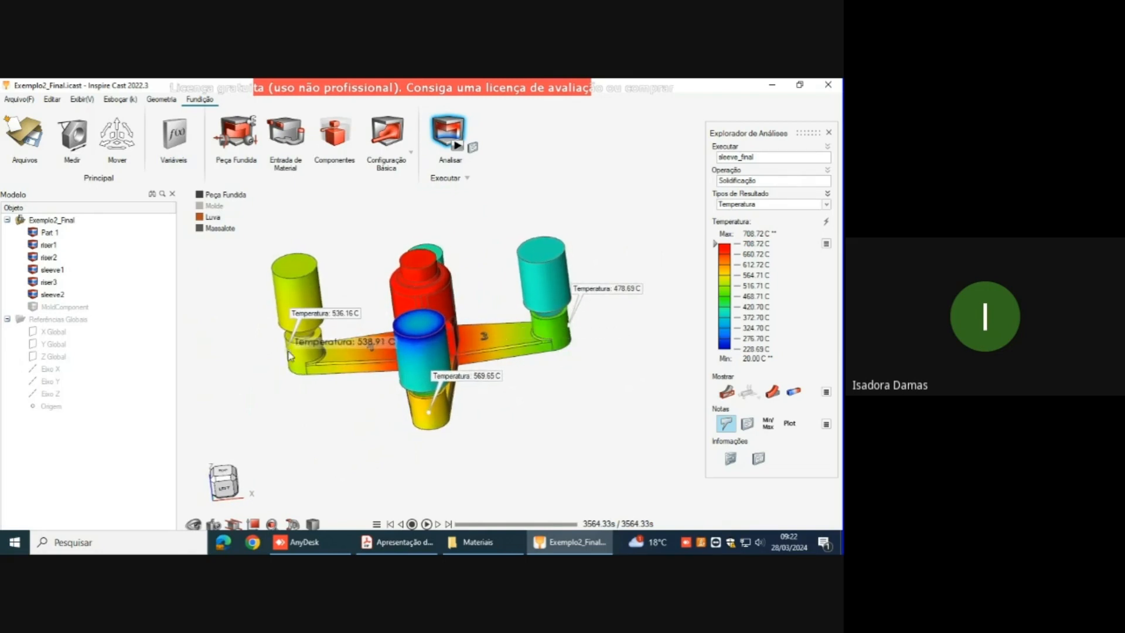
middle_click_drag(304, 432, 319, 429)
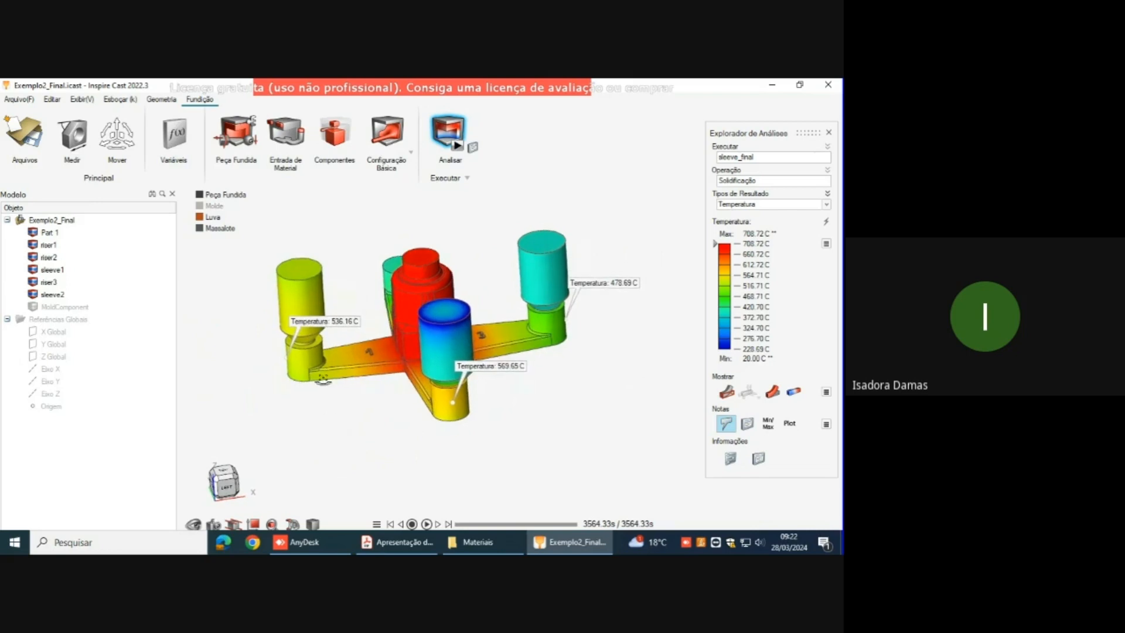
middle_click_drag(433, 403, 450, 392)
right_click_drag(450, 391, 446, 389)
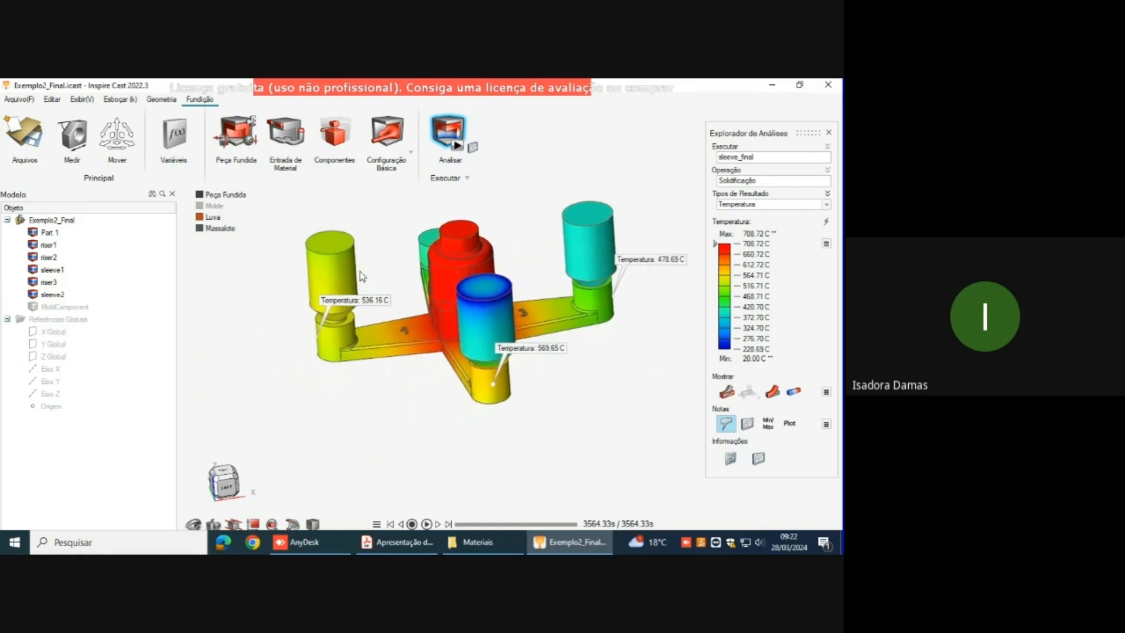
scroll(358, 272, "up", 2)
mouse_move(420, 327)
right_mouse_down()
mouse_move(396, 345)
mouse_move(411, 345)
right_mouse_up()
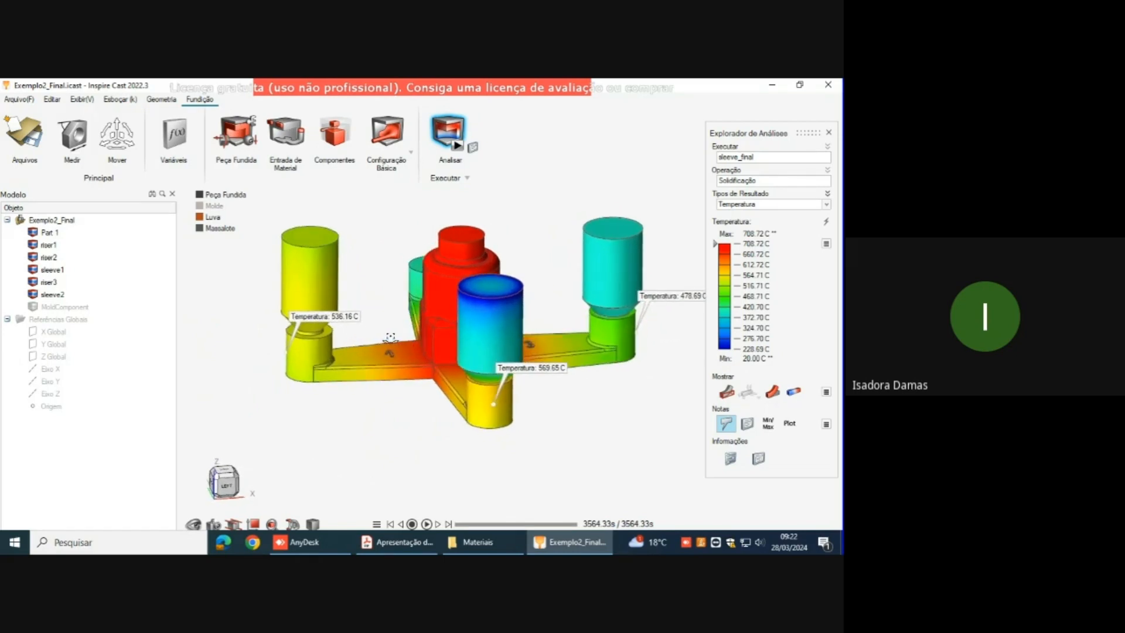
mouse_move(326, 346)
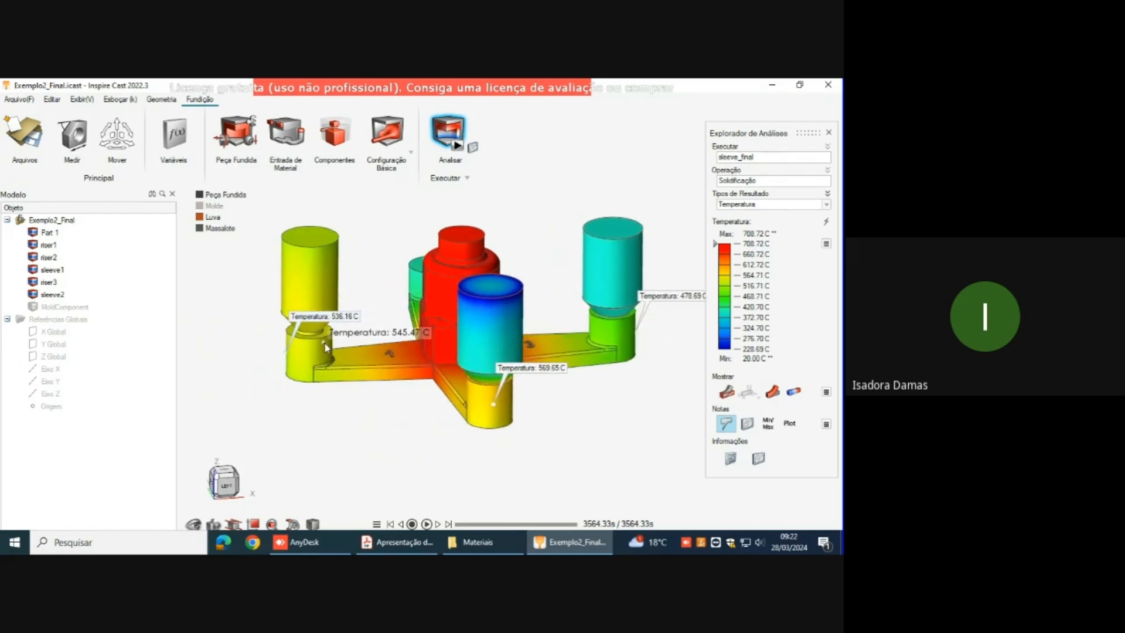
mouse_move(317, 327)
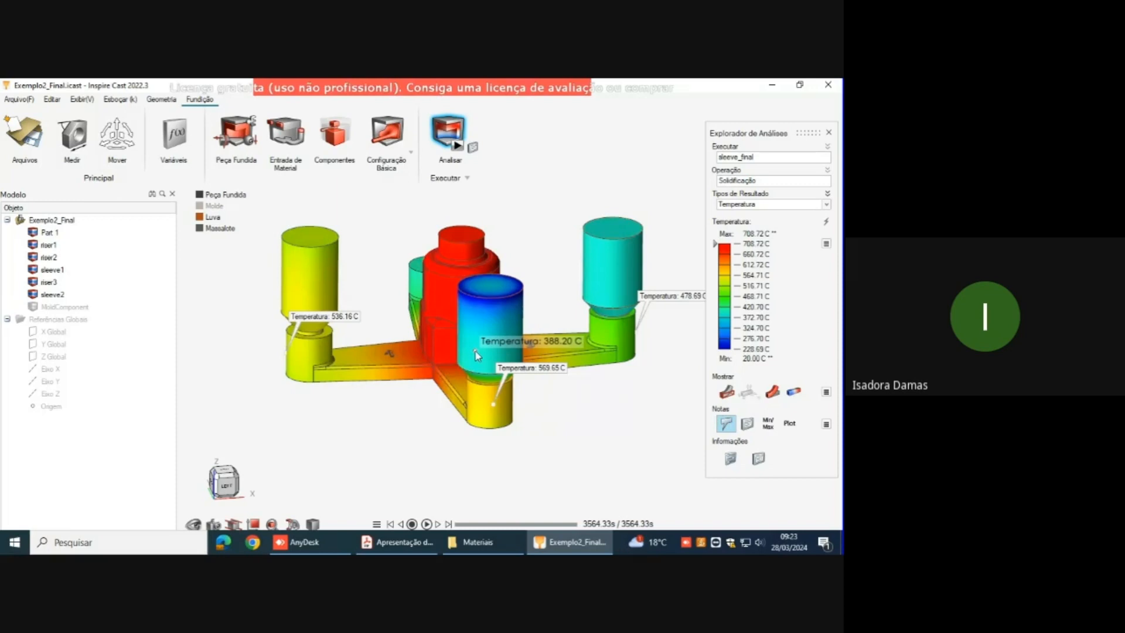
middle_click_drag(554, 392, 519, 407)
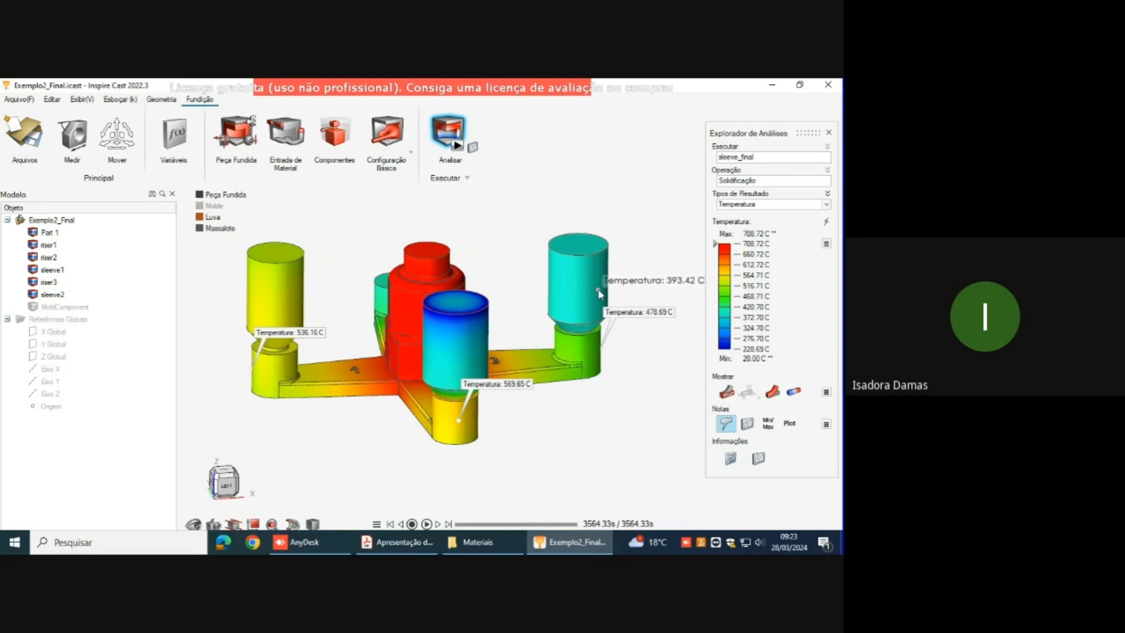
middle_click_drag(658, 427, 631, 405)
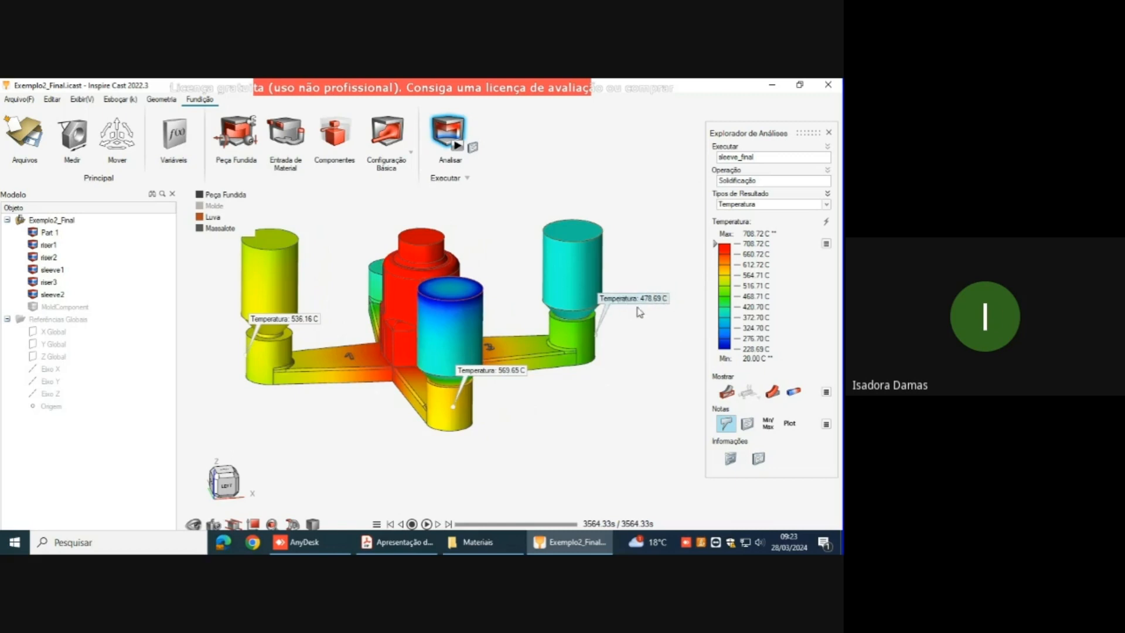
middle_click_drag(625, 333, 623, 314)
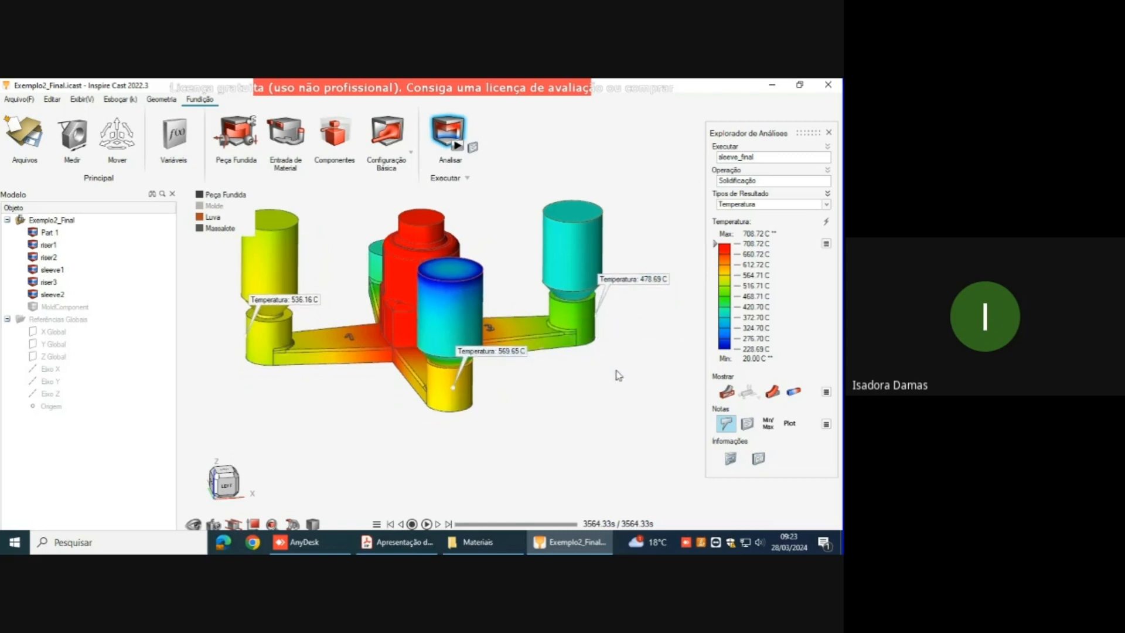
Step: Set the displayed solidification time back to 1080.40 s
right_click_drag(566, 368, 490, 398)
middle_click_drag(490, 398, 516, 385)
right_click_drag(495, 390, 545, 367)
left_click_drag(577, 524, 552, 525)
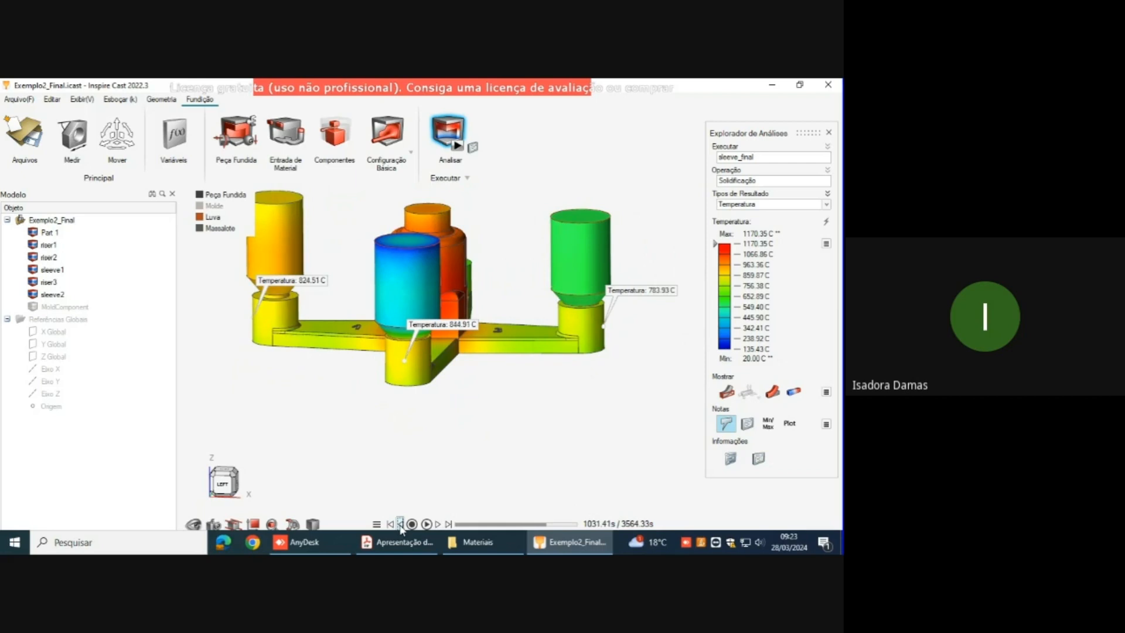
left_click(439, 524)
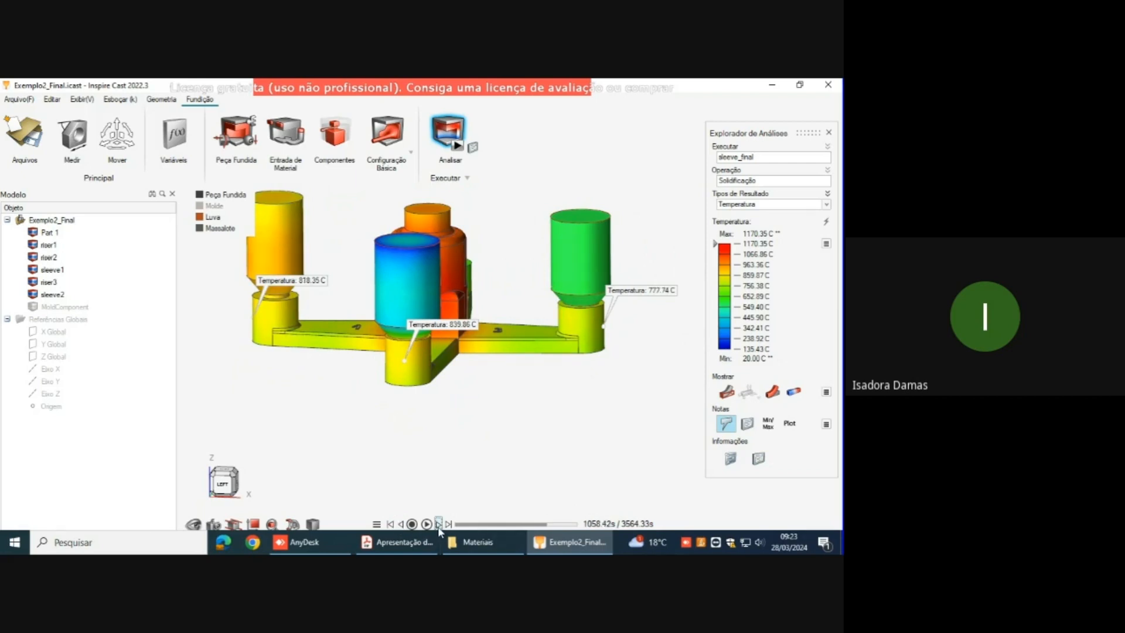
Step: Try a vertical section plane parallel to arms 1 and 3 on the temperature result, and delete it
left_click(293, 524)
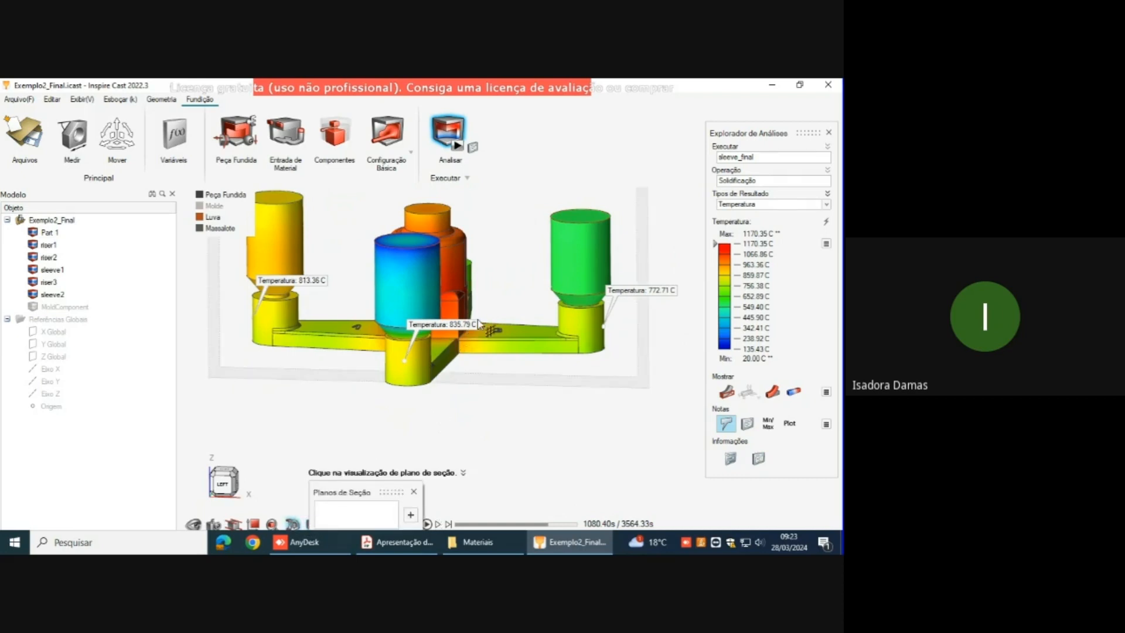
scroll(628, 457, "down", 4)
middle_click_drag(525, 223, 549, 265)
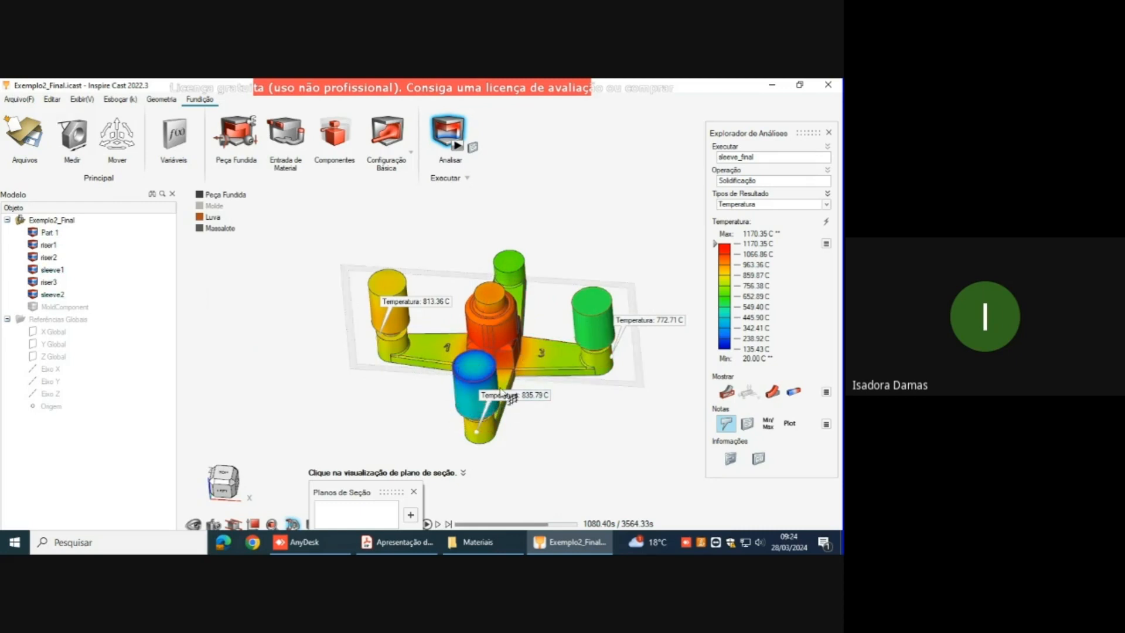
left_click(548, 375)
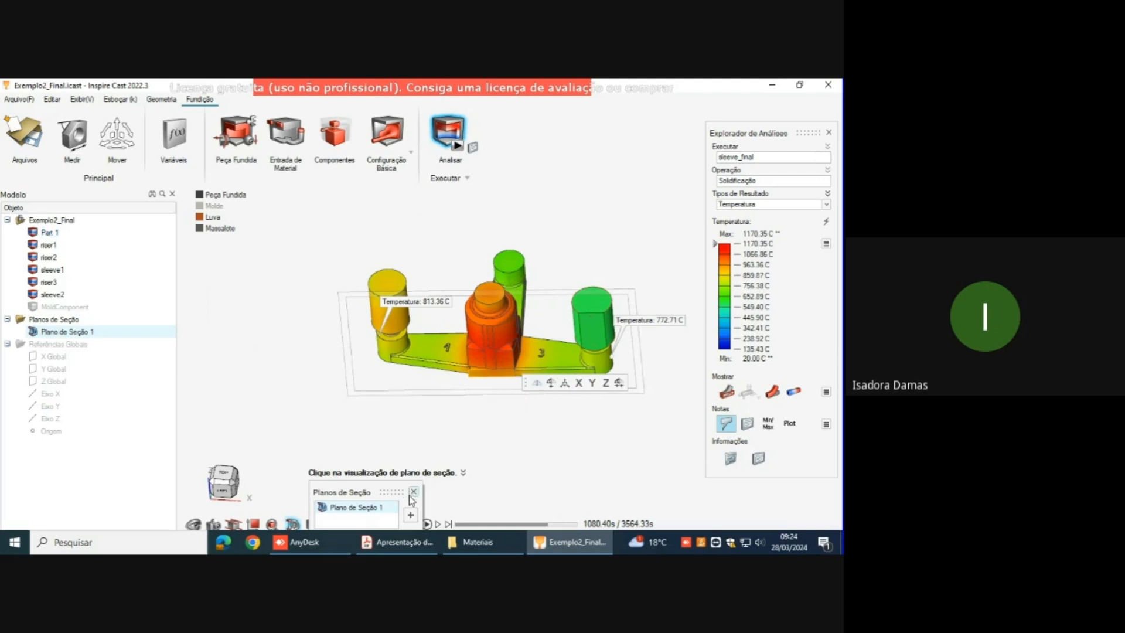
left_click(413, 493)
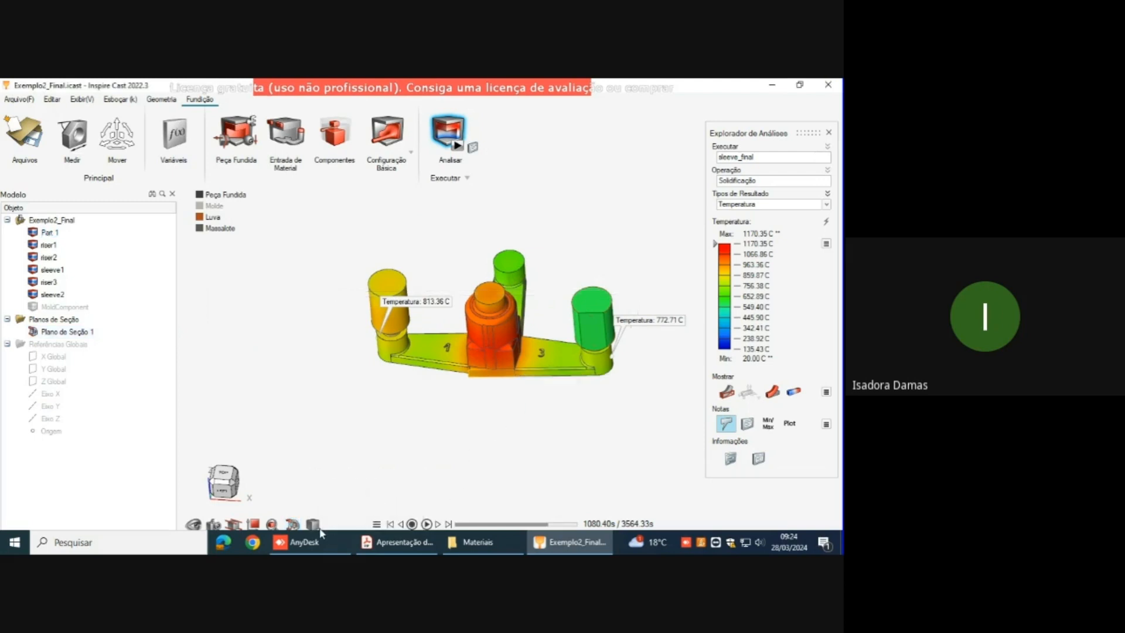
left_click(294, 524)
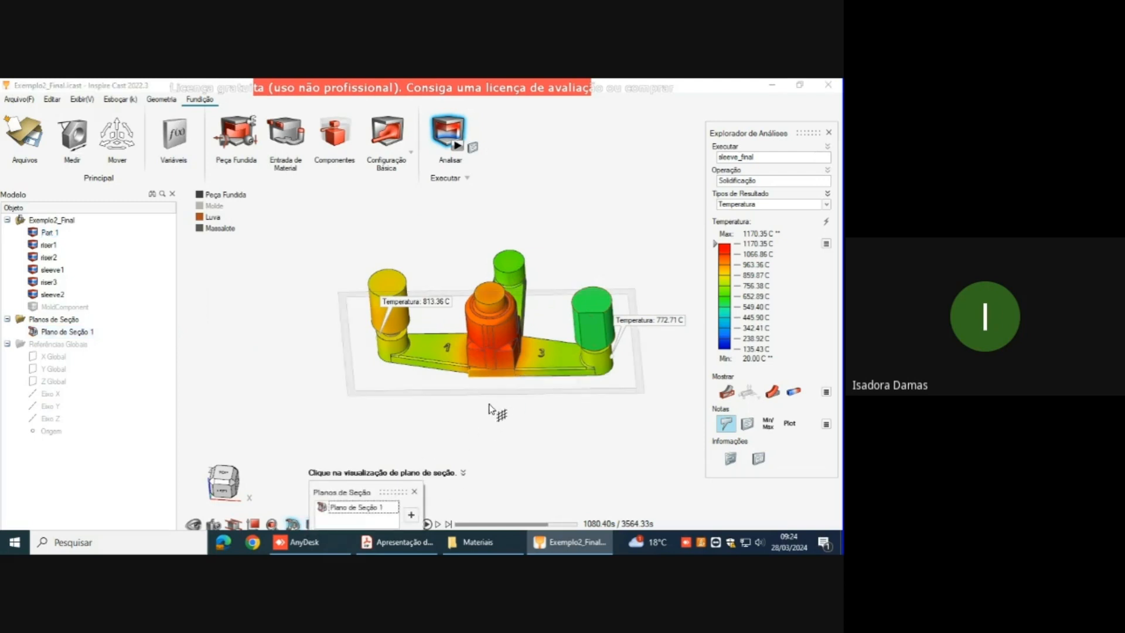
key("Delete")
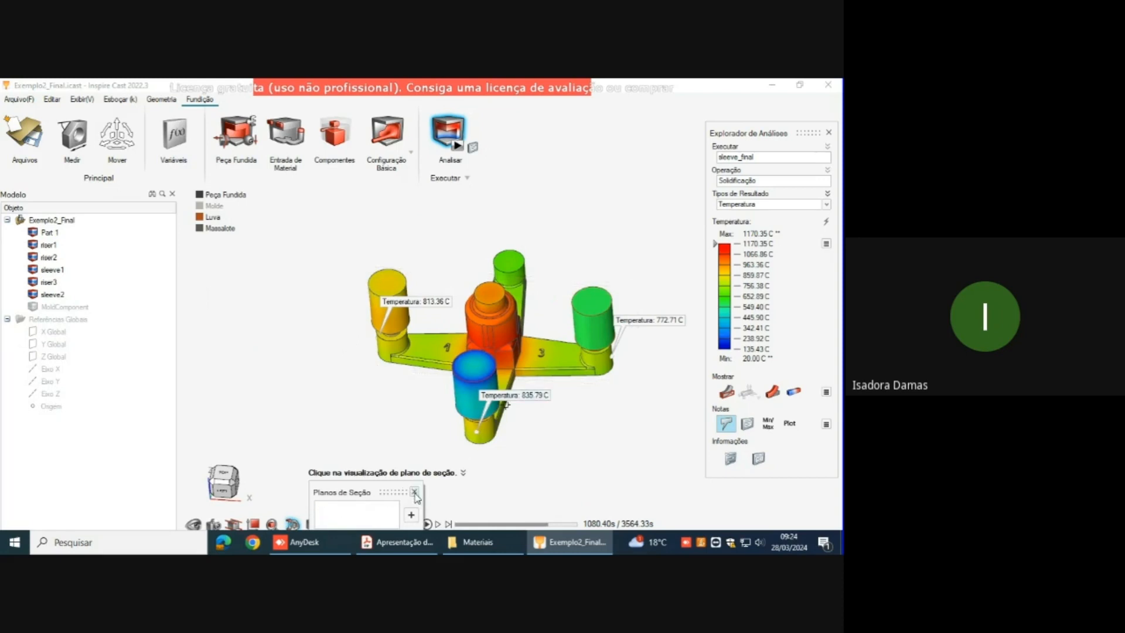
Step: Try a vertical section plane through the sleeve on arm 2, parallel to that arm
left_click(411, 516)
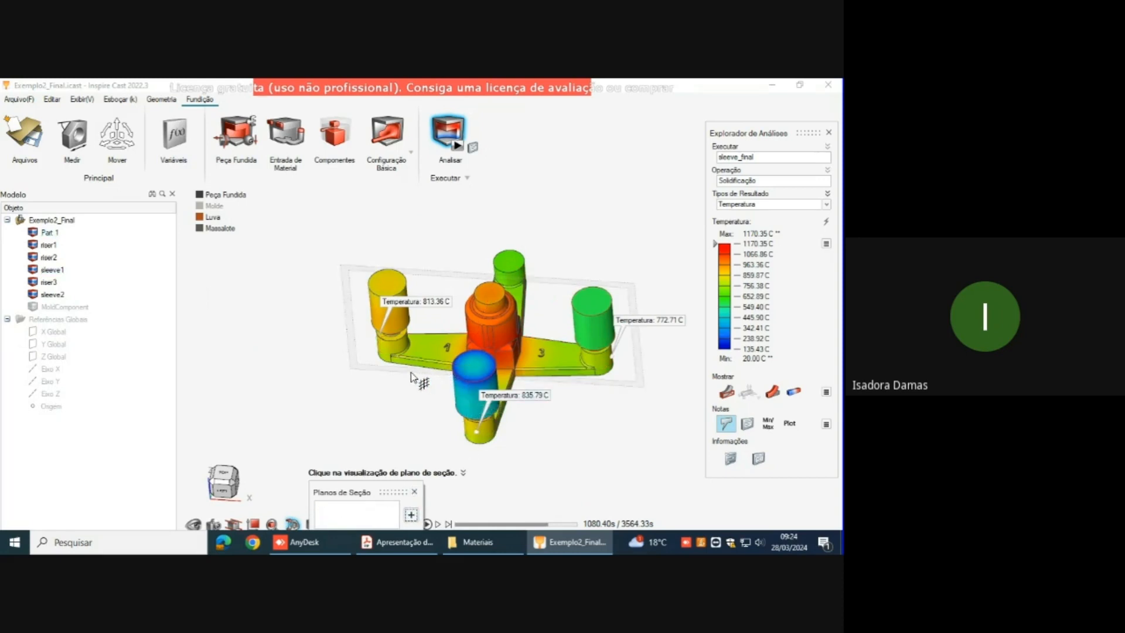
mouse_move(566, 376)
middle_mouse_down()
mouse_move(571, 333)
mouse_move(624, 288)
mouse_move(656, 312)
mouse_move(563, 388)
middle_mouse_up()
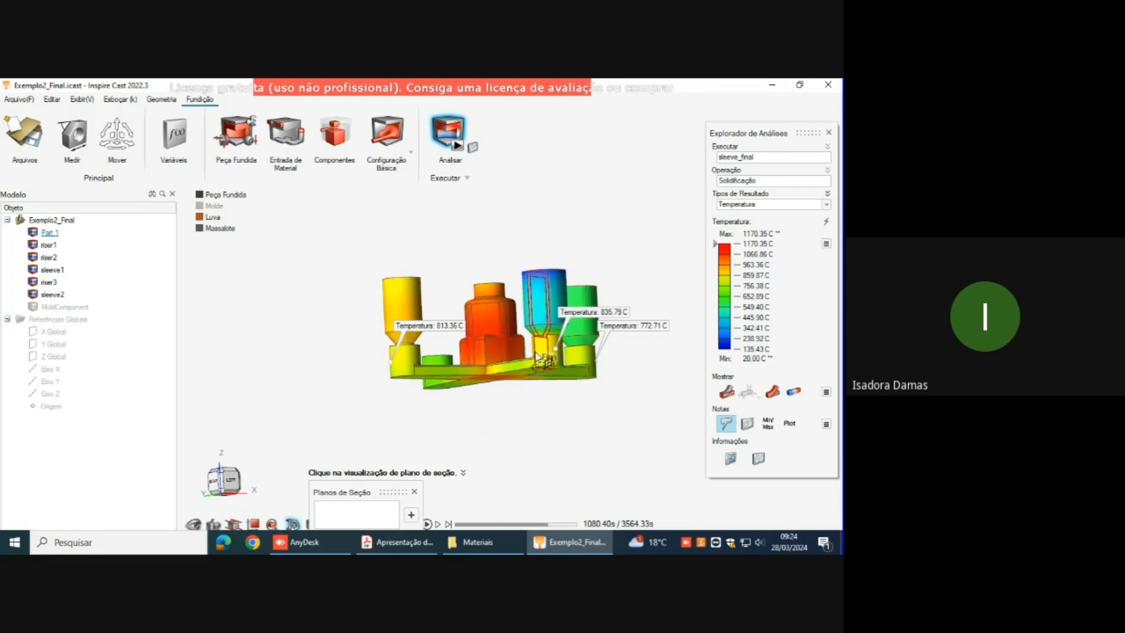
right_click_drag(620, 332, 410, 403)
left_click_drag(389, 491, 373, 407)
left_click(500, 328)
left_click_drag(500, 328, 545, 382)
right_click_drag(548, 392, 553, 263)
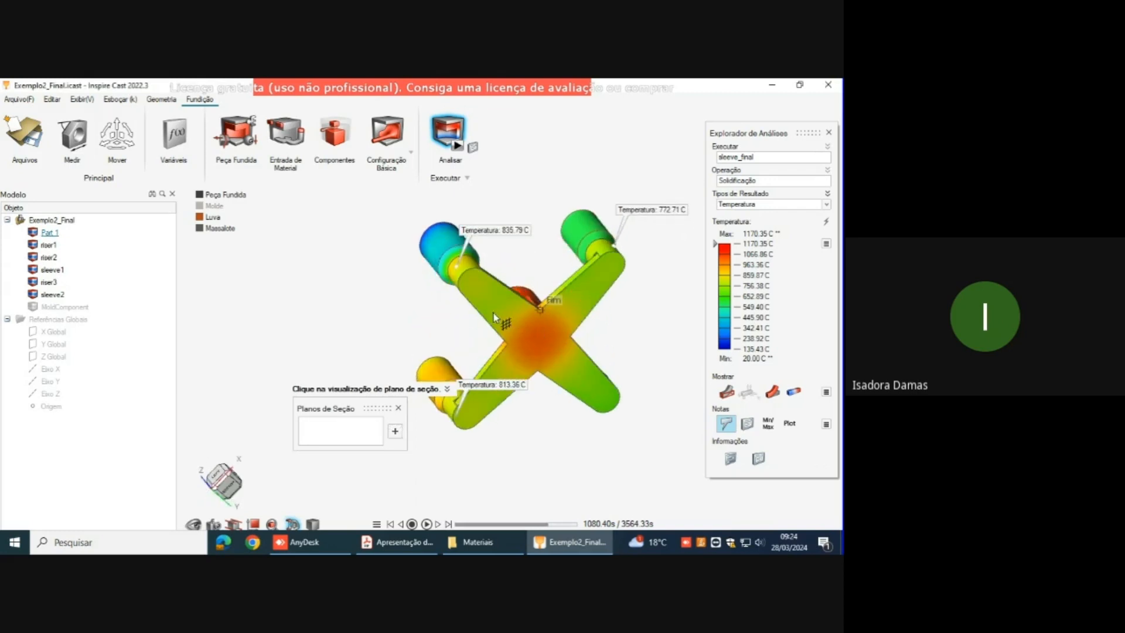
left_click(477, 296)
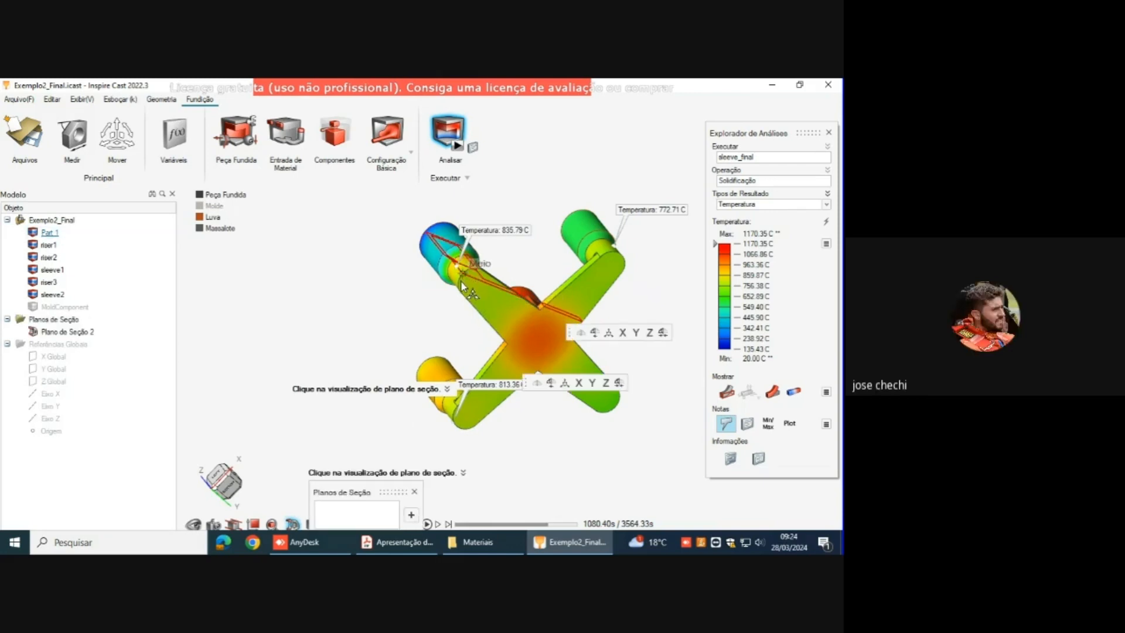
Step: Try to shift the section plane along Y, inspect the cut sleeve, and undo the section plane
left_click(608, 332)
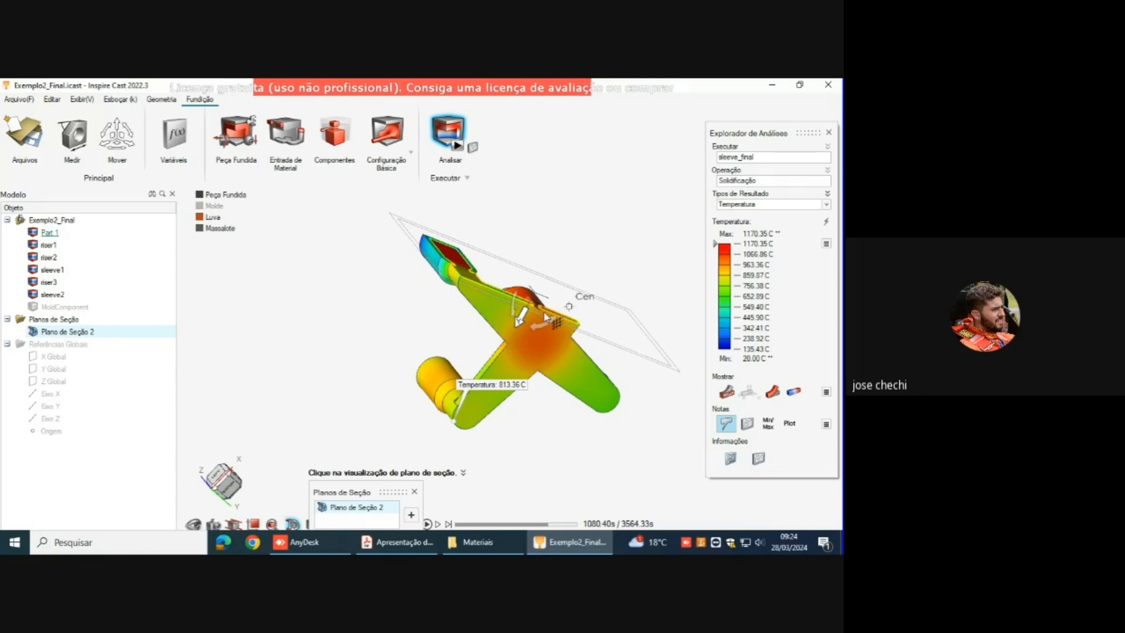
left_click(520, 319)
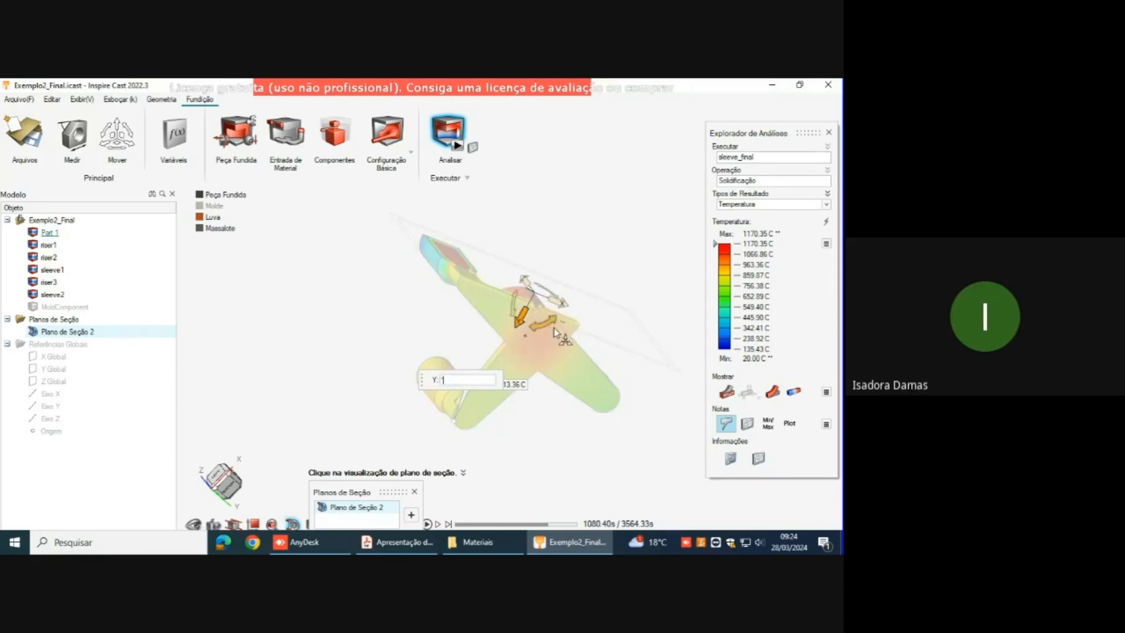
right_click(527, 317)
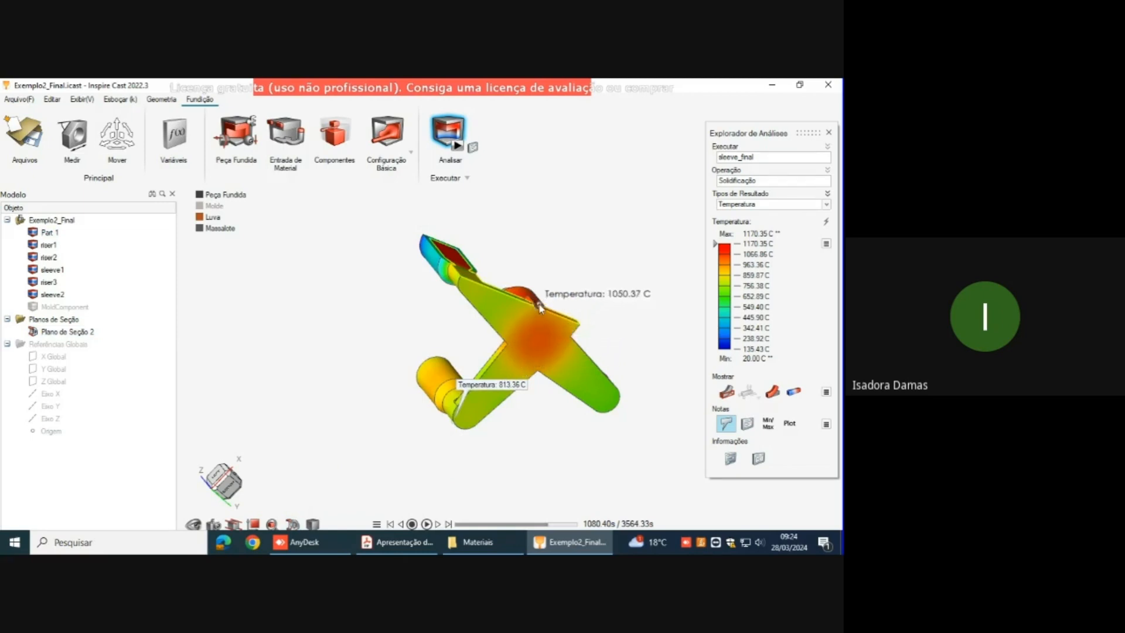
right_click(538, 305)
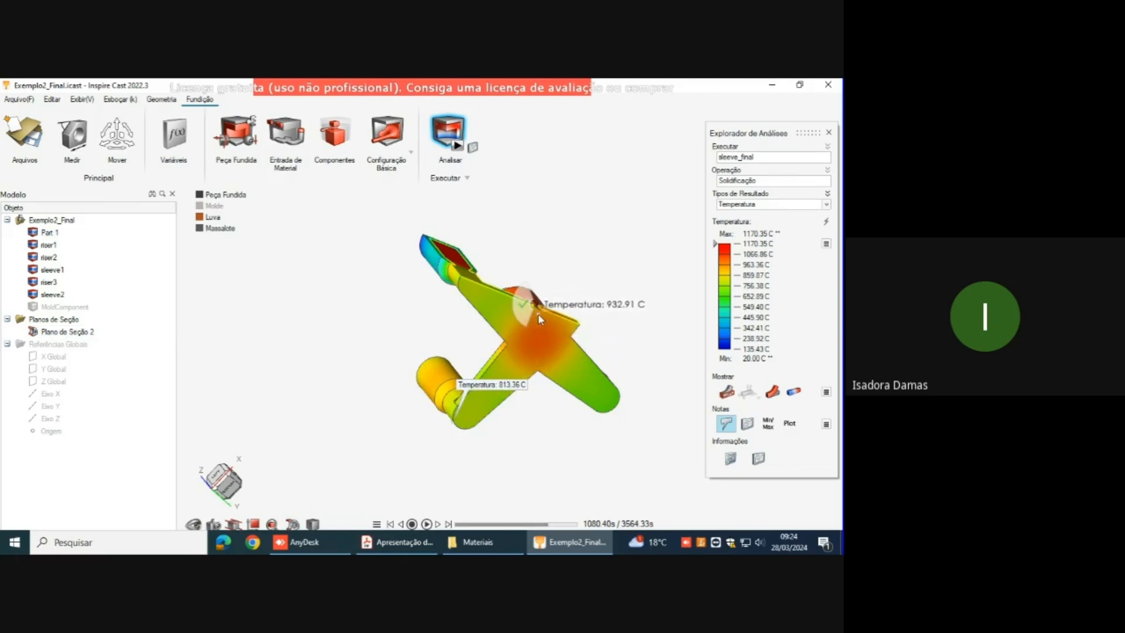
middle_click_drag(606, 249, 560, 321)
scroll(448, 299, "up", 4)
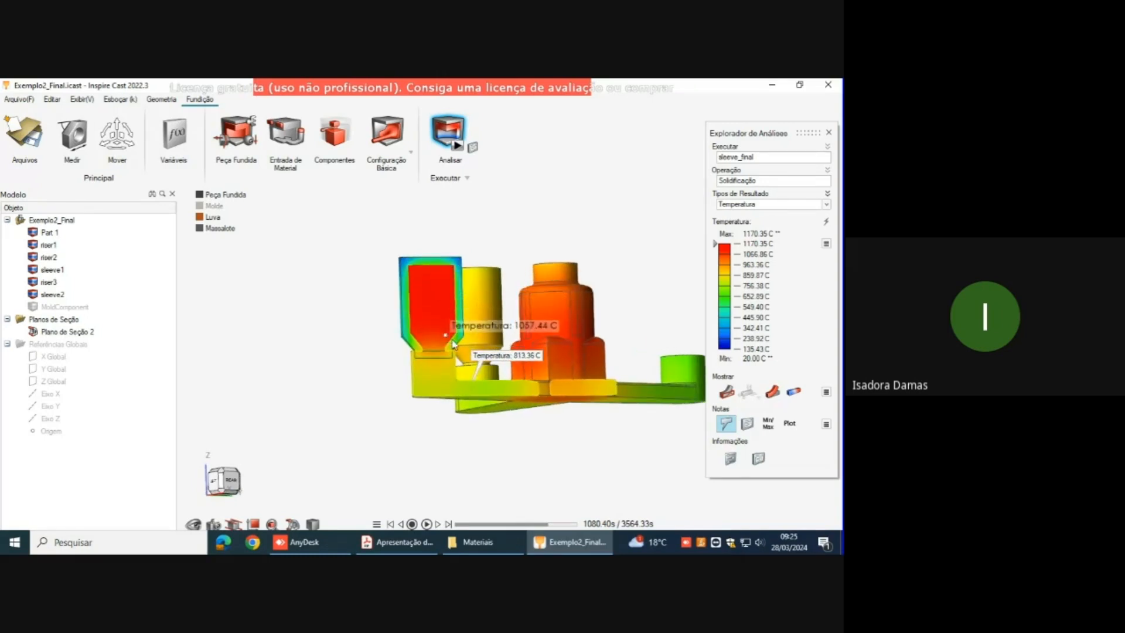
key("ctrl+z")
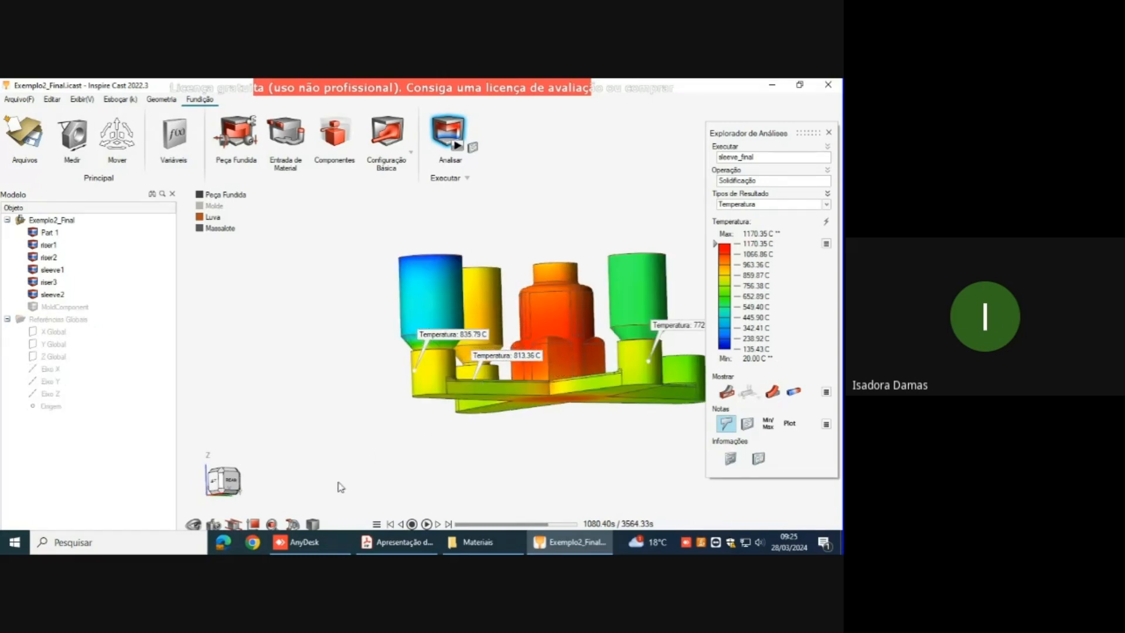
Step: Create a vertical section plane parallel to arms 1 and 3, flip its cut side and offset it -2.0 mm along Y
left_click(291, 524)
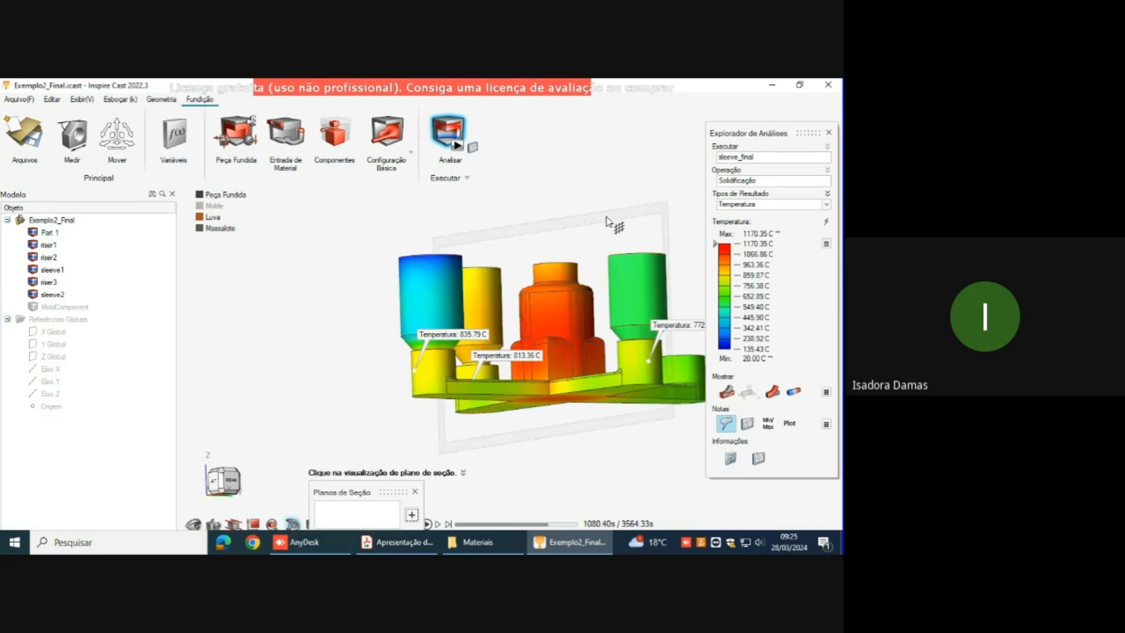
left_click(641, 337)
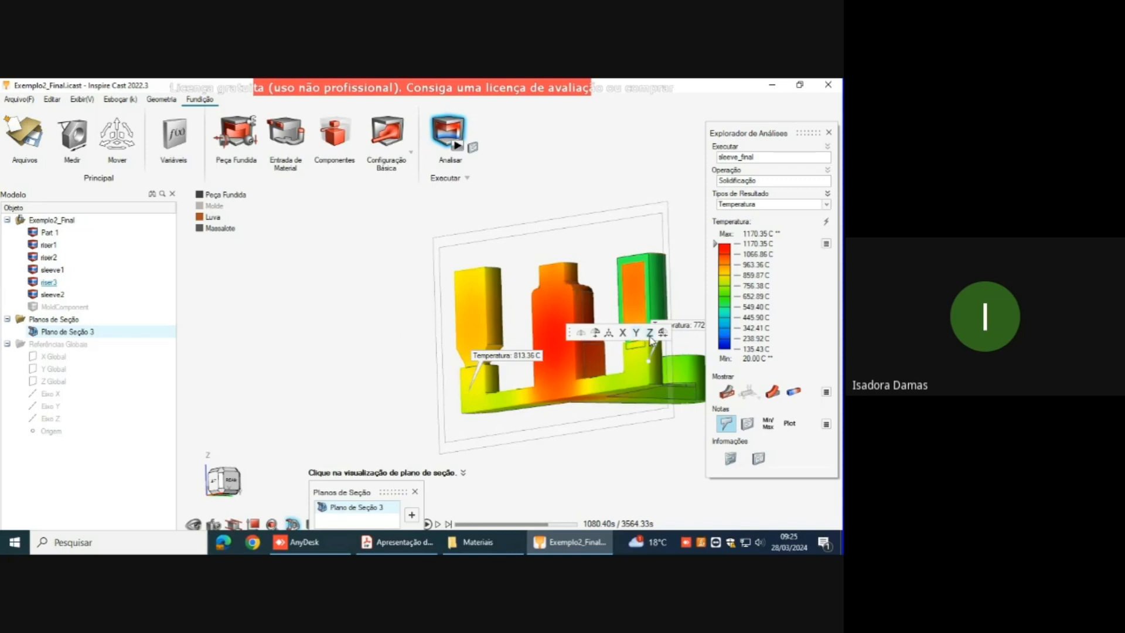
left_click(595, 332)
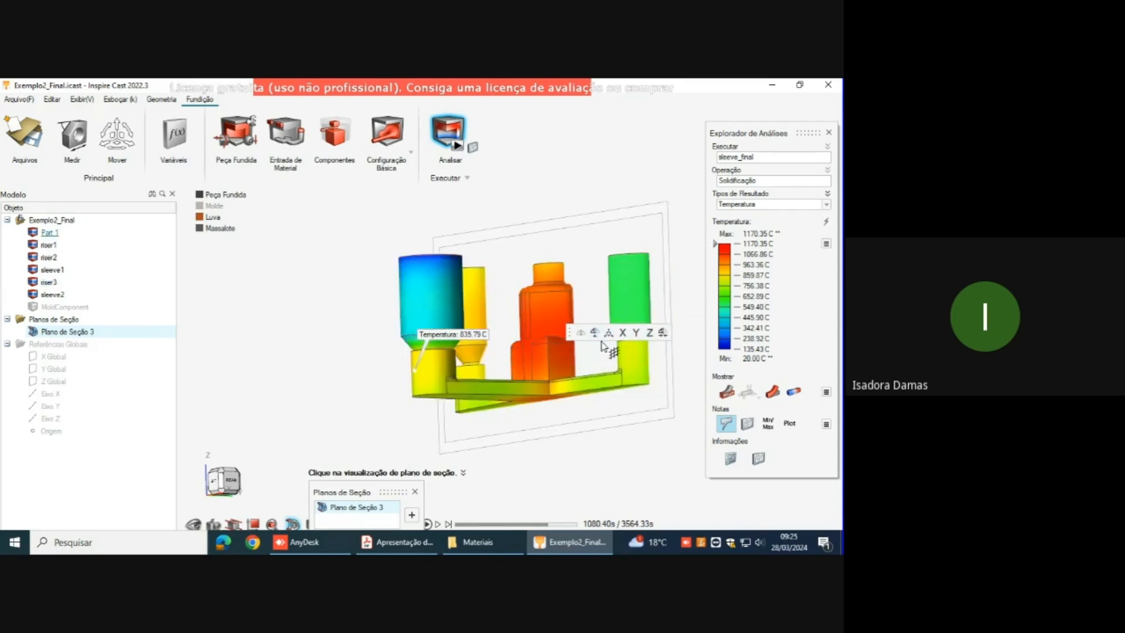
scroll(574, 344, "up", 3)
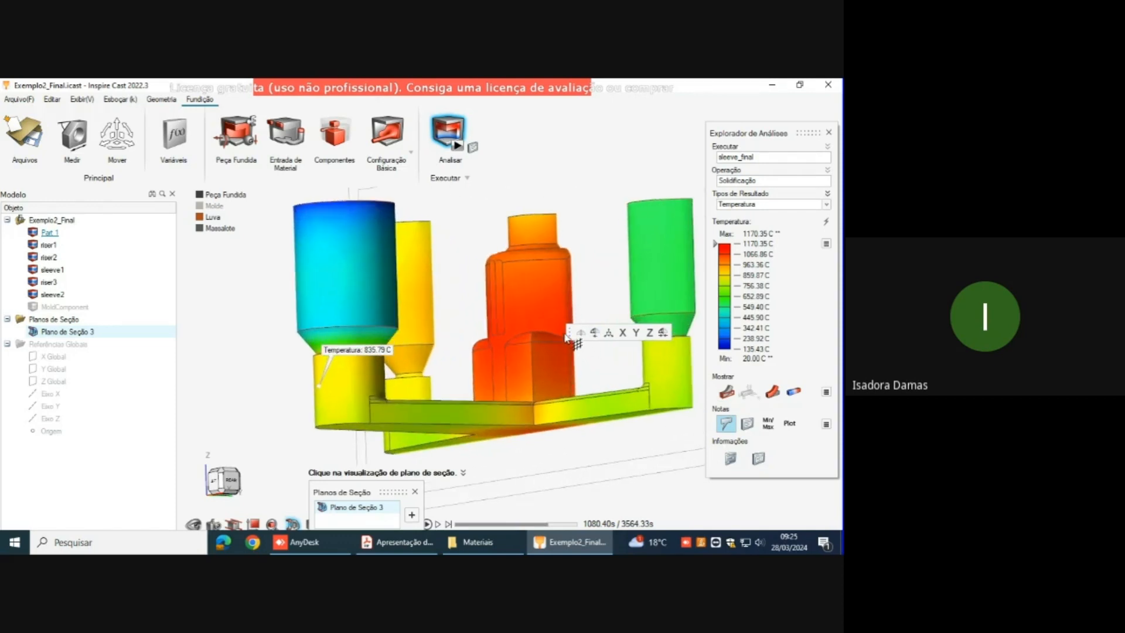
left_click(608, 334)
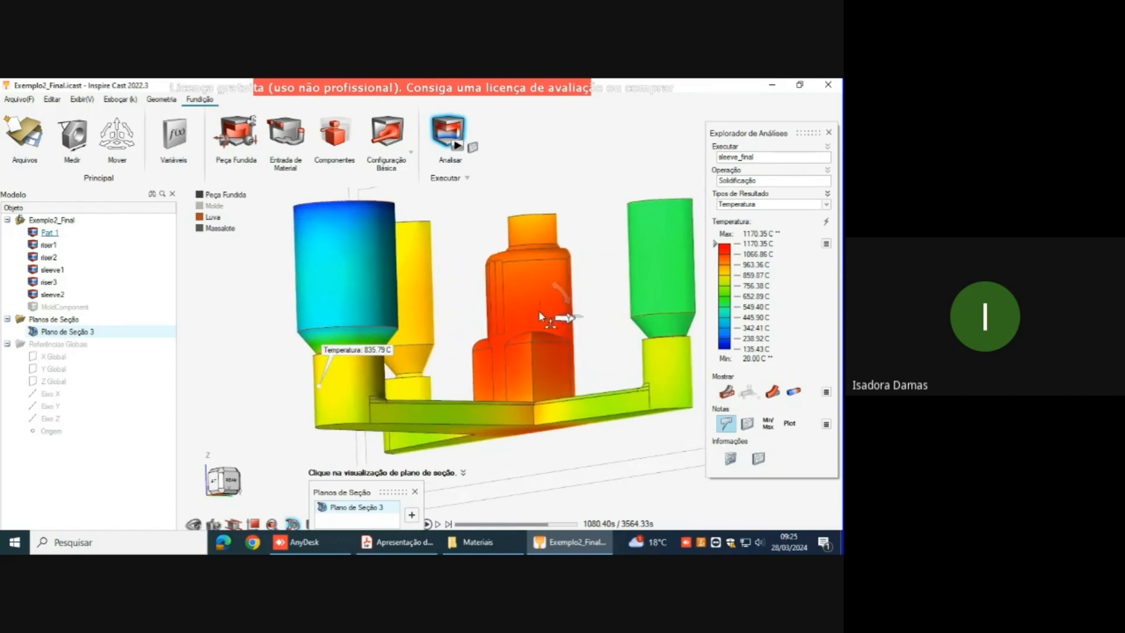
left_click_drag(565, 319, 565, 304)
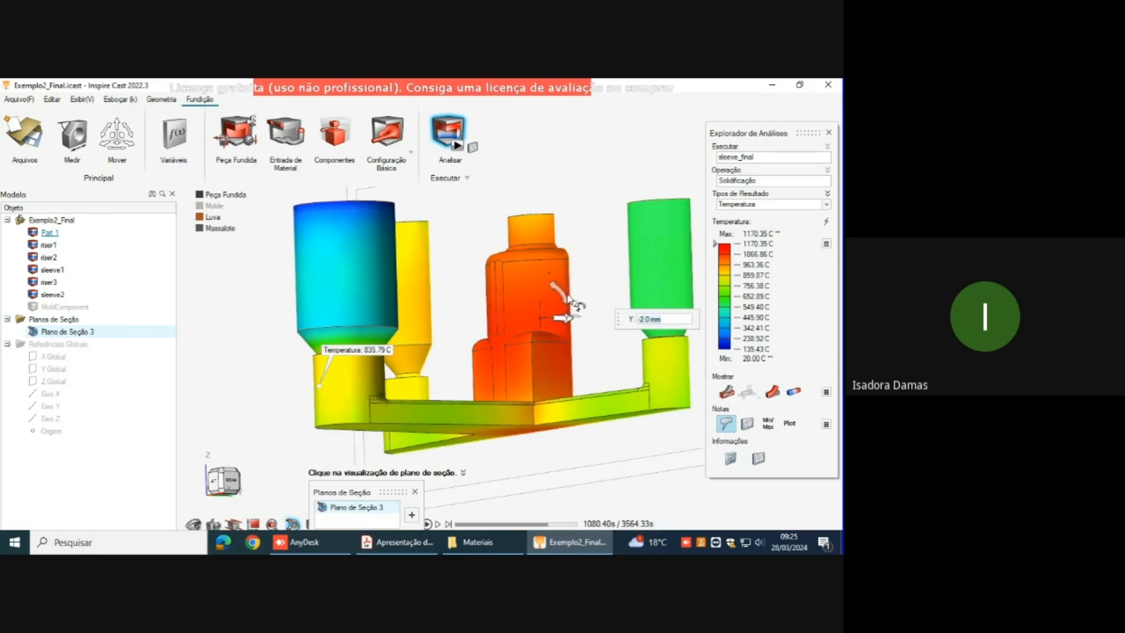
right_click_drag(614, 343, 579, 309)
Step: Examine the temperature distribution on the cut face through arms 1 and 3 head-on, and finish editing the section plane
scroll(509, 363, "down", 2)
scroll(500, 379, "down", 3)
middle_click_drag(627, 254, 498, 422)
right_click_drag(532, 425, 456, 379)
middle_click_drag(497, 423, 395, 407)
right_click_drag(591, 454, 502, 432)
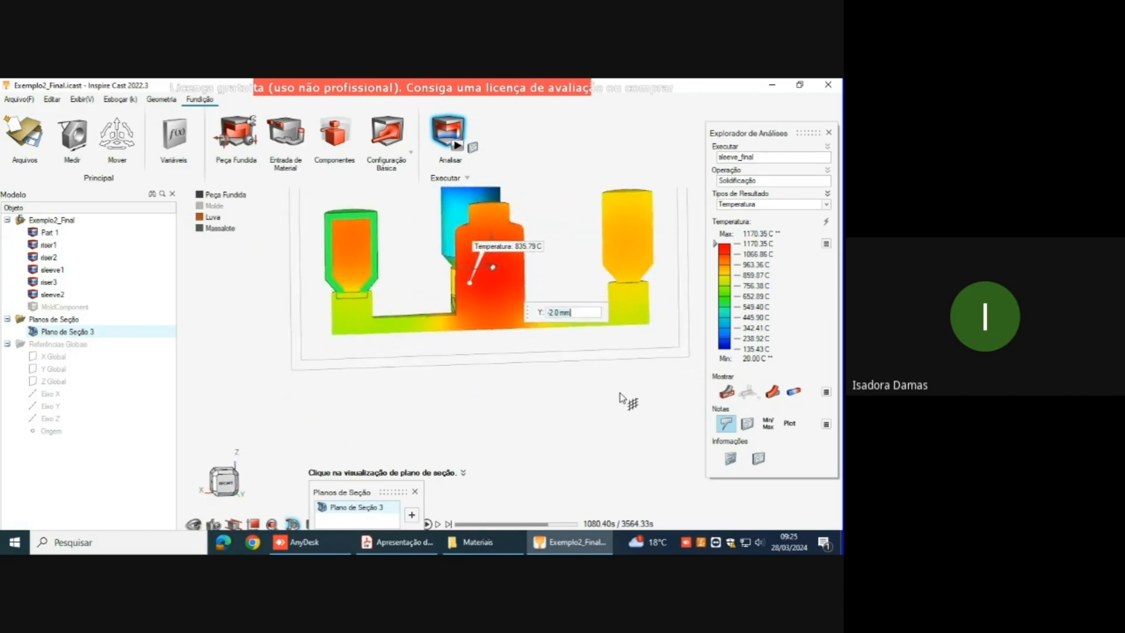
mouse_move(618, 391)
middle_mouse_down()
mouse_move(605, 401)
mouse_move(595, 382)
mouse_move(572, 394)
mouse_move(575, 419)
mouse_move(642, 429)
middle_mouse_up()
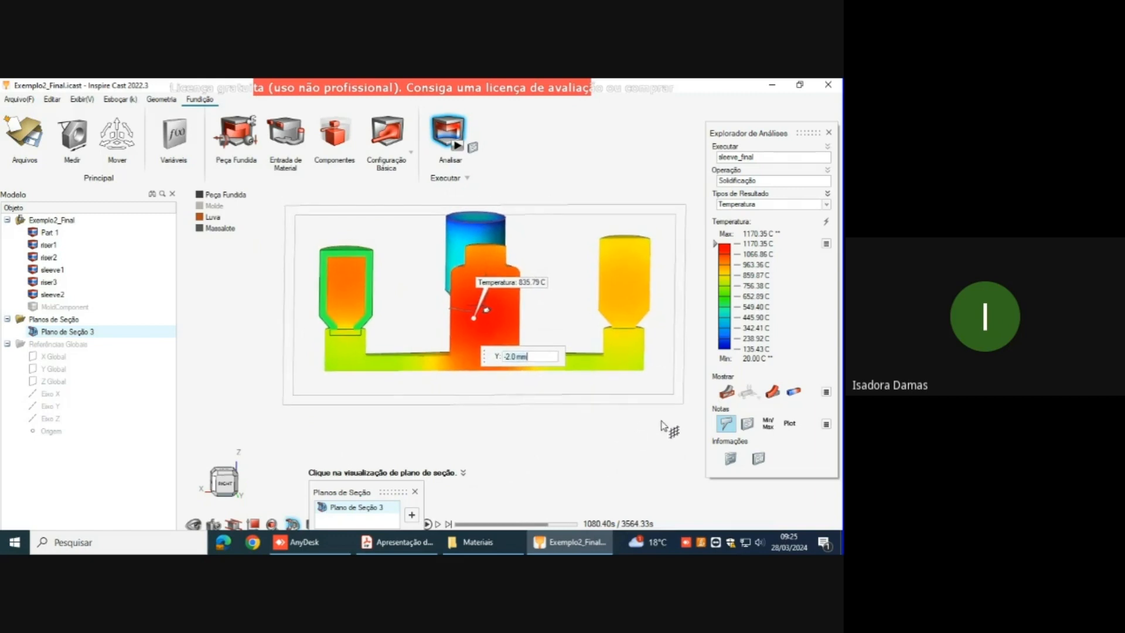
left_click(725, 428)
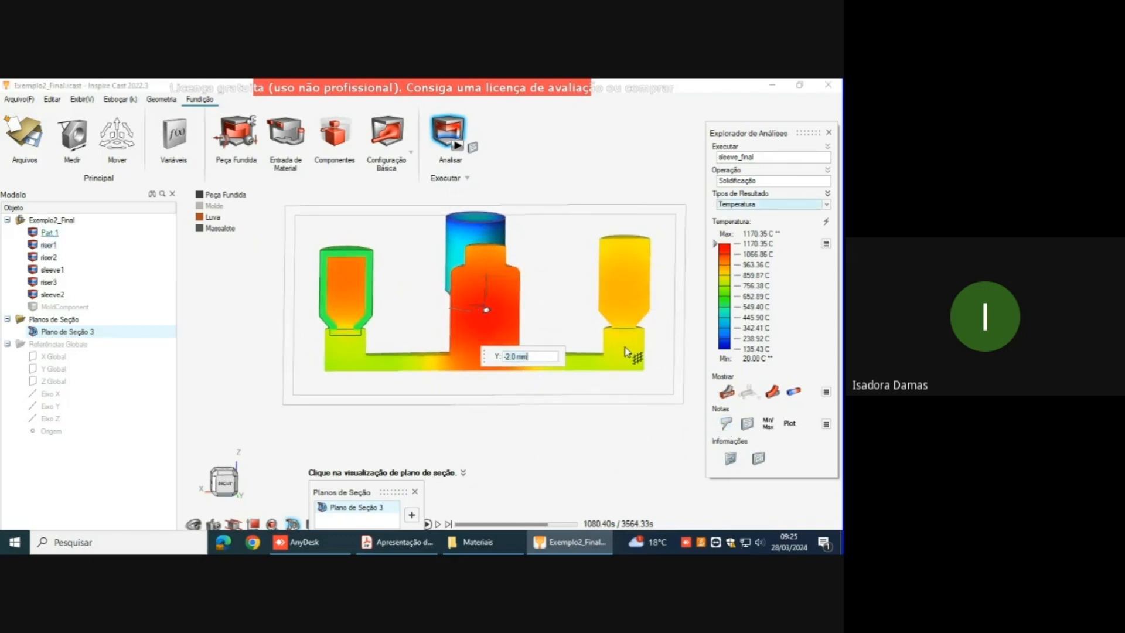
key("Escape")
key("Escape")
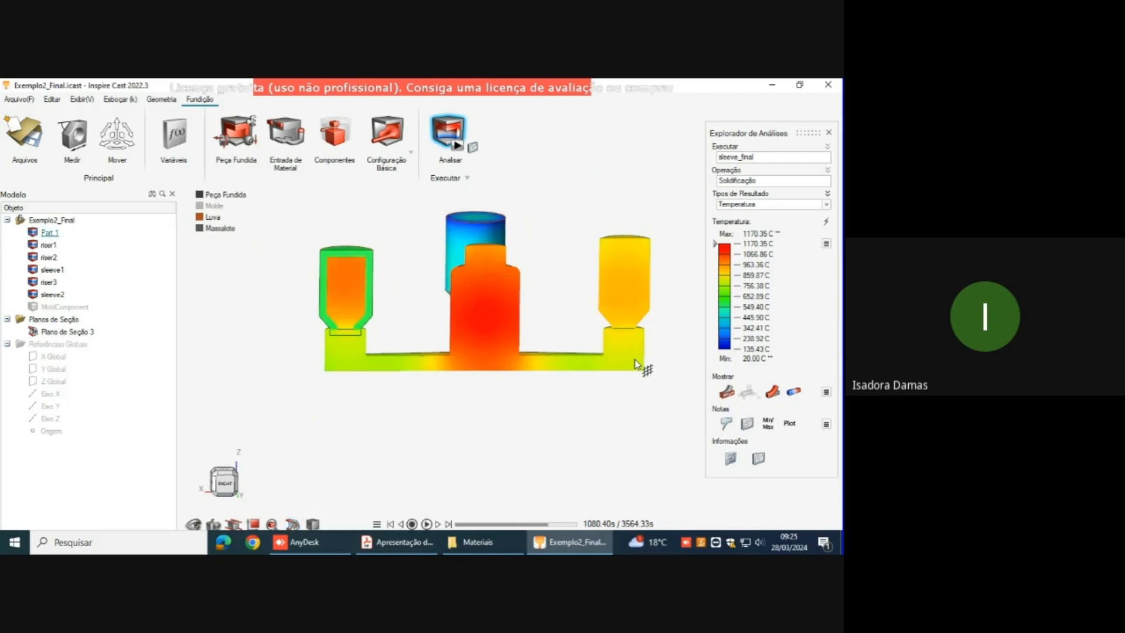
Step: Add temperature callouts on the cut face below both outer risers and compare them at 3564.33 s
left_click(725, 423)
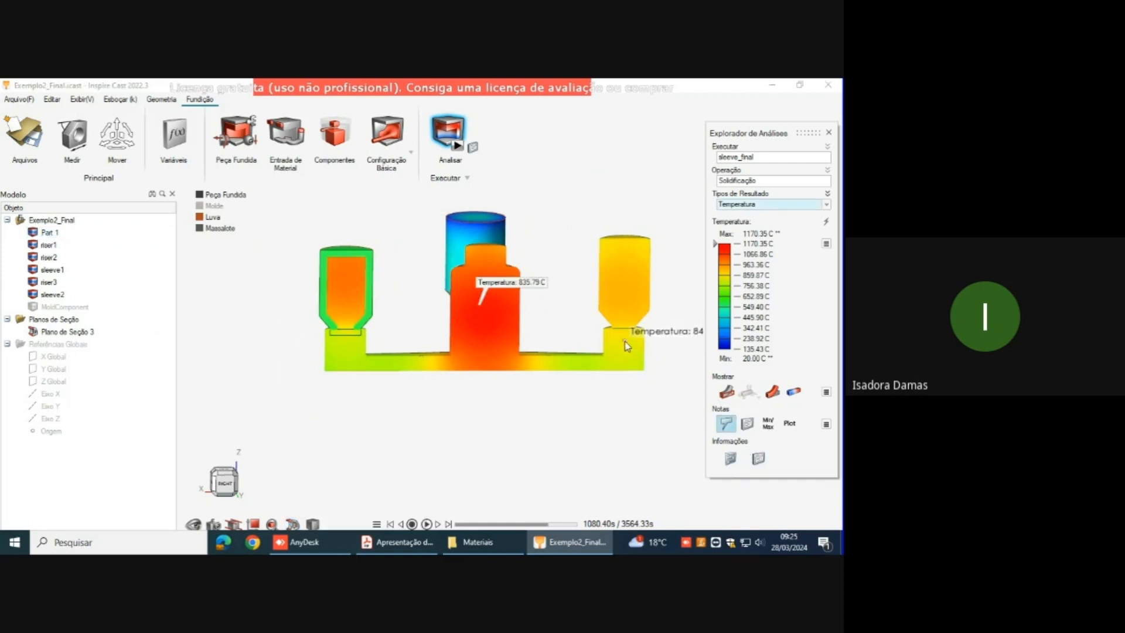
left_click(625, 346)
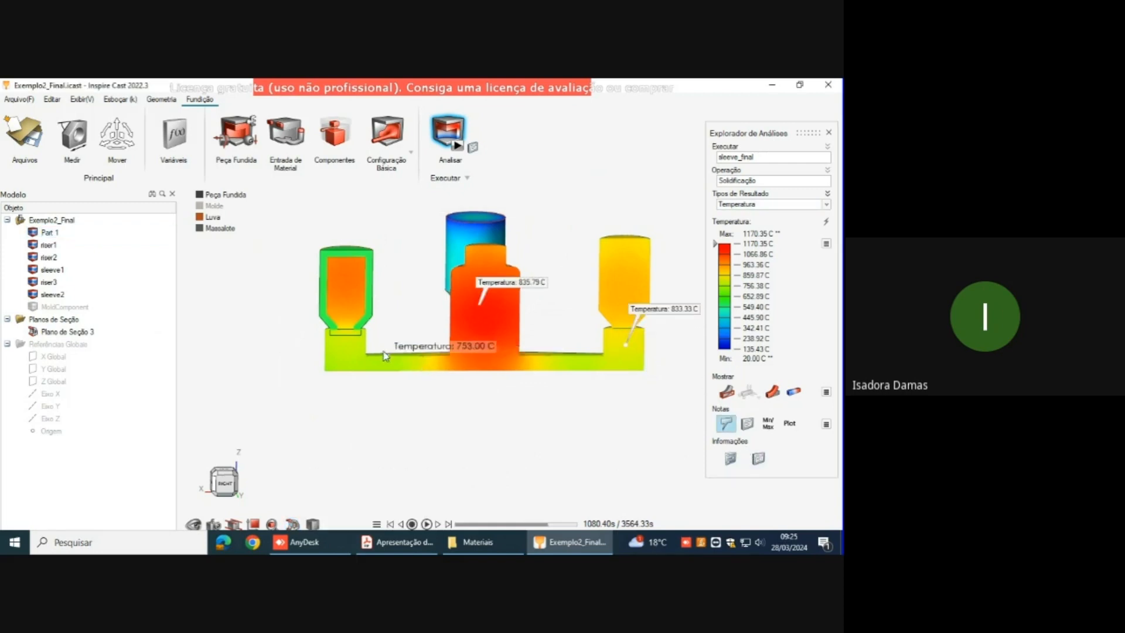
left_click(347, 350)
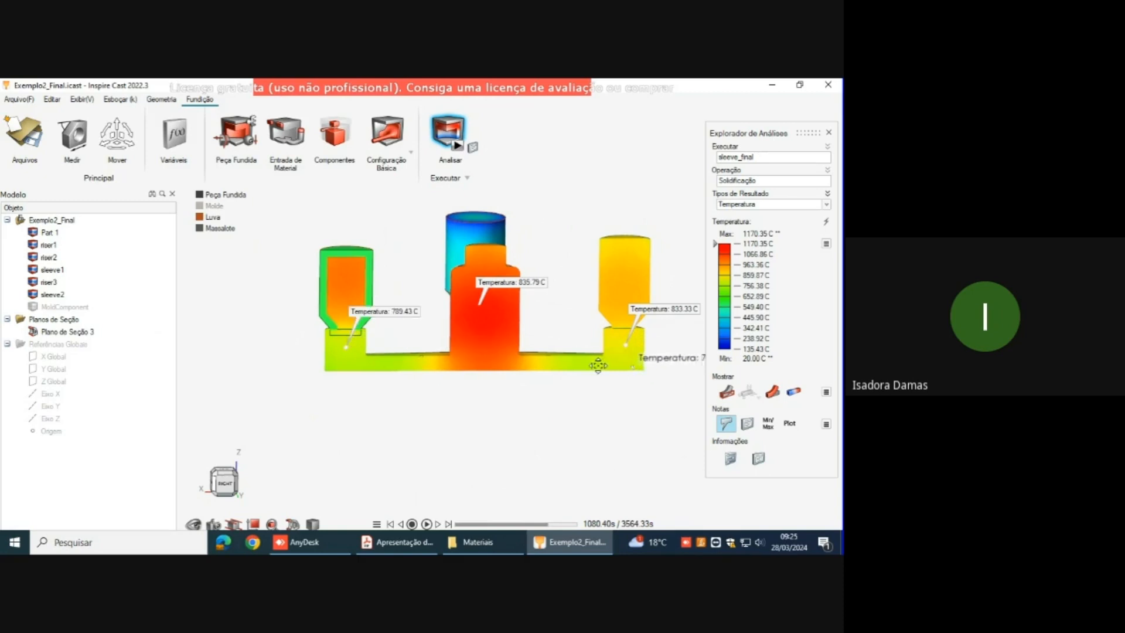
middle_click_drag(637, 371, 572, 369)
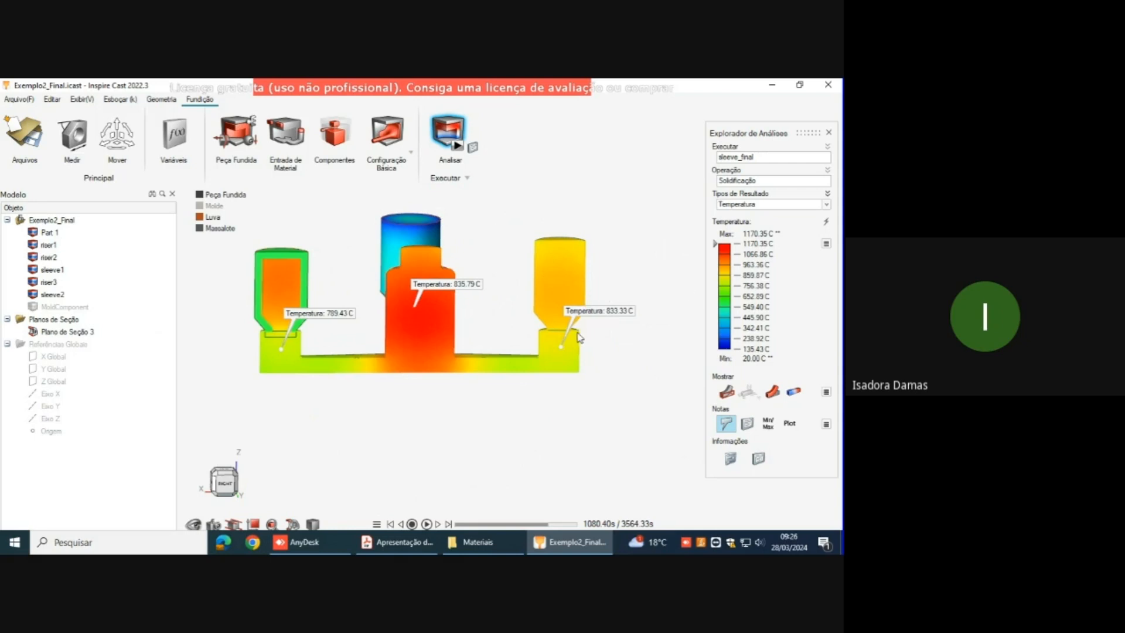
left_click_drag(550, 524, 591, 535)
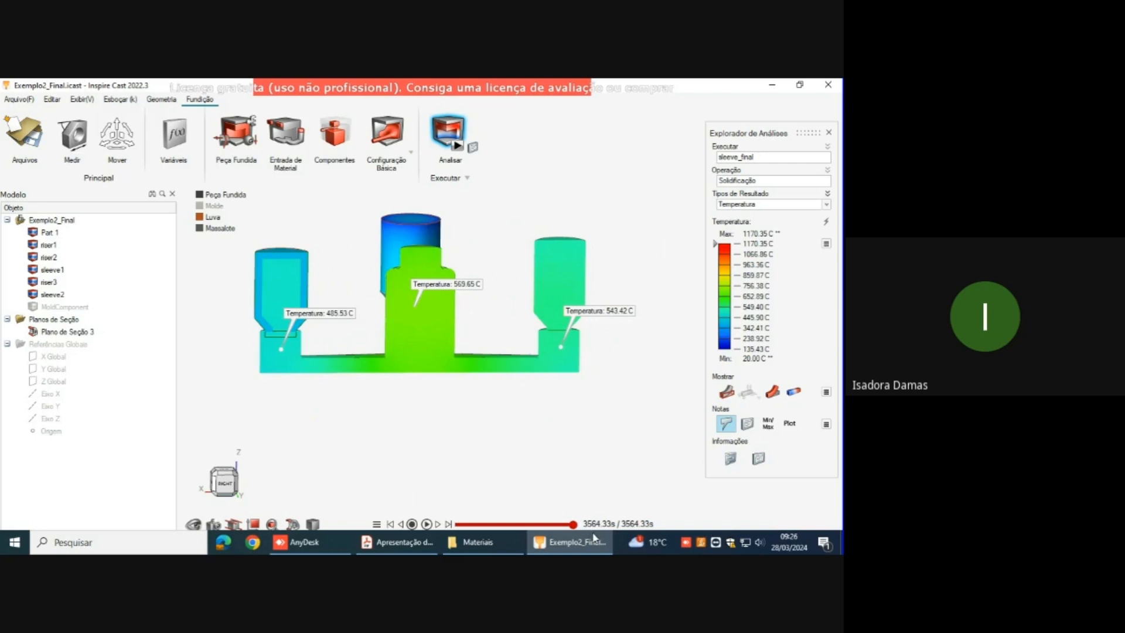
middle_click_drag(607, 334, 644, 338)
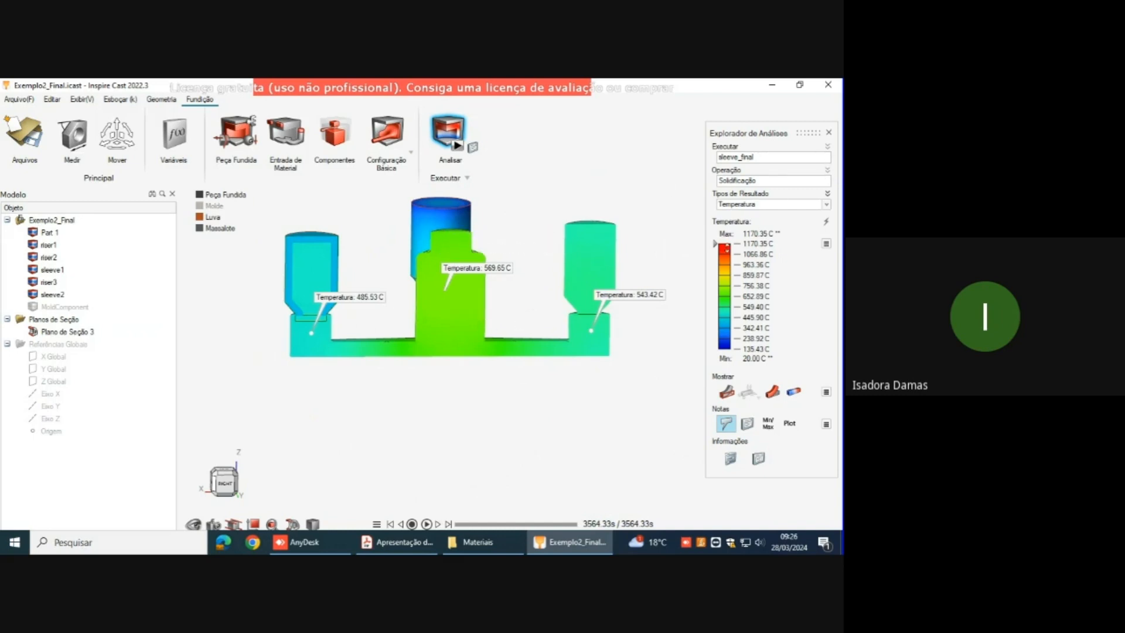
Step: Undo the two callouts on the cut face and turn off the section plane
key("ctrl+z")
key("ctrl+z")
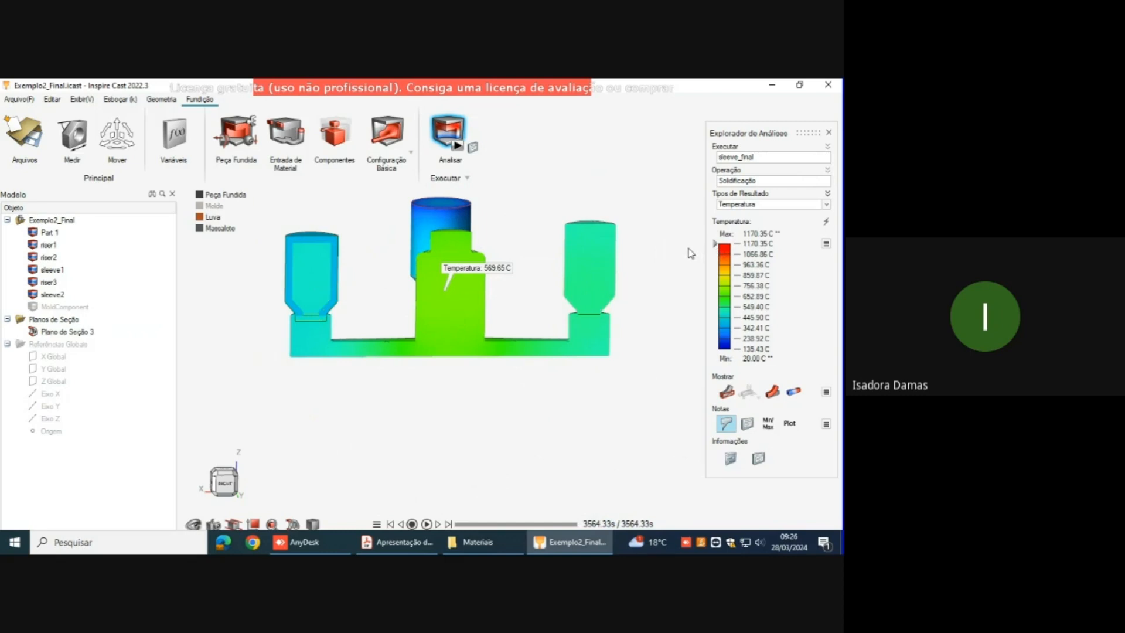
right_click_drag(616, 381, 593, 396)
left_click(291, 525)
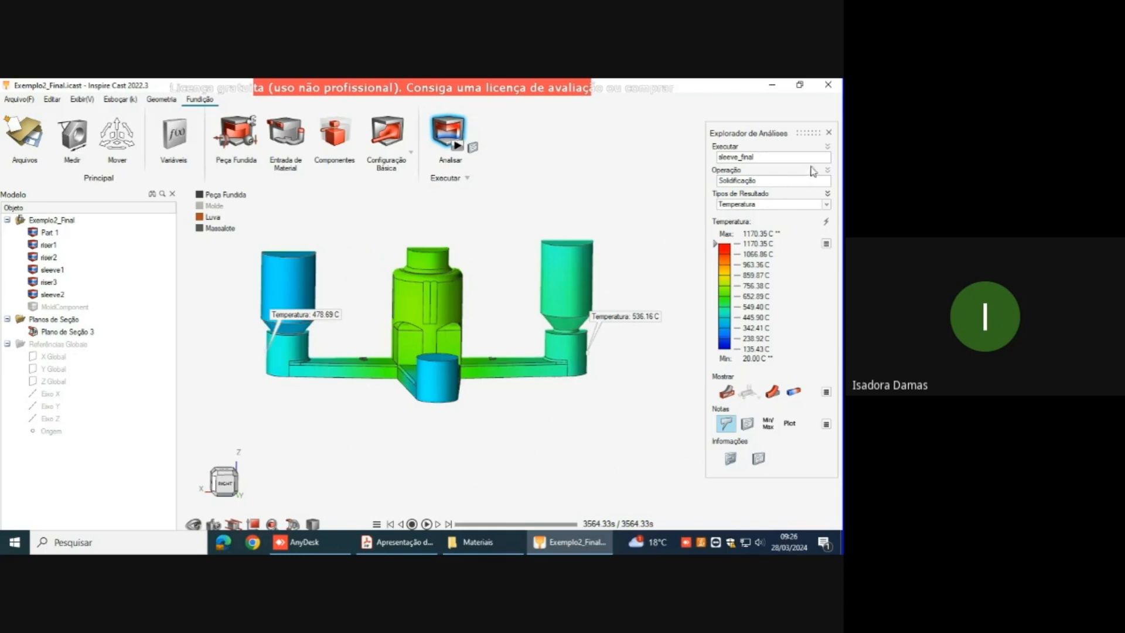
Step: Display the Fração de Sólido result at 200.99 s and examine the unsolidified regions in the risers and arms
left_click(831, 203)
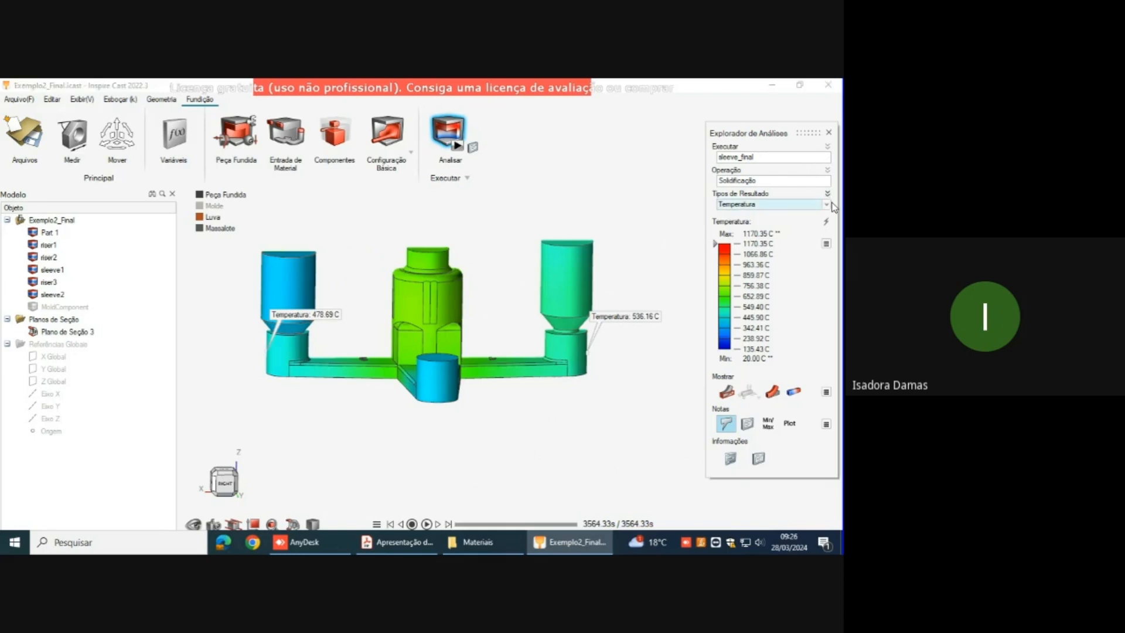
left_click(828, 206)
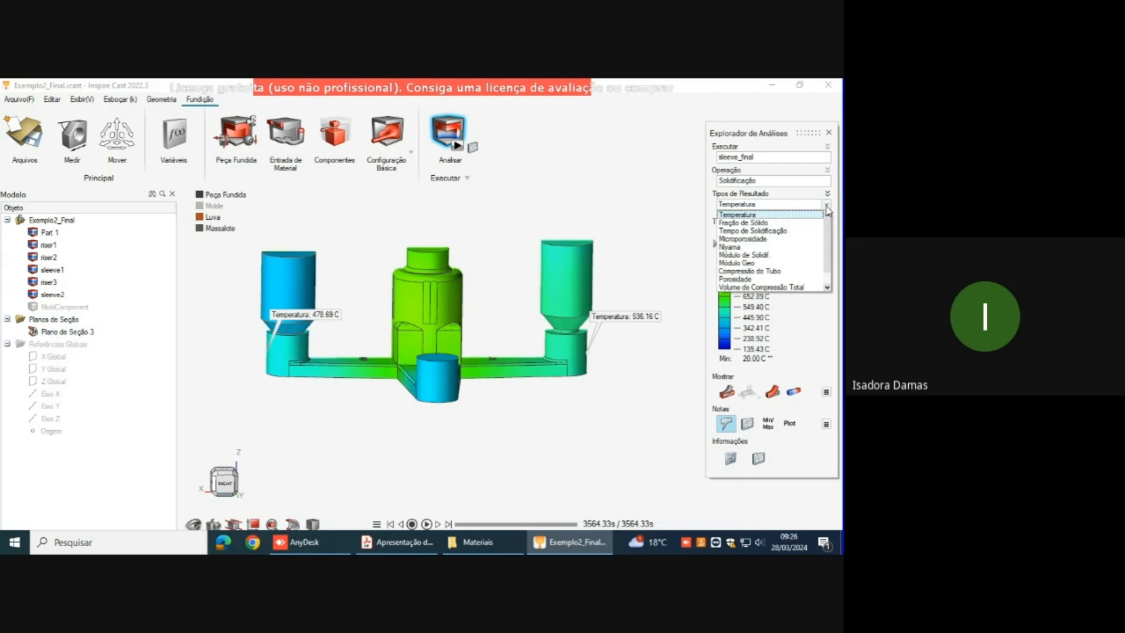
left_click(793, 224)
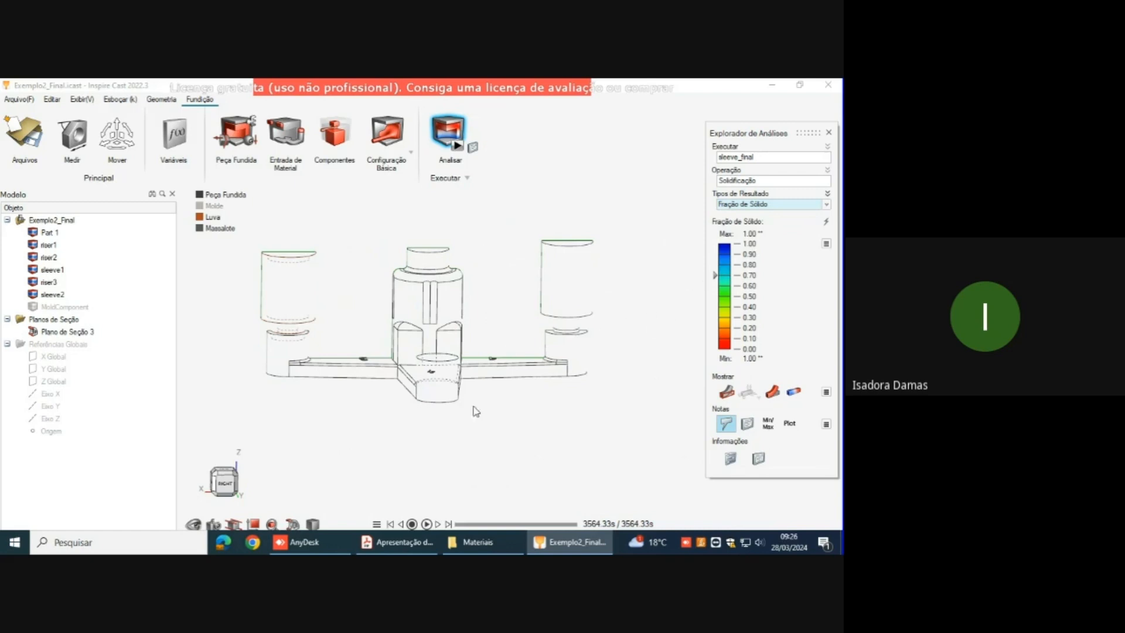
left_click_drag(574, 524, 498, 520)
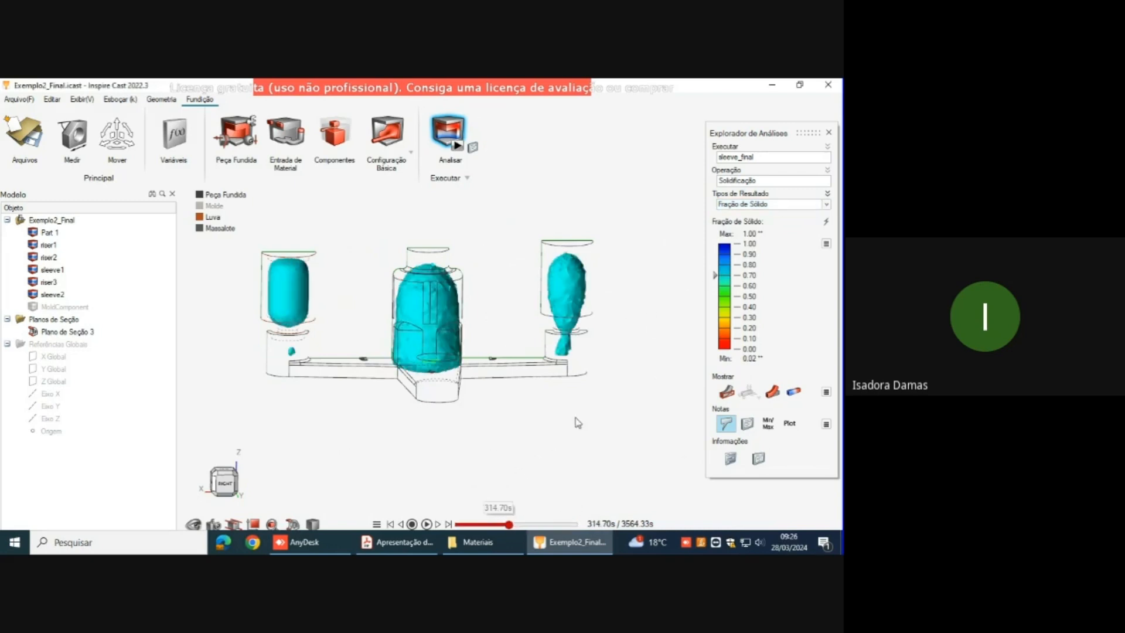
scroll(631, 332, "down", 2)
scroll(550, 264, "down", 1)
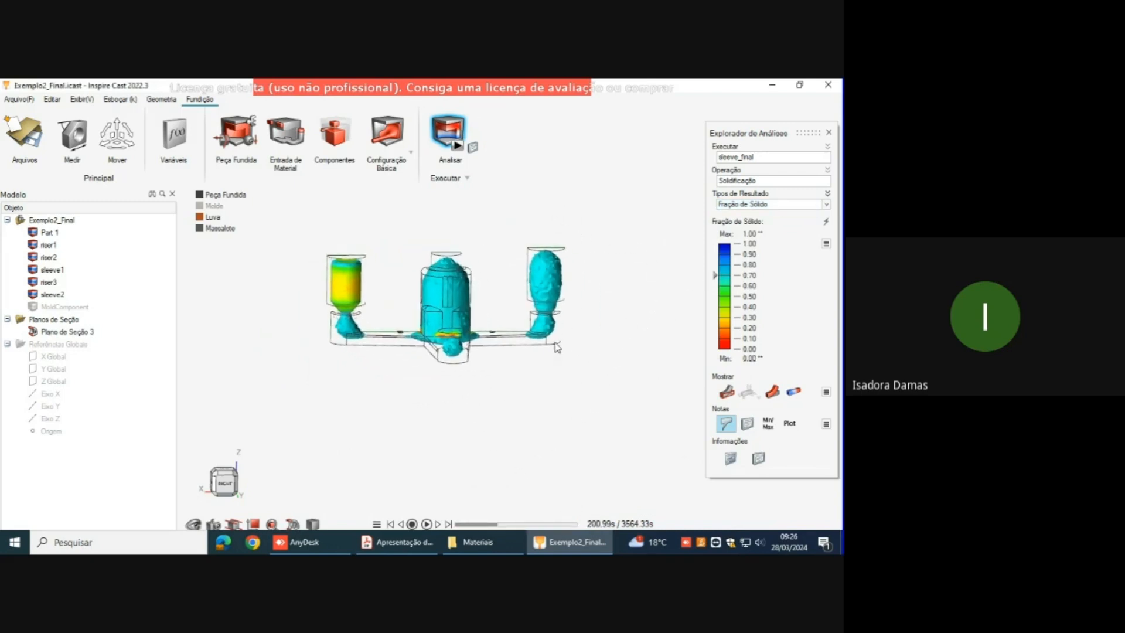
middle_click_drag(558, 352, 430, 398)
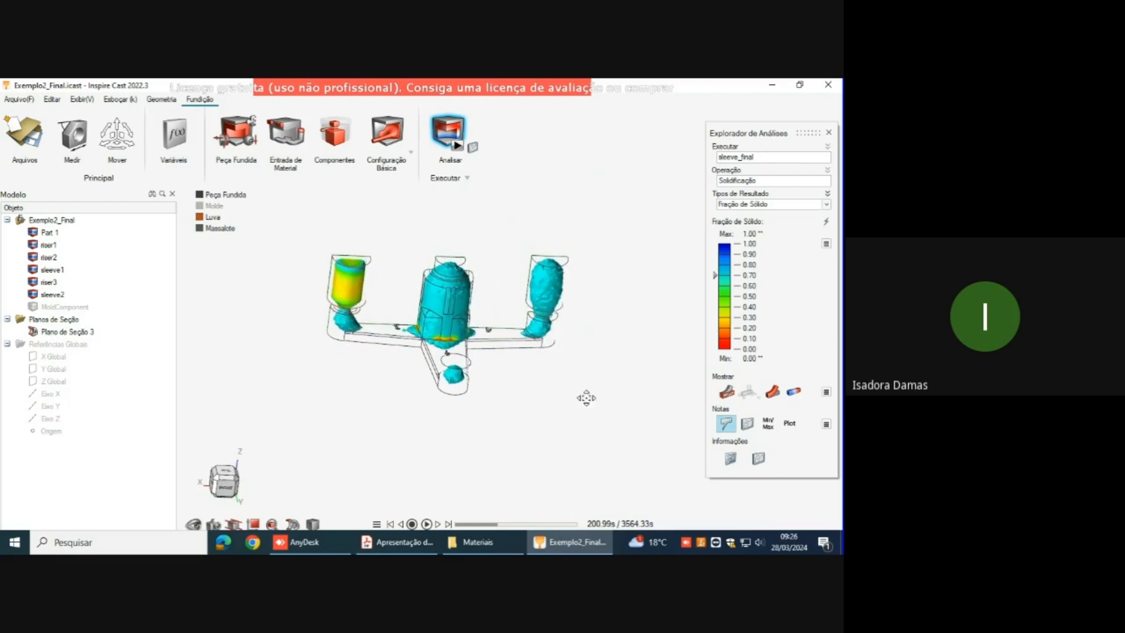
right_click_drag(570, 403, 603, 389)
right_click_drag(460, 339, 314, 367)
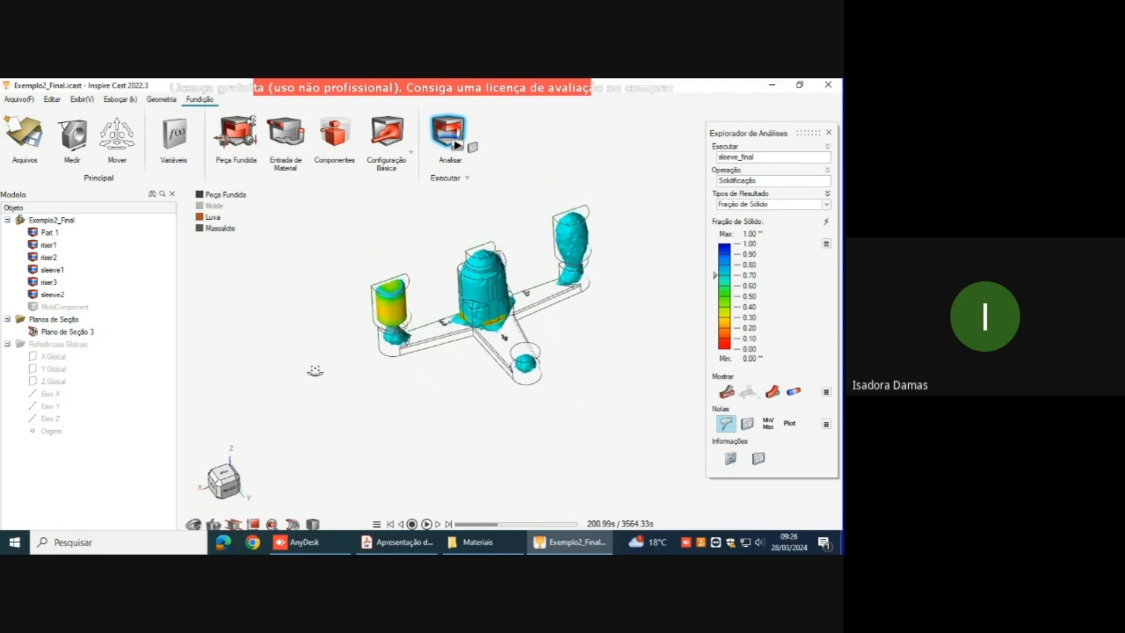
Step: Undo the section plane and view the Fração de Sólido regions at 200.99 s from the side of the riserless arm
key("ctrl+z")
right_click_drag(466, 432, 467, 460)
middle_click_drag(622, 400, 659, 362)
scroll(572, 295, "up", 2)
scroll(571, 295, "up", 2)
middle_click_drag(585, 297, 533, 437)
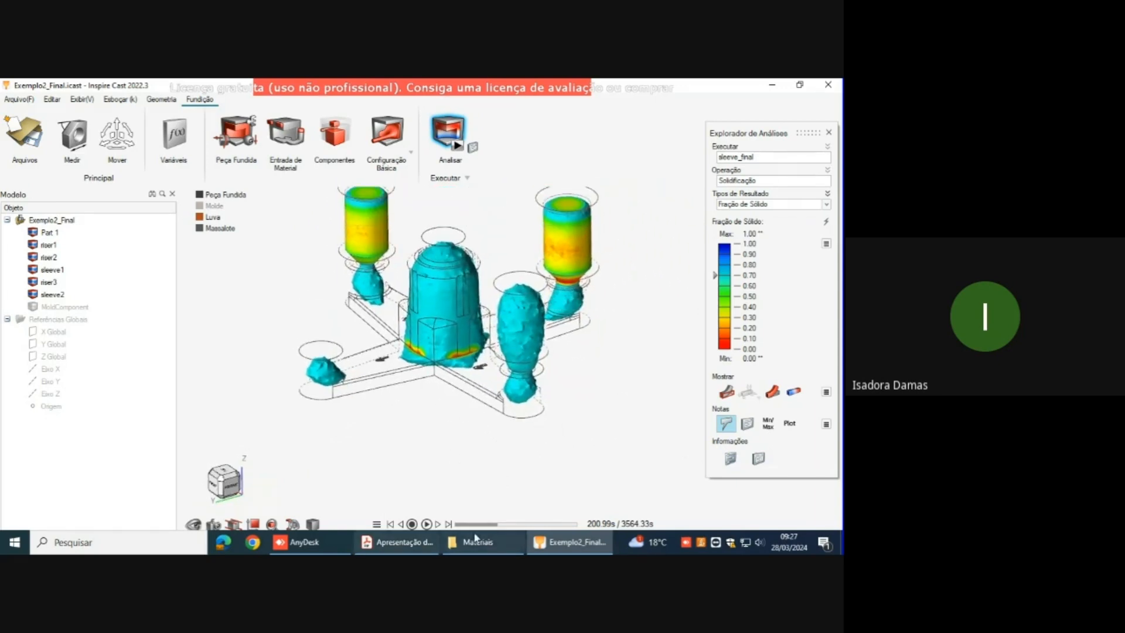
Step: Advance the solid fraction result frame by frame to 239.63 s, and play the animation on past 314 s before pausing it
left_click(440, 524)
left_click(440, 525)
left_click(439, 526)
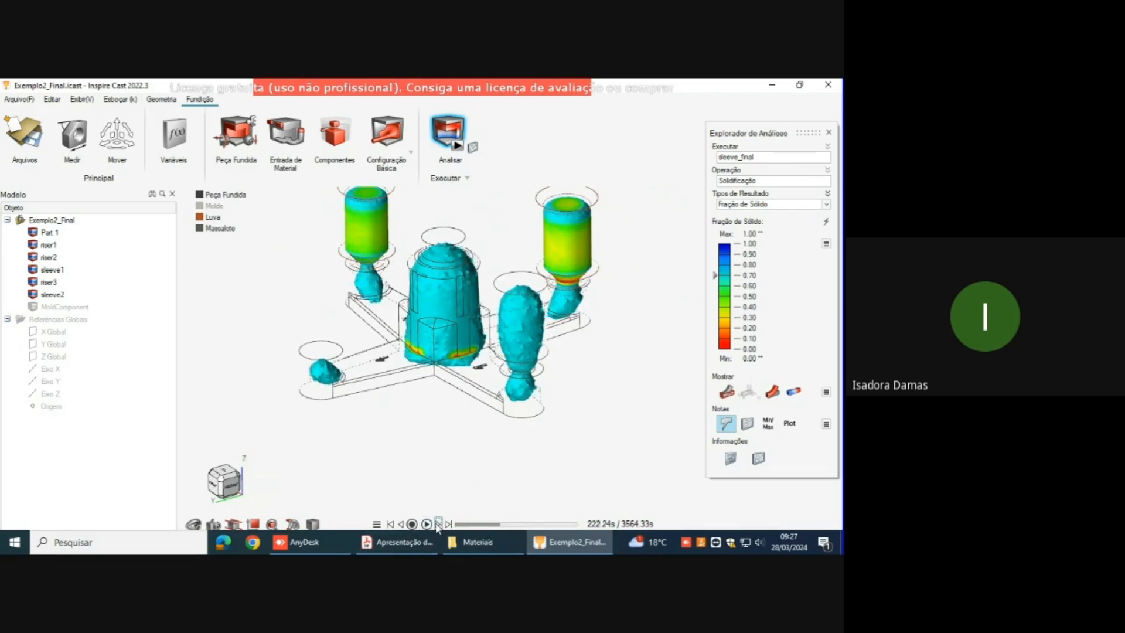
left_click(437, 525)
left_click(436, 525)
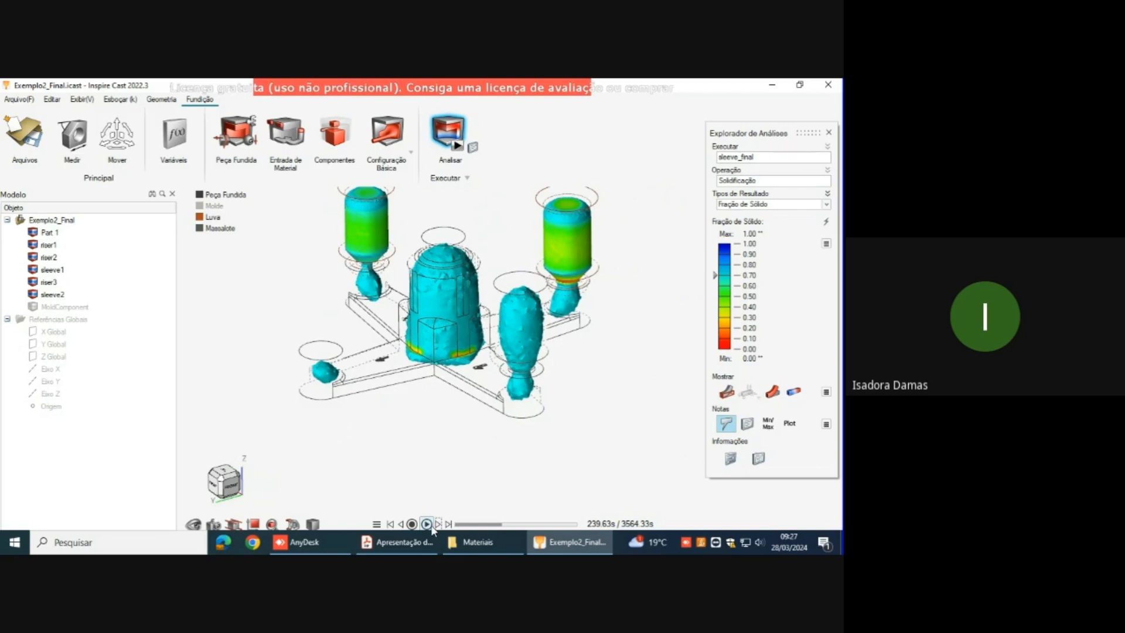
left_click(428, 525)
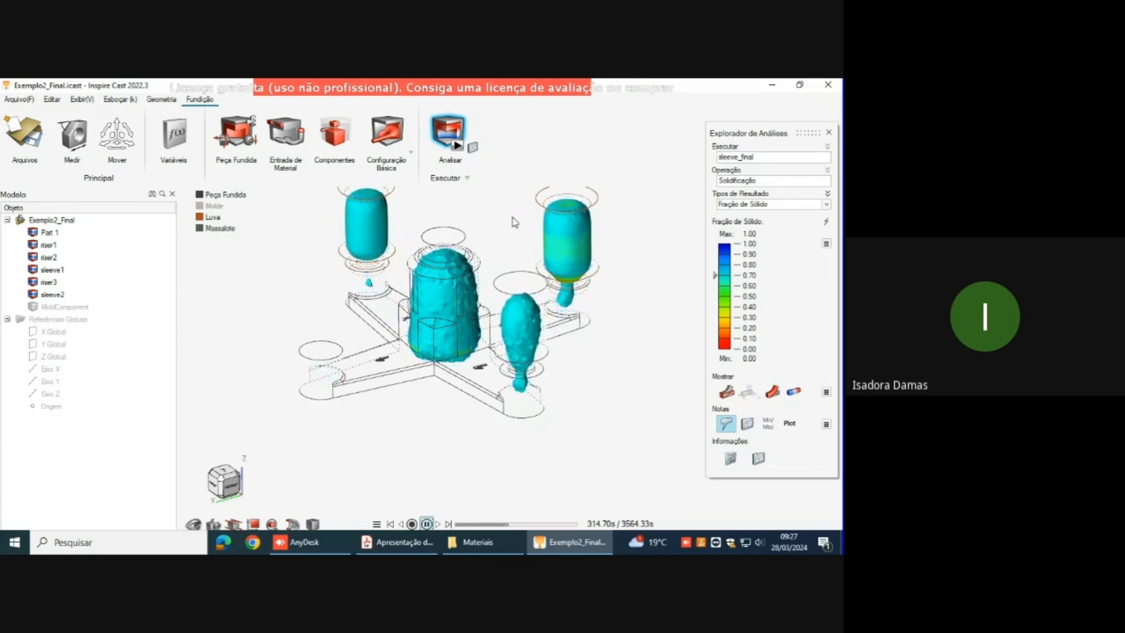
left_click(427, 524)
Step: Compare the unsolidified regions in the arms and risers at 249.55 s, 301.24 s and 411.33 s
left_click_drag(540, 524, 504, 530)
right_click_drag(551, 407, 403, 344)
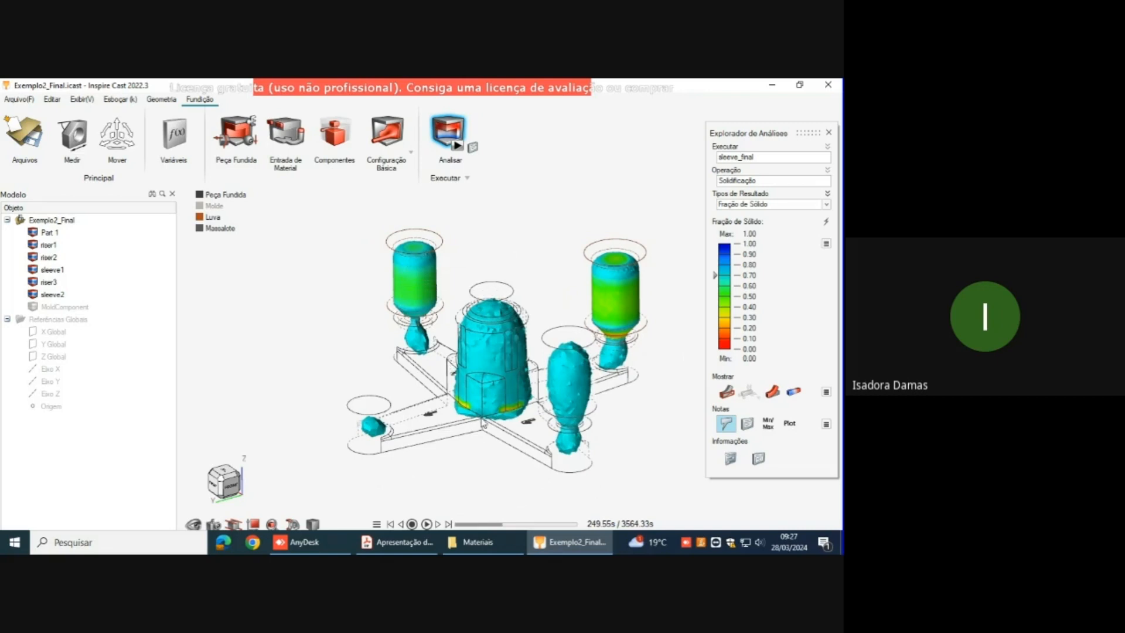
left_click(505, 525)
left_click_drag(505, 526, 507, 526)
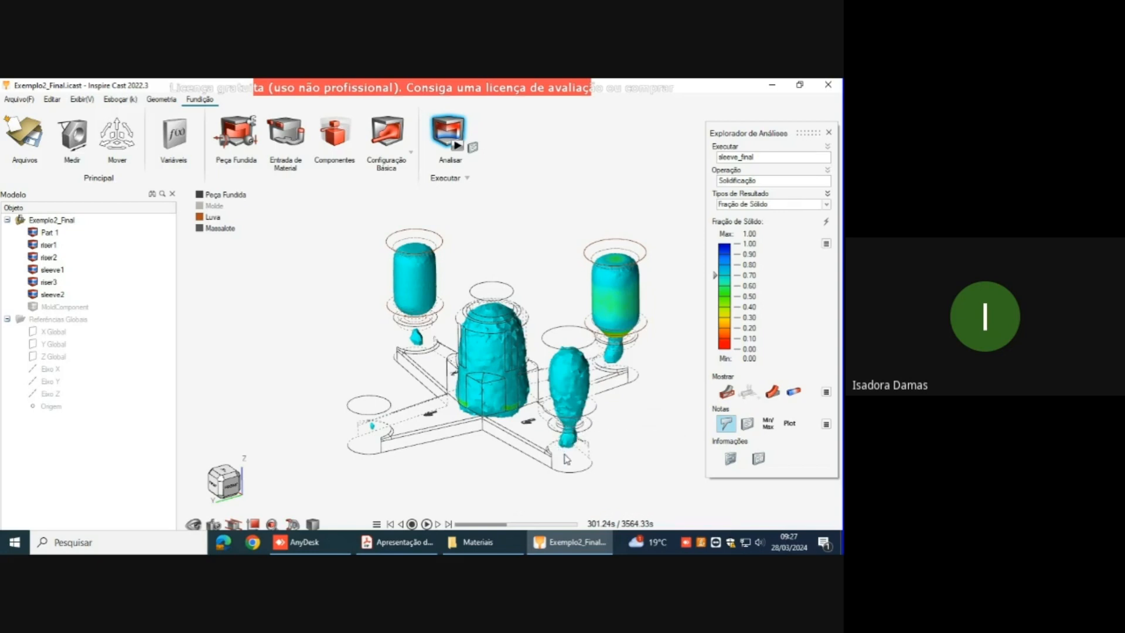
left_click_drag(506, 525, 528, 527)
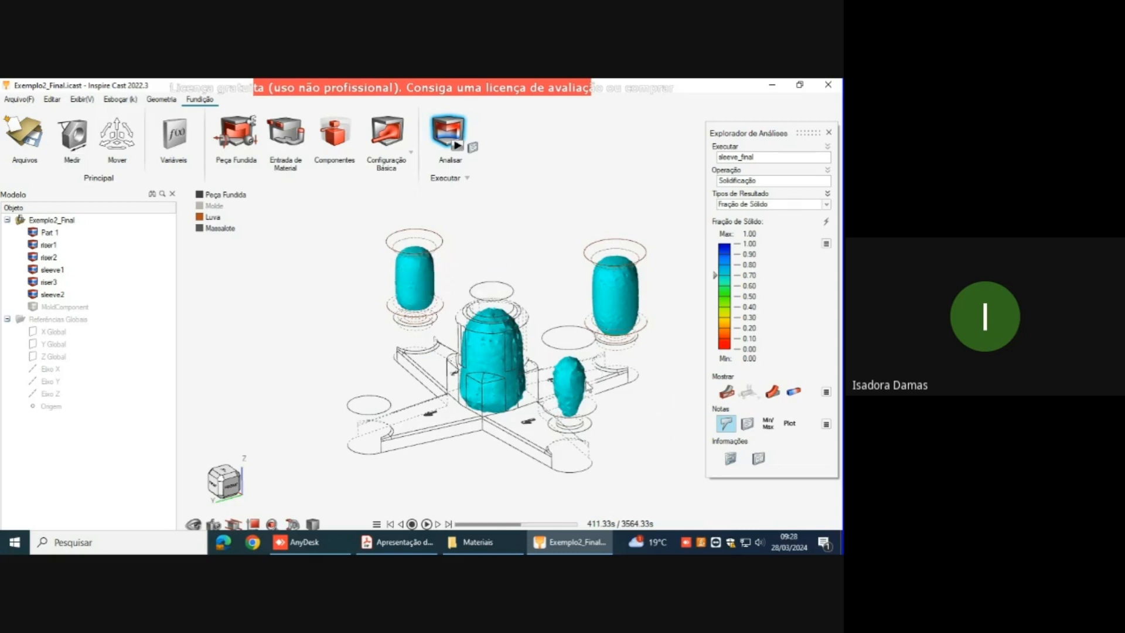
Step: Return the solid fraction result to 200.99 s, advance it to 617.53 s and inspect the liquid region in the central hub
left_click_drag(524, 524, 496, 529)
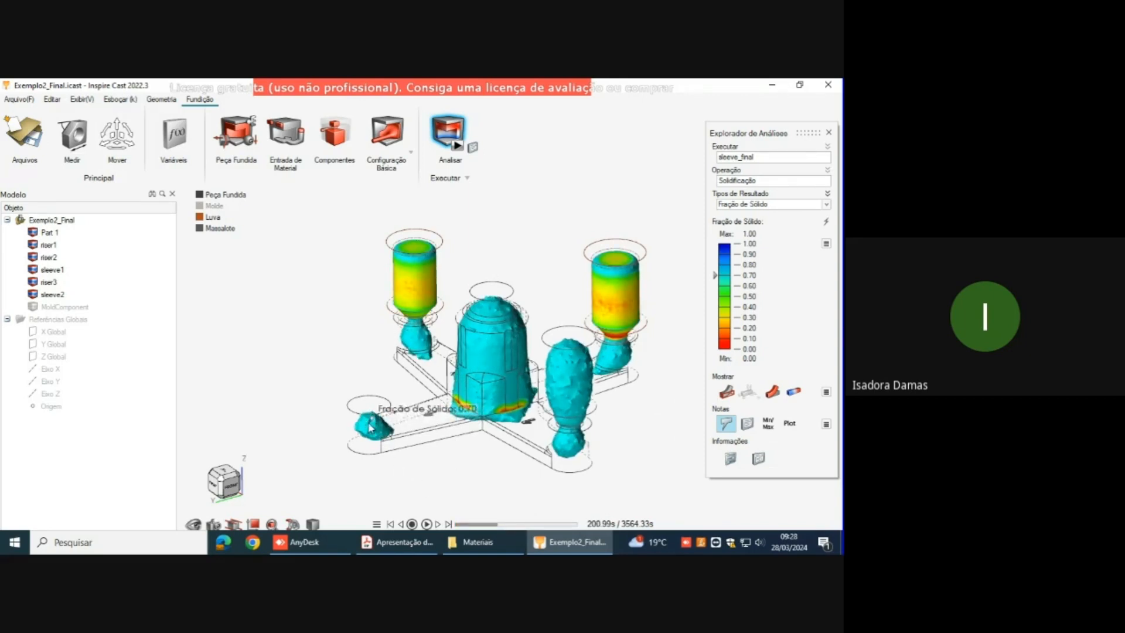
mouse_move(371, 418)
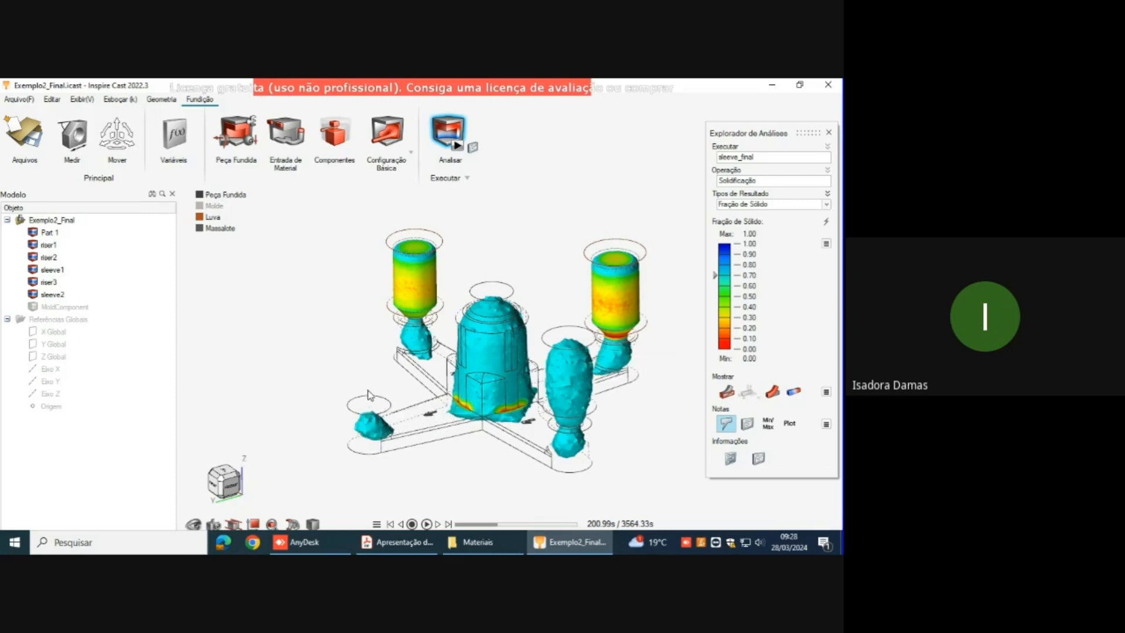
left_click_drag(483, 524, 533, 522)
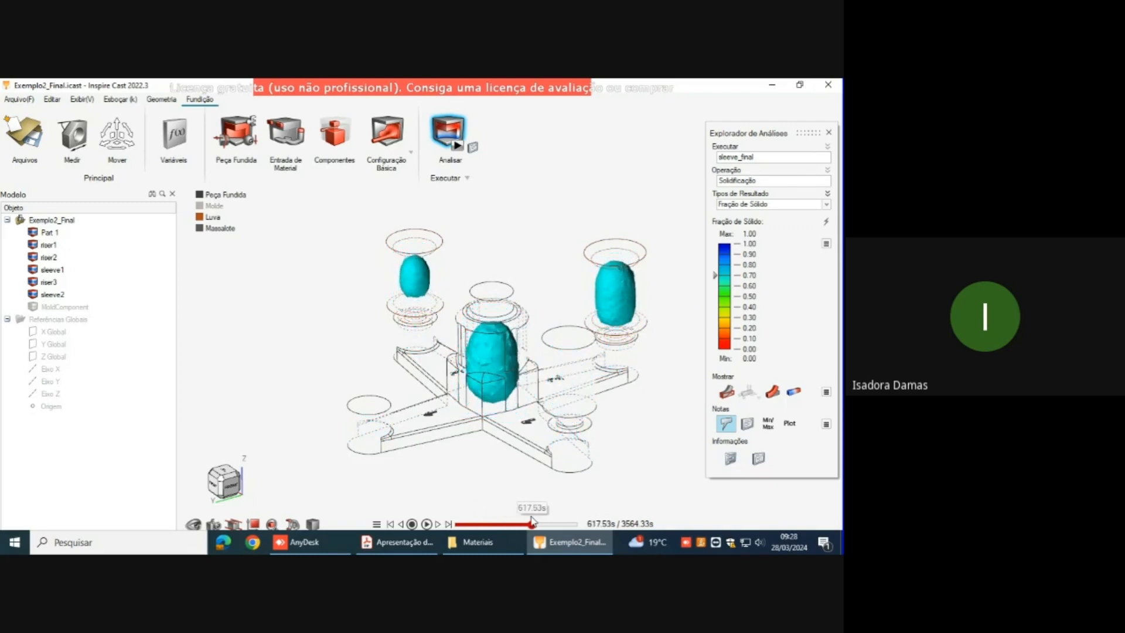
scroll(501, 328, "up", 3)
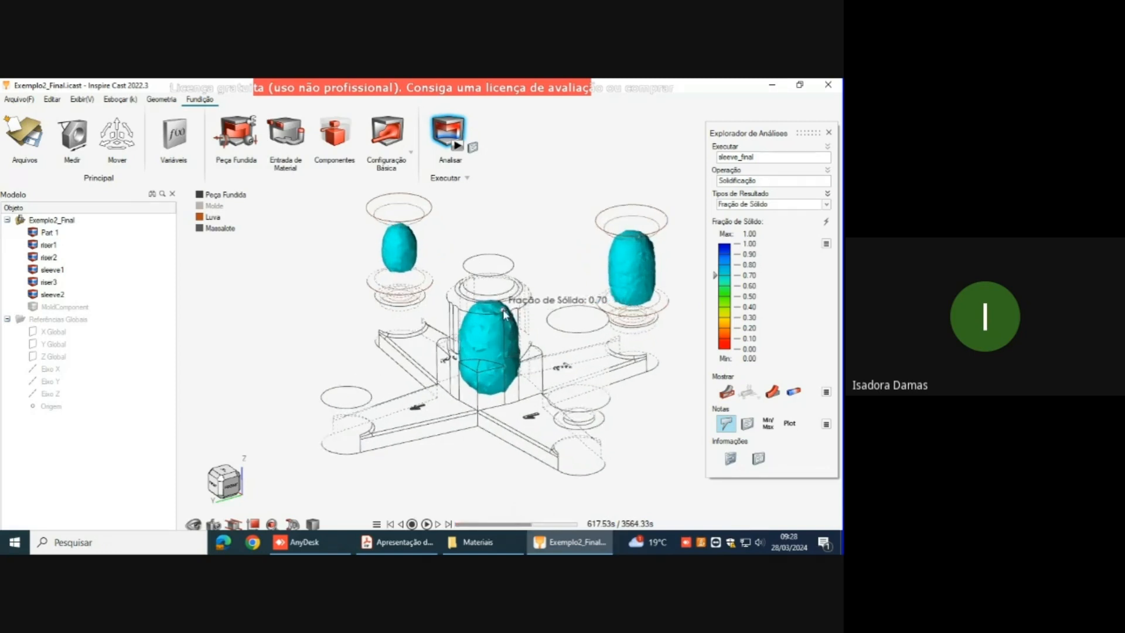
scroll(501, 328, "up", 3)
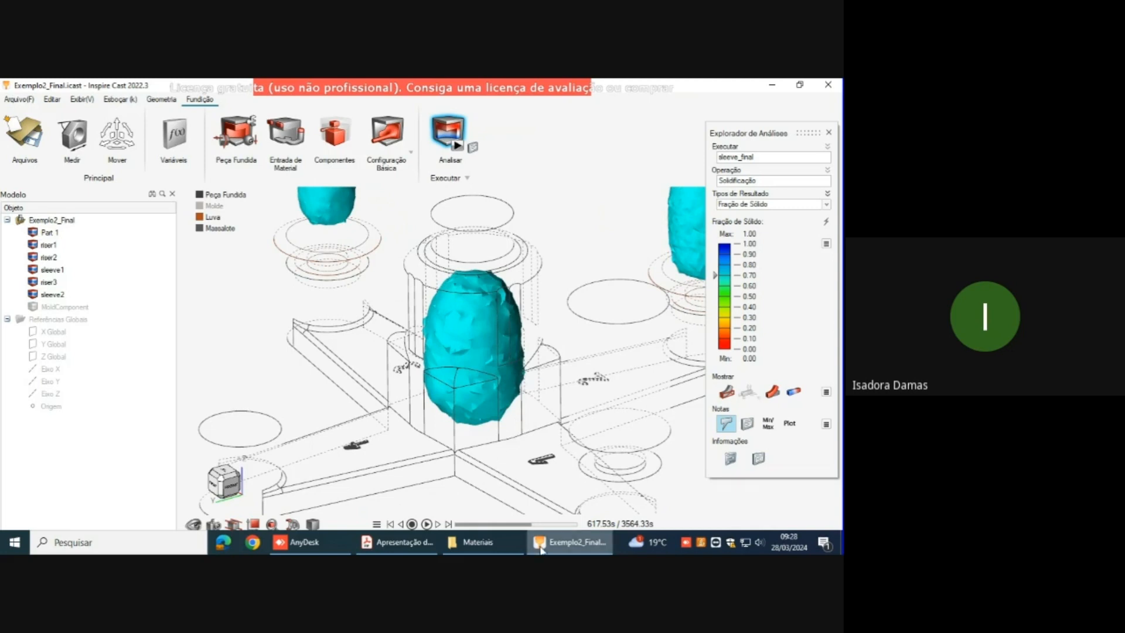
Step: Check the solid fraction in the riser without a sleeve and the central hub at 411.33 s, 591.64 s and 574.41 s
left_click_drag(538, 525, 512, 520)
scroll(487, 374, "down", 2)
scroll(475, 359, "down", 1)
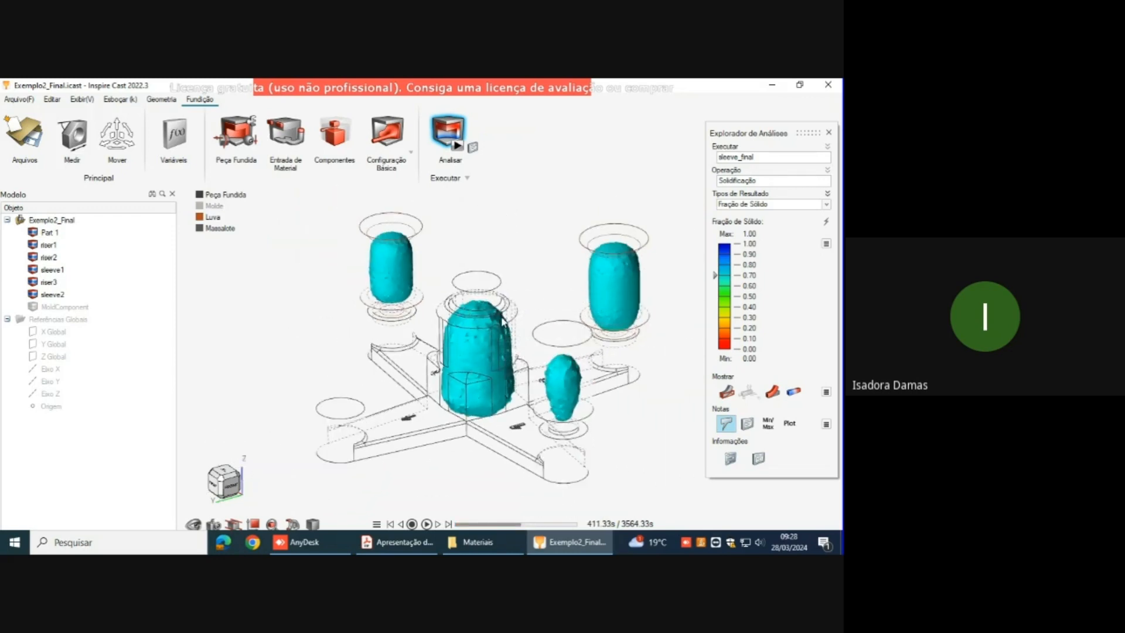
mouse_move(538, 525)
left_mouse_down()
mouse_move(511, 528)
mouse_move(547, 533)
mouse_move(503, 522)
mouse_move(530, 519)
left_mouse_up()
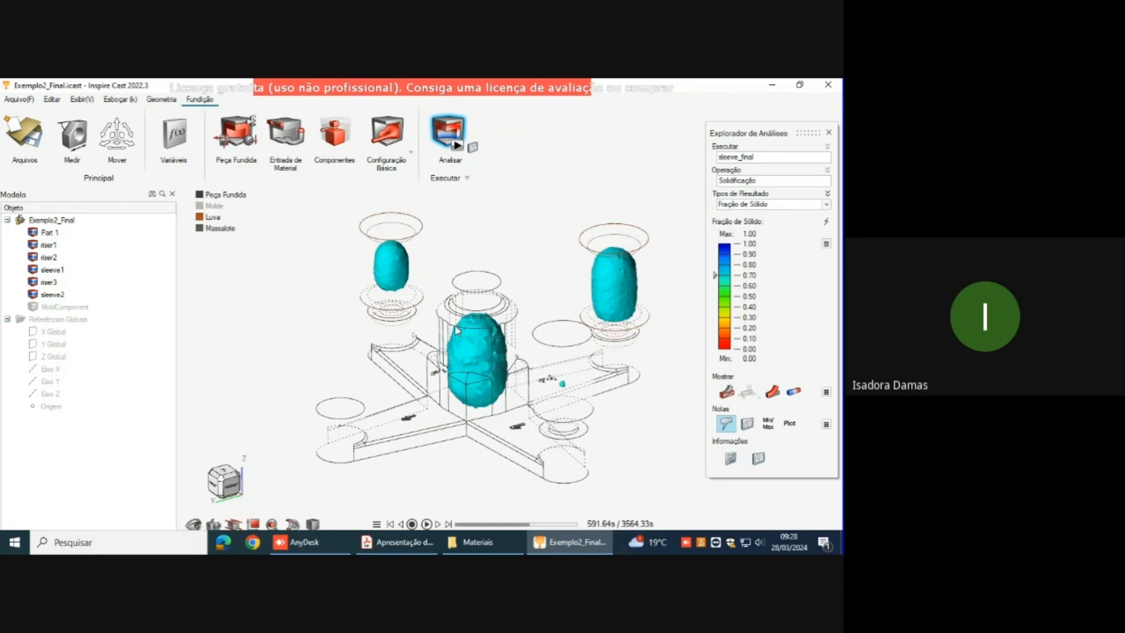
mouse_move(531, 523)
left_mouse_down()
mouse_move(550, 524)
mouse_move(529, 524)
left_mouse_up()
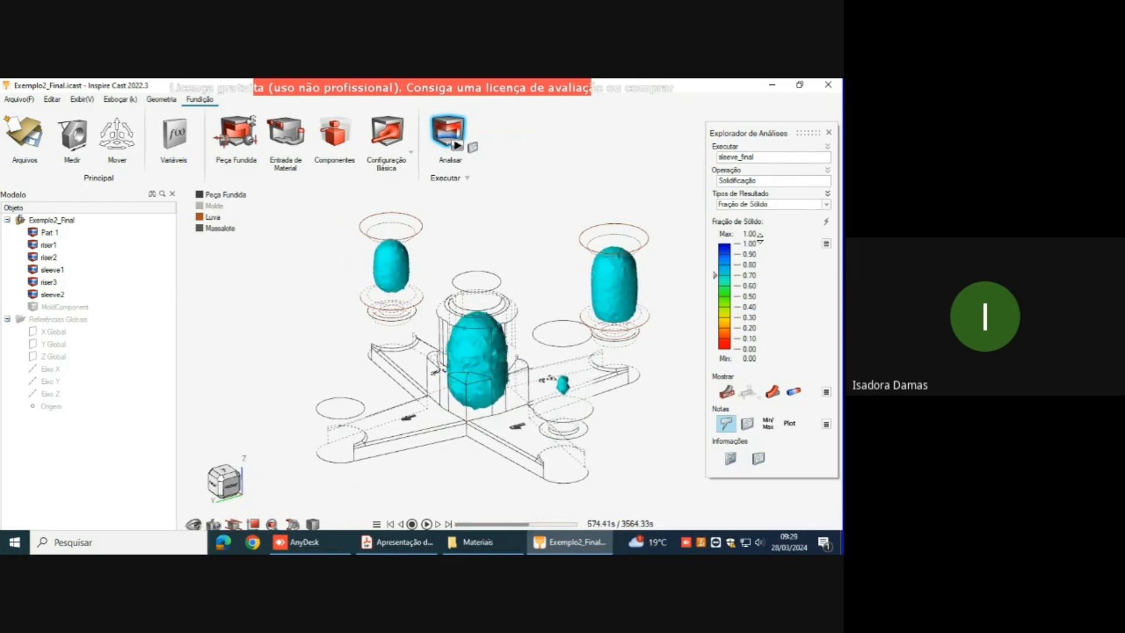
Step: Display the Porosidade result and examine the porosity in the central hub and the three risers
left_click(827, 204)
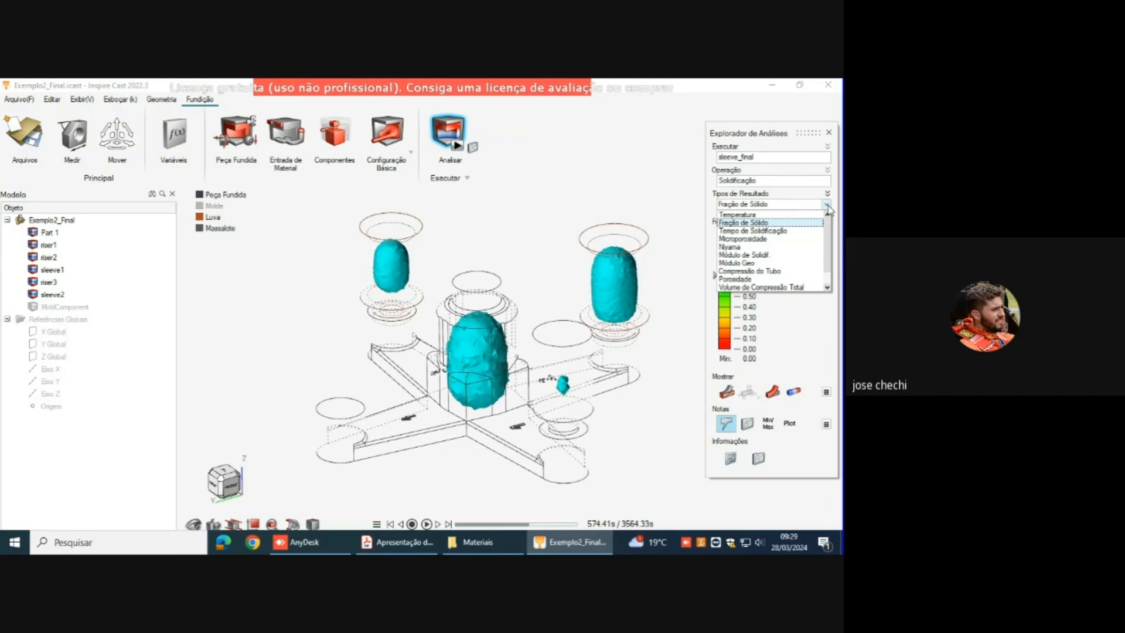
scroll(774, 246, "down", 1)
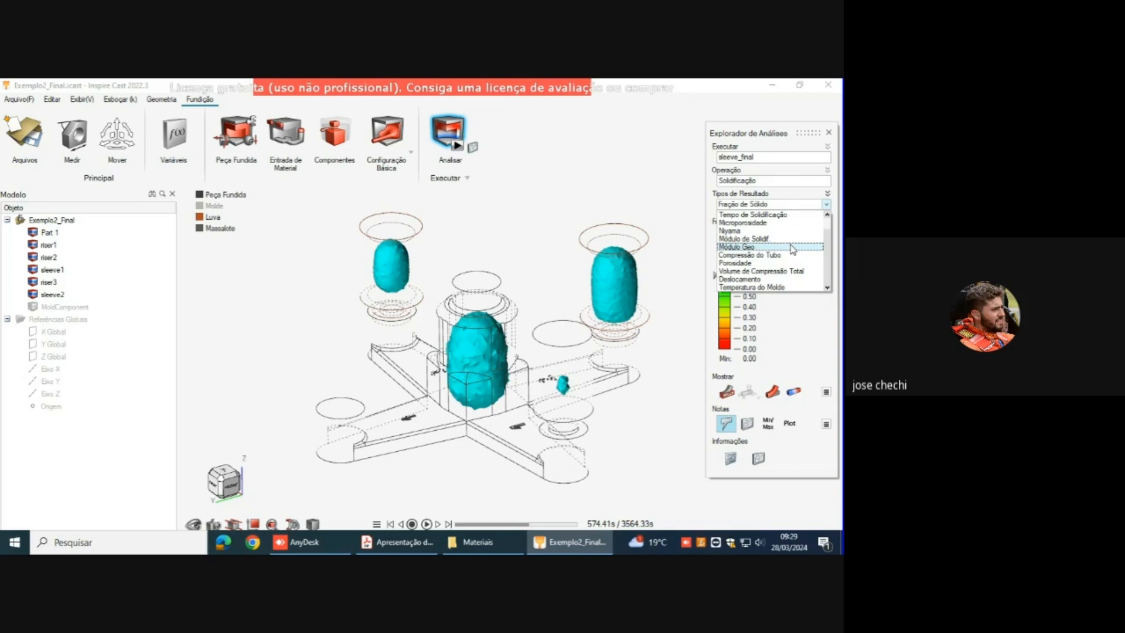
scroll(793, 249, "up", 1)
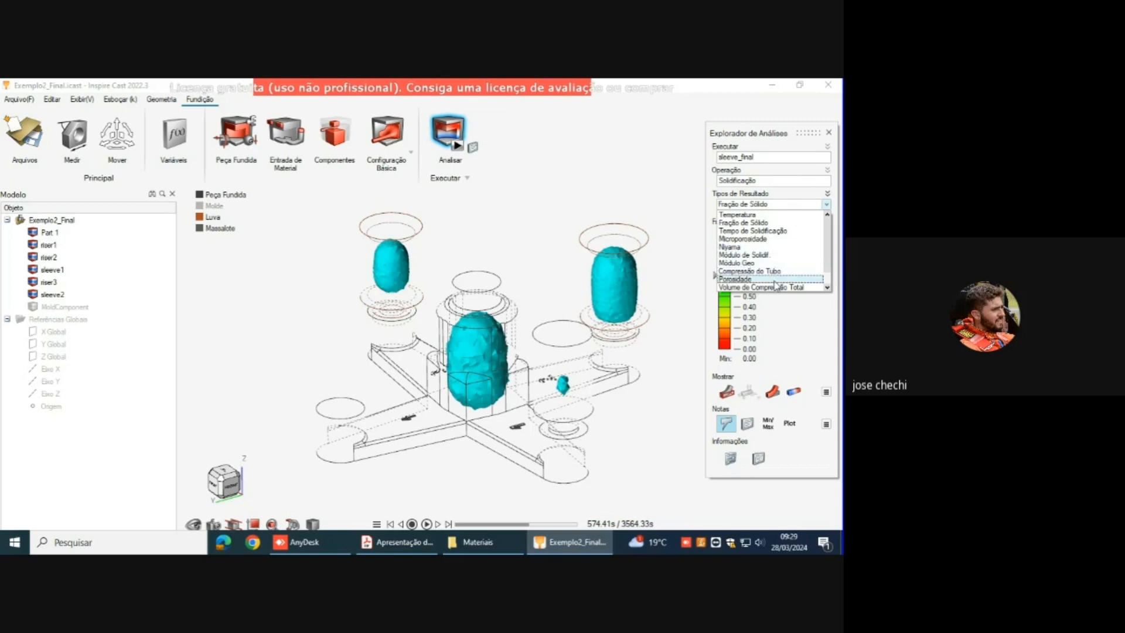
left_click(744, 279)
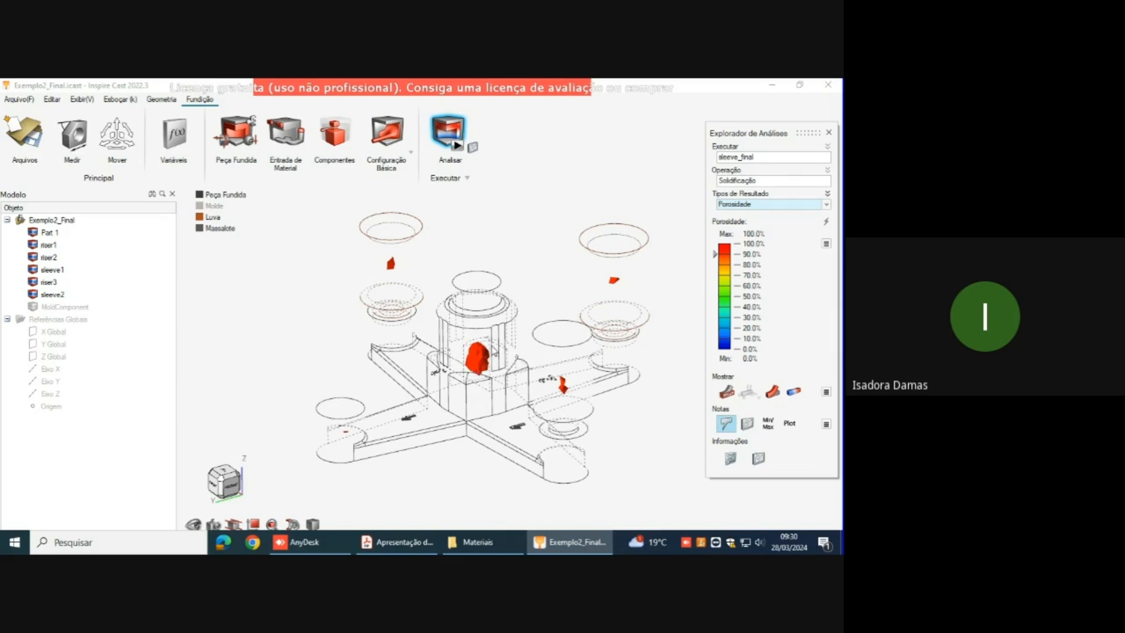
scroll(483, 366, "up", 3)
scroll(483, 365, "up", 2)
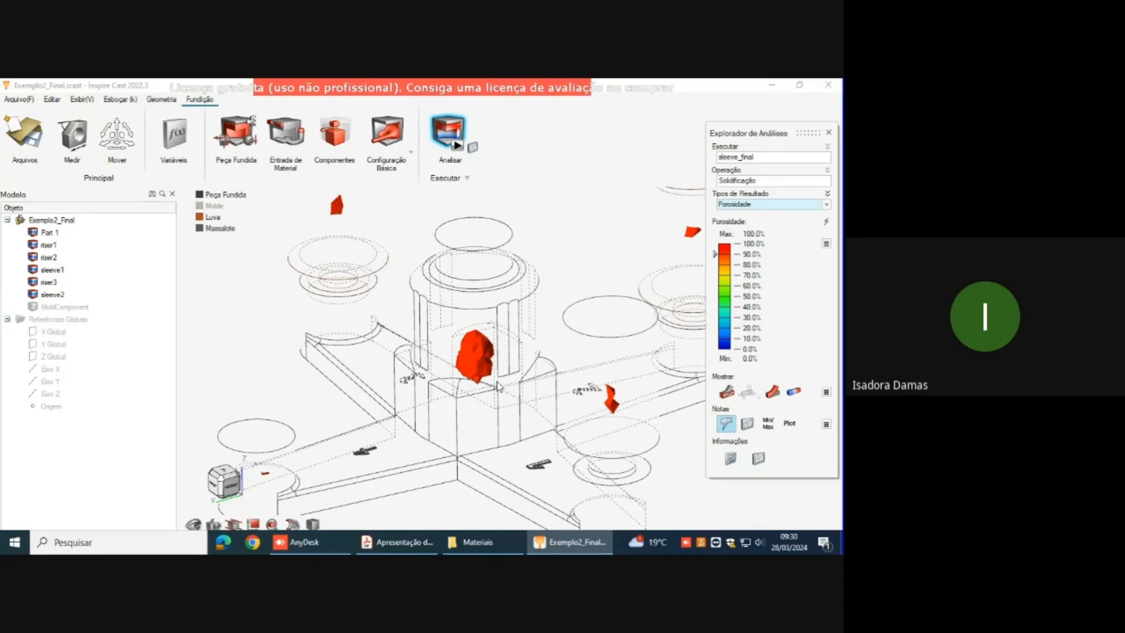
middle_click_drag(497, 381, 462, 452)
scroll(463, 445, "down", 4)
scroll(533, 354, "down", 1)
middle_click_drag(533, 354, 524, 333)
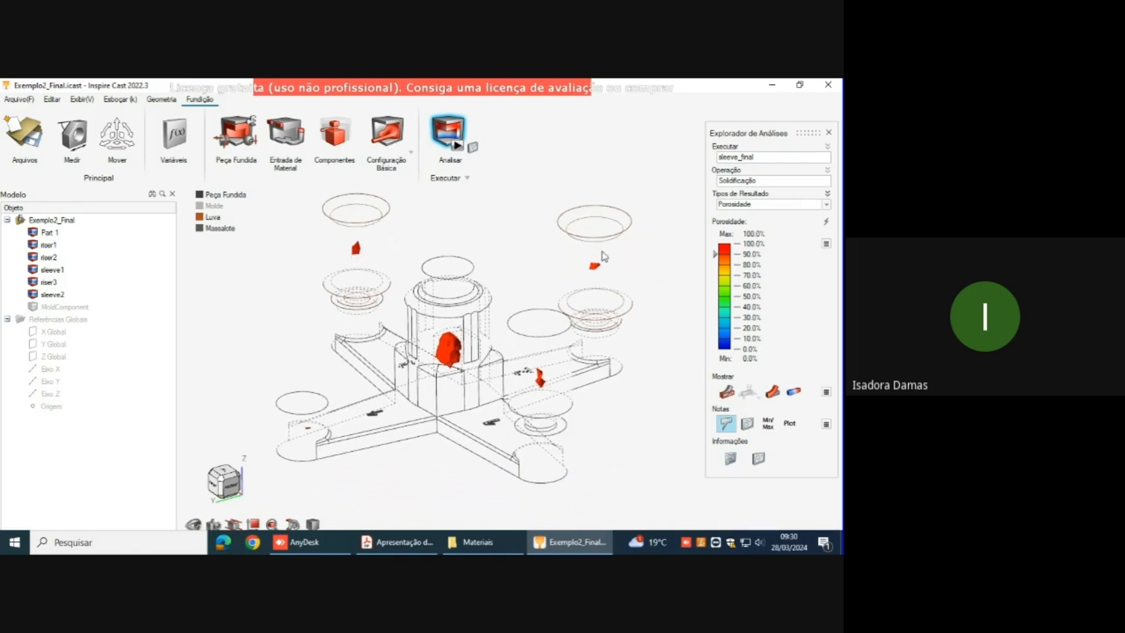
Step: Examine the porosity at the end of the arm without a riser up close
middle_click_drag(482, 481, 561, 425)
scroll(381, 365, "up", 5)
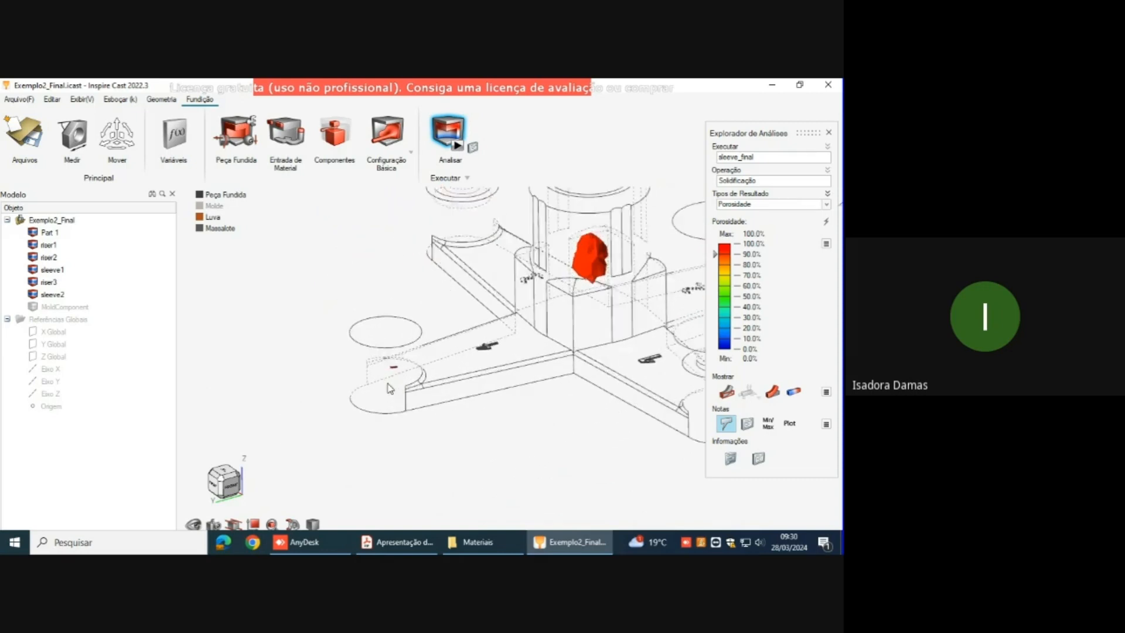
right_click_drag(414, 381, 392, 365)
scroll(419, 368, "up", 3)
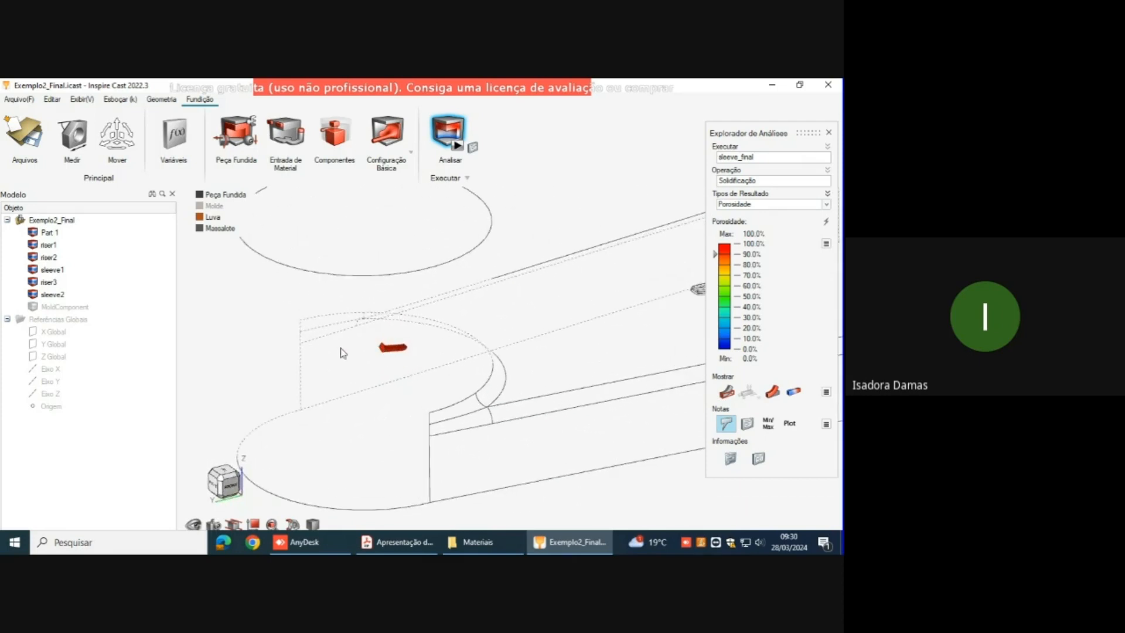
scroll(326, 396, "down", 5)
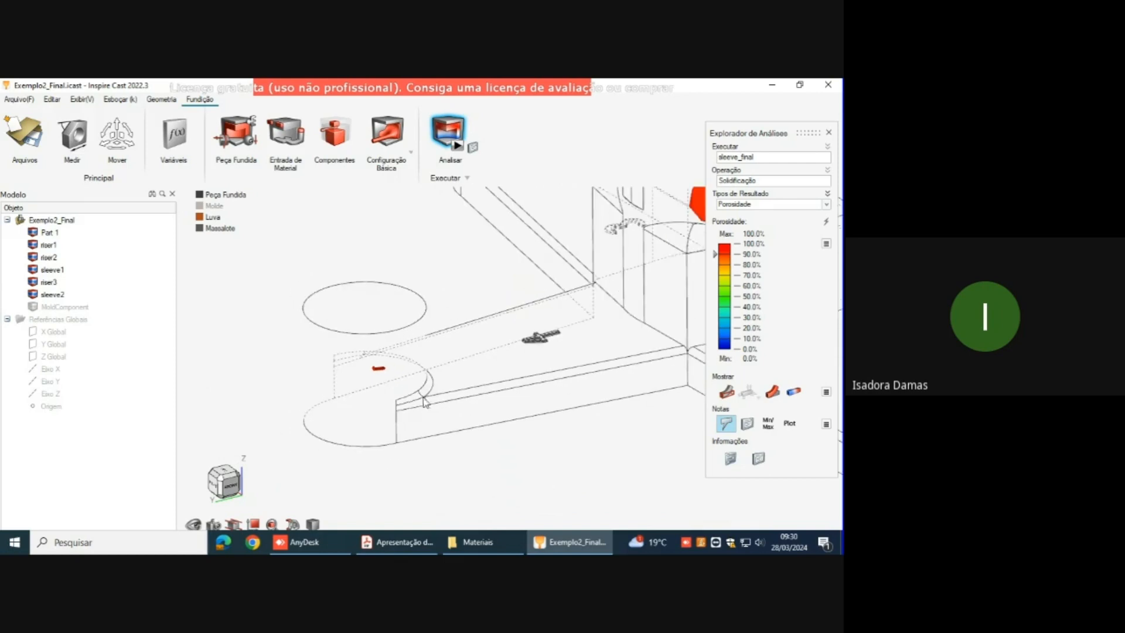
mouse_move(396, 354)
middle_mouse_down()
mouse_move(376, 343)
mouse_move(408, 356)
middle_mouse_up()
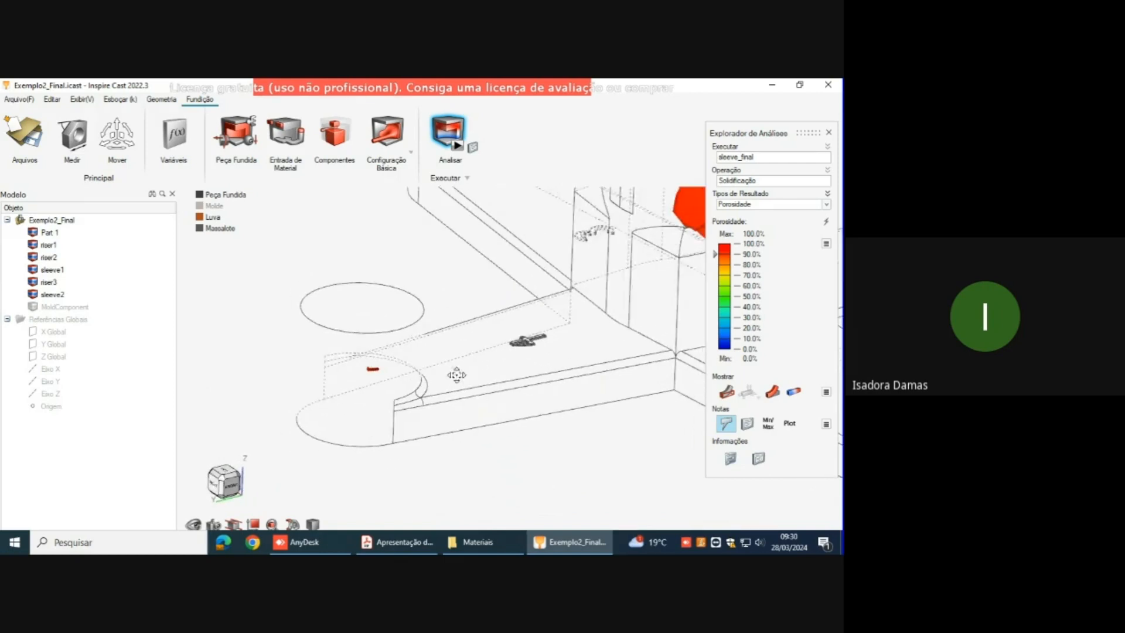
right_click_drag(463, 378, 431, 350)
scroll(364, 378, "down", 5)
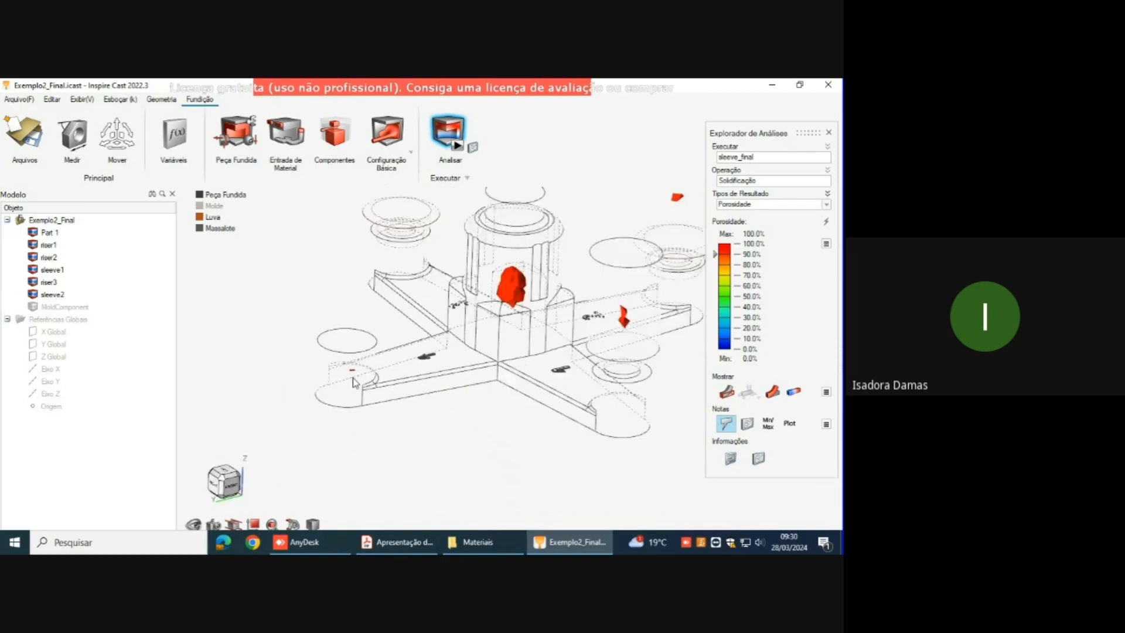
Step: Compare the porosity at the arm end under the unsleeved riser with that at the riserless arm end
scroll(569, 392, "up", 5)
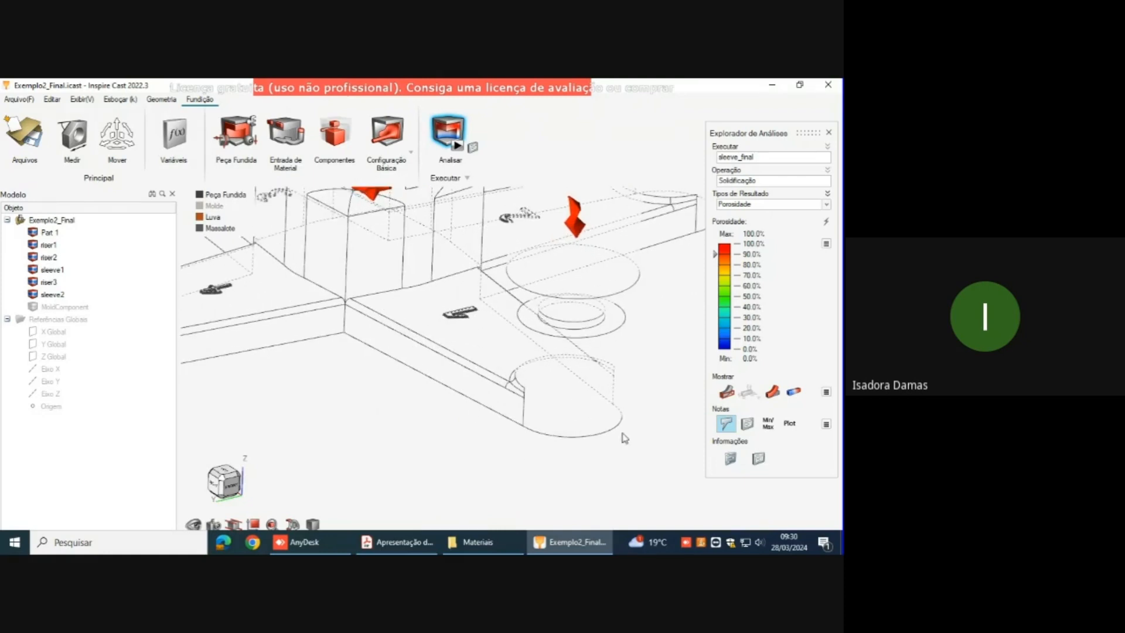
scroll(486, 389, "down", 5)
right_click_drag(502, 342, 576, 386)
scroll(523, 347, "down", 2)
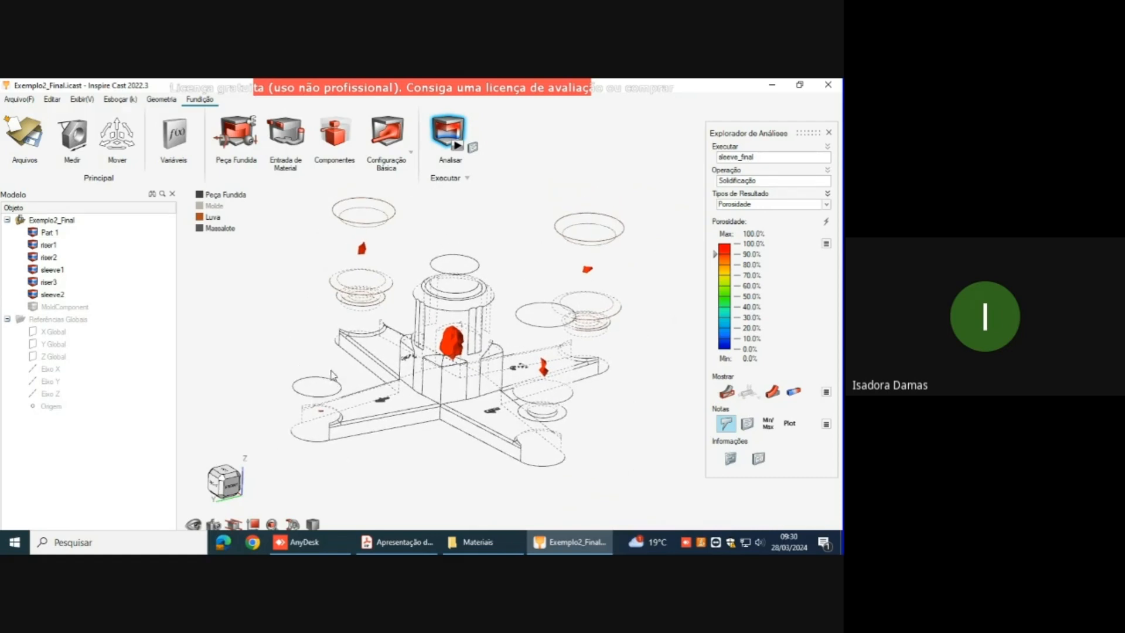
scroll(323, 410, "up", 5)
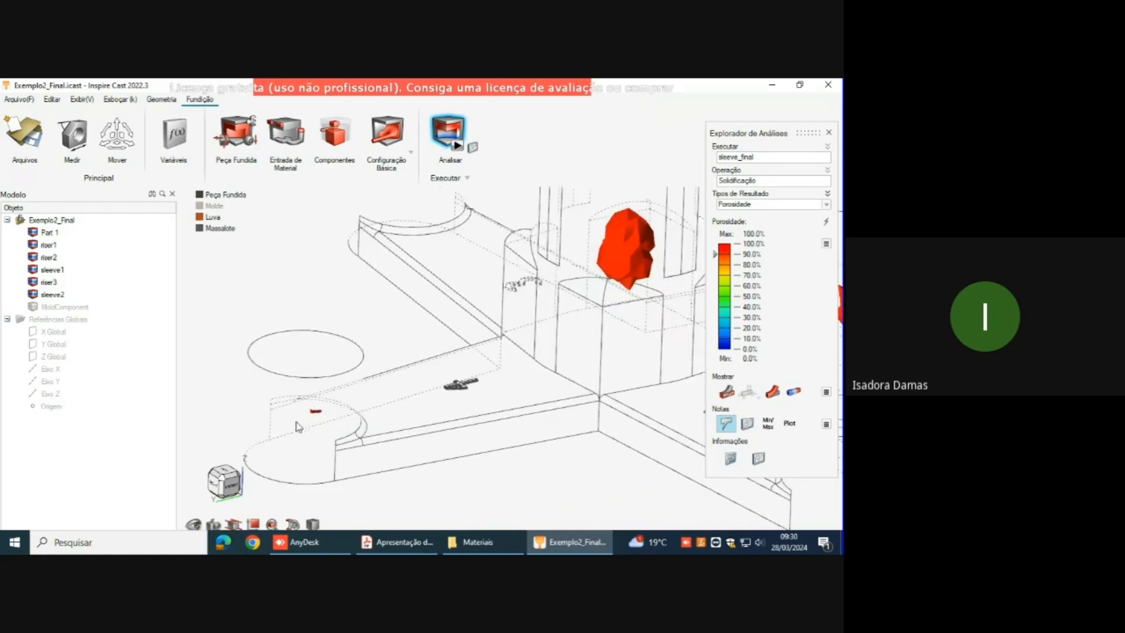
scroll(317, 413, "down", 5)
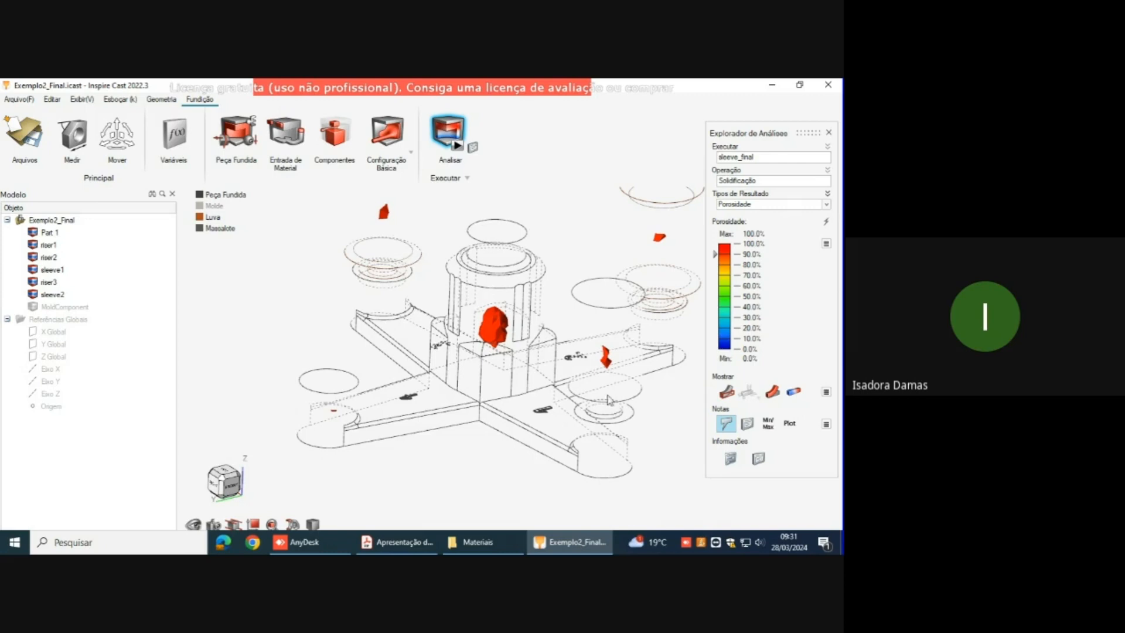
Step: Recheck the porosity at the riserless arm end, and close the analysis explorer to return to the solid model
middle_click_drag(459, 317, 415, 341)
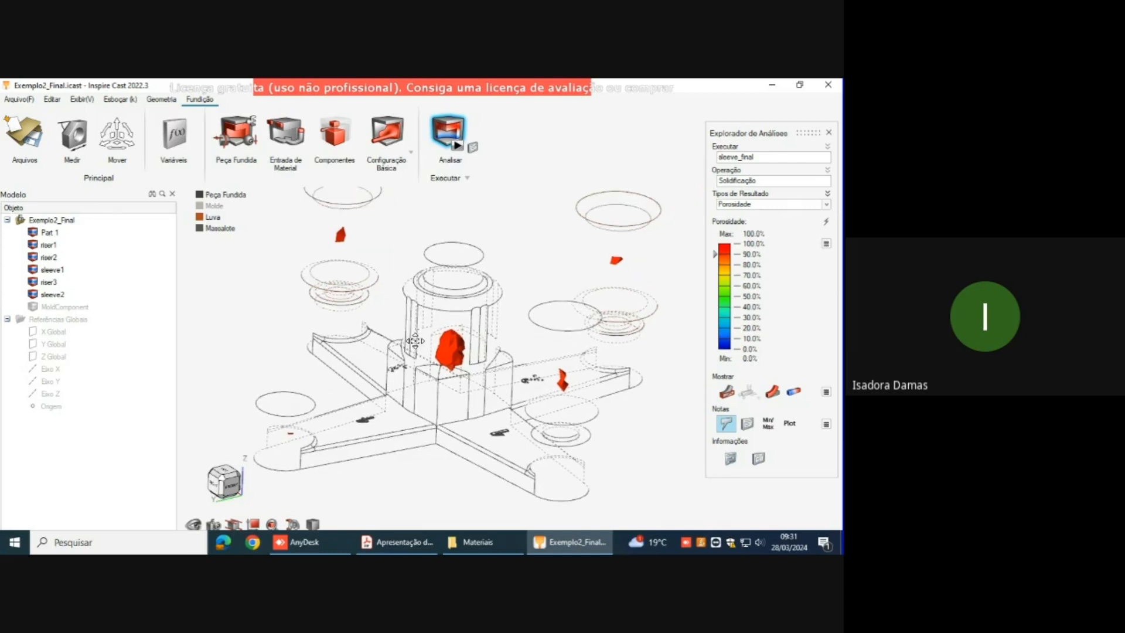
scroll(375, 366, "up", 5)
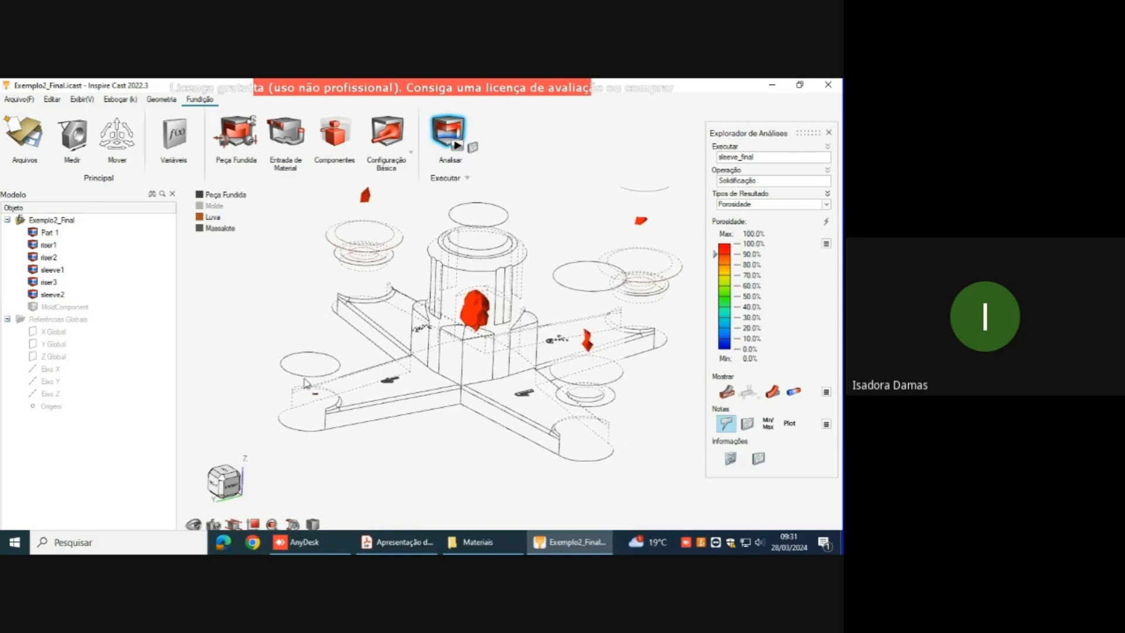
scroll(305, 391, "up", 1)
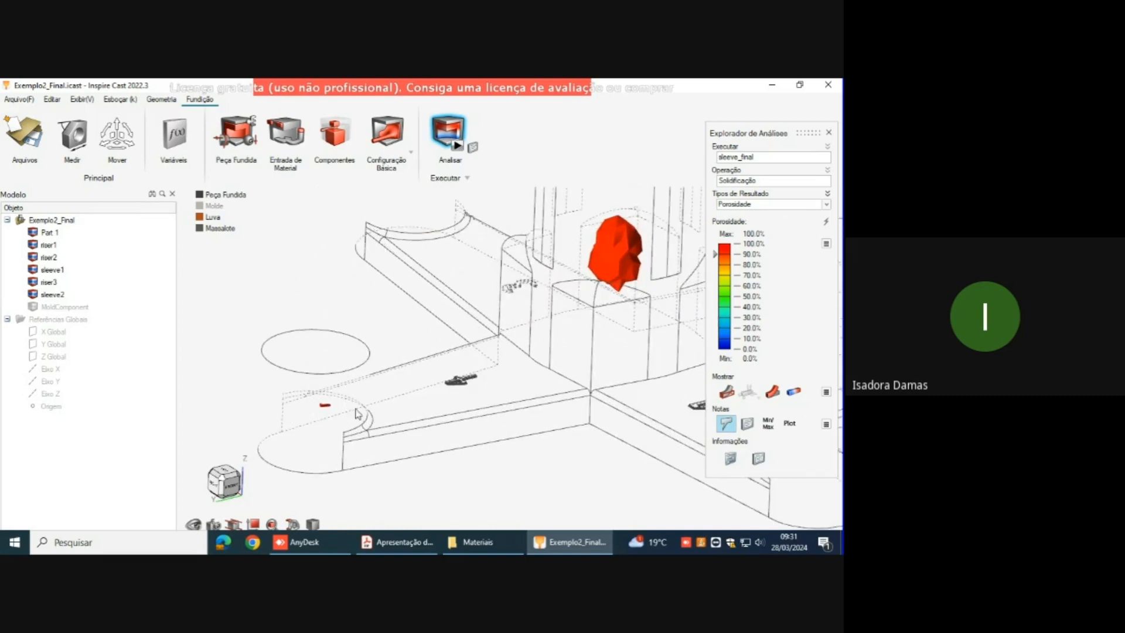
scroll(364, 371, "down", 3)
scroll(490, 375, "down", 3)
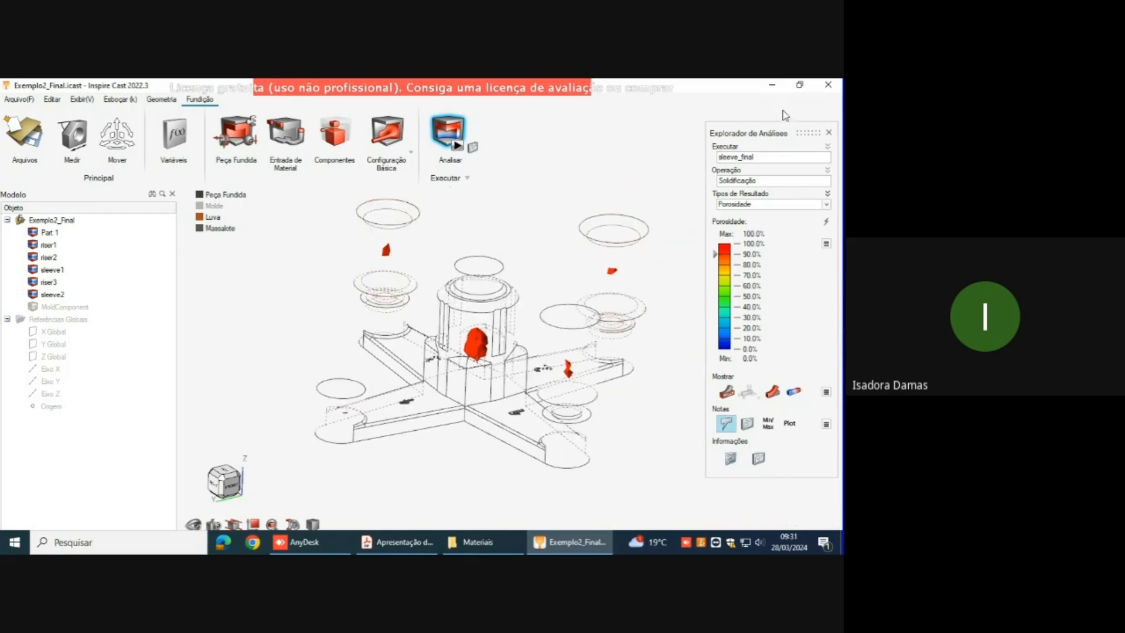
left_click(829, 133)
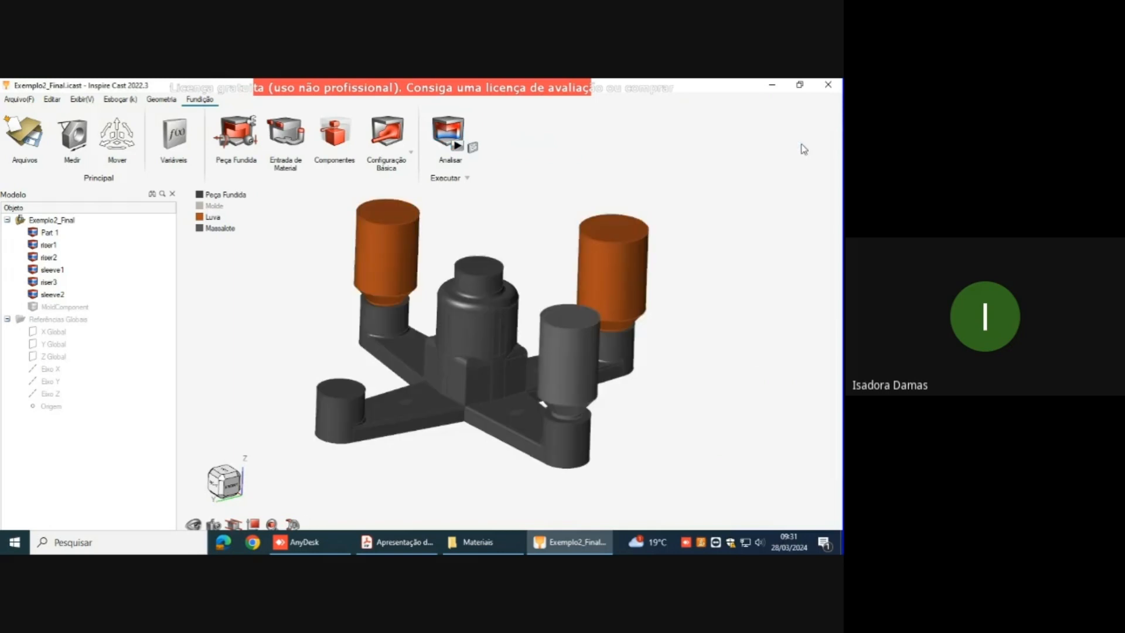
scroll(699, 200, "up", 3)
middle_click_drag(699, 200, 683, 254)
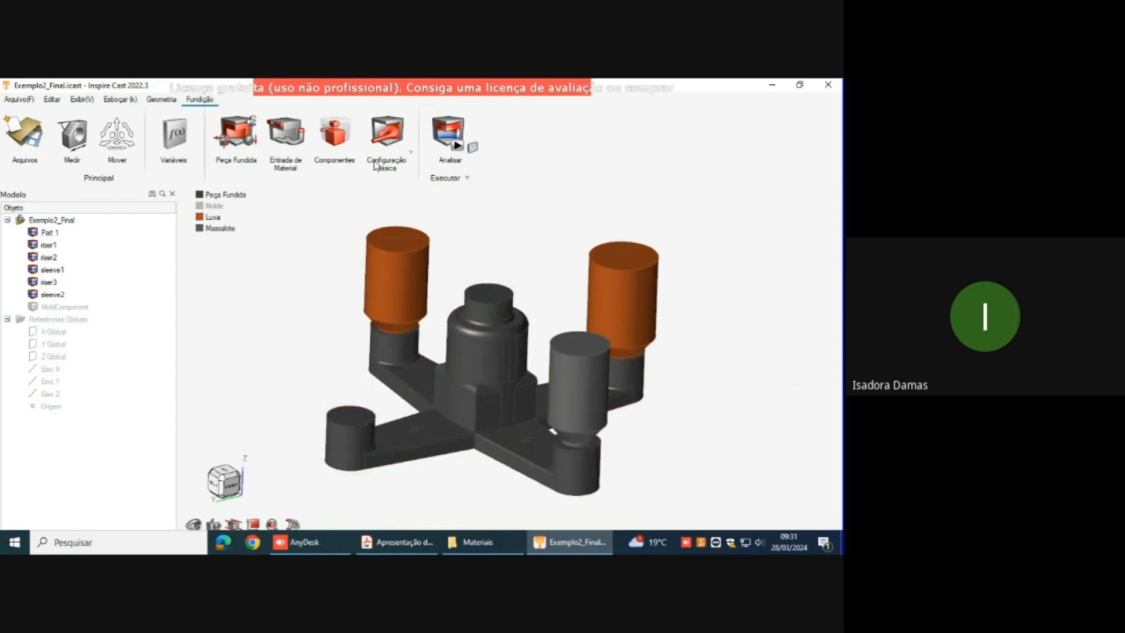
left_click(333, 137)
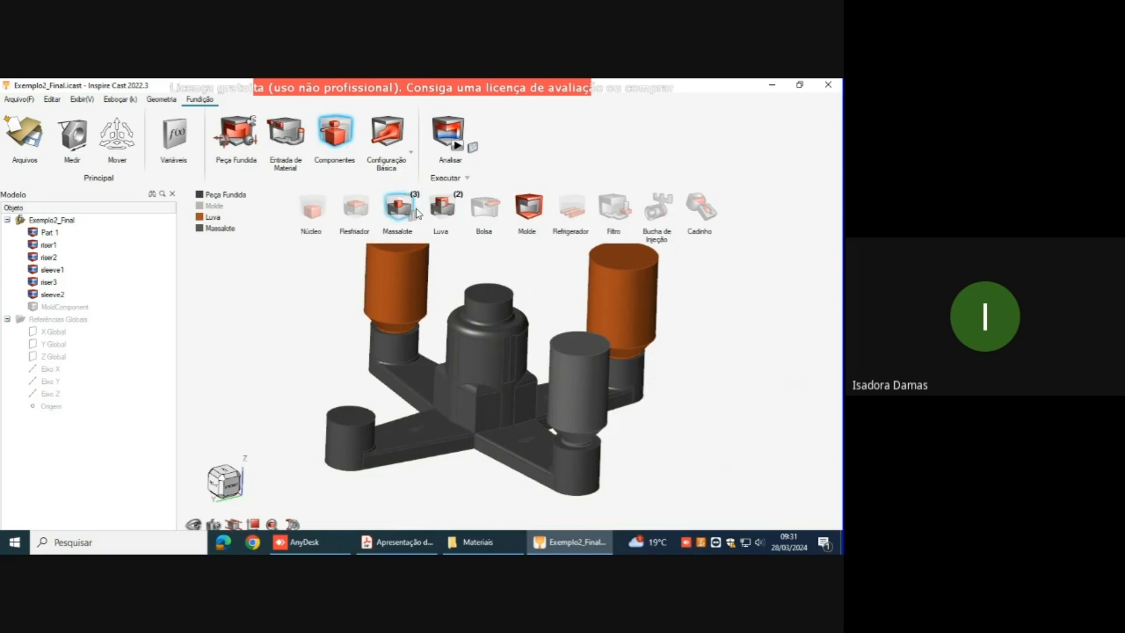
mouse_move(491, 328)
middle_mouse_down()
mouse_move(499, 378)
mouse_move(502, 328)
mouse_move(496, 340)
middle_mouse_up()
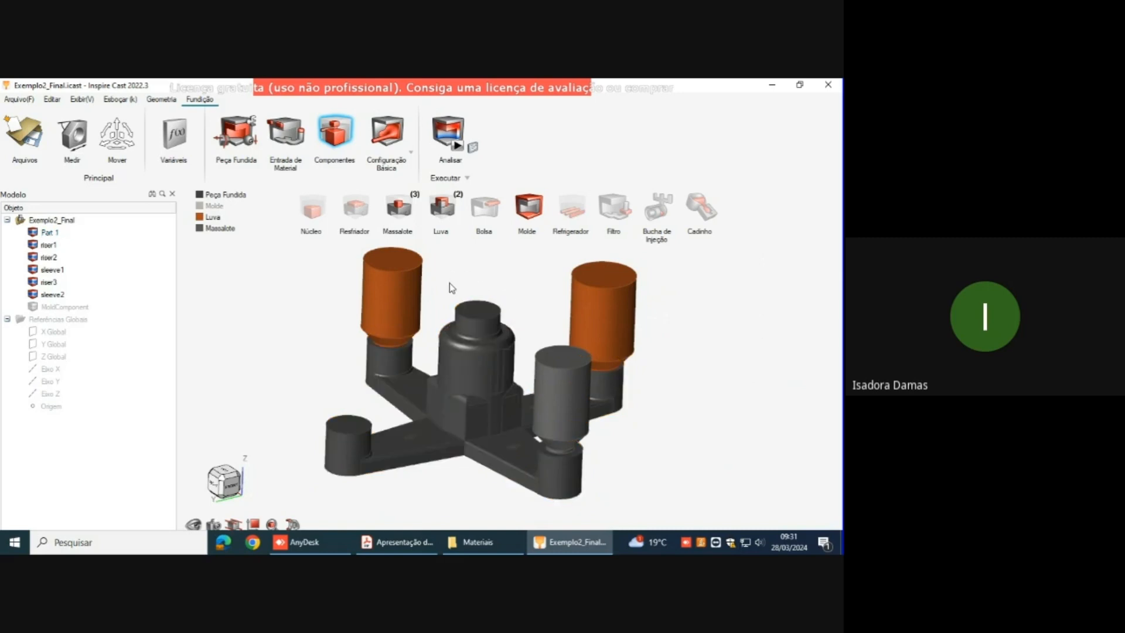
scroll(460, 300, "down", 1)
right_click_drag(457, 297, 432, 293)
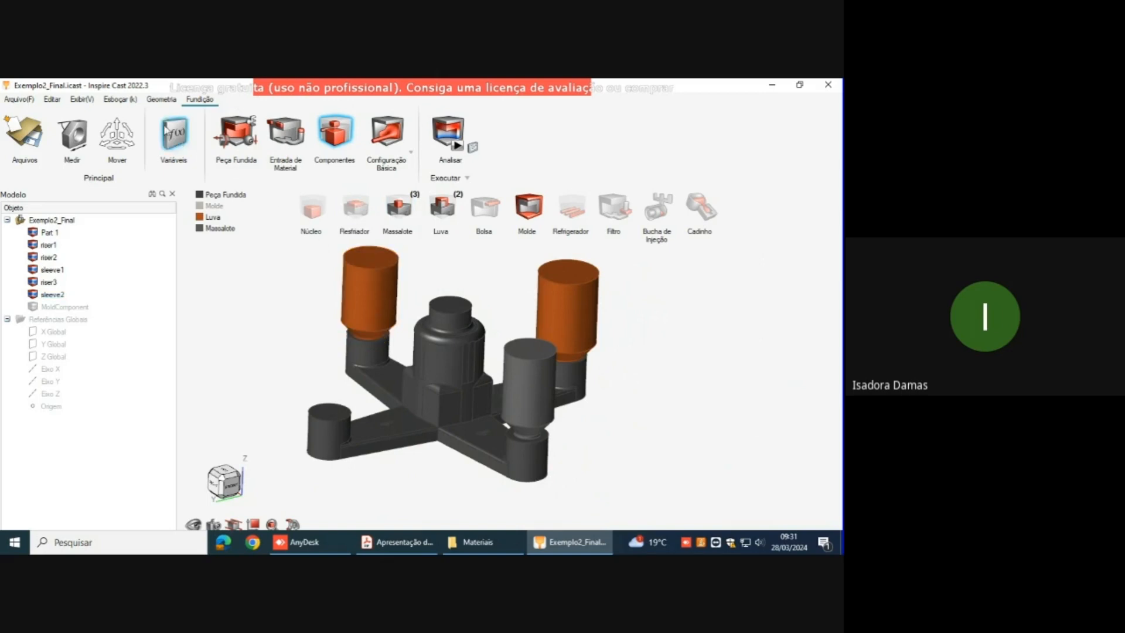
left_click(151, 101)
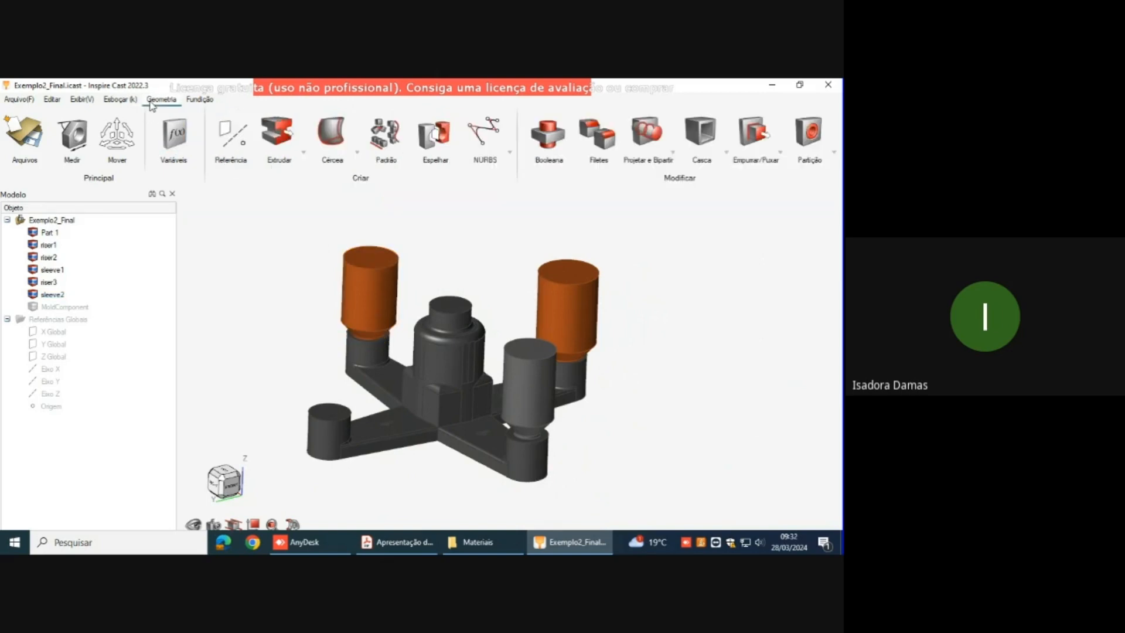
left_click(379, 271)
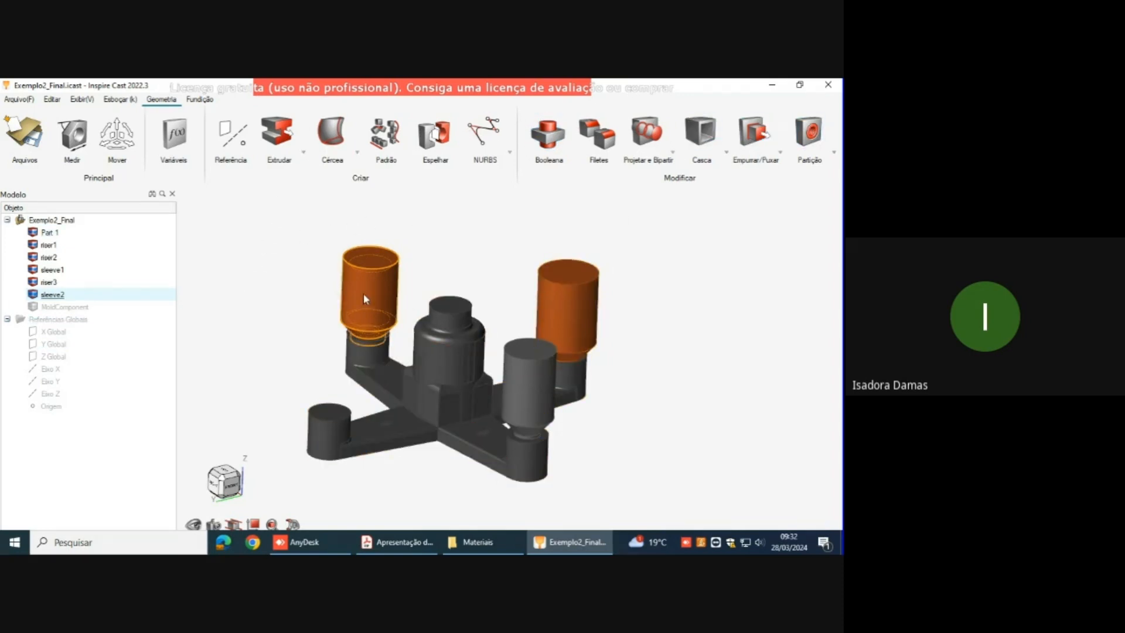
Step: Try a riser (Massalote) on the top face of the central hub, and delete it
left_click(200, 99)
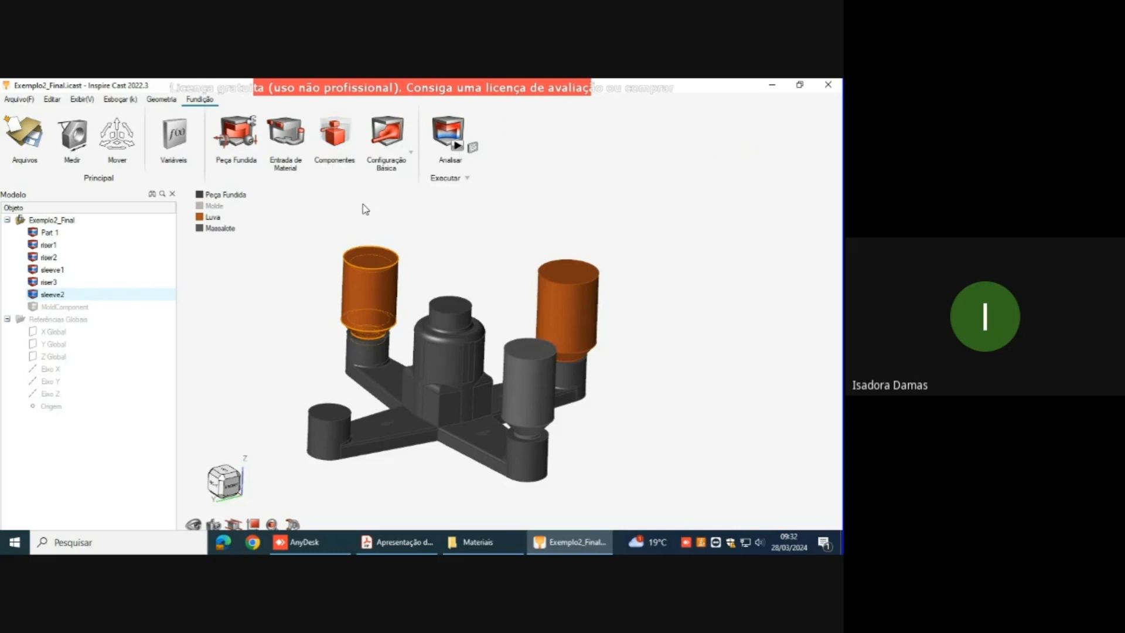
left_click(334, 135)
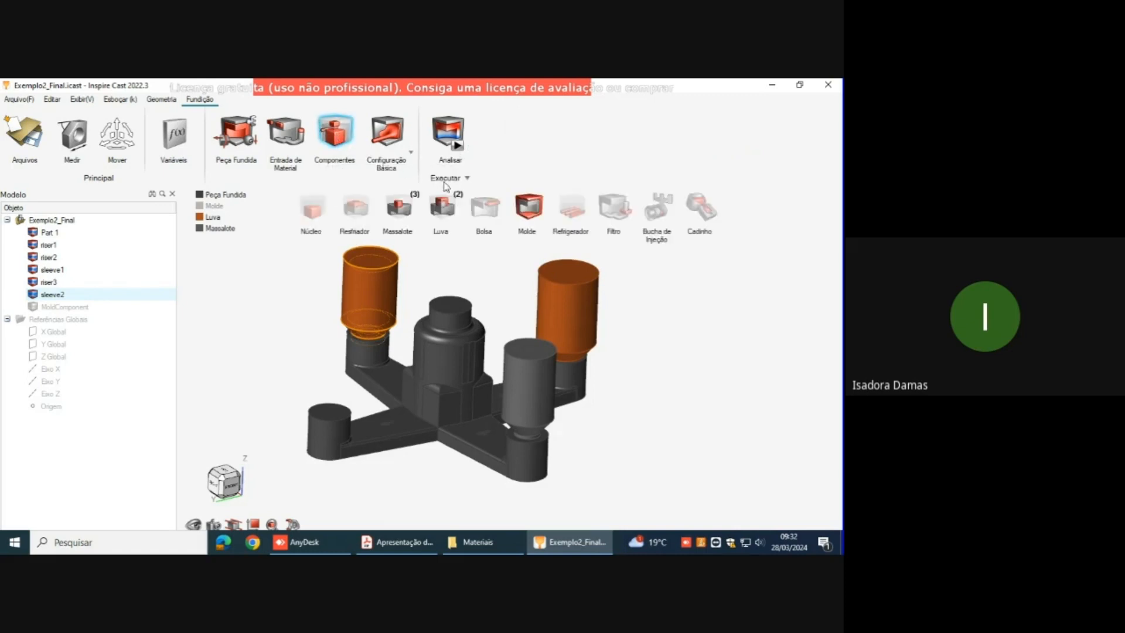
left_click(400, 207)
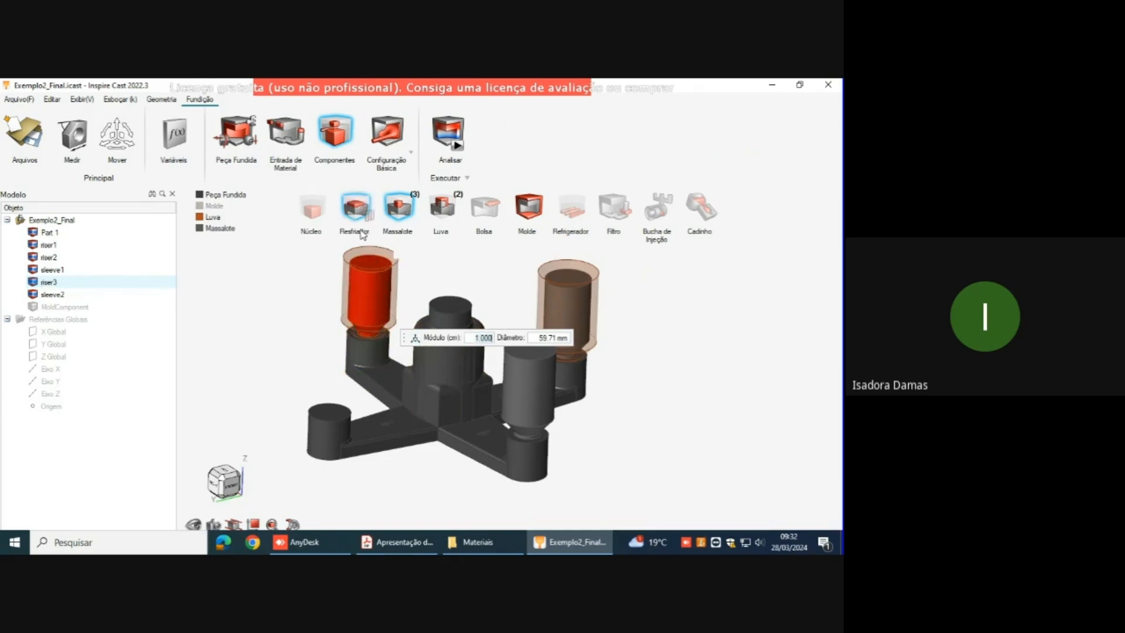
middle_click_drag(475, 360, 452, 320)
right_click_drag(453, 320, 449, 321)
scroll(420, 323, "up", 4)
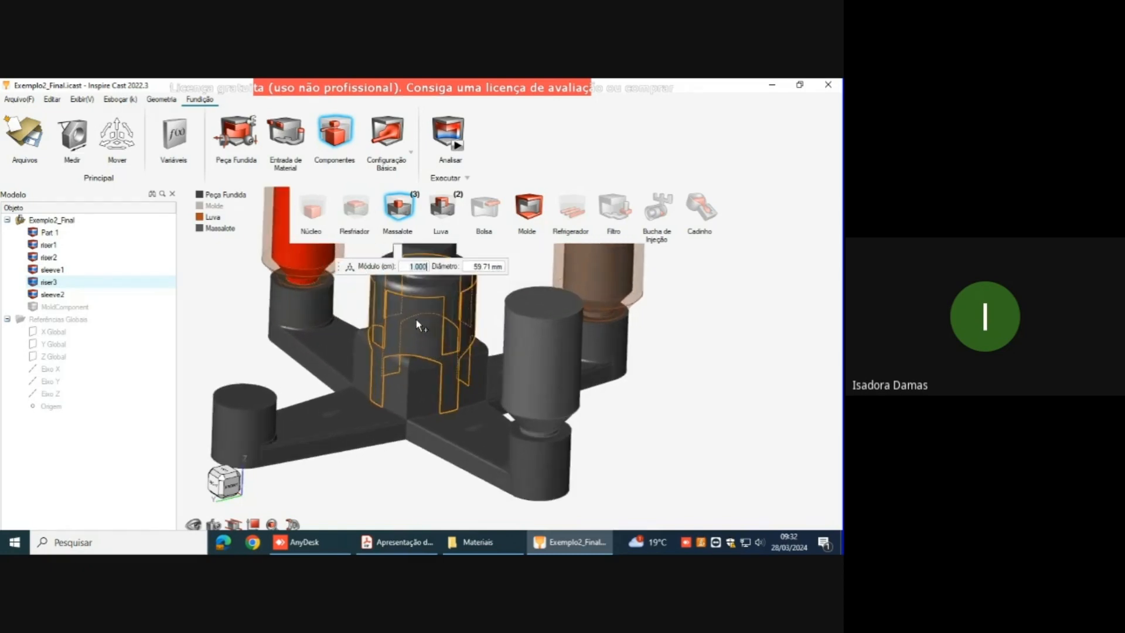
scroll(419, 317, "up", 2)
scroll(445, 375, "down", 3)
right_click_drag(449, 284, 436, 333)
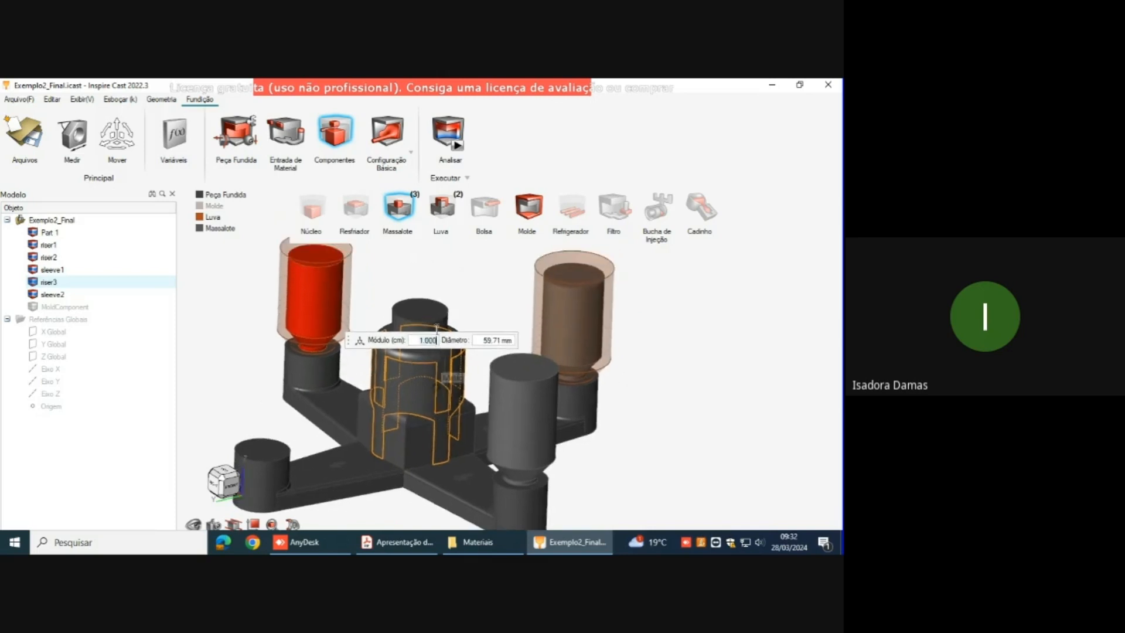
left_click(424, 307)
right_click_drag(423, 382, 443, 355)
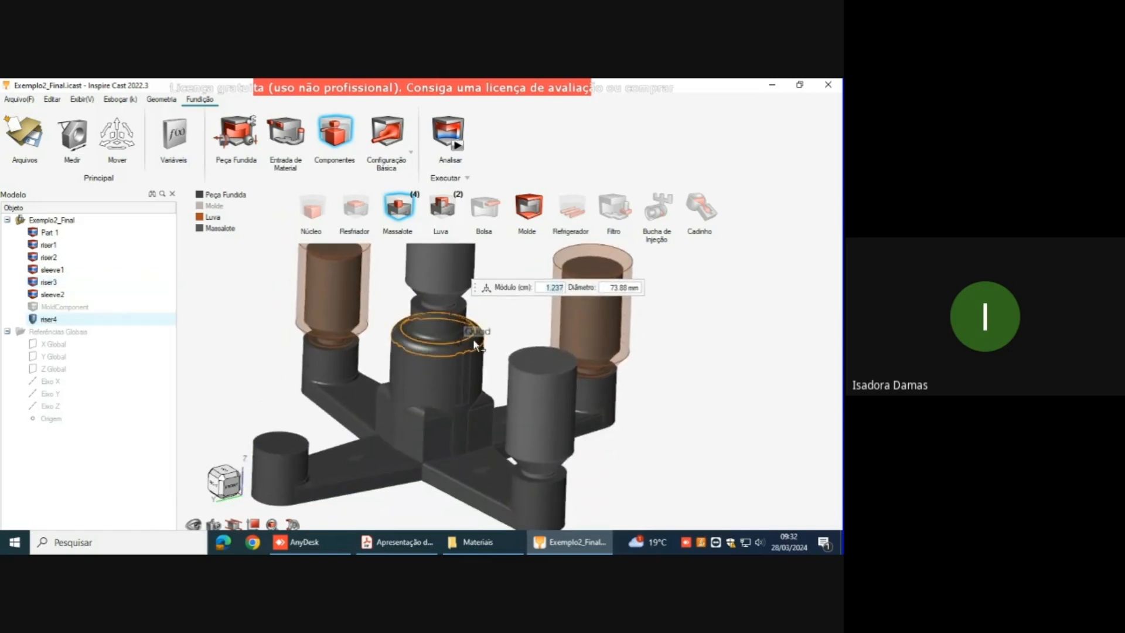
key("Escape")
key("Delete")
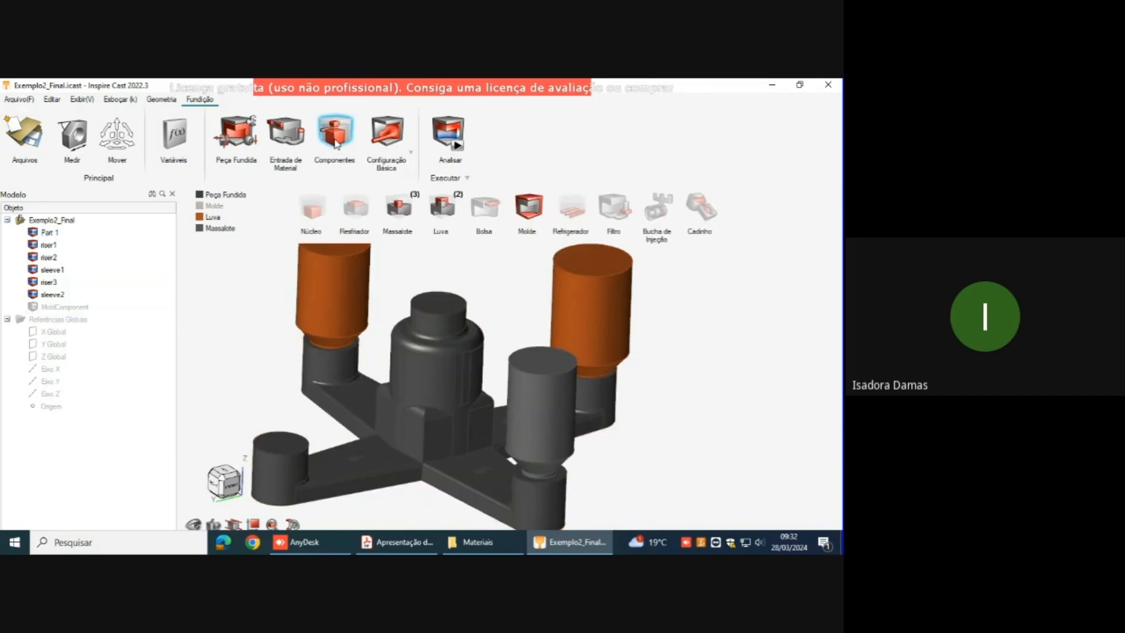
Step: Add a riser (Massalote) to the side face of the central hub and rotate the view to see it
left_click(399, 208)
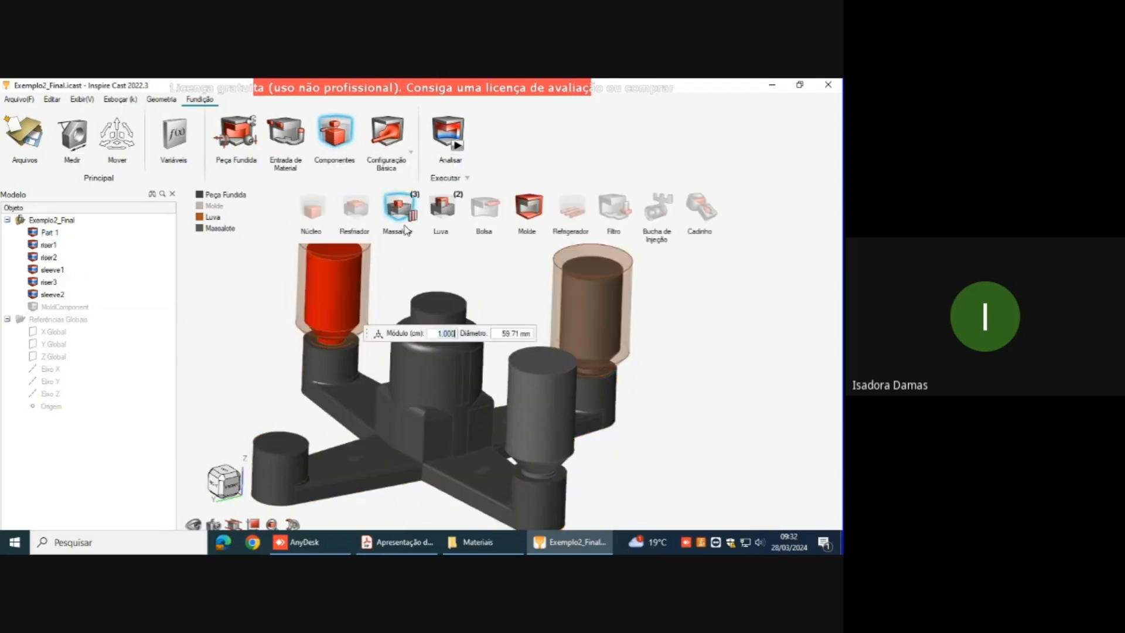
left_click(427, 383)
right_click_drag(426, 359, 555, 332)
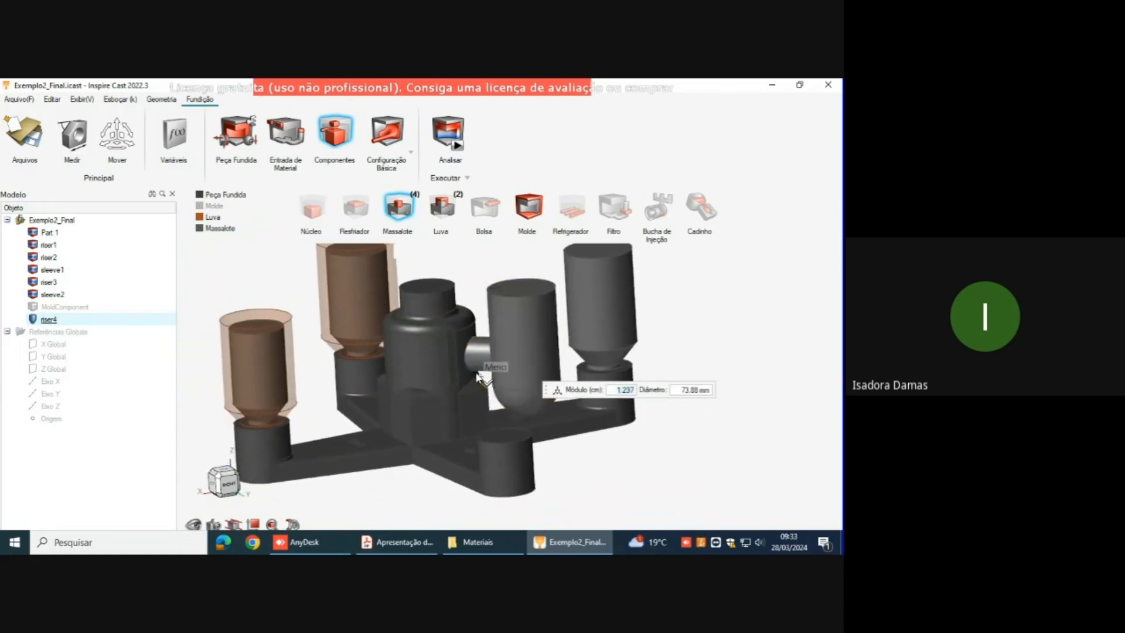
Step: Bring up the move and rotate handles on the hub's side riser, shift it slightly downward, and reselect the riser
left_click(557, 391)
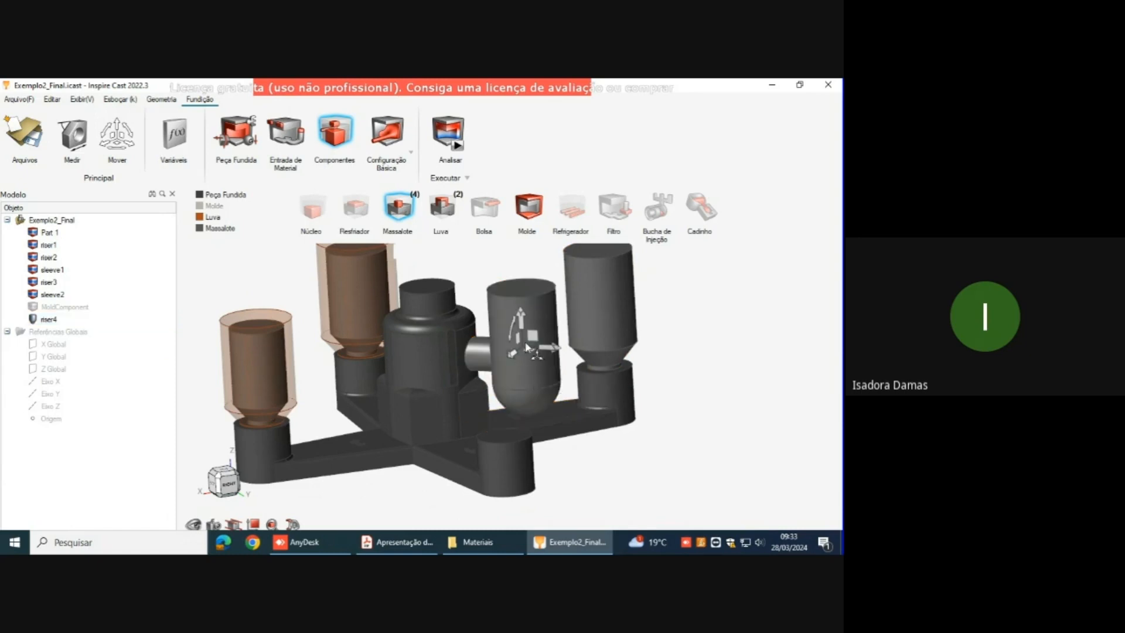
mouse_move(520, 326)
left_mouse_down()
mouse_move(518, 313)
mouse_move(511, 329)
left_mouse_up()
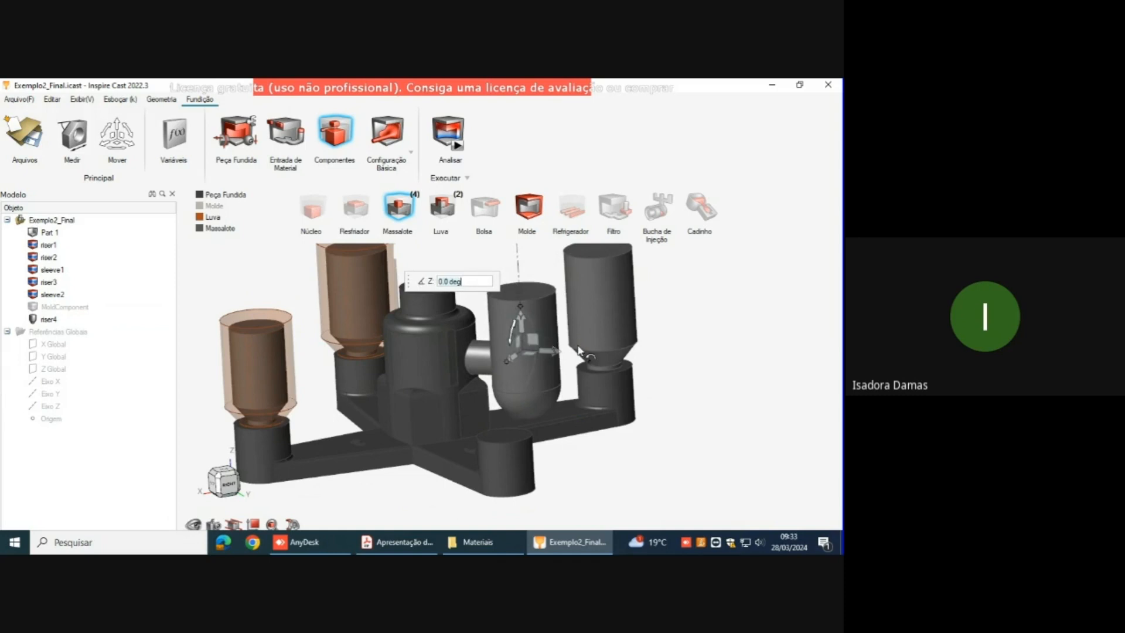
left_click(500, 316)
scroll(502, 317, "down", 3)
mouse_move(427, 306)
right_mouse_down()
mouse_move(441, 311)
mouse_move(436, 287)
mouse_move(436, 300)
right_mouse_up()
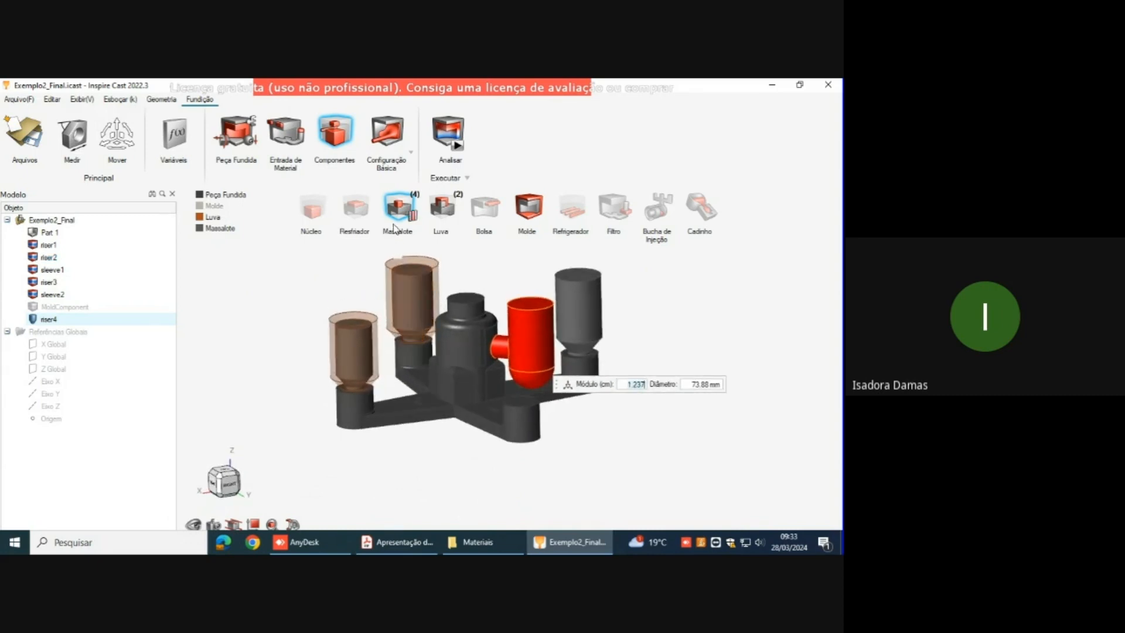
Step: Switch to the training PDF in Edge and advance from the Exemplo 2 slide to the Fundição por Processo de Gravidade title slide
mouse_move(404, 84)
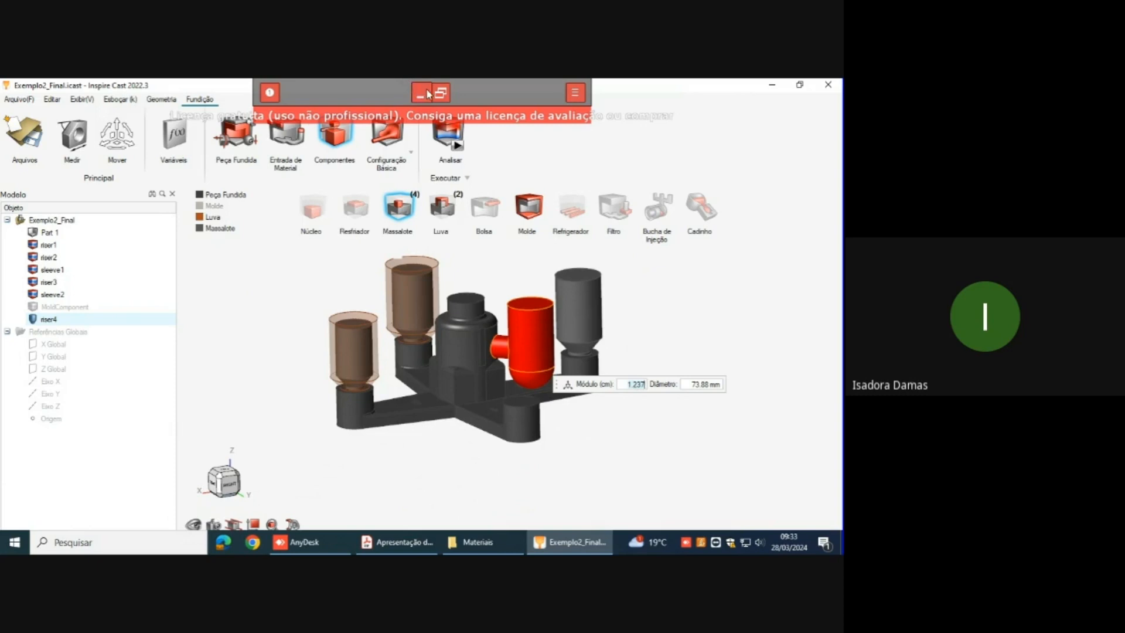
left_click(426, 93)
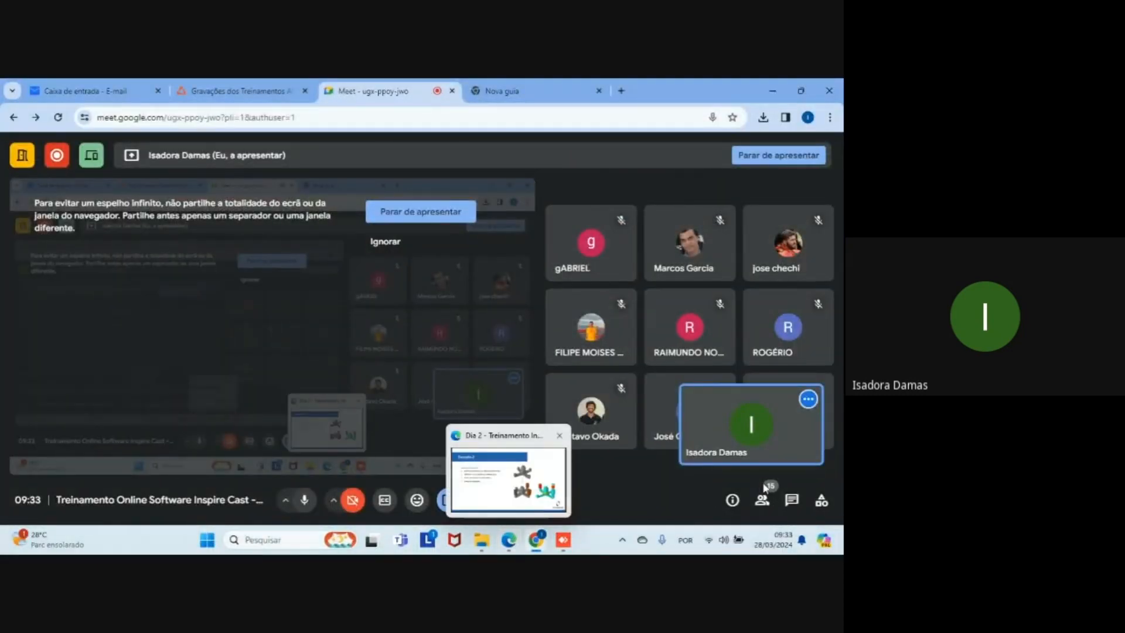
mouse_move(499, 545)
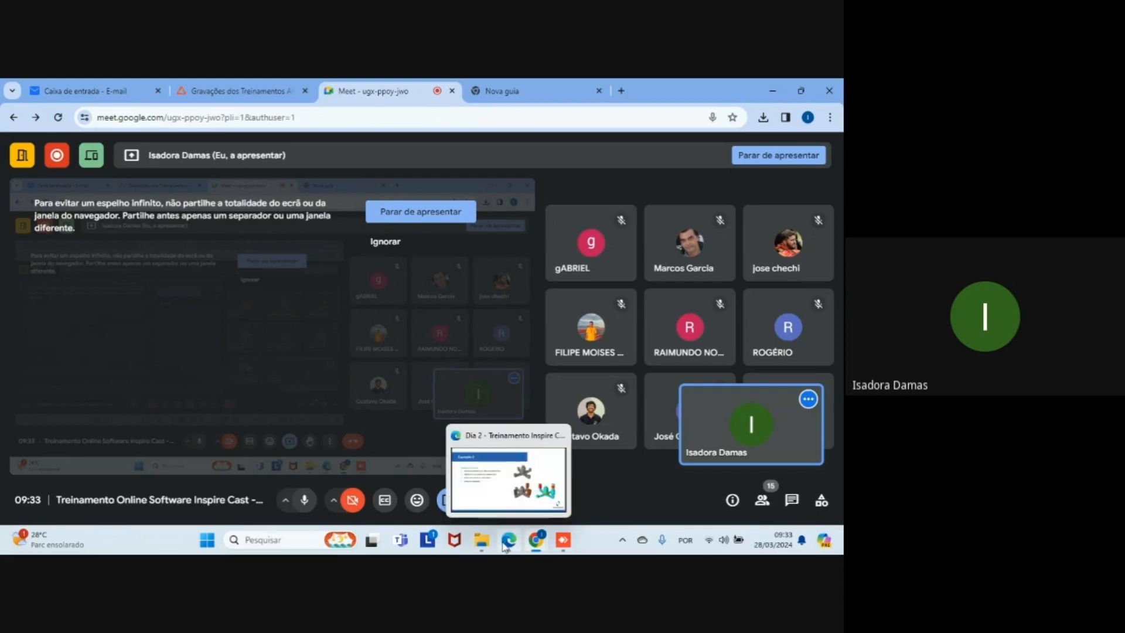
left_click(488, 465)
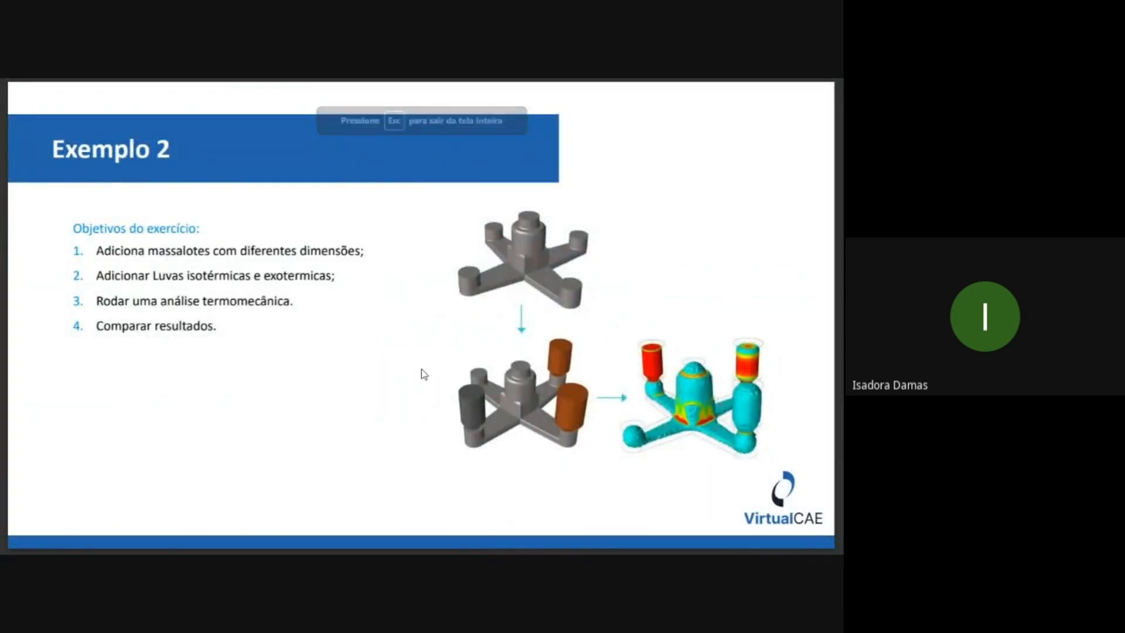
key("Right")
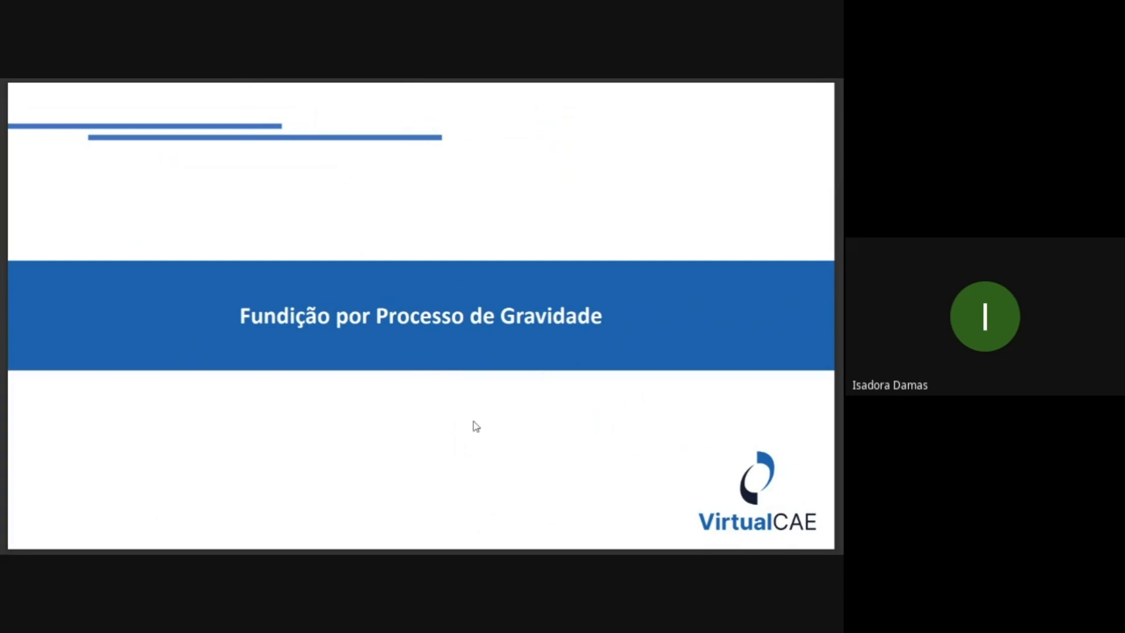
Step: Switch back to Inspire Cast in the AnyDesk session and open the gravity process (Processo de Gravidade) parameters
key("alt+Tab")
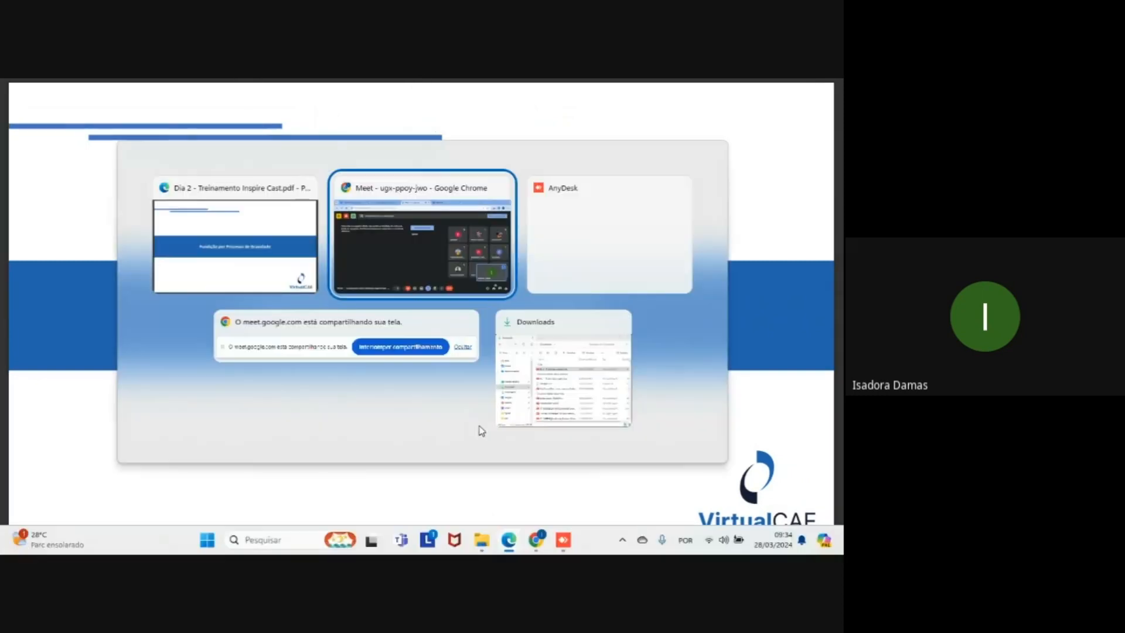
left_click(563, 547)
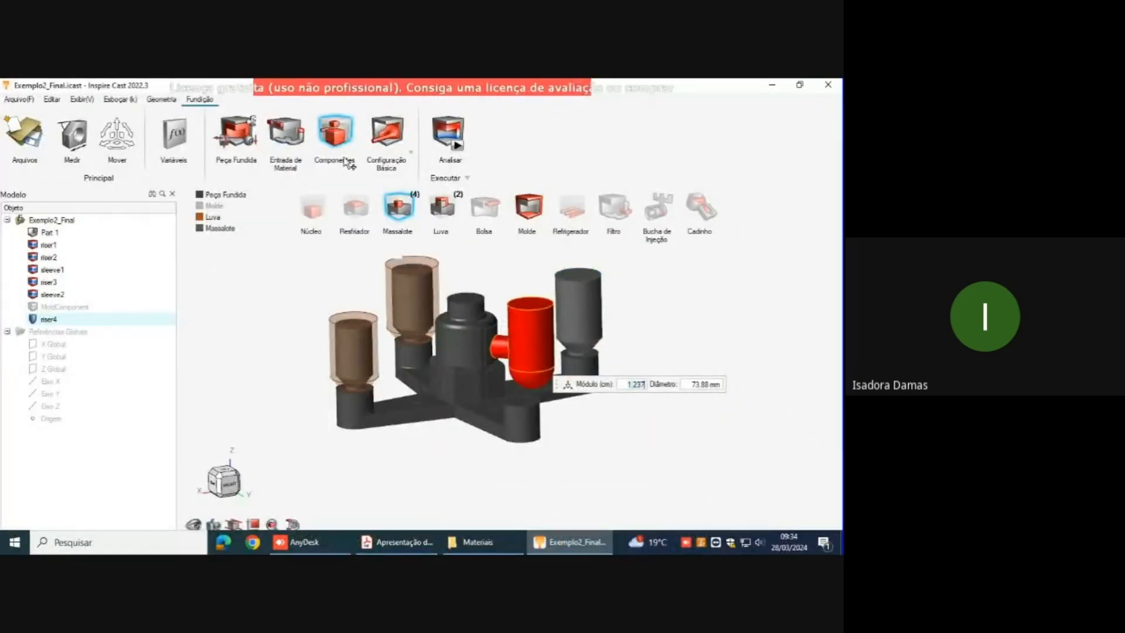
left_click(412, 154)
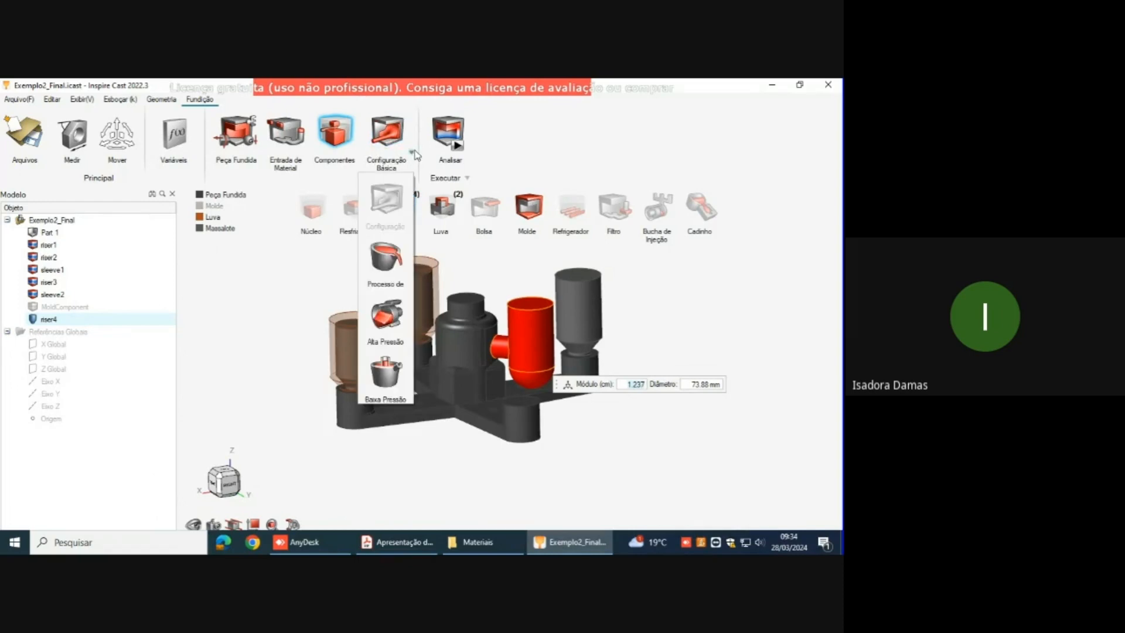
left_click(386, 261)
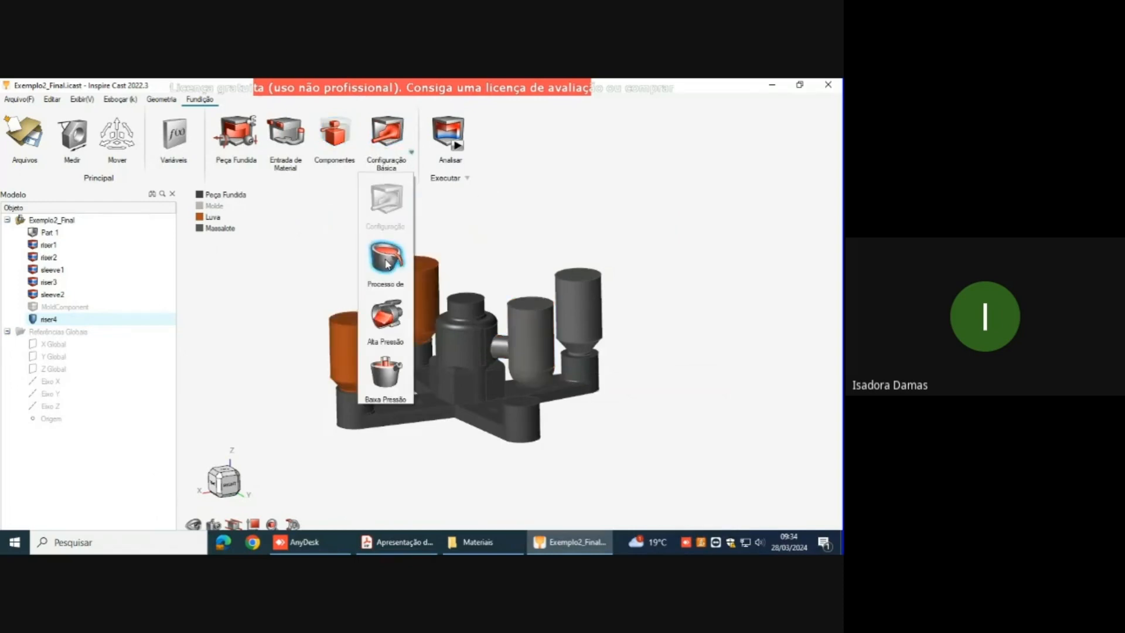
left_click_drag(484, 300, 479, 205)
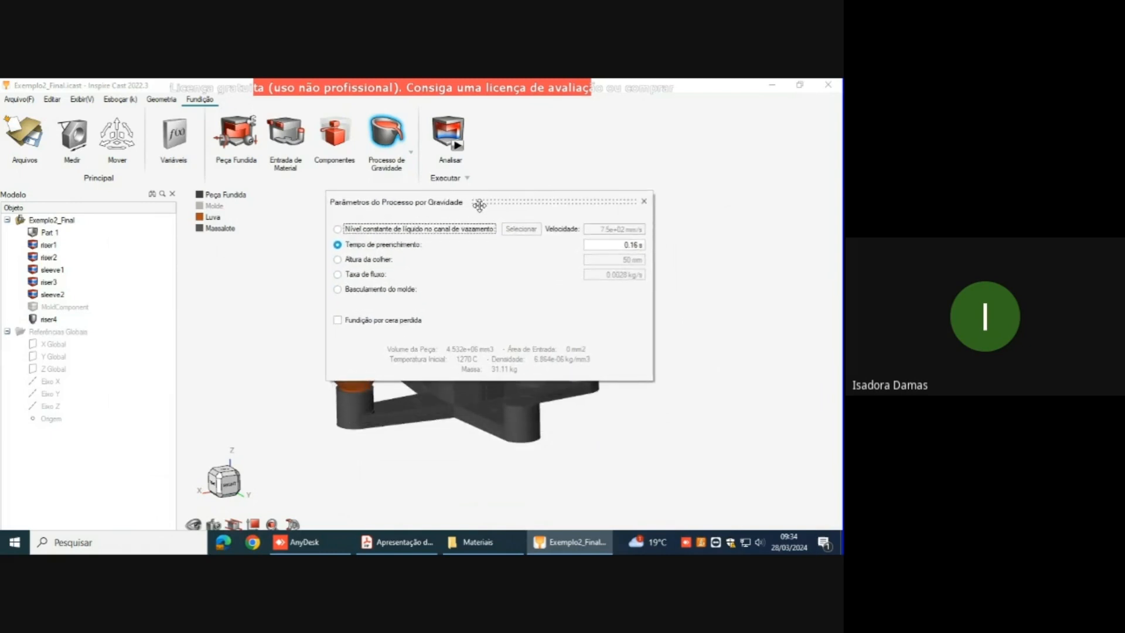
Step: Try the Altura da colher filling option, select Taxa de fluxo instead, and switch back to the gravity casting slides
left_click(392, 264)
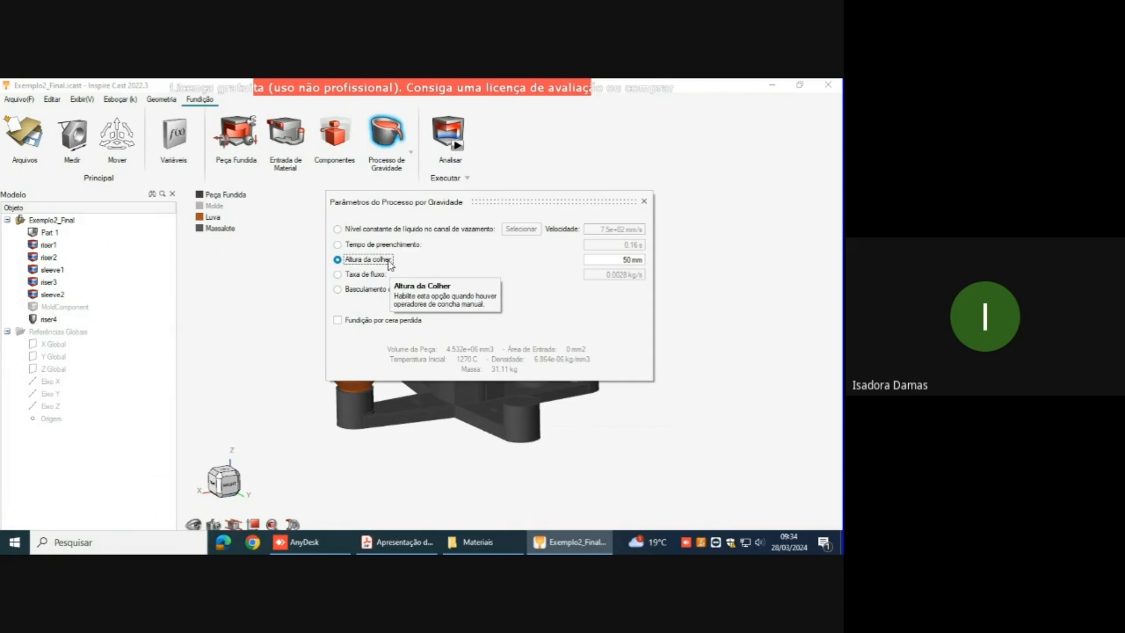
left_click(368, 274)
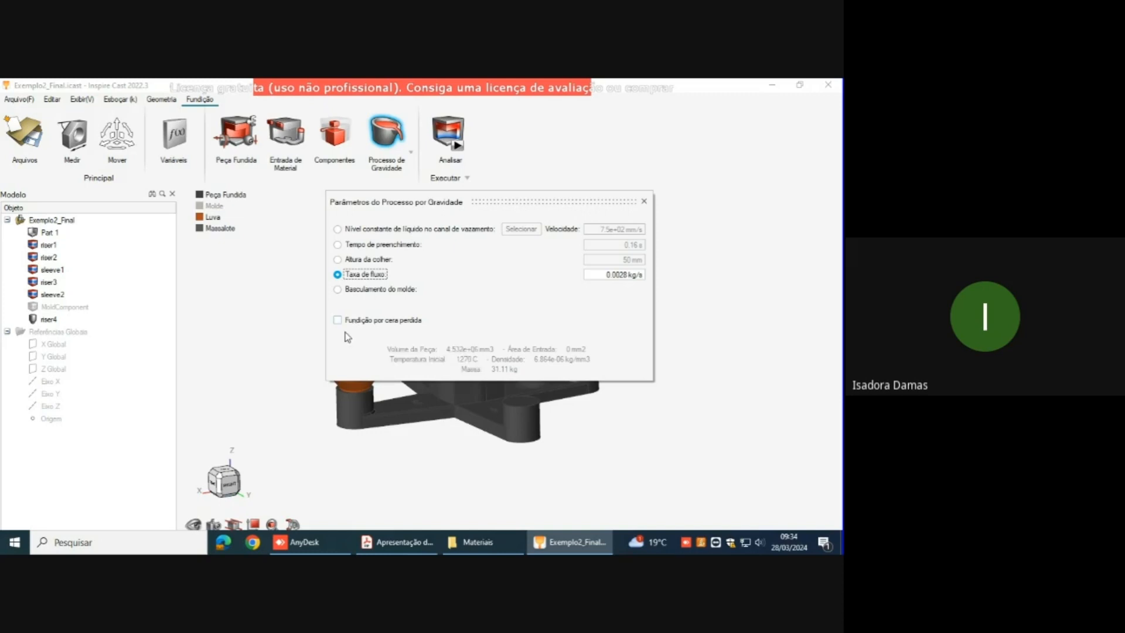
mouse_move(461, 79)
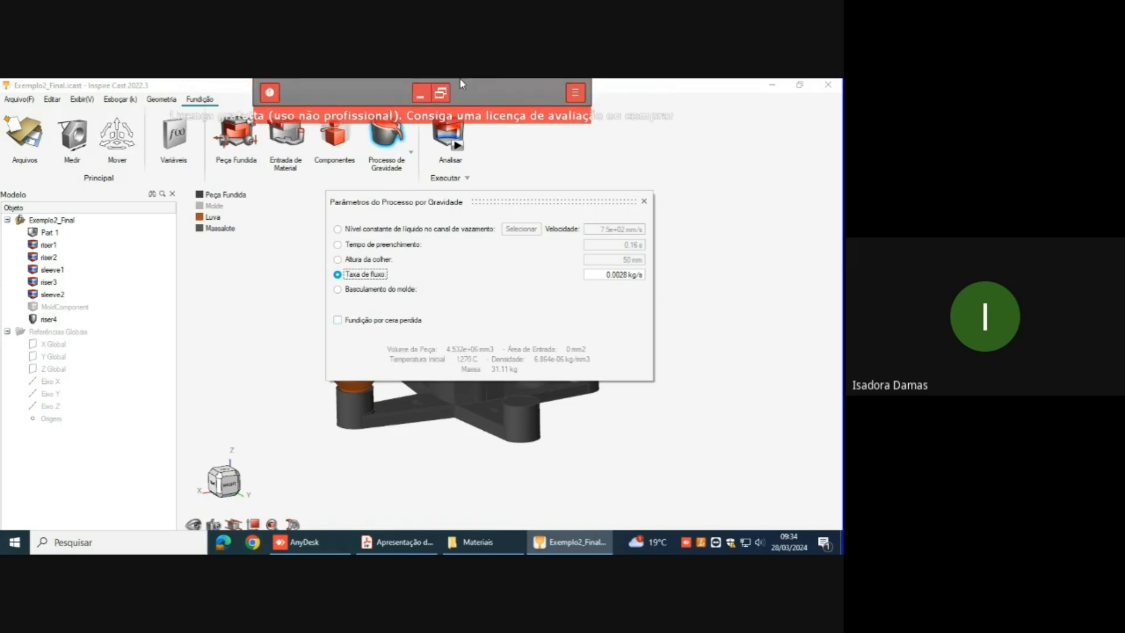
left_click(415, 96)
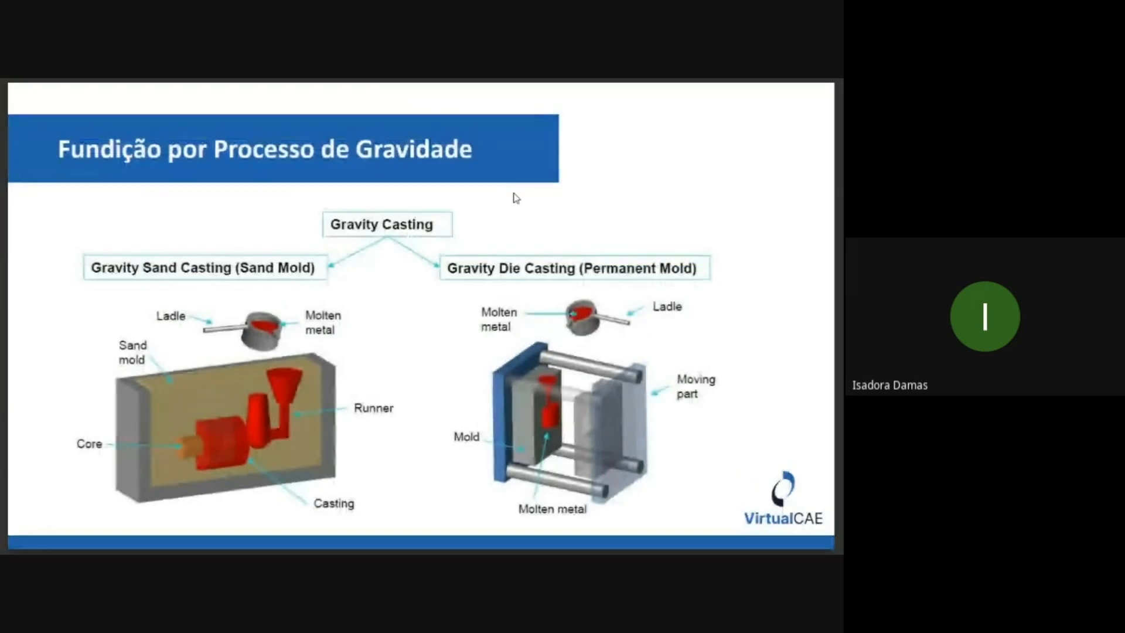
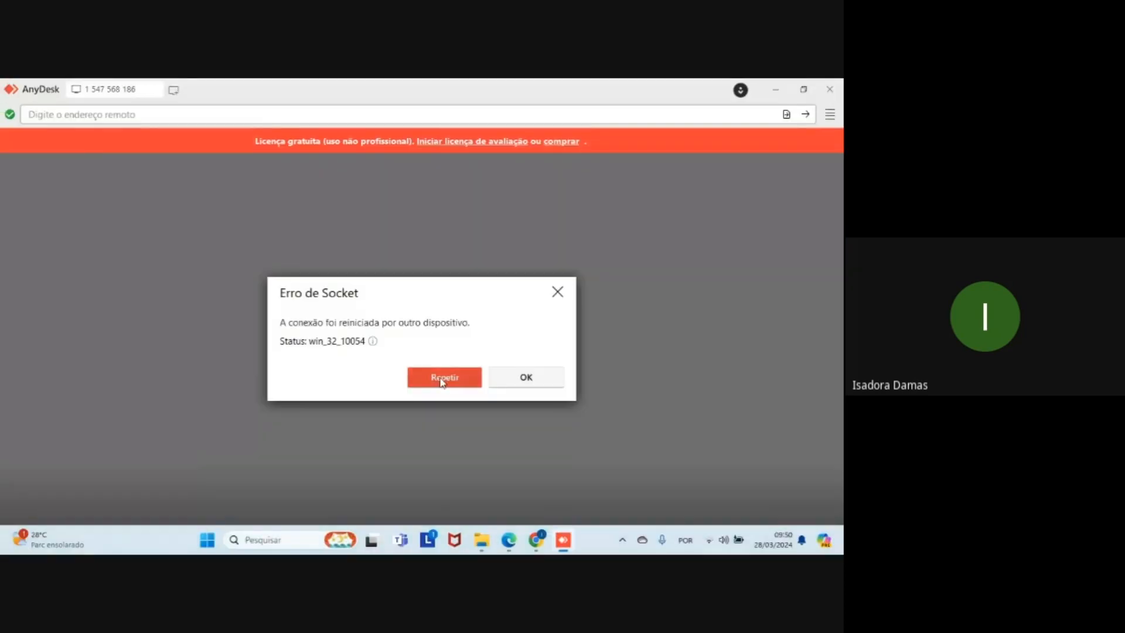
Step: Reconnect the AnyDesk remote session and set it to full-screen mode
left_click(445, 378)
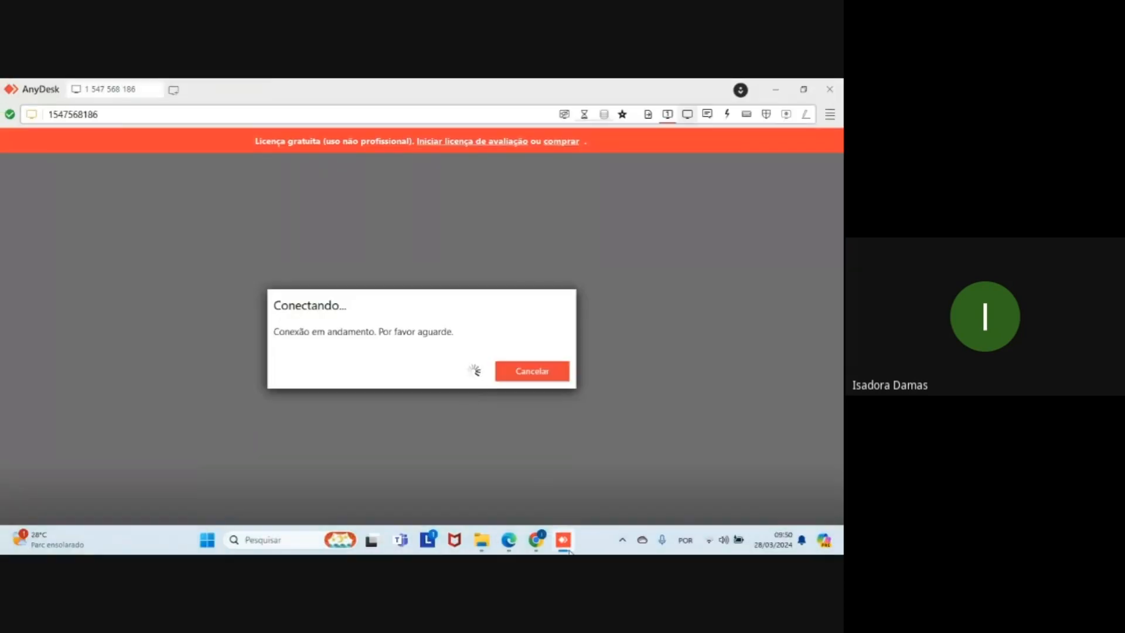
mouse_move(567, 550)
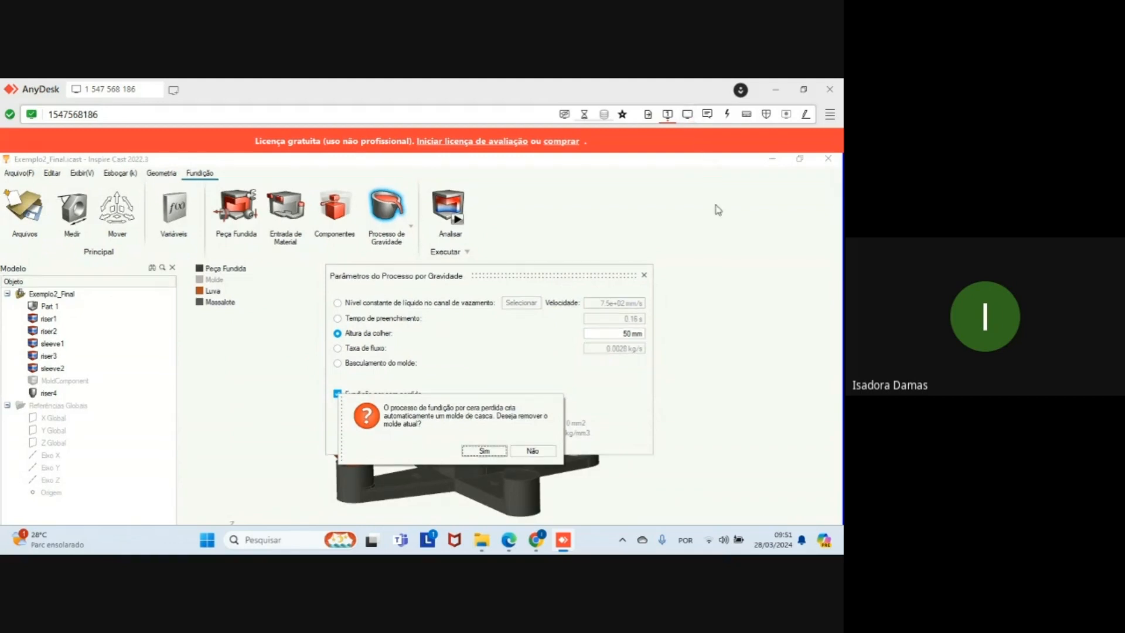
left_click(687, 114)
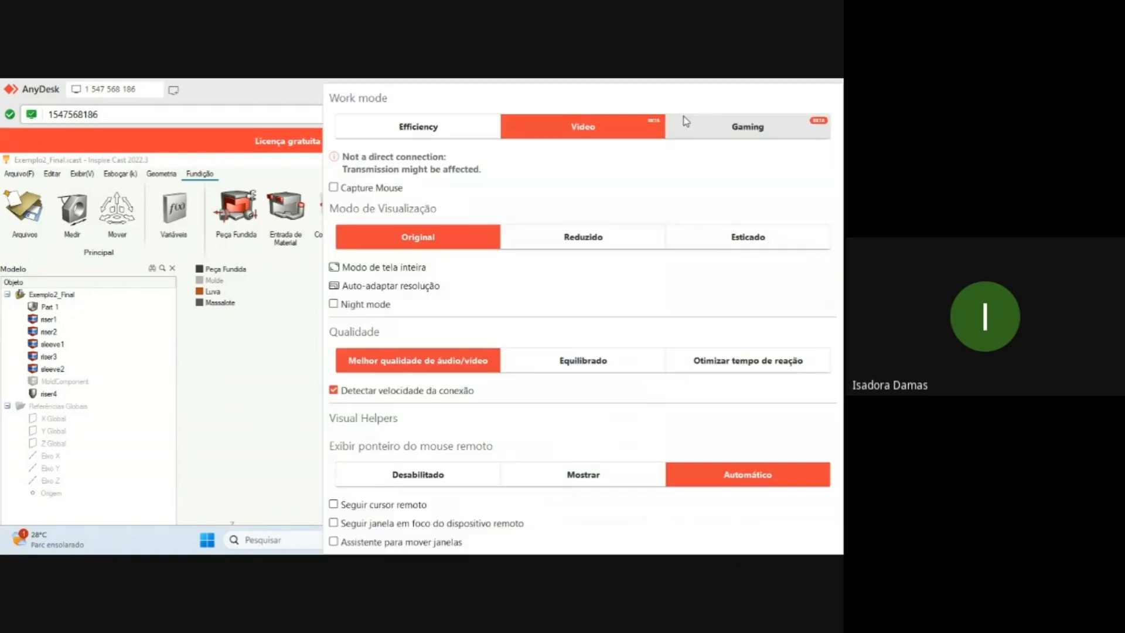
left_click(502, 269)
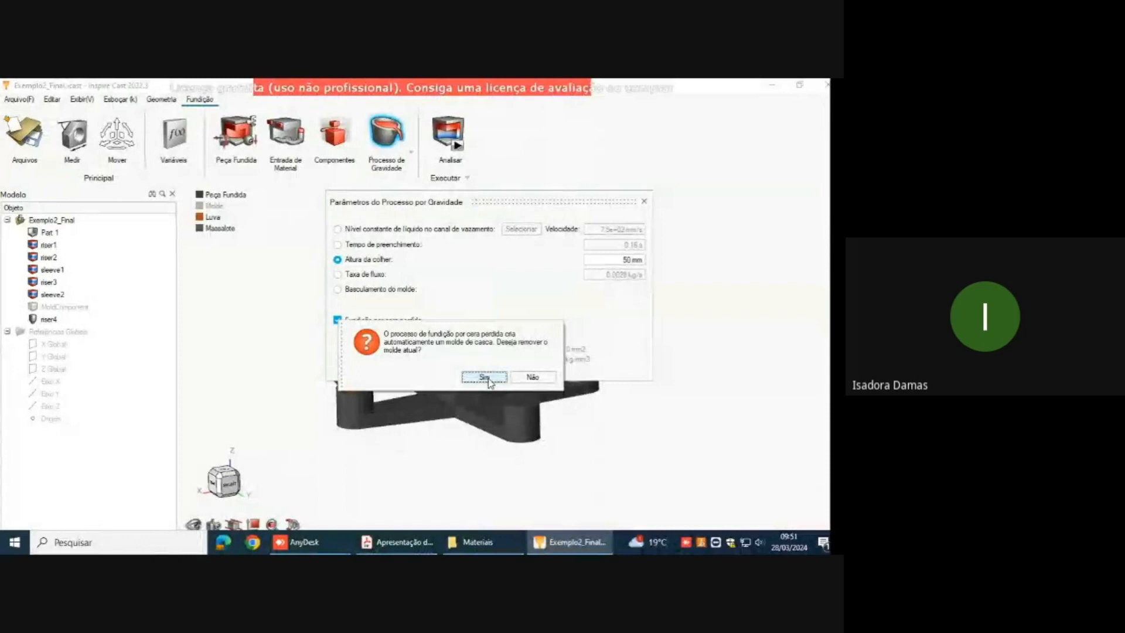
Step: Accept removing the current mold for lost-wax casting, review the shell temperature and mold material options, and close the gravity process parameters
left_click(483, 378)
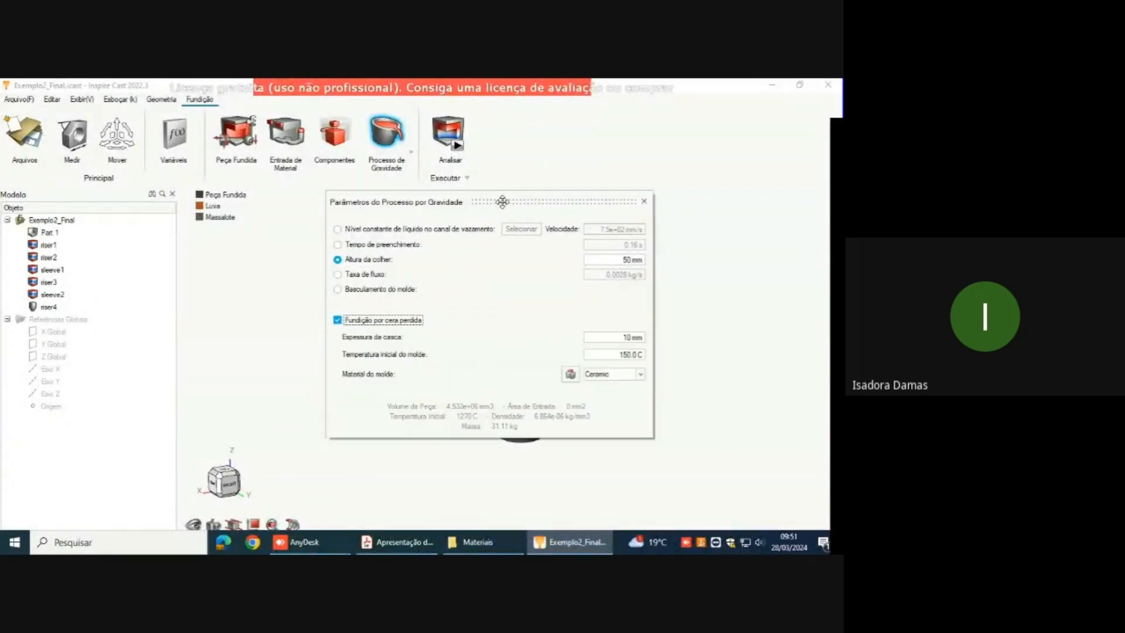
left_click_drag(502, 202, 473, 156)
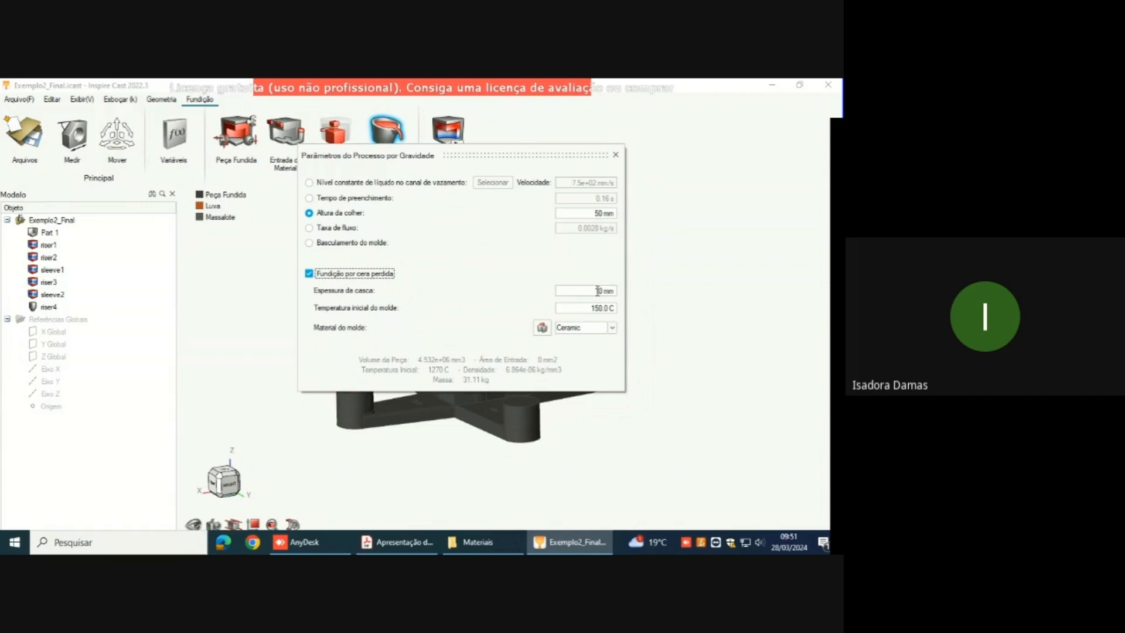
left_click(585, 309)
left_click(612, 327)
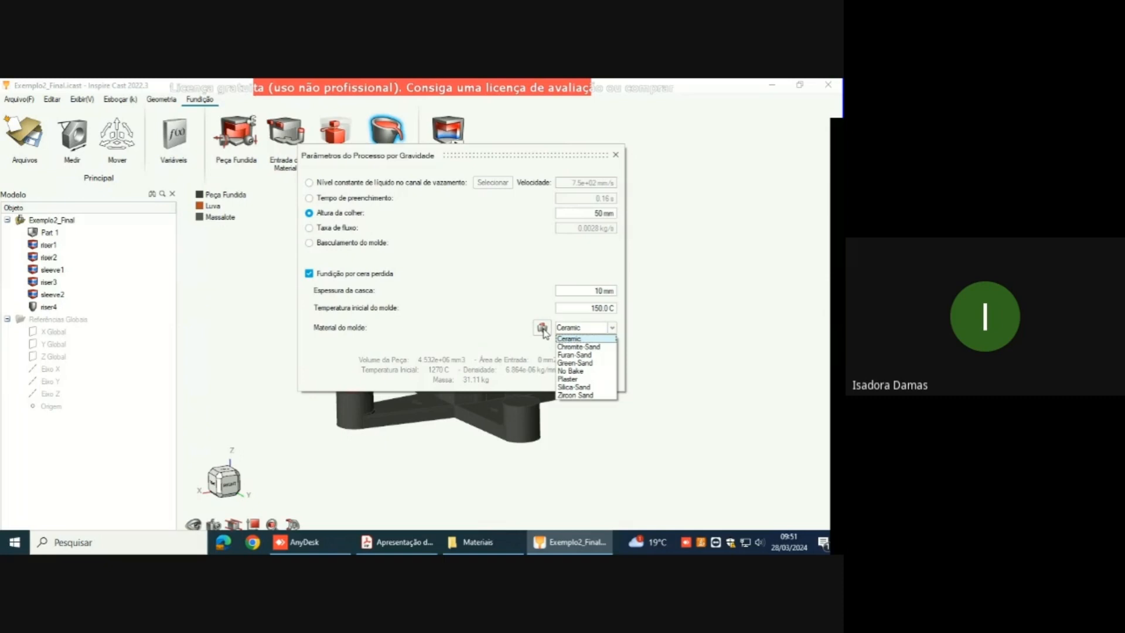
left_click(527, 311)
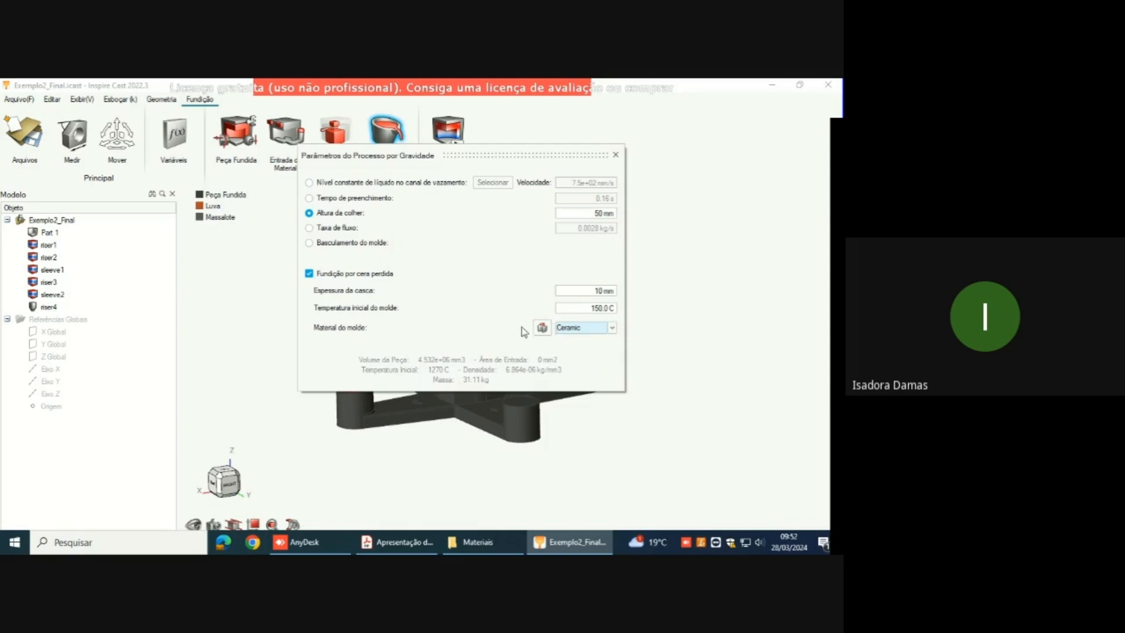
left_click(616, 154)
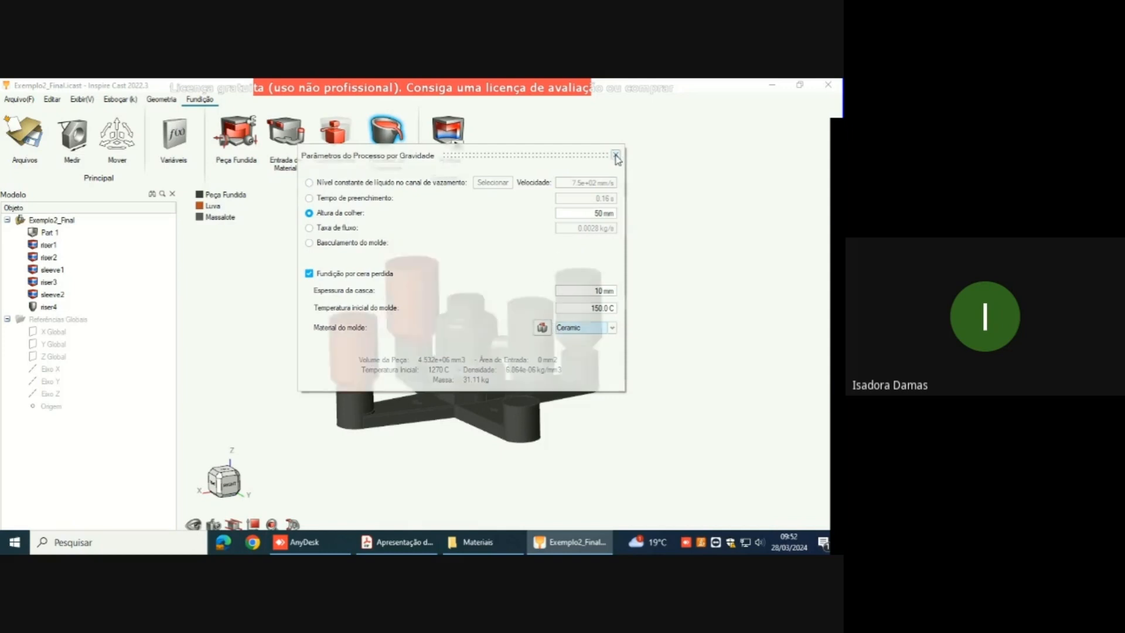
Step: Open the analysis run settings, then switch to the training slides and advance from Processo de Cera Perdida to the Exemplo 2 slide
left_click(457, 144)
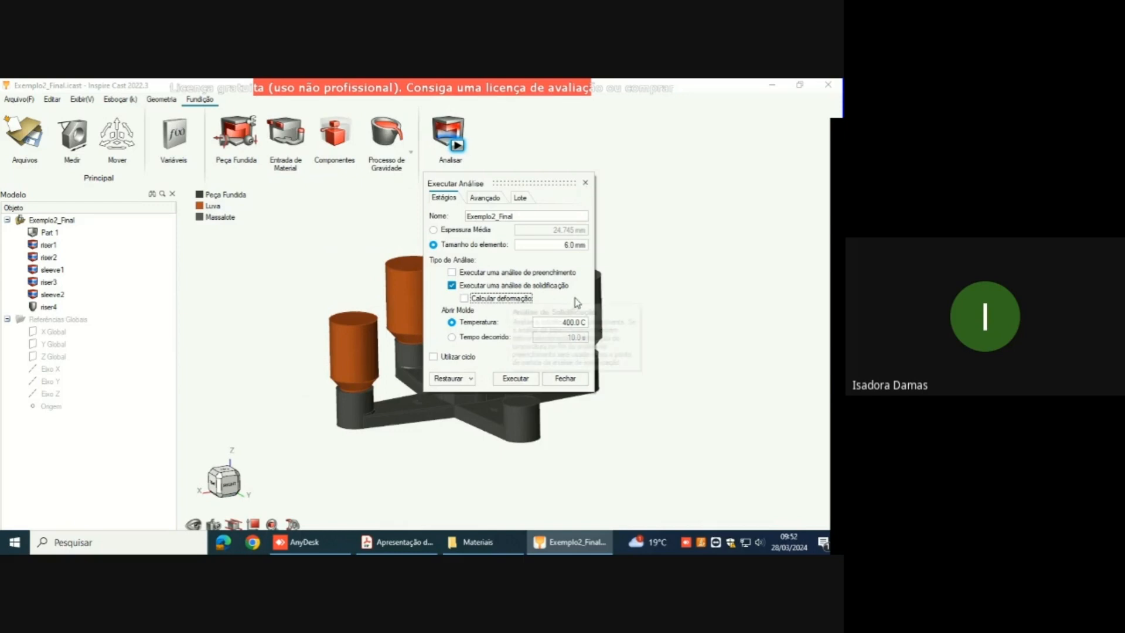
left_click(420, 90)
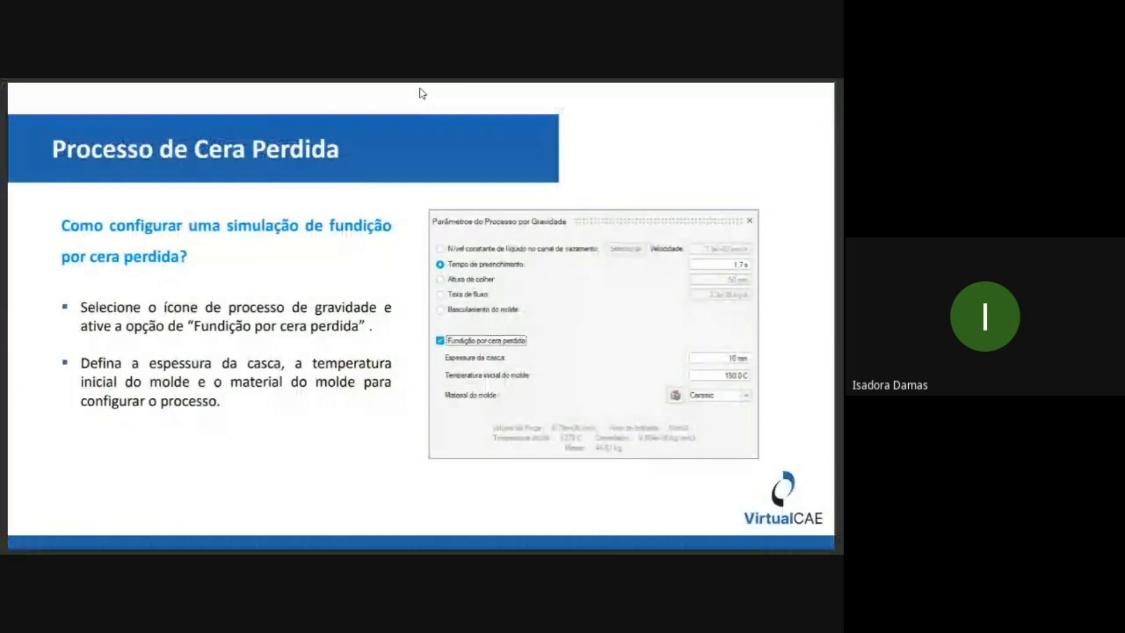
left_click(485, 135)
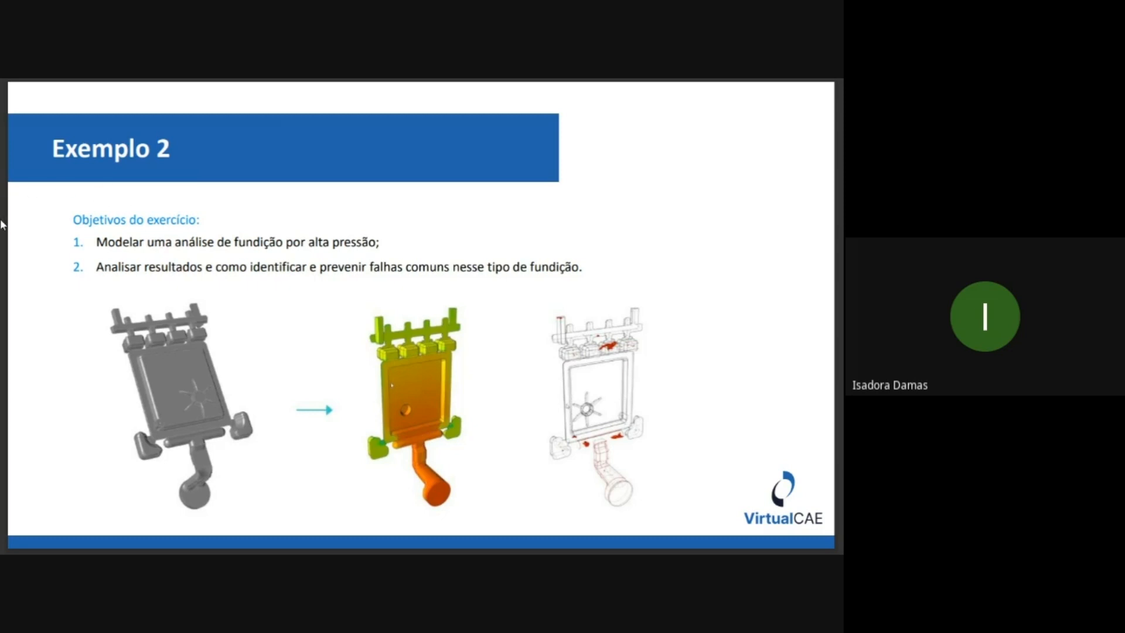
Step: Return to Inspire Cast in AnyDesk, close the analysis run settings, and start a new model without saving Exemplo2_Final
key("alt+Tab")
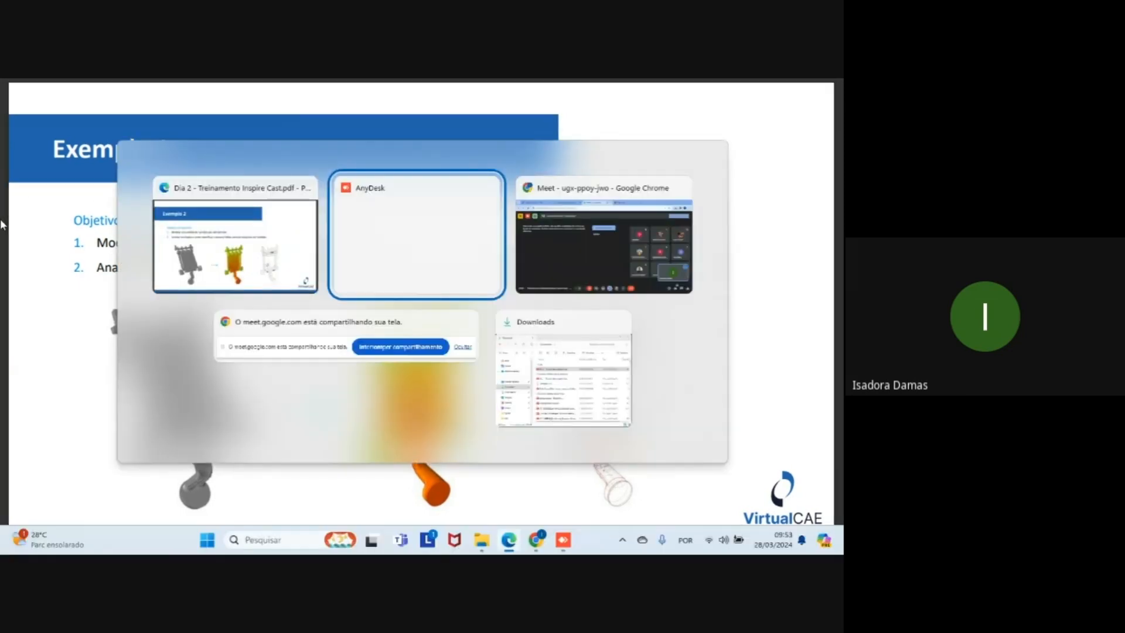
left_click(403, 252)
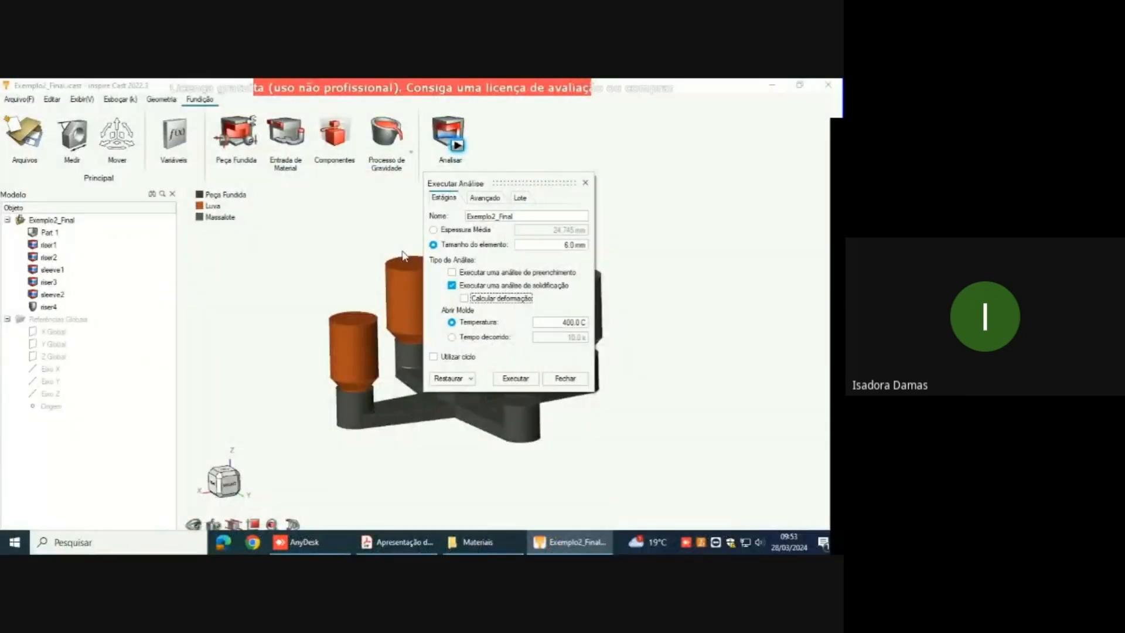
left_click(584, 184)
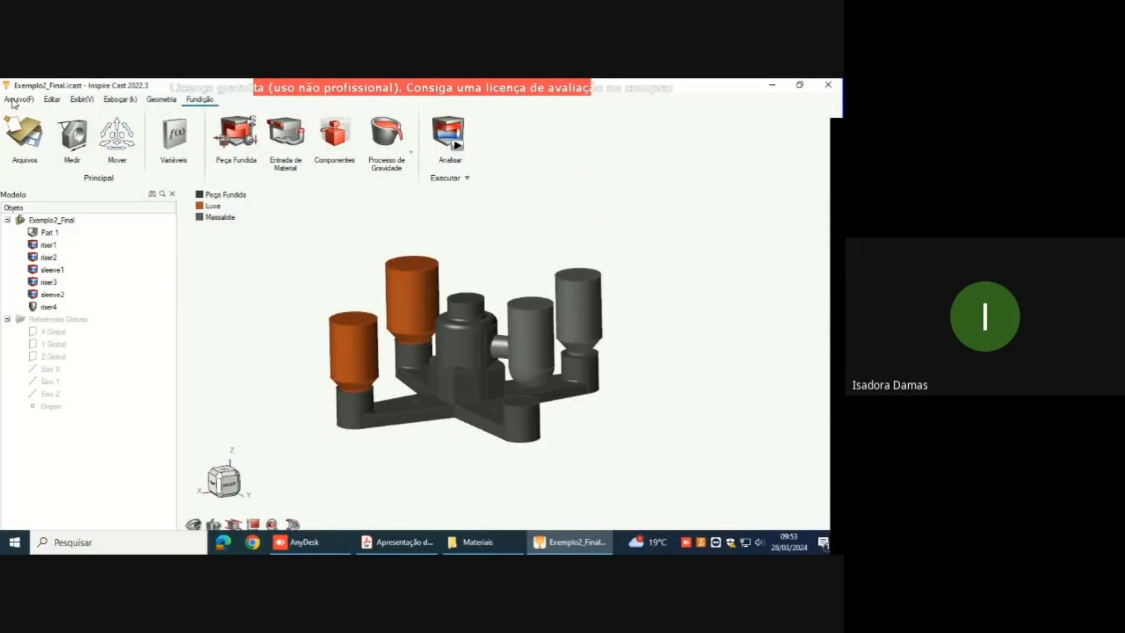
left_click(19, 99)
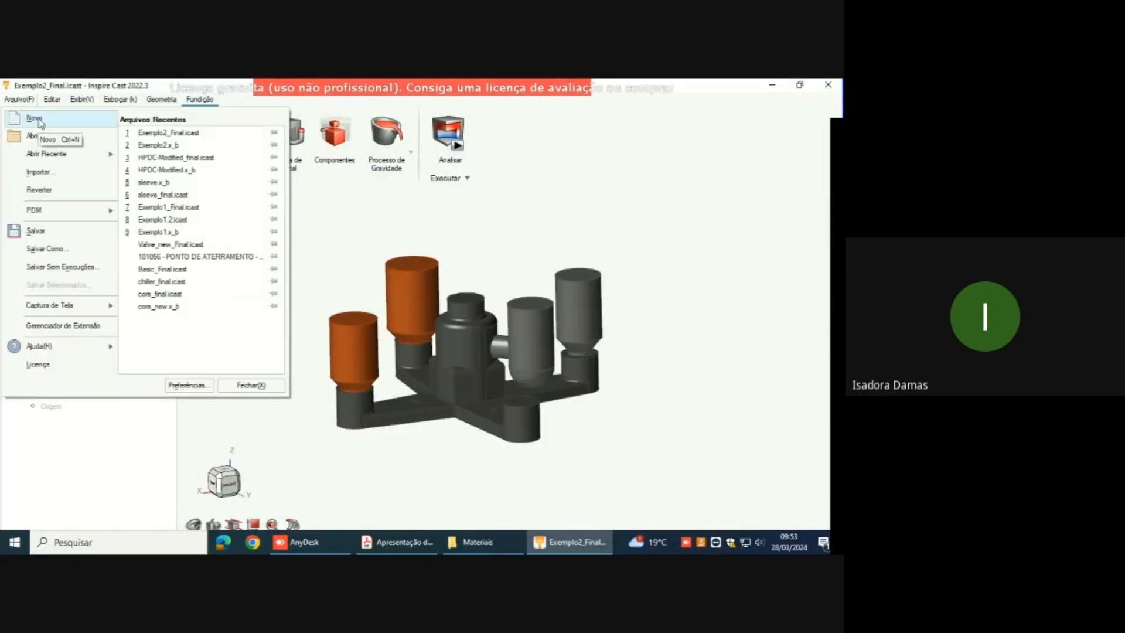
left_click(37, 119)
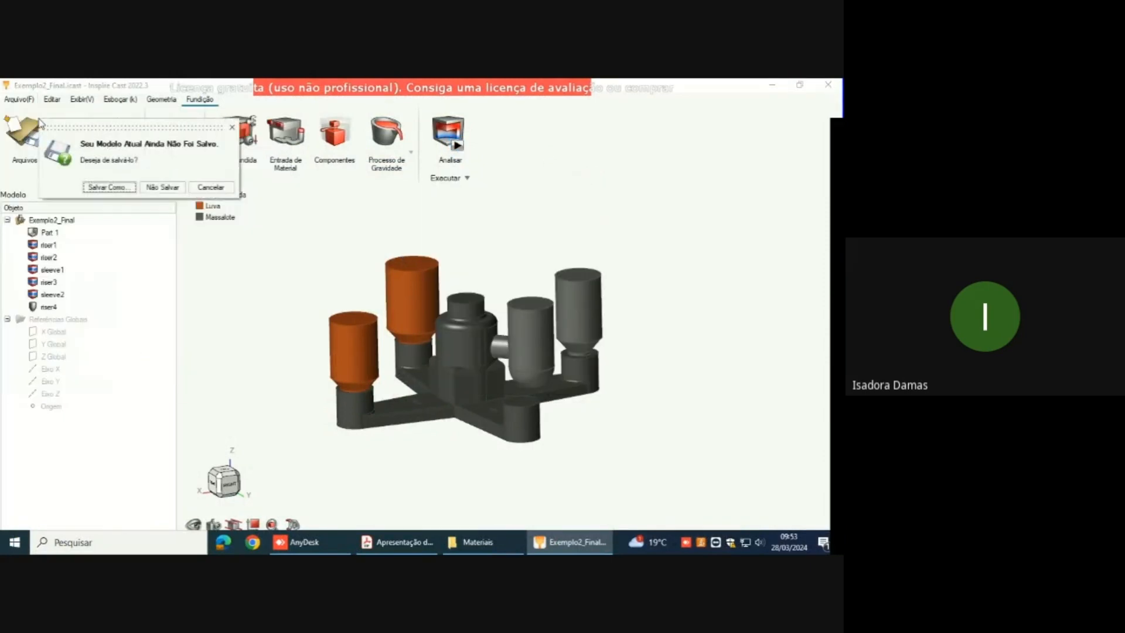
left_click(154, 187)
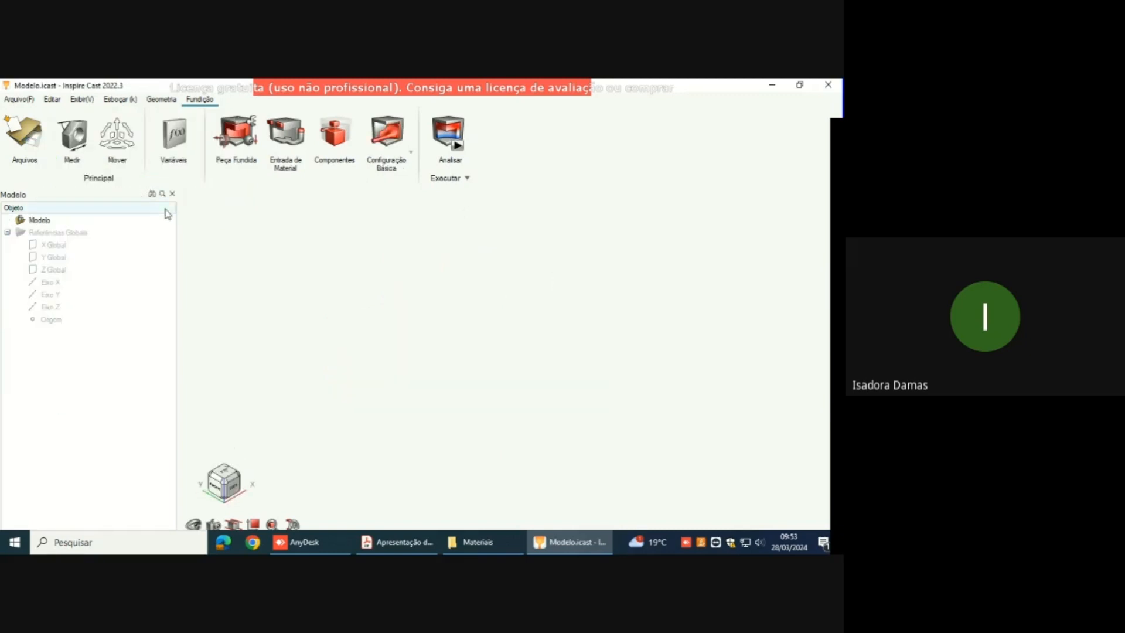
Step: Import the geometry file Exemplo3.x_b from the Materiais folder
left_click(20, 100)
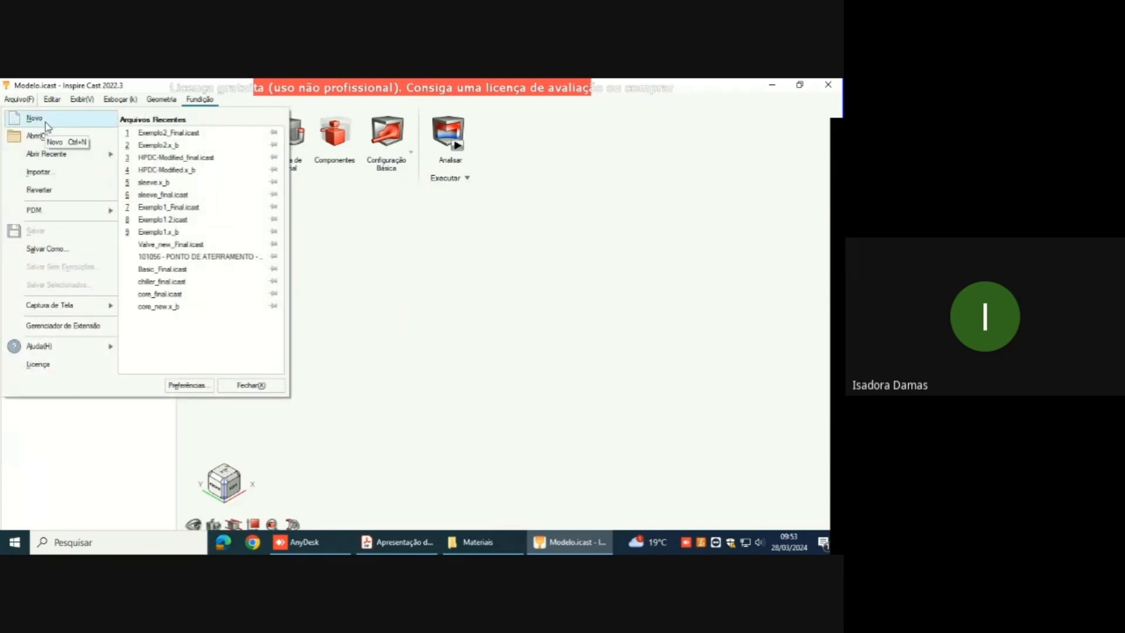
left_click(54, 172)
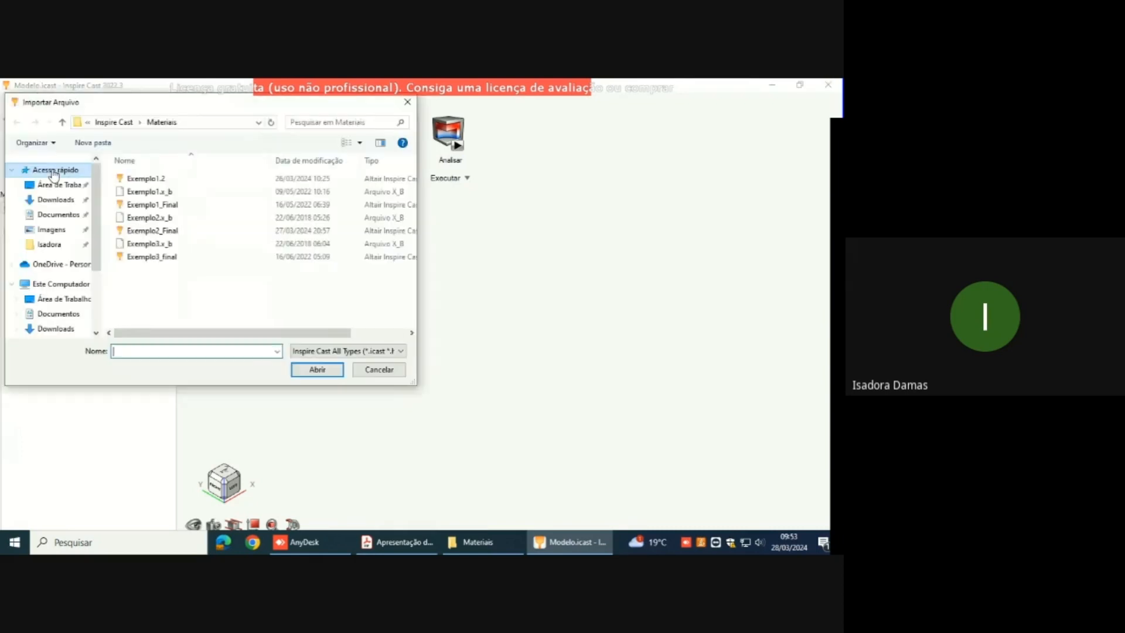
left_click(147, 244)
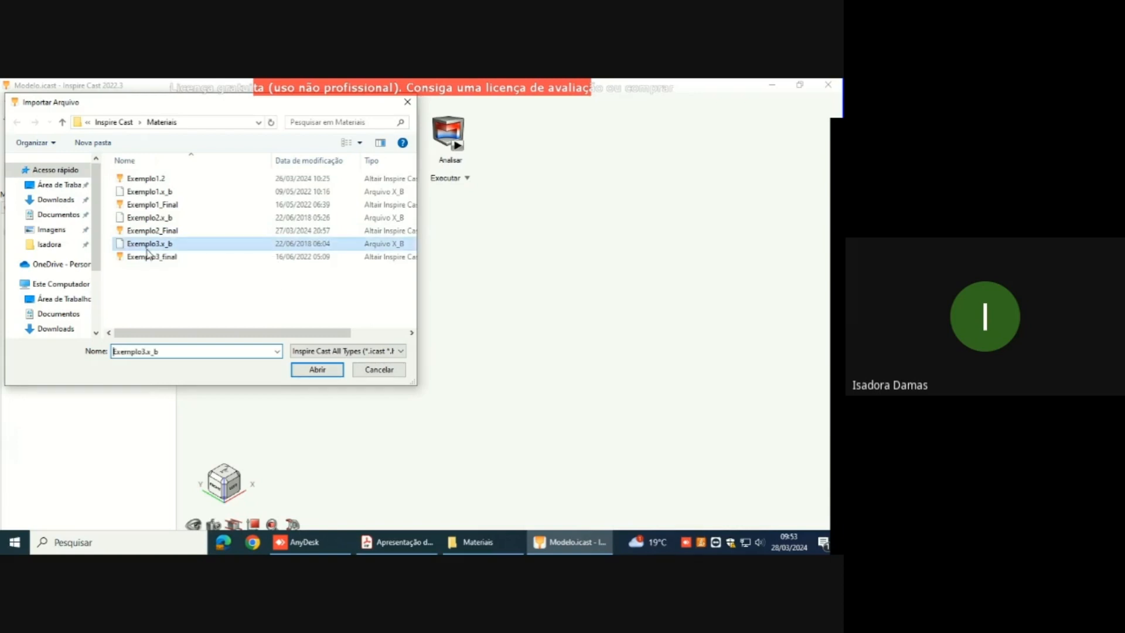
left_click(316, 369)
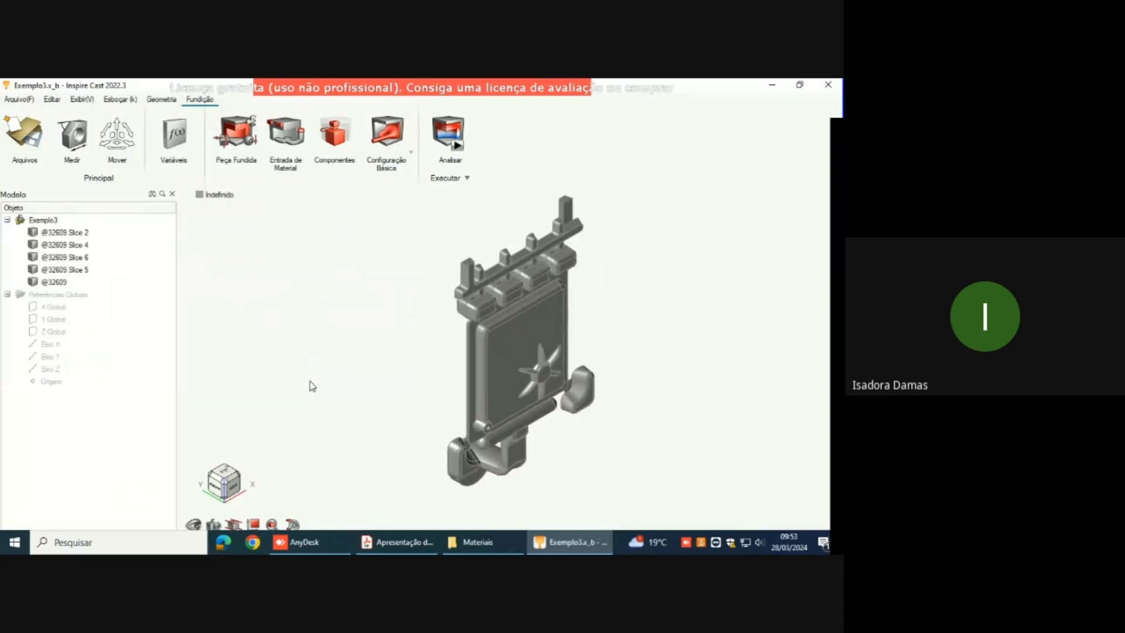
Step: Examine the imported Exemplo3 geometry from several sides, including the plate, the overflows and the feed channel
right_click_drag(432, 314, 389, 312)
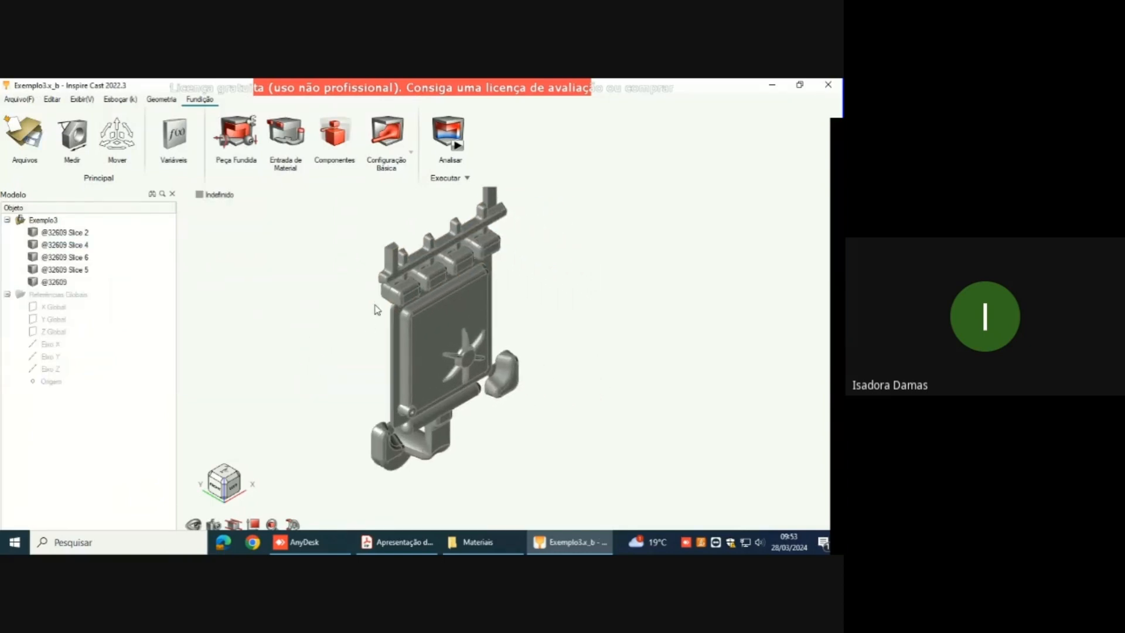
right_click_drag(377, 310, 273, 348)
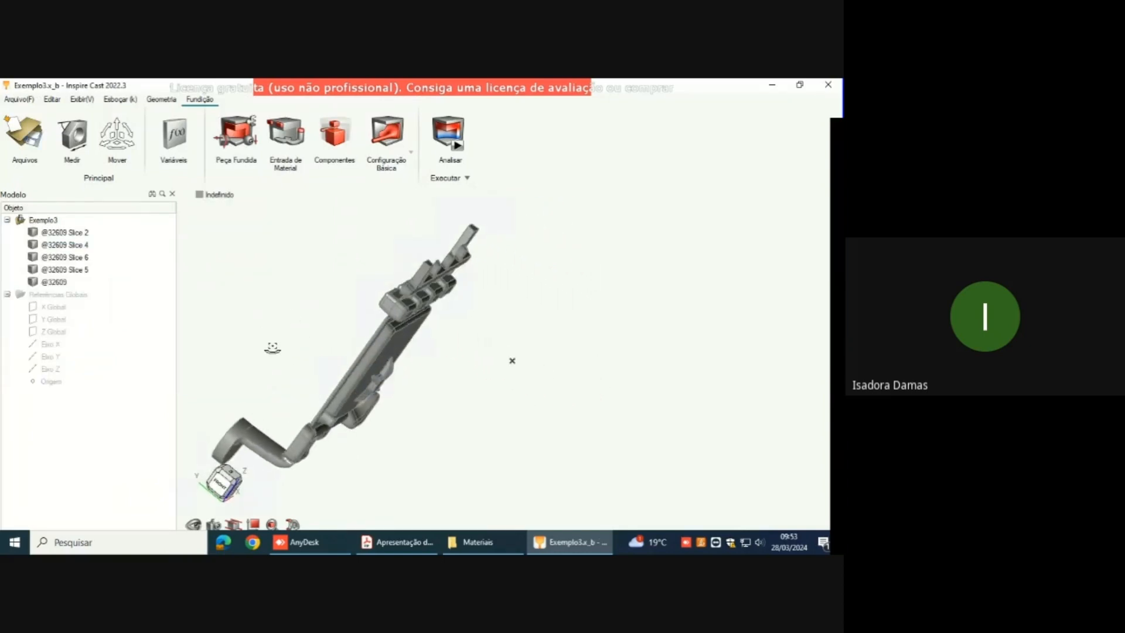
middle_click_drag(272, 348, 350, 407)
right_click_drag(521, 398, 514, 304)
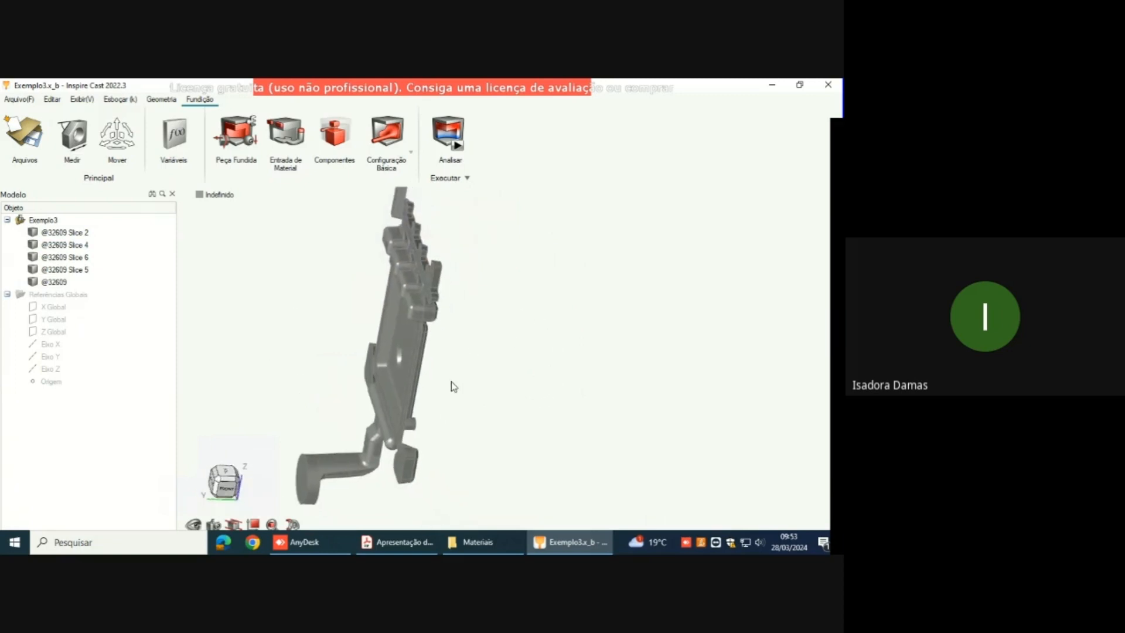
middle_click_drag(512, 359, 519, 332)
middle_click_drag(324, 406, 391, 444)
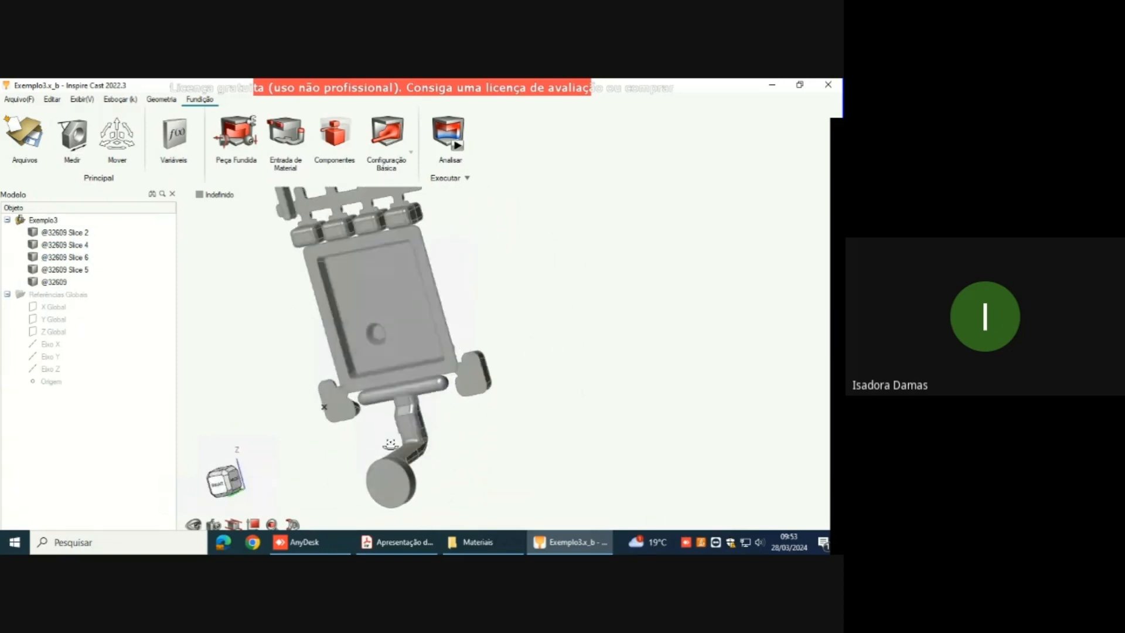
right_click_drag(391, 444, 405, 284)
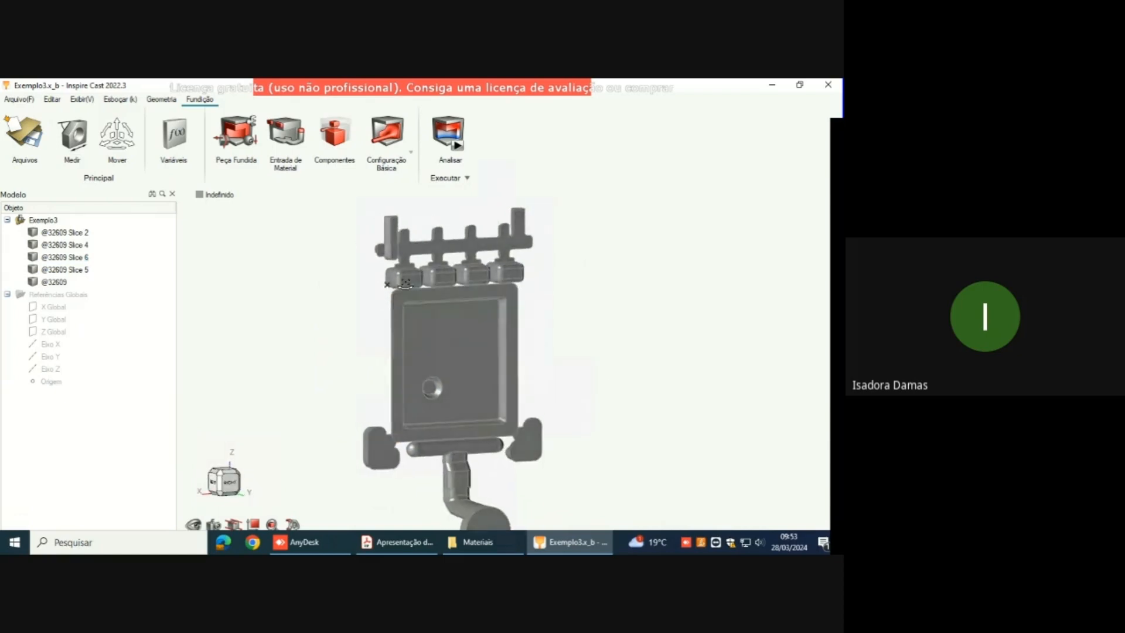
right_click_drag(575, 384, 506, 370)
scroll(532, 388, "down", 2)
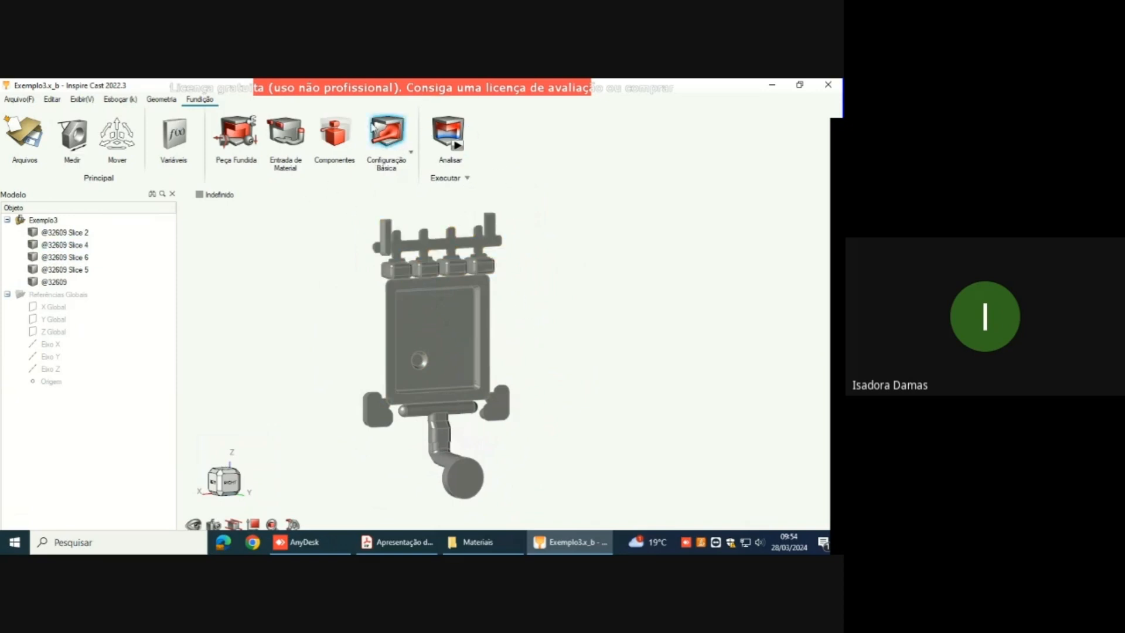
Step: Designate the central plate as the cast part with Aluminium alloy AC-42100
left_click(241, 126)
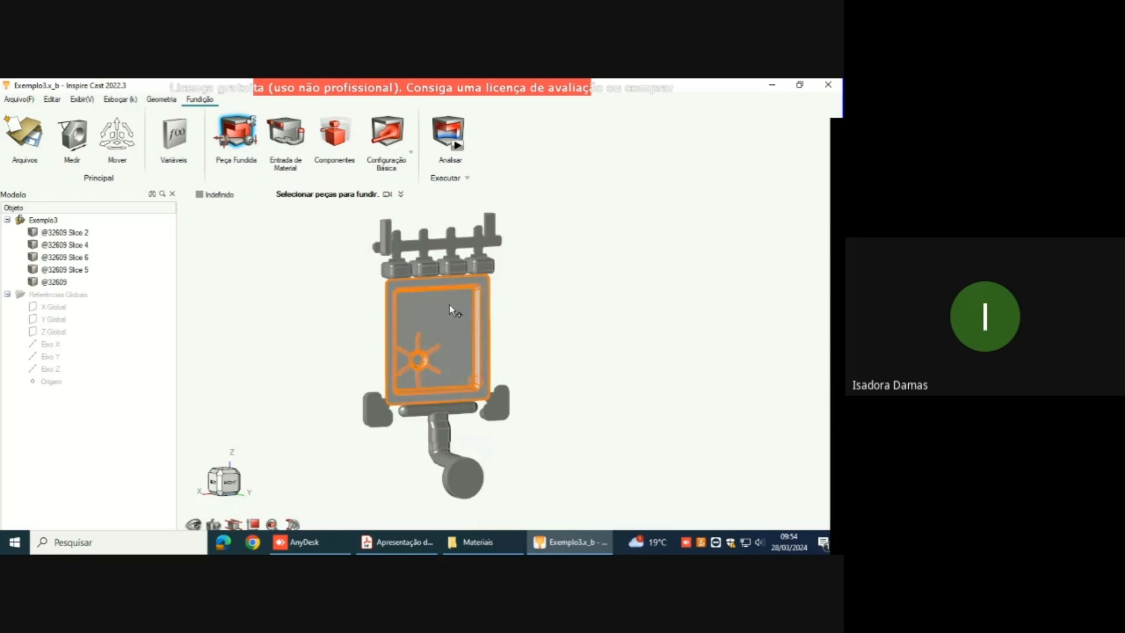
scroll(483, 354, "up", 2)
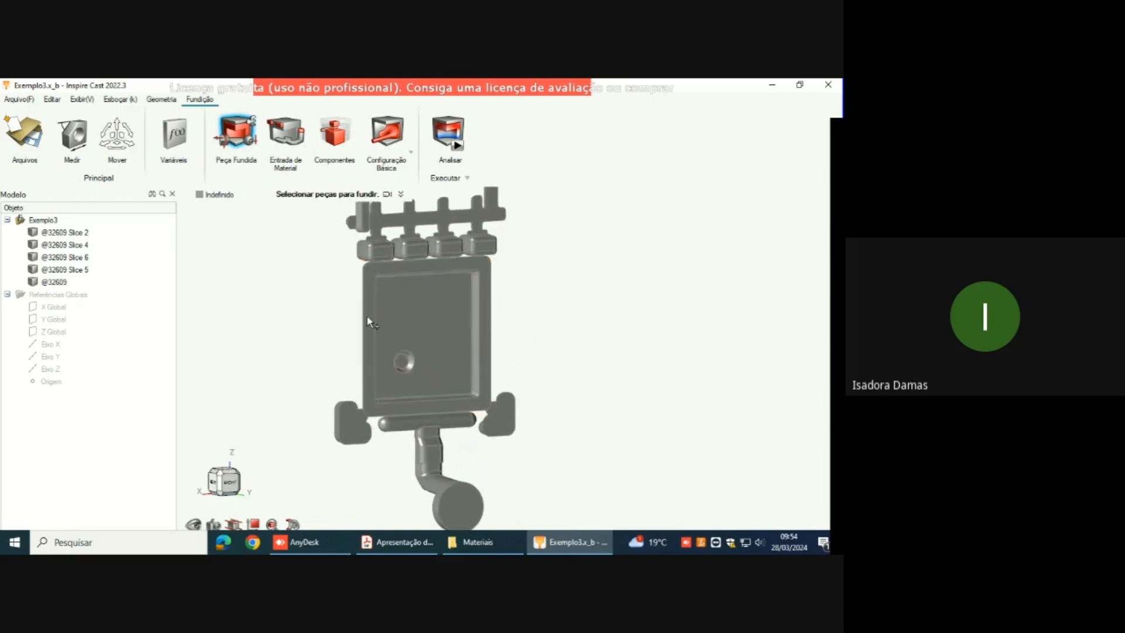
left_click(469, 307)
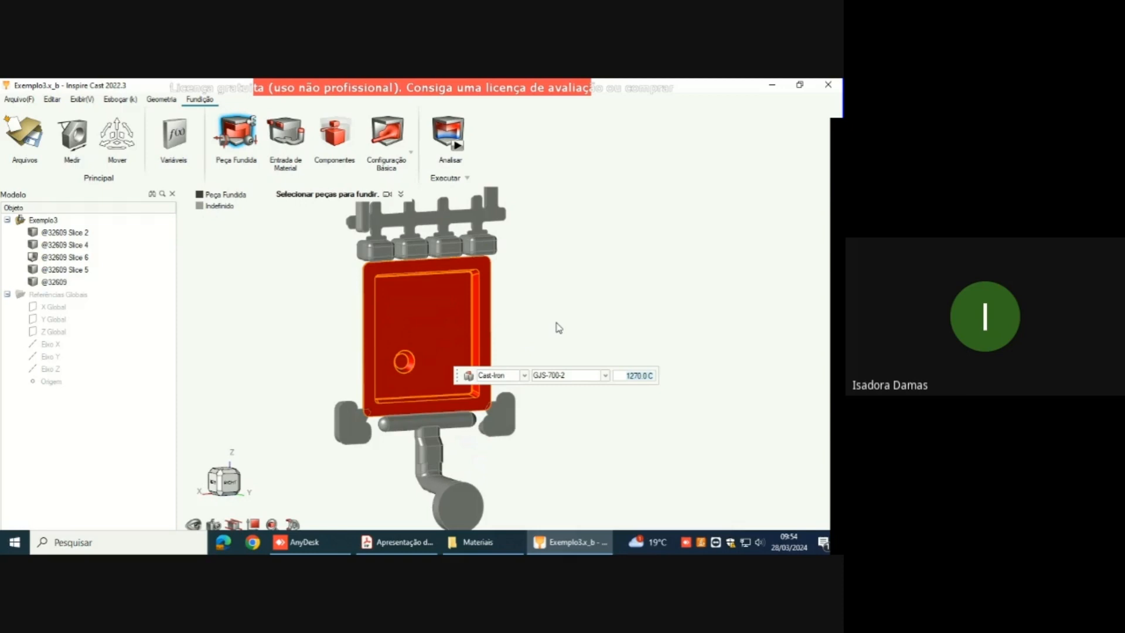
left_click(525, 375)
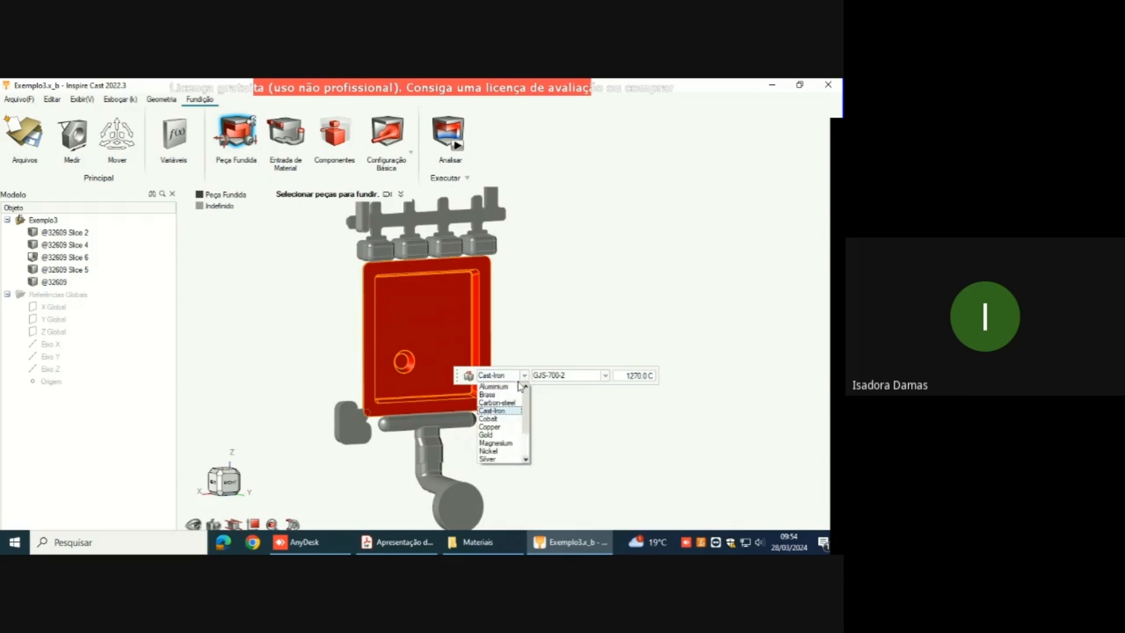
left_click(515, 388)
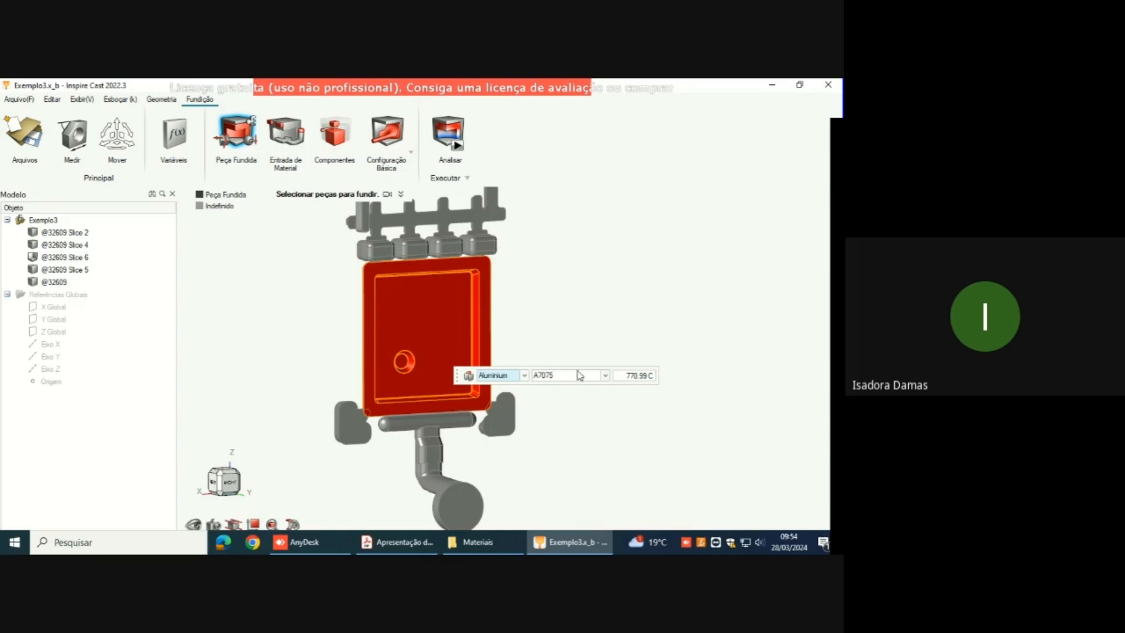
left_click(605, 376)
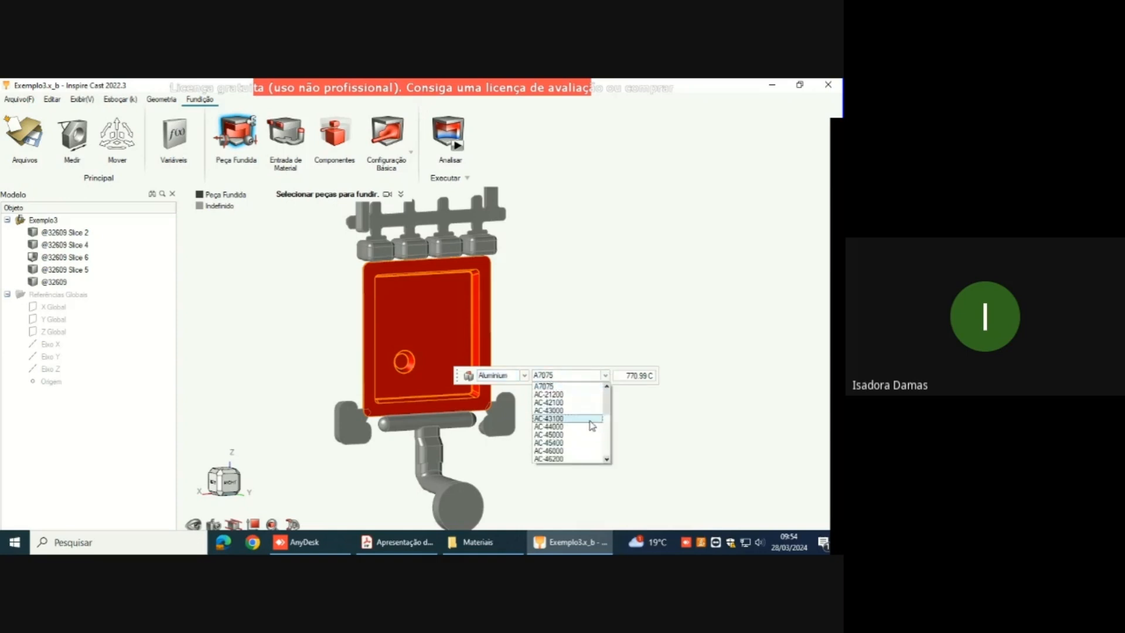
left_click(583, 403)
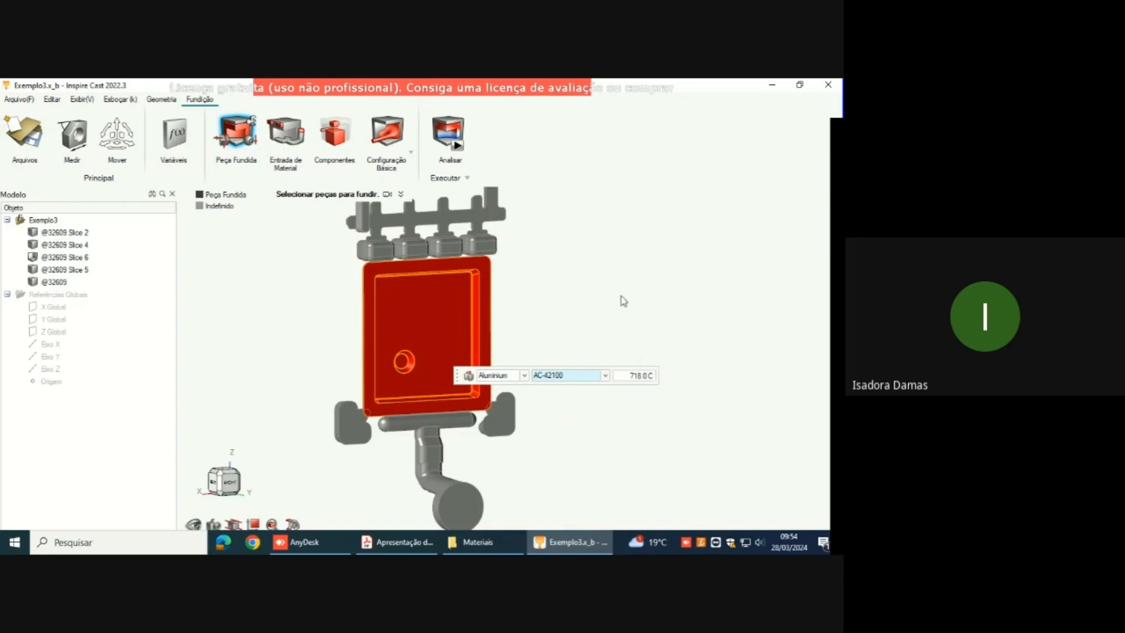
right_click(561, 343)
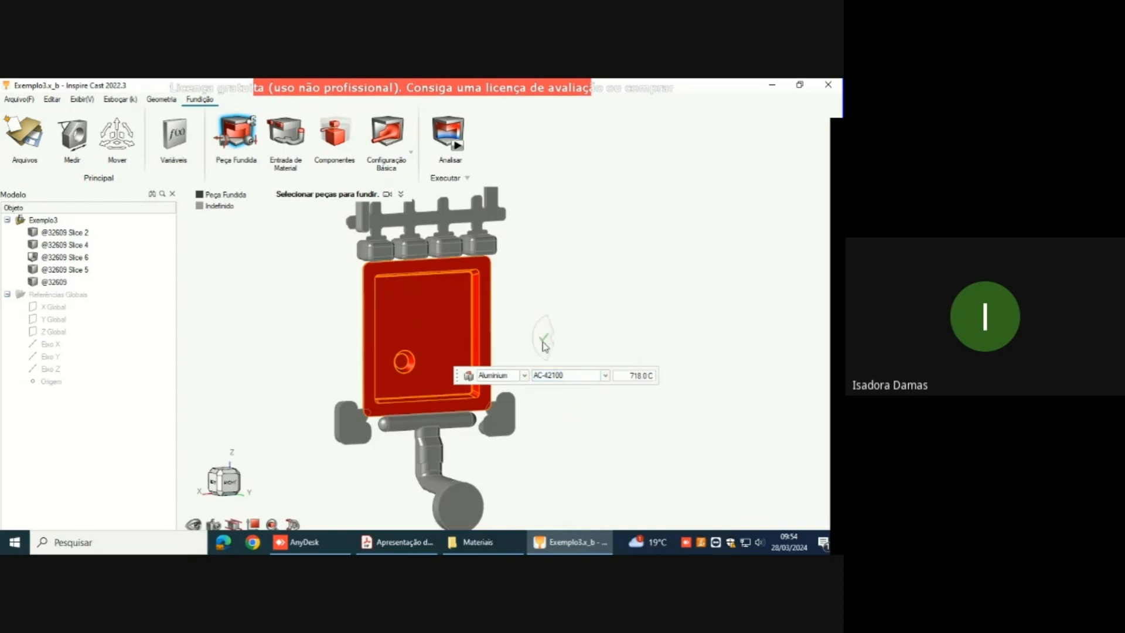
Step: Confirm the cast part designation of the central plate and inspect the plate's available options without changing it
left_click(542, 342)
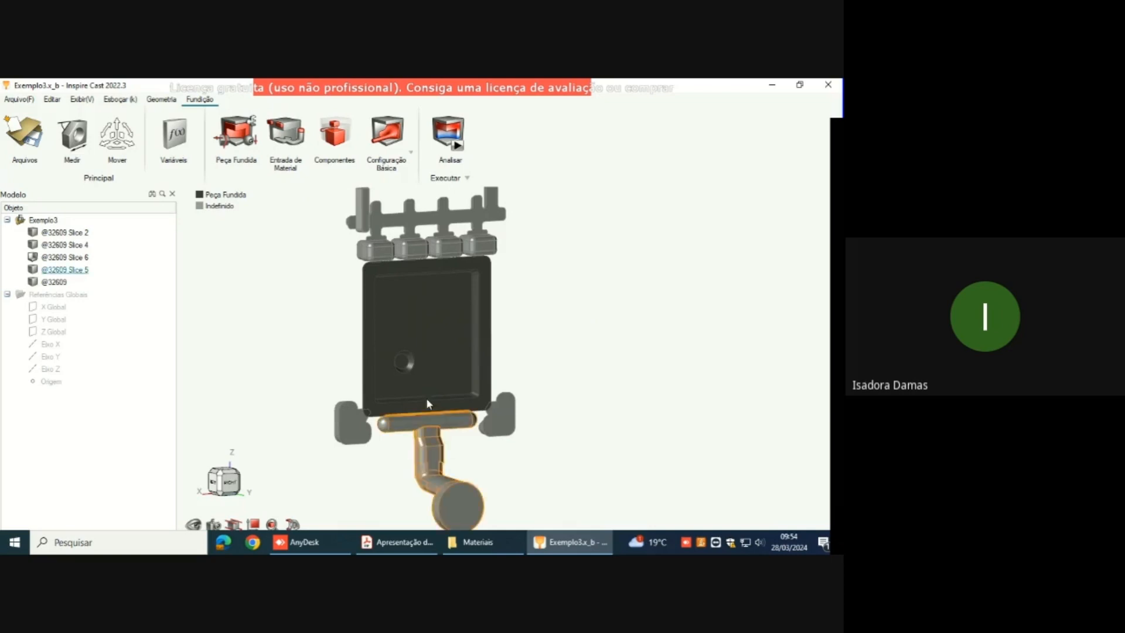
scroll(442, 358, "down", 3)
left_click(429, 349)
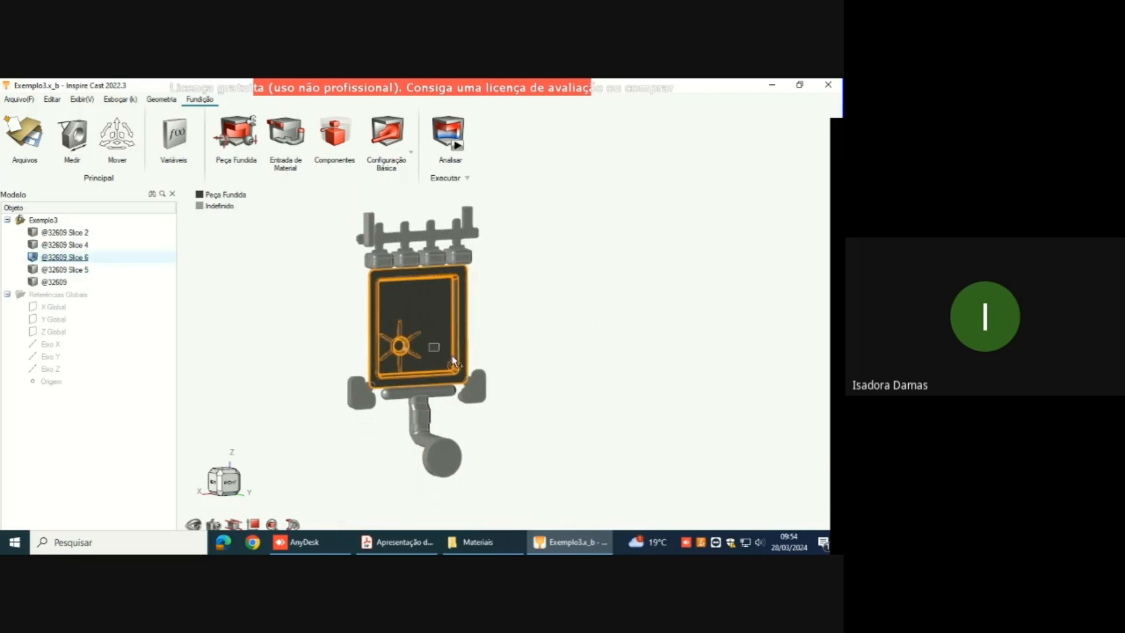
right_click(501, 332)
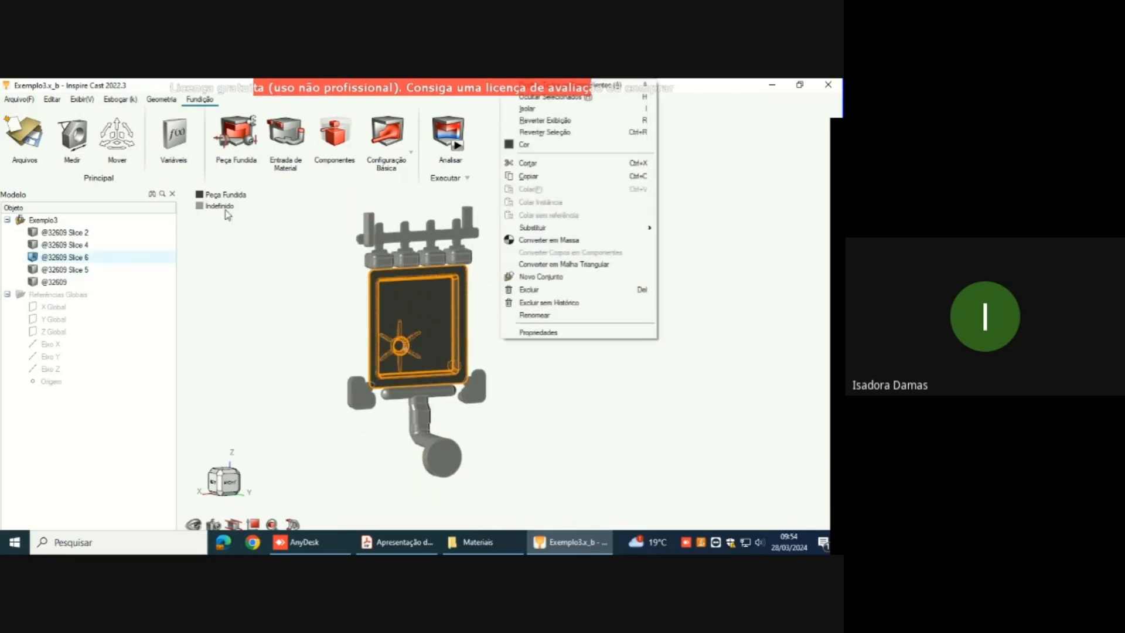
left_click(273, 267)
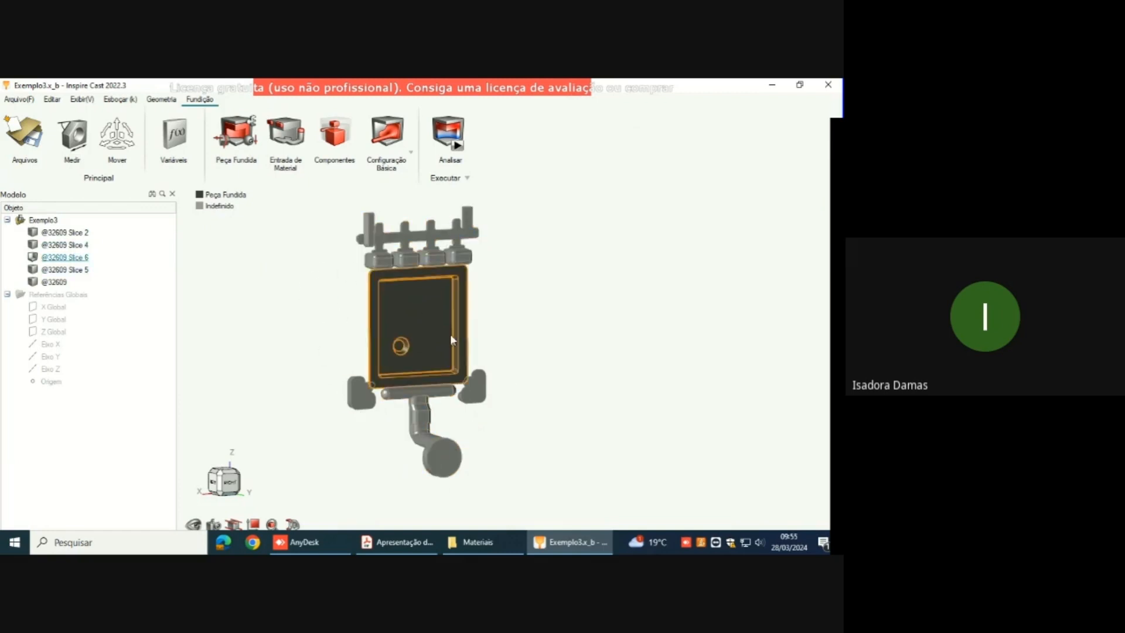
Step: Designate the feed channel with the round end, below the plate, as the feeding system
scroll(409, 430, "up", 3)
scroll(427, 435, "up", 2)
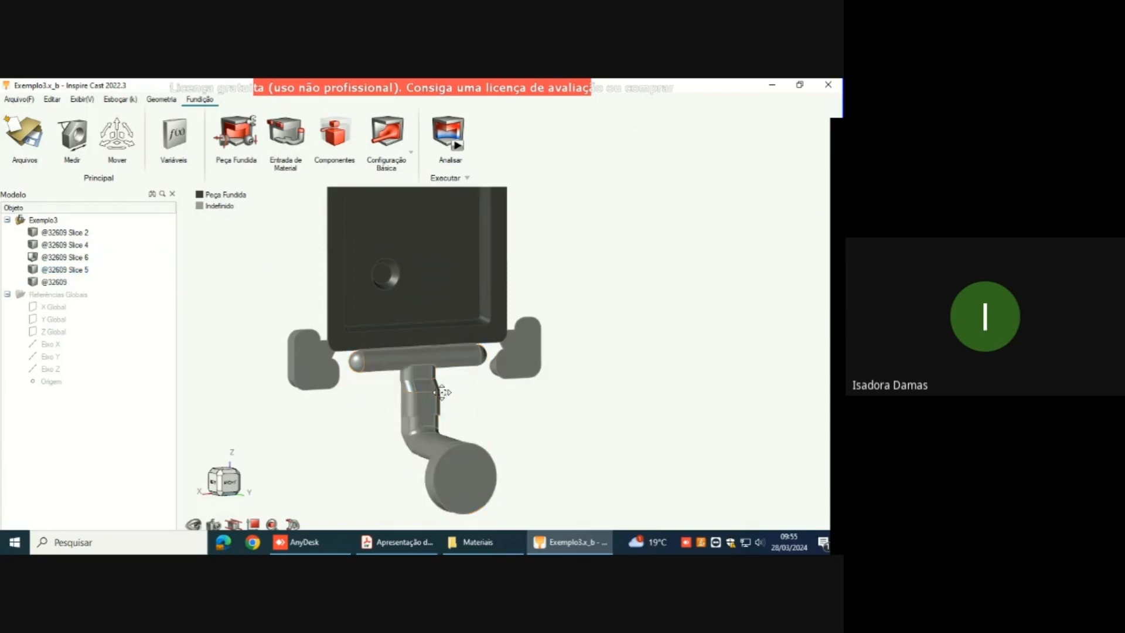
right_click_drag(444, 402, 596, 349)
scroll(523, 390, "down", 3)
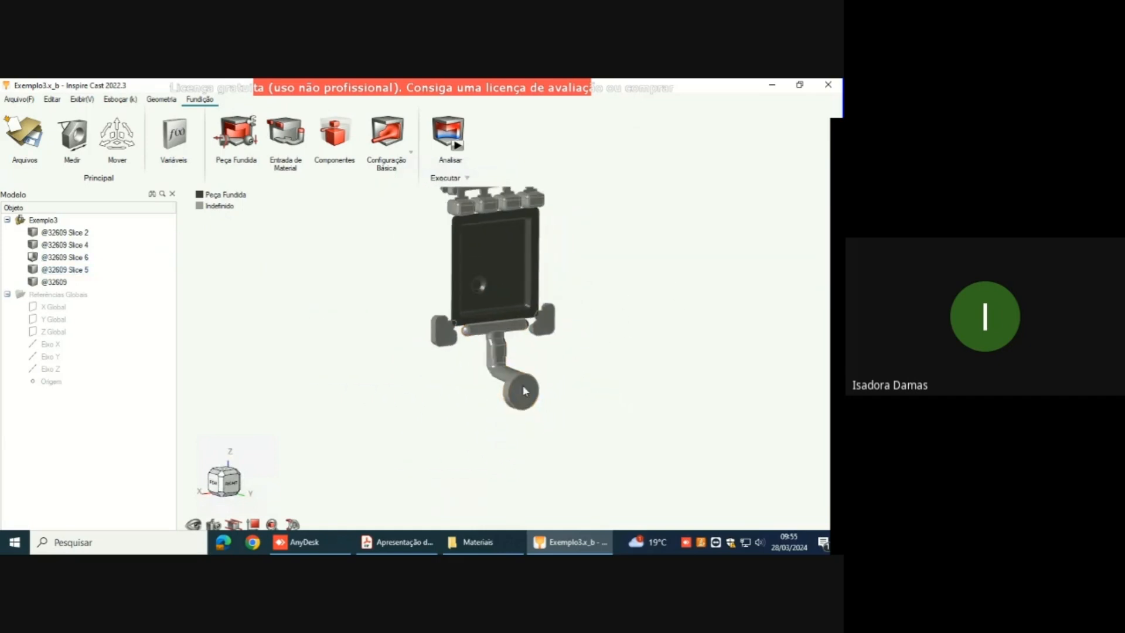
right_click_drag(717, 339, 641, 382)
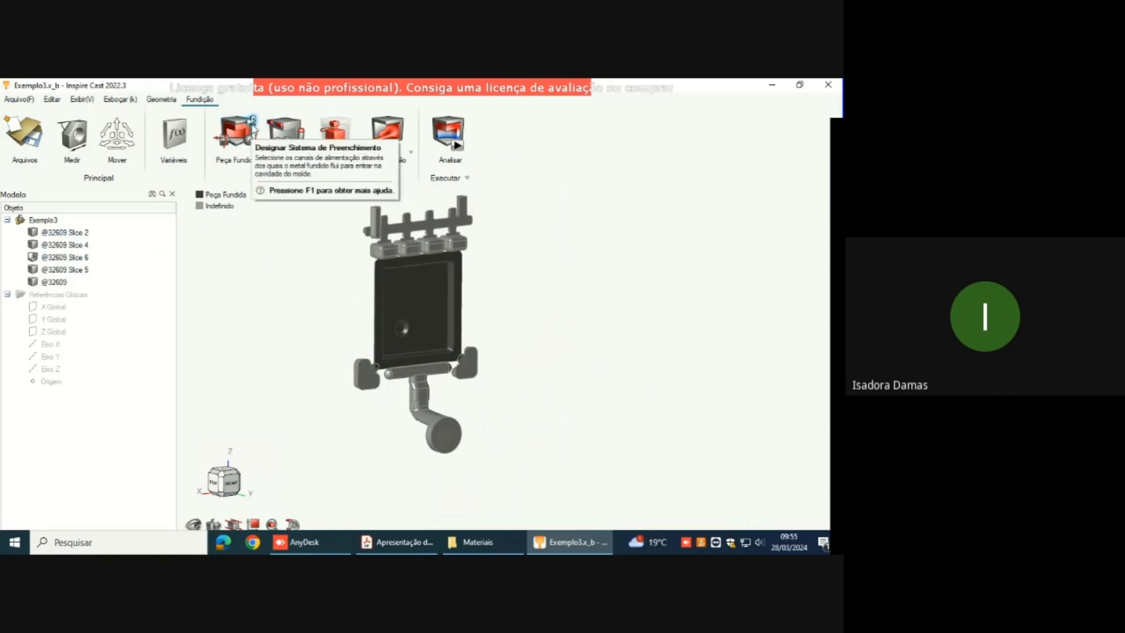
left_click(251, 121)
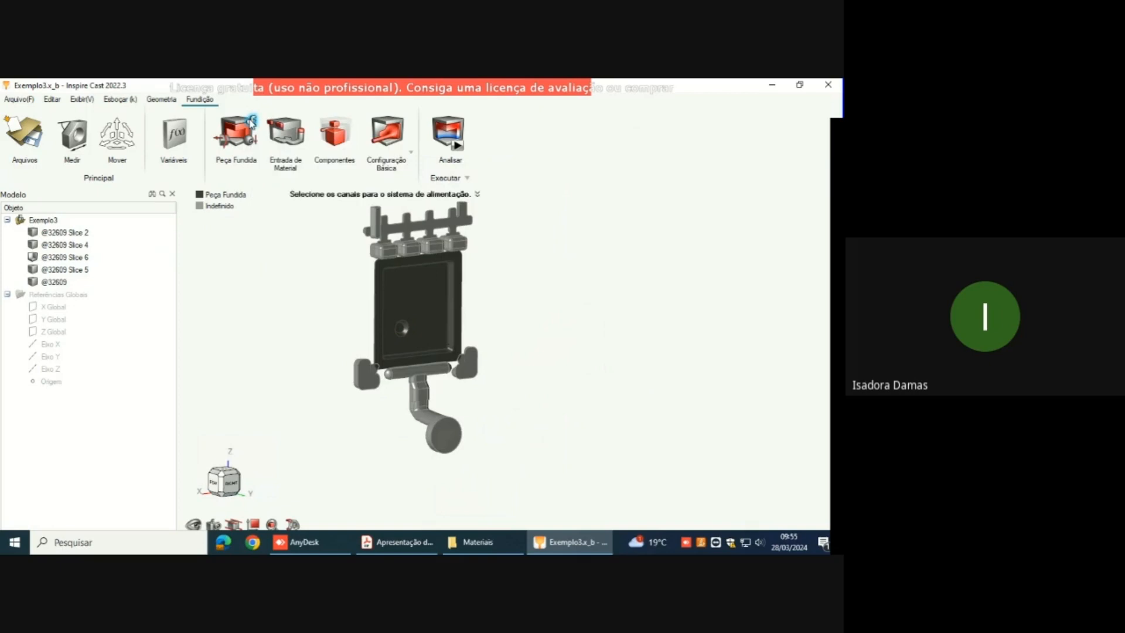
left_click(430, 404)
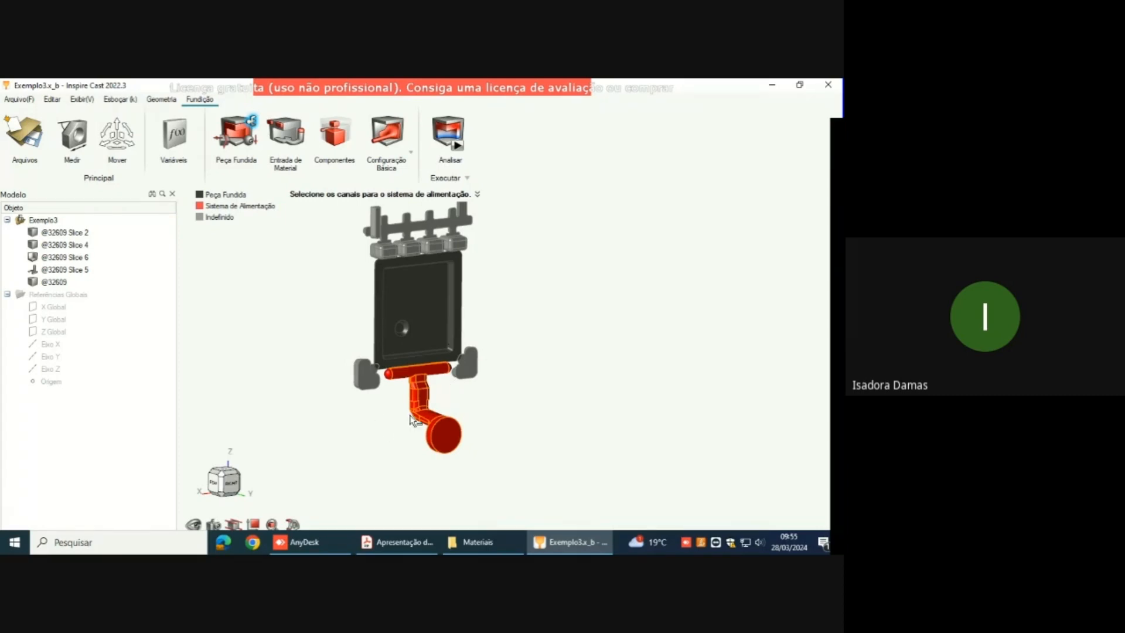
key("Escape")
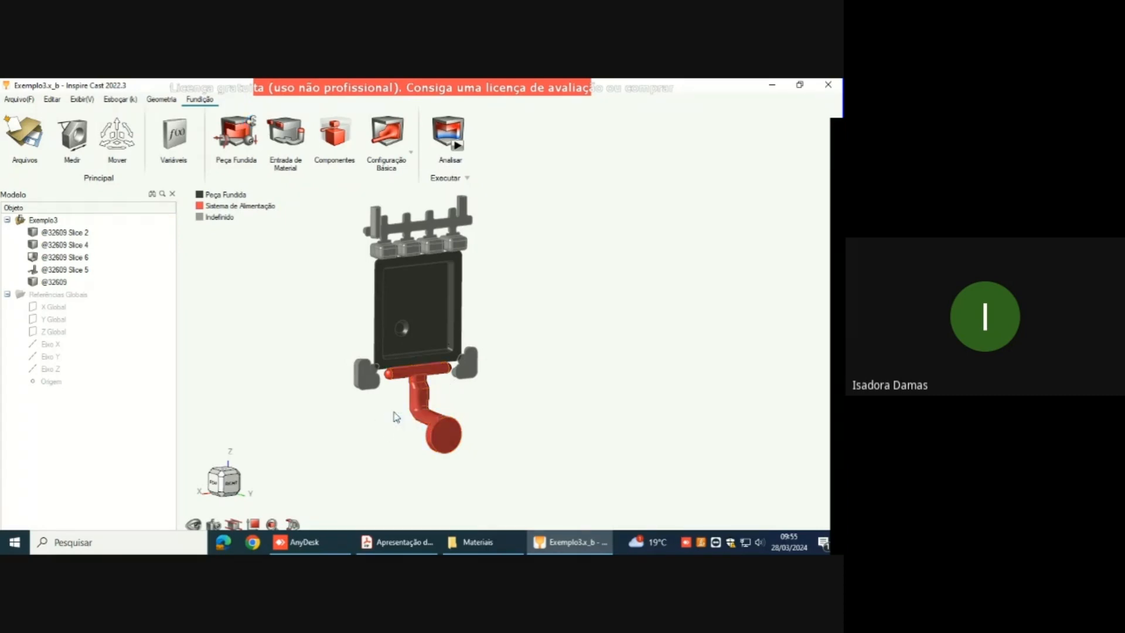
Step: Designate the circular end face of the feed channel as the material inlet
mouse_move(214, 211)
scroll(457, 384, "up", 5)
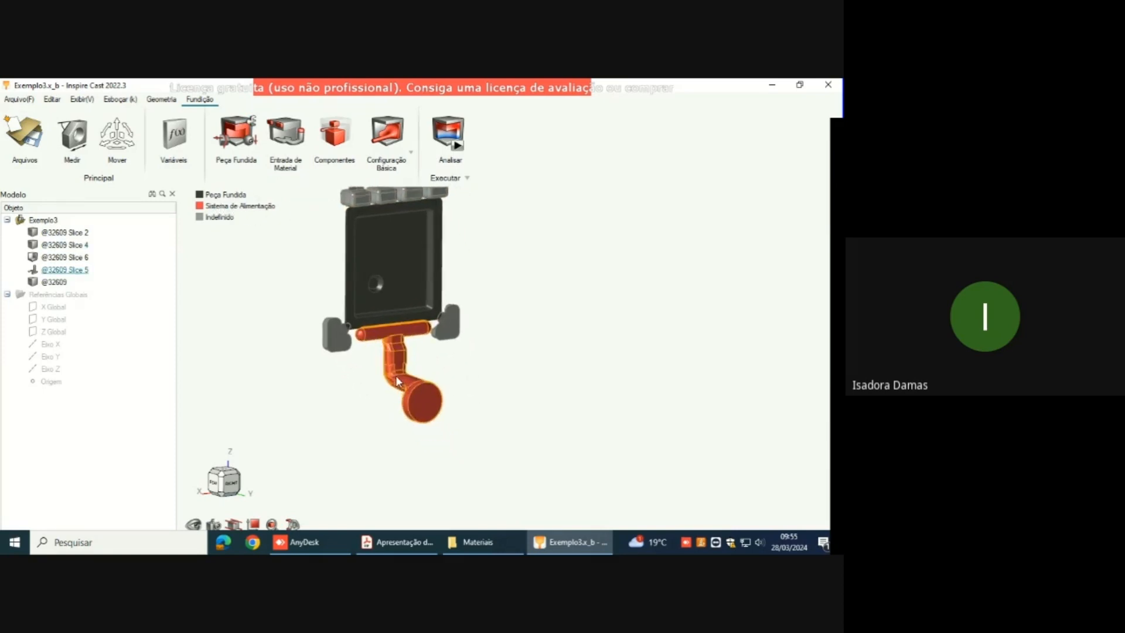
middle_click_drag(478, 351, 489, 397)
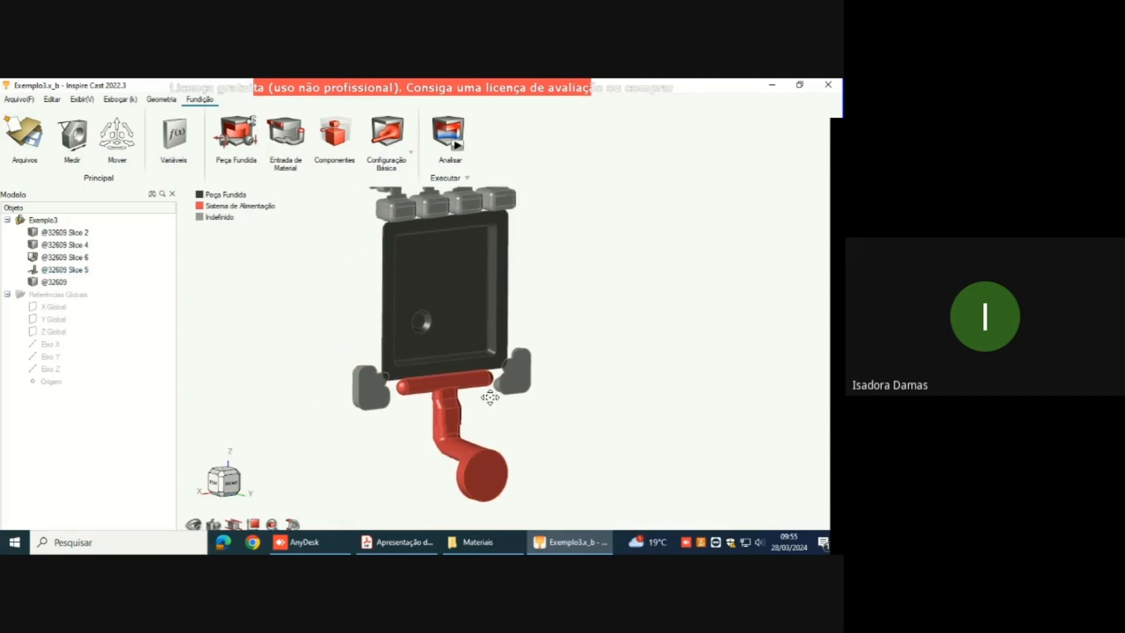
right_click_drag(476, 449, 475, 430)
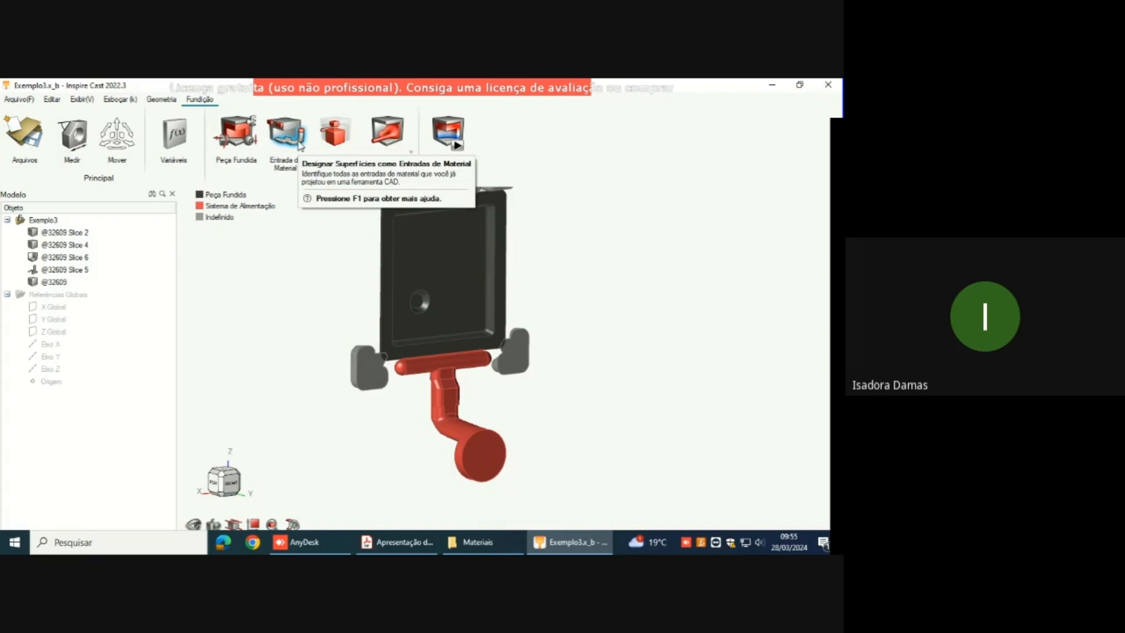
left_click(299, 145)
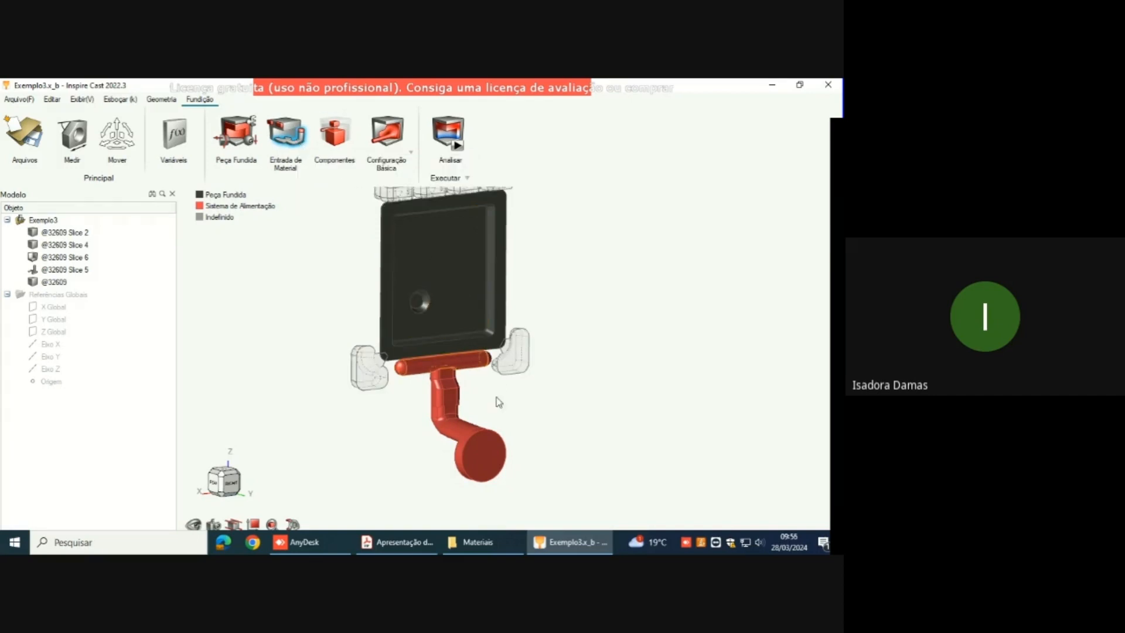
left_click(485, 455)
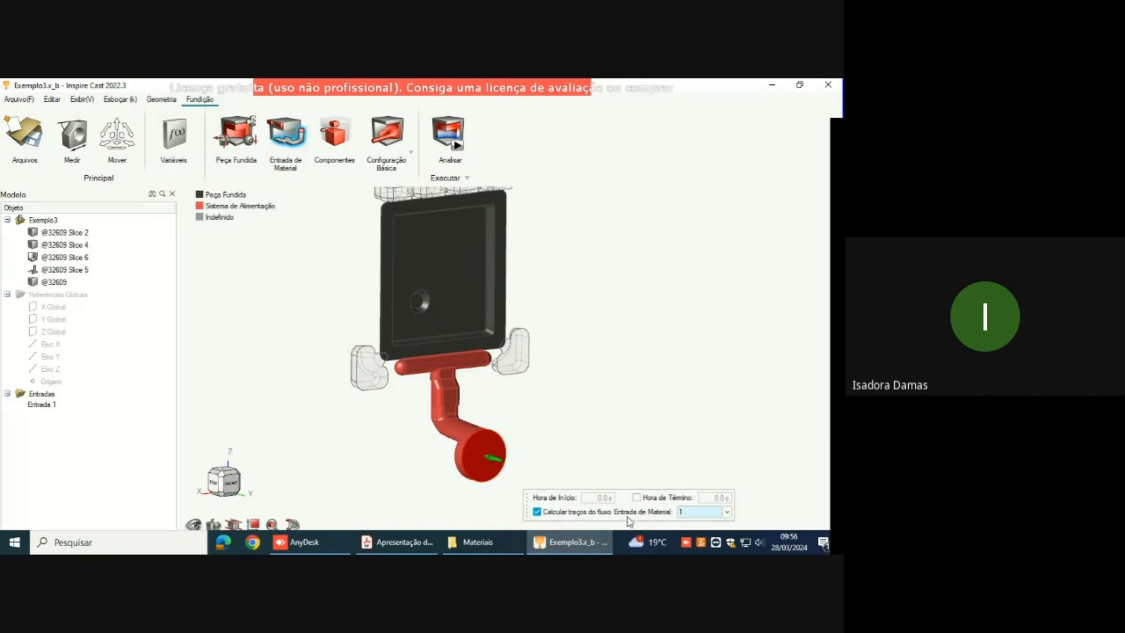
right_click(561, 440)
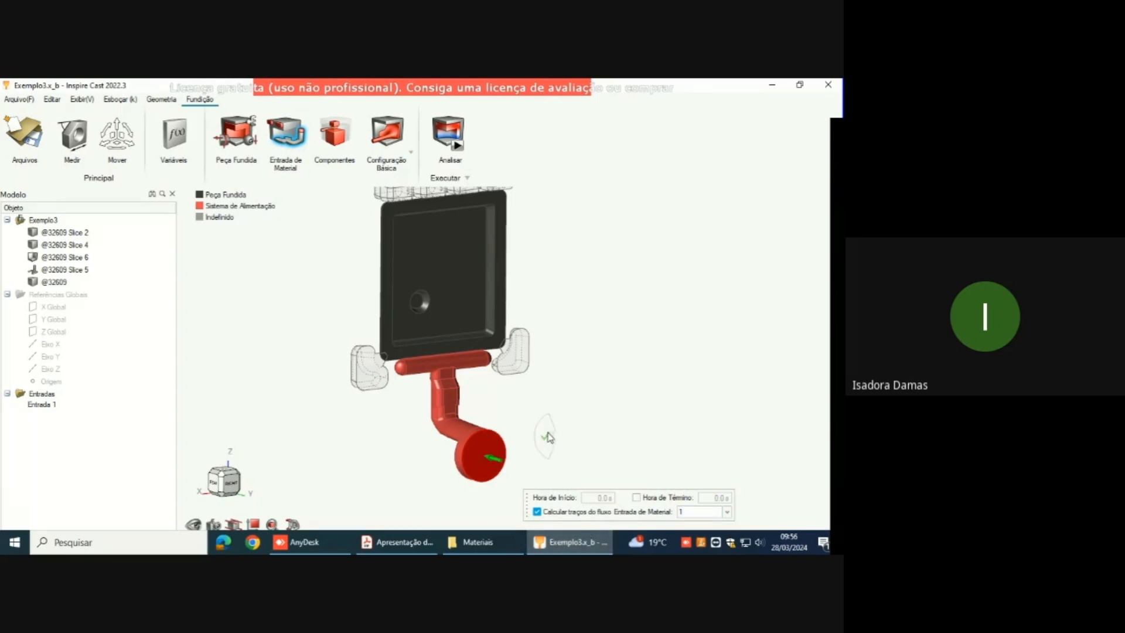
left_click(546, 436)
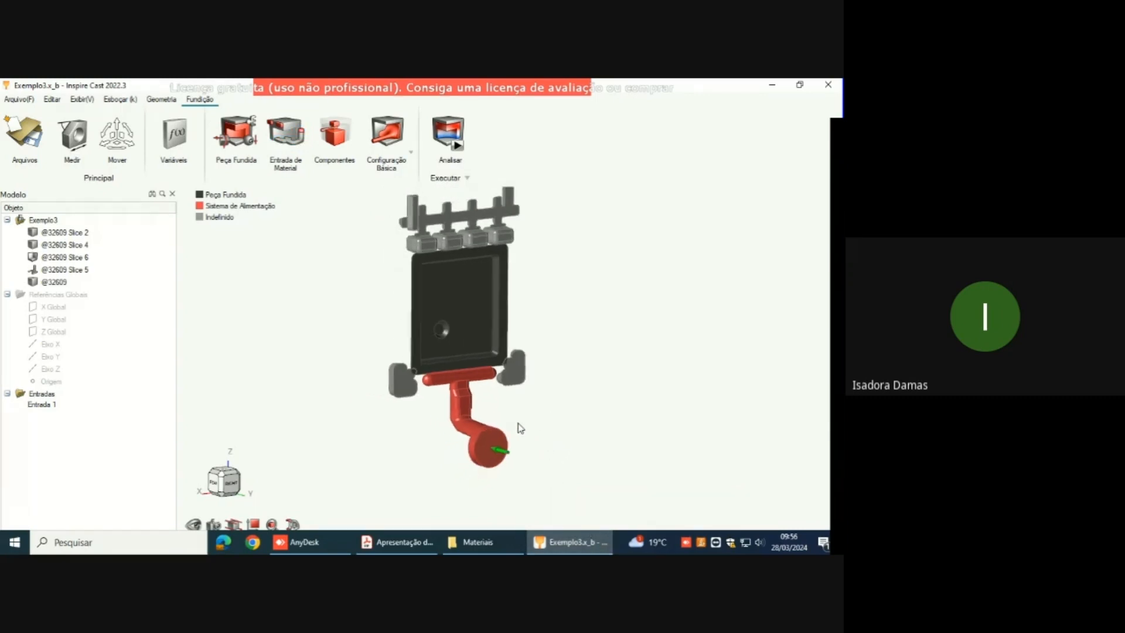
Step: Examine the undesignated bodies around the plate: the four-block comb above it and the two side pieces beside the feed channel
right_click_drag(524, 353, 469, 413)
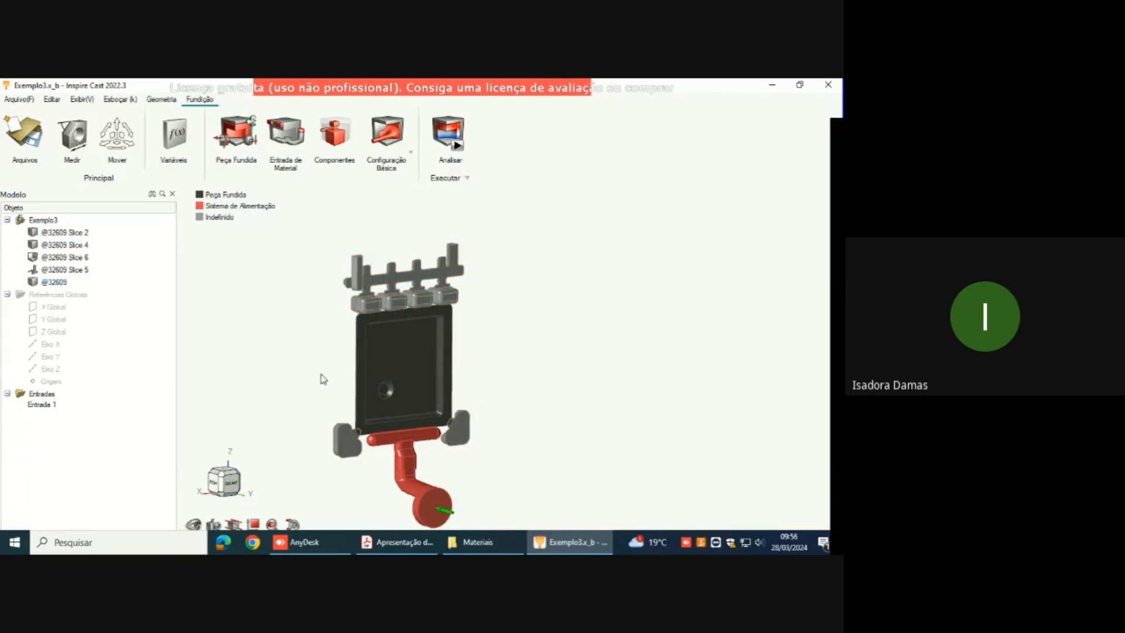
right_click_drag(392, 308, 507, 315)
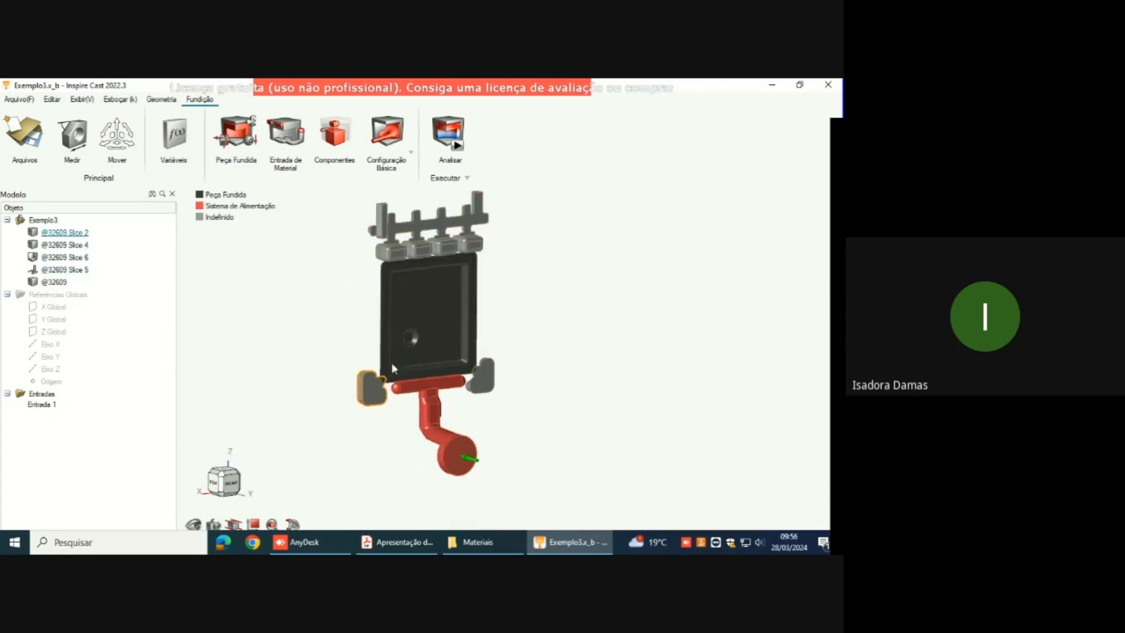
right_click_drag(512, 300, 539, 307)
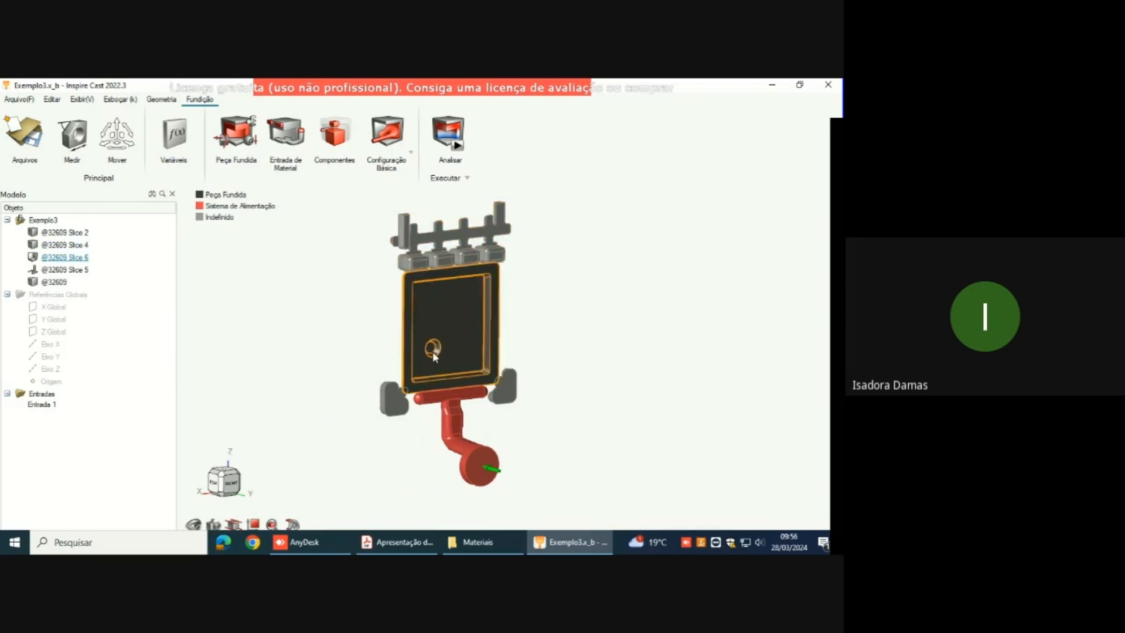
scroll(392, 389, "up", 5)
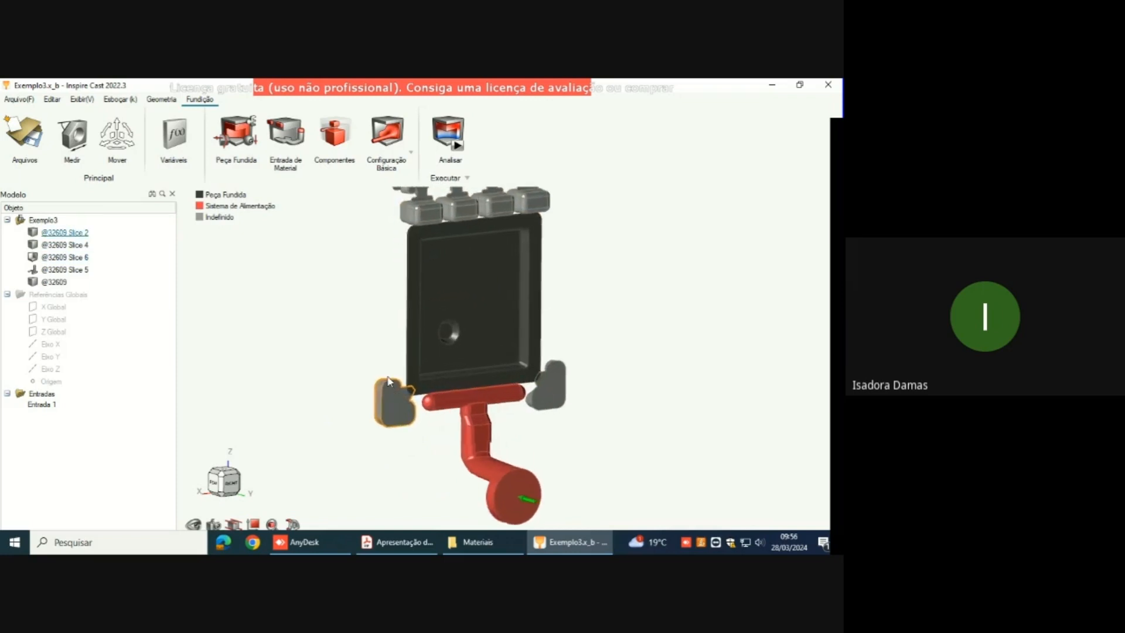
right_click_drag(449, 401, 447, 434)
scroll(447, 432, "down", 5)
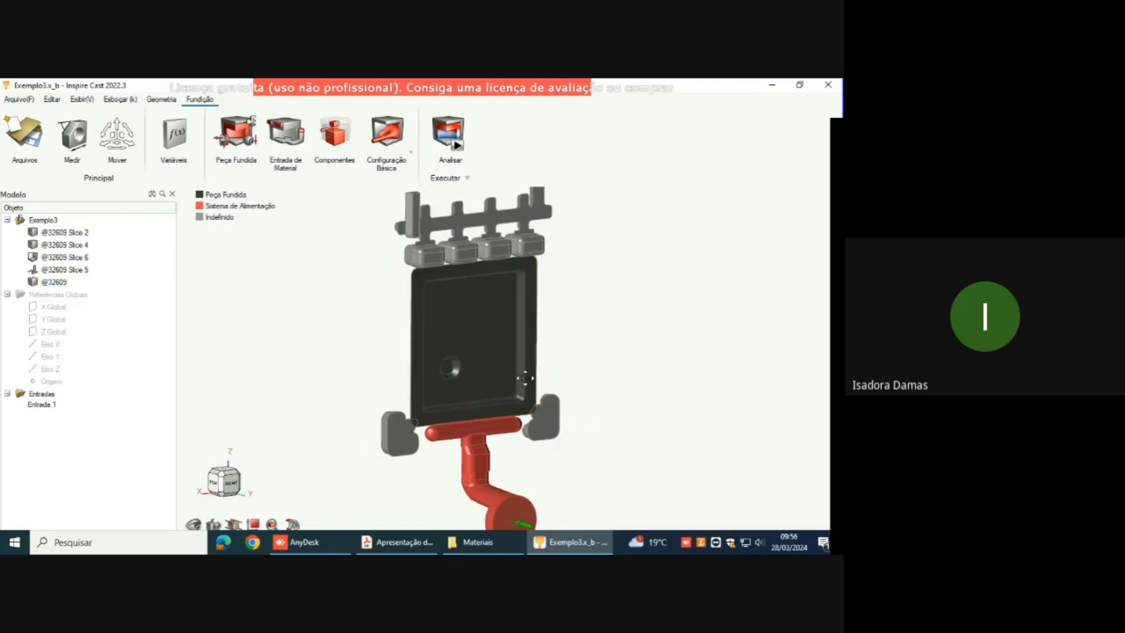
right_click_drag(523, 381, 570, 352)
scroll(485, 346, "down", 1)
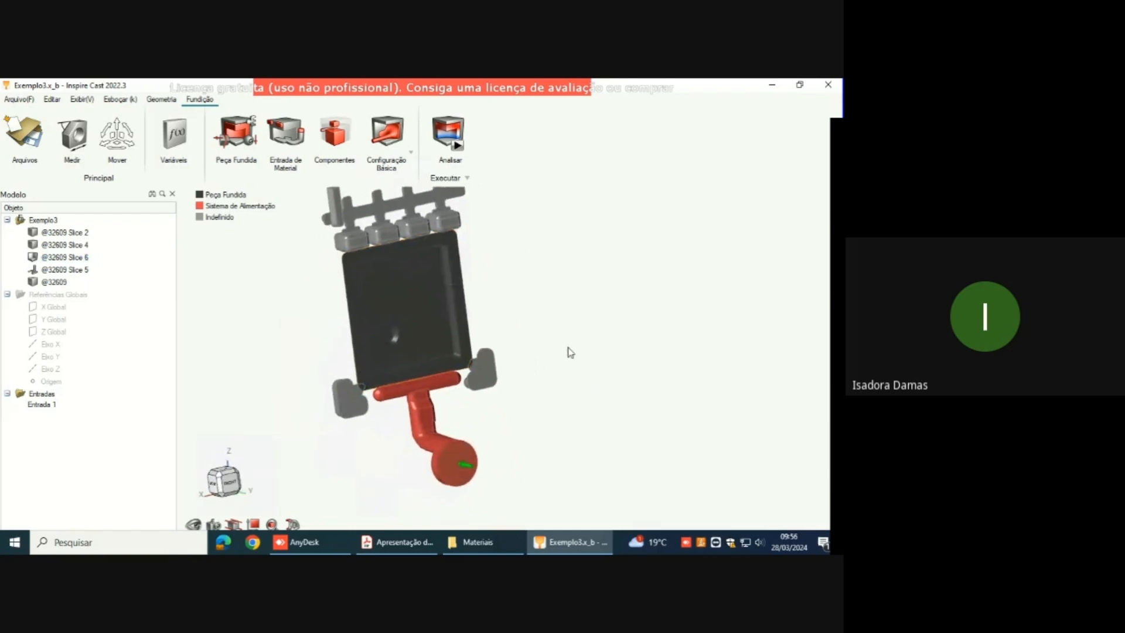
left_click(370, 232)
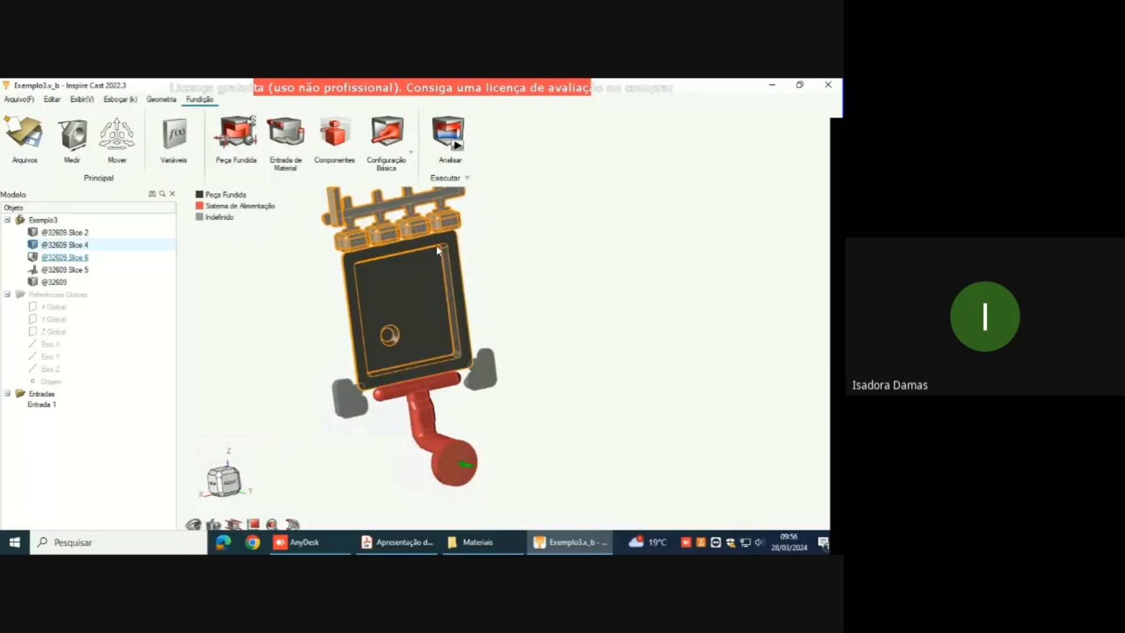
mouse_move(374, 263)
middle_mouse_down()
mouse_move(397, 301)
mouse_move(375, 274)
middle_mouse_up()
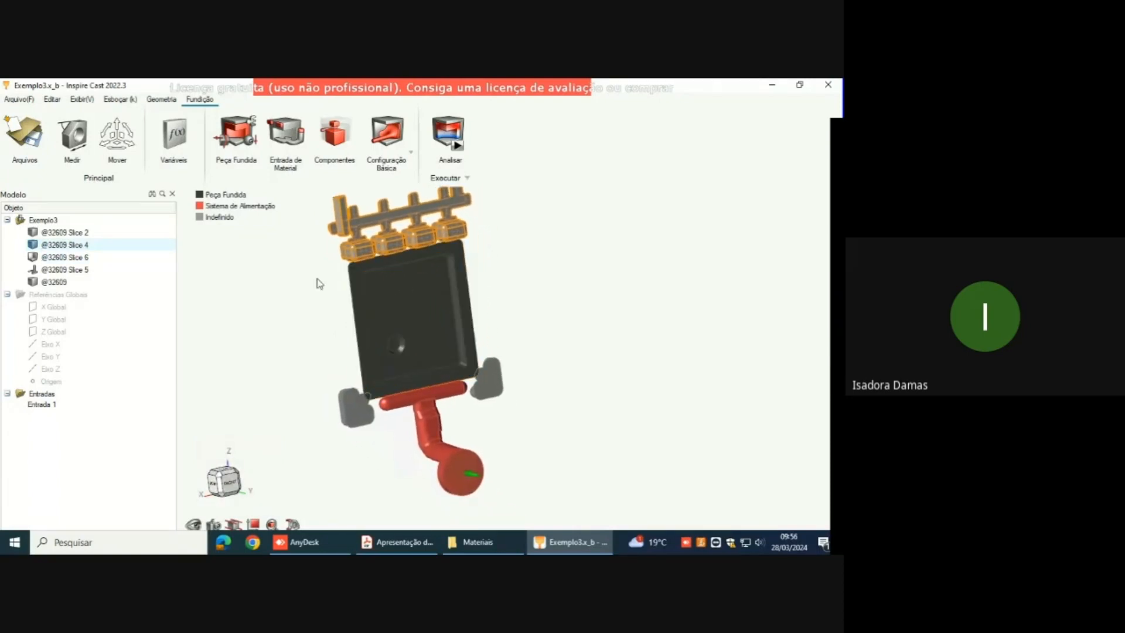
mouse_move(332, 293)
right_mouse_down()
mouse_move(355, 285)
mouse_move(334, 290)
right_mouse_up()
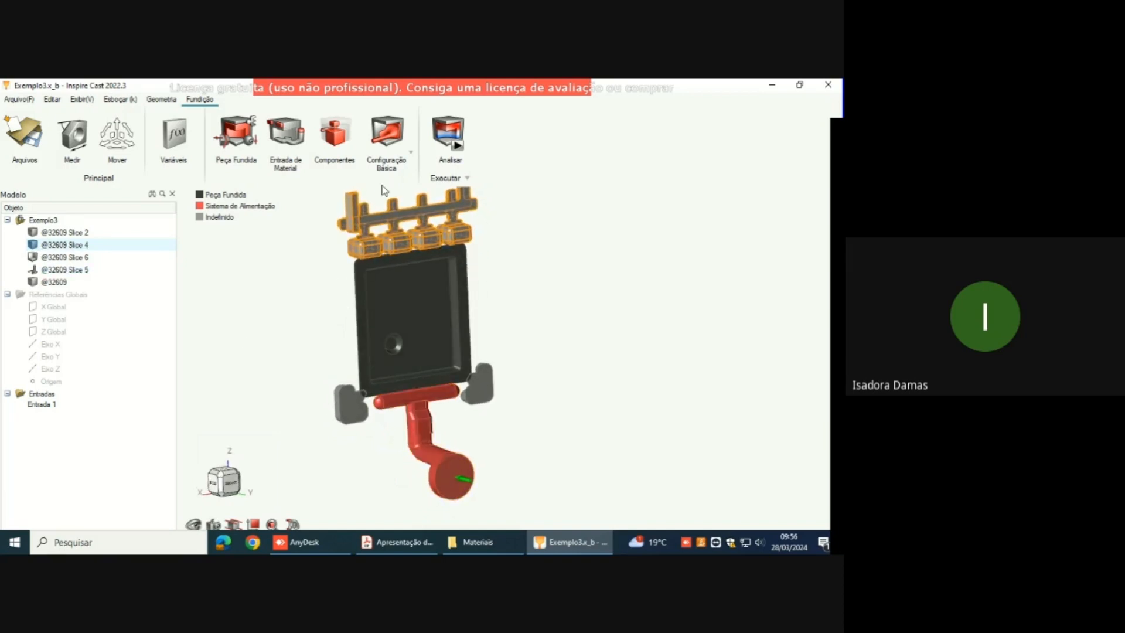
middle_click_drag(504, 375, 527, 398)
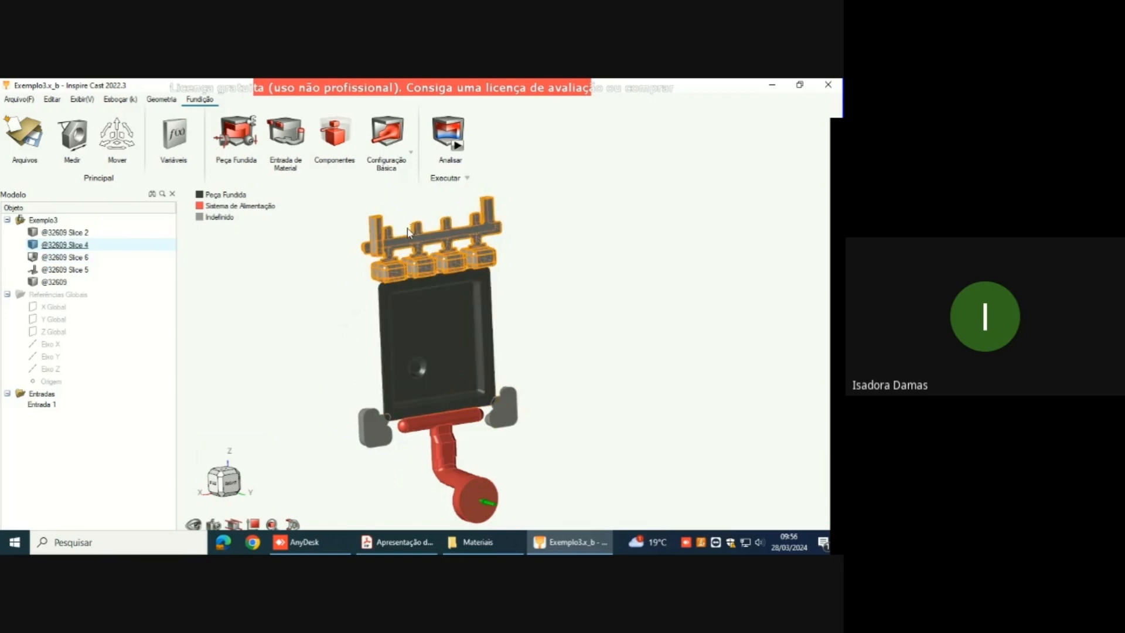
middle_click_drag(539, 289, 555, 264)
mouse_move(456, 83)
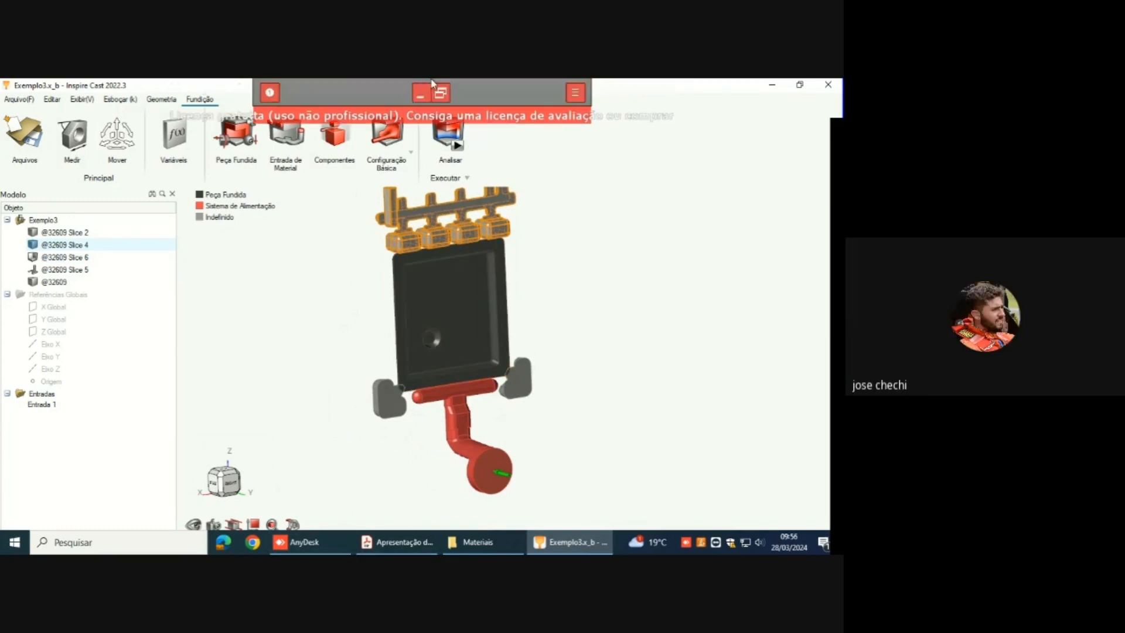
right_click_drag(485, 223, 483, 252)
middle_click_drag(483, 251, 493, 254)
right_click_drag(497, 249, 497, 299)
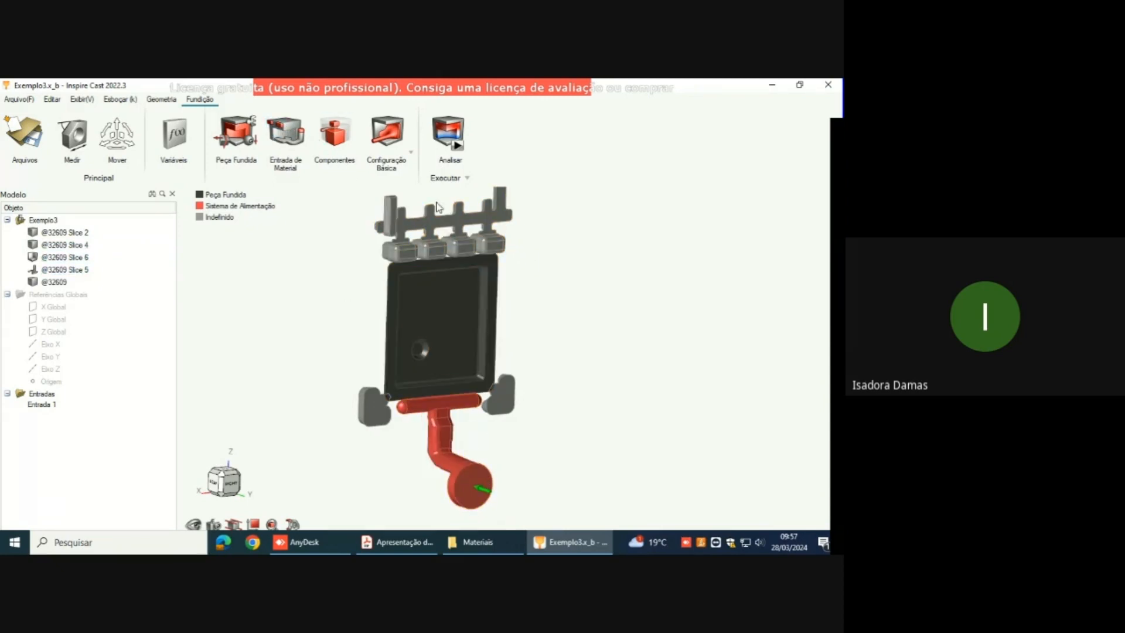
Step: Designate the comb-shaped body above the plate and both side pieces near the feed channel as overflow (Bolsa) components
left_click(335, 131)
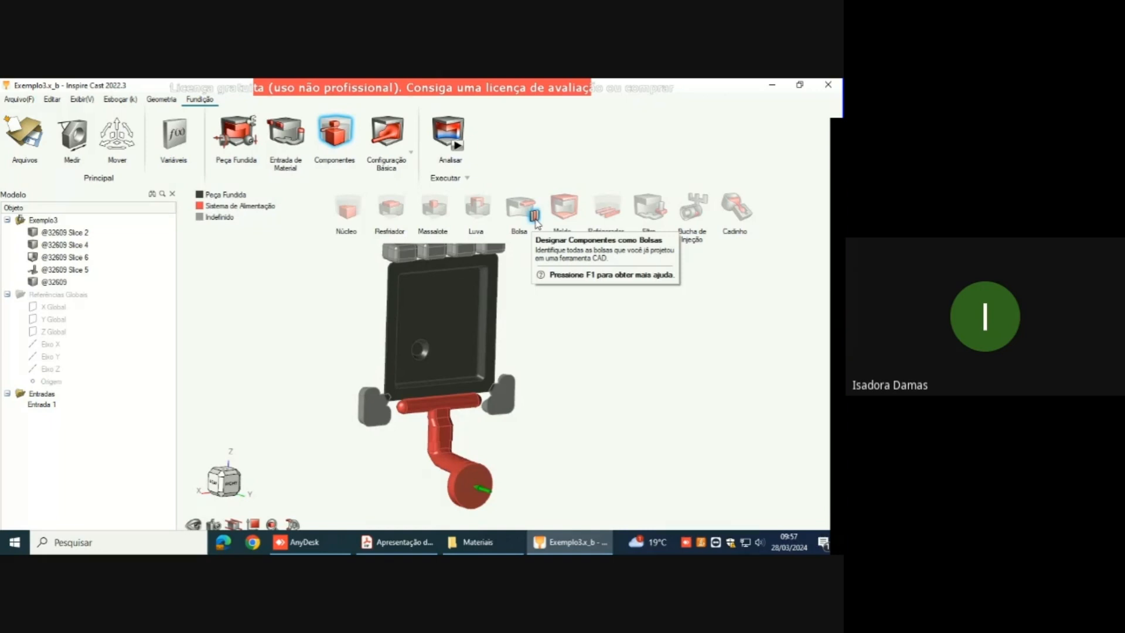
left_click(534, 216)
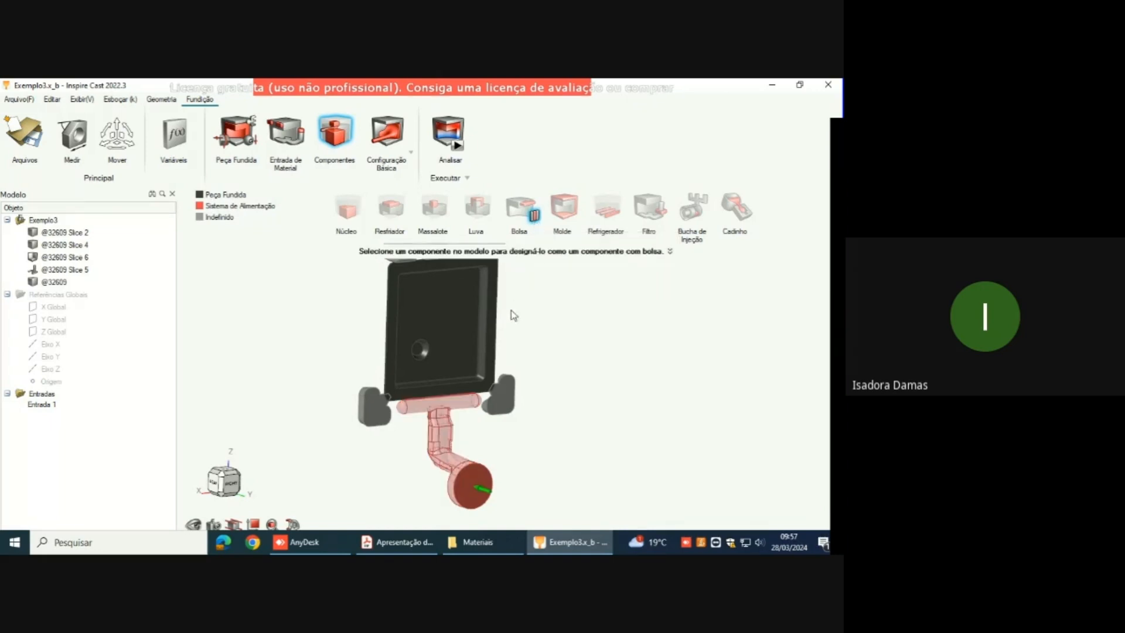
middle_click_drag(509, 314, 568, 458)
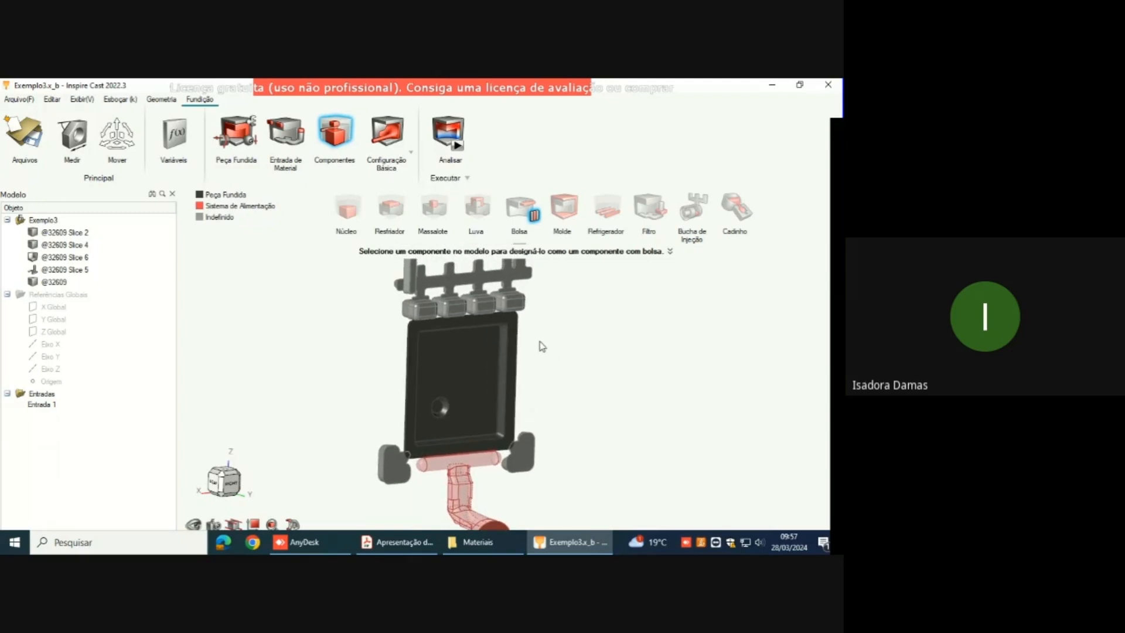
left_click(494, 309)
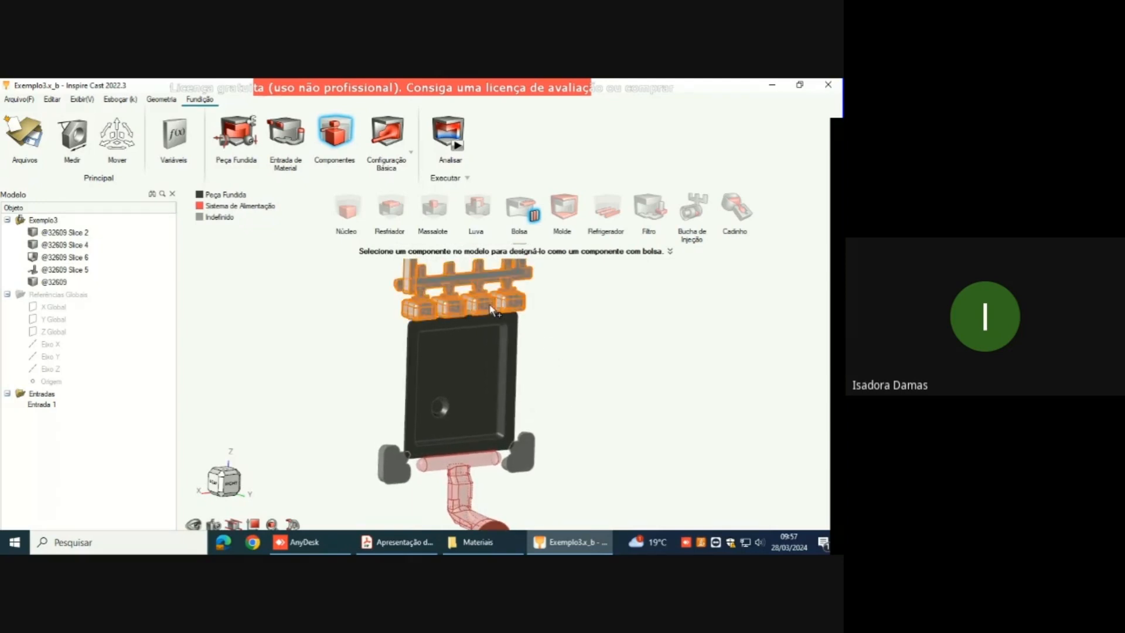
left_click(490, 310)
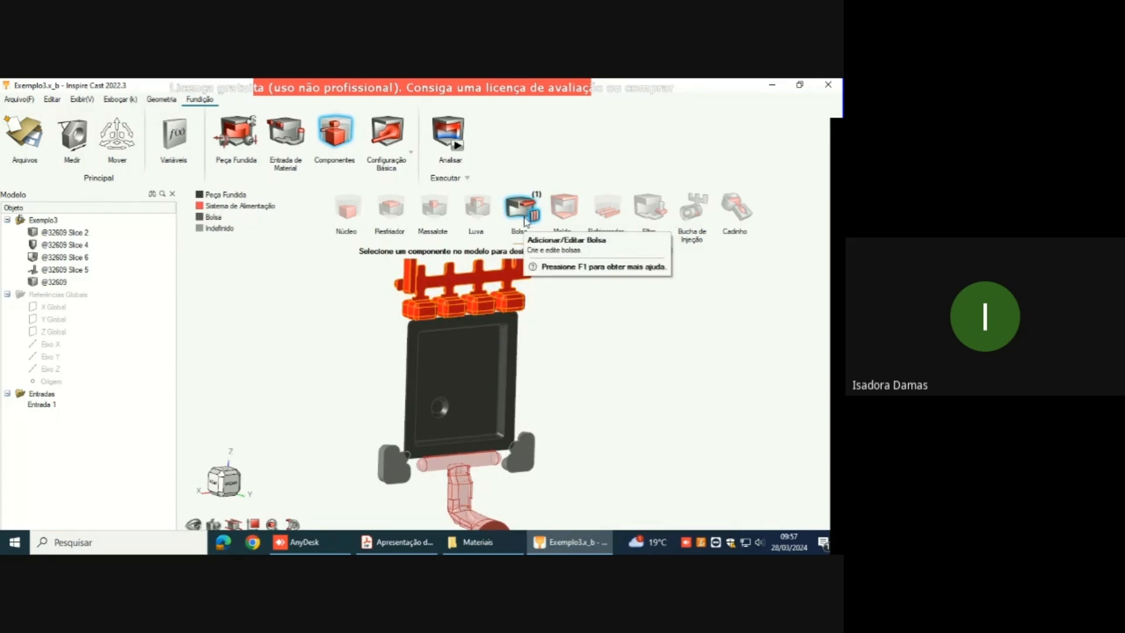
left_click(397, 478)
left_click(523, 470)
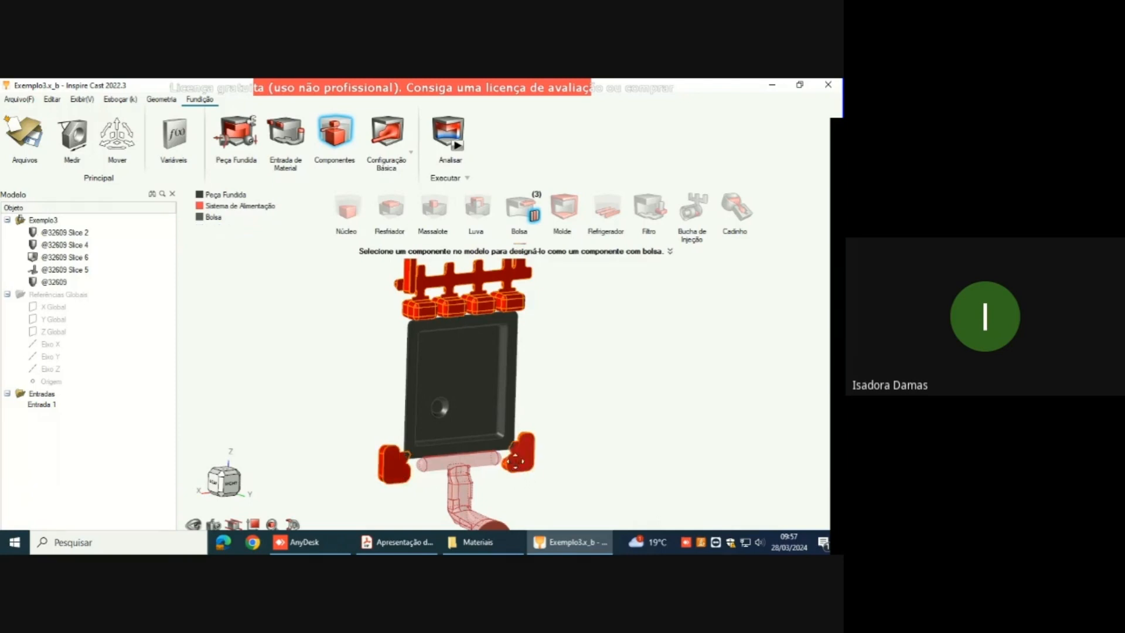
Step: Hide the Bolsa components and show them again to check which bodies carry the overflow designation
right_click_drag(494, 464, 503, 465)
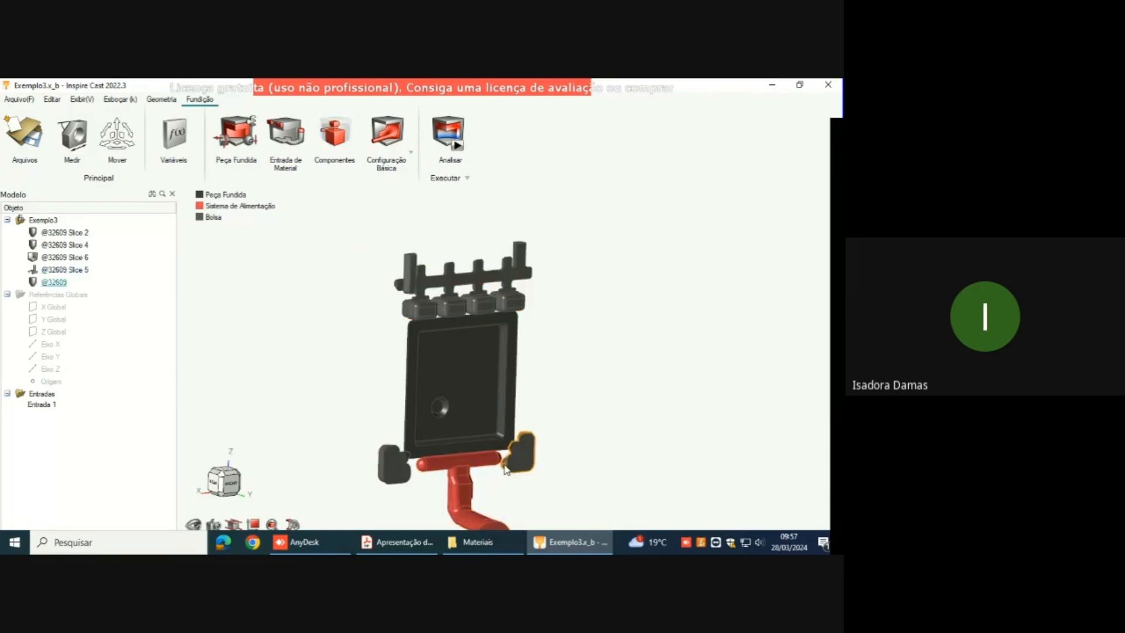
right_click_drag(544, 404, 545, 384)
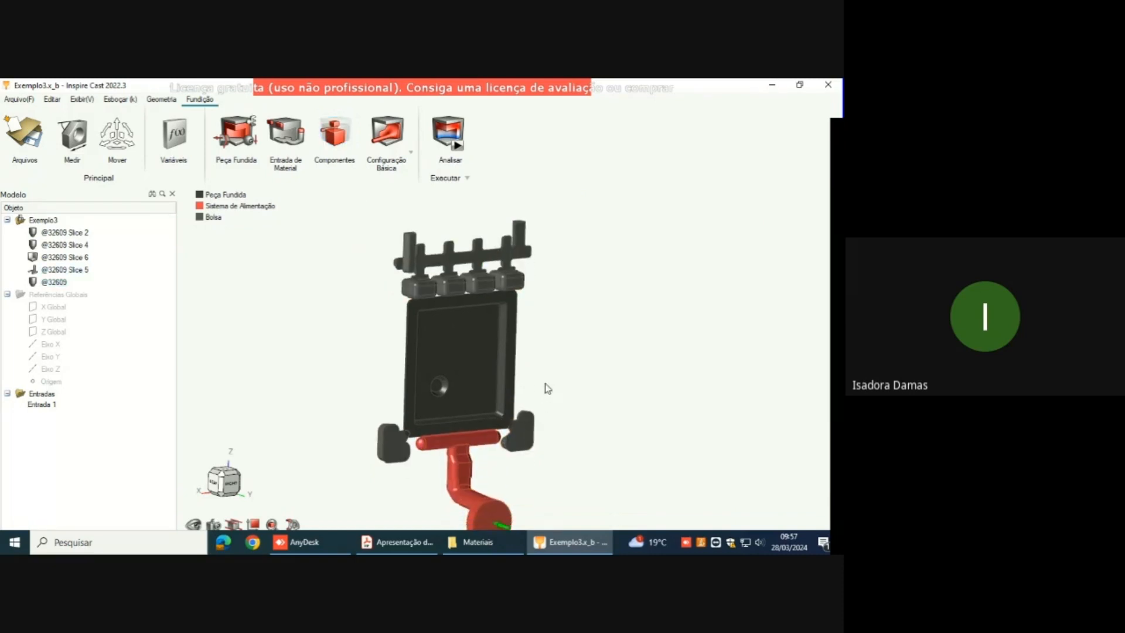
left_click(199, 218)
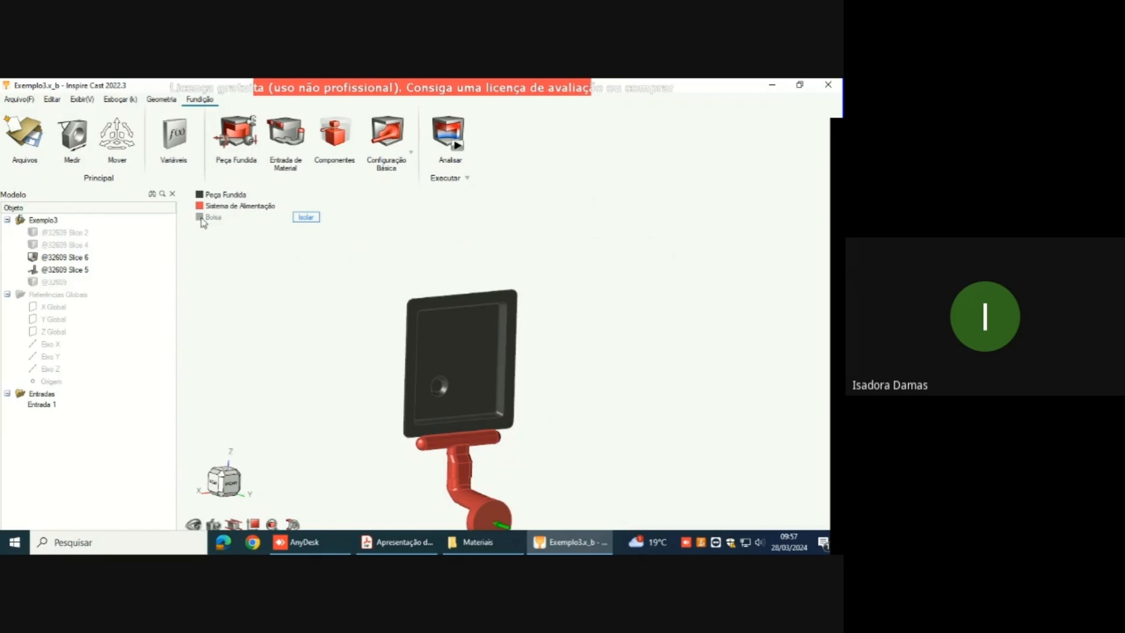
left_click(200, 217)
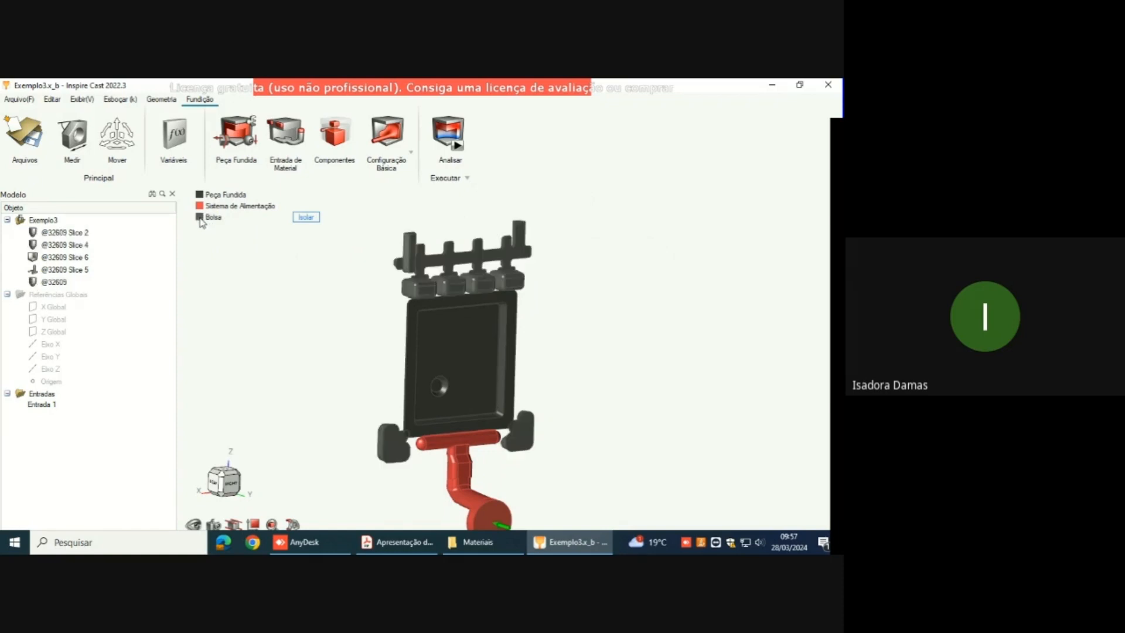
Step: Change the process setup from Configuração Básica to the high-pressure process (Alta Pressão) and open its parameters
mouse_move(600, 335)
right_mouse_down()
mouse_move(595, 253)
mouse_move(599, 355)
mouse_move(595, 301)
mouse_move(593, 326)
right_mouse_up()
scroll(435, 226, "up", 2)
scroll(435, 224, "down", 4)
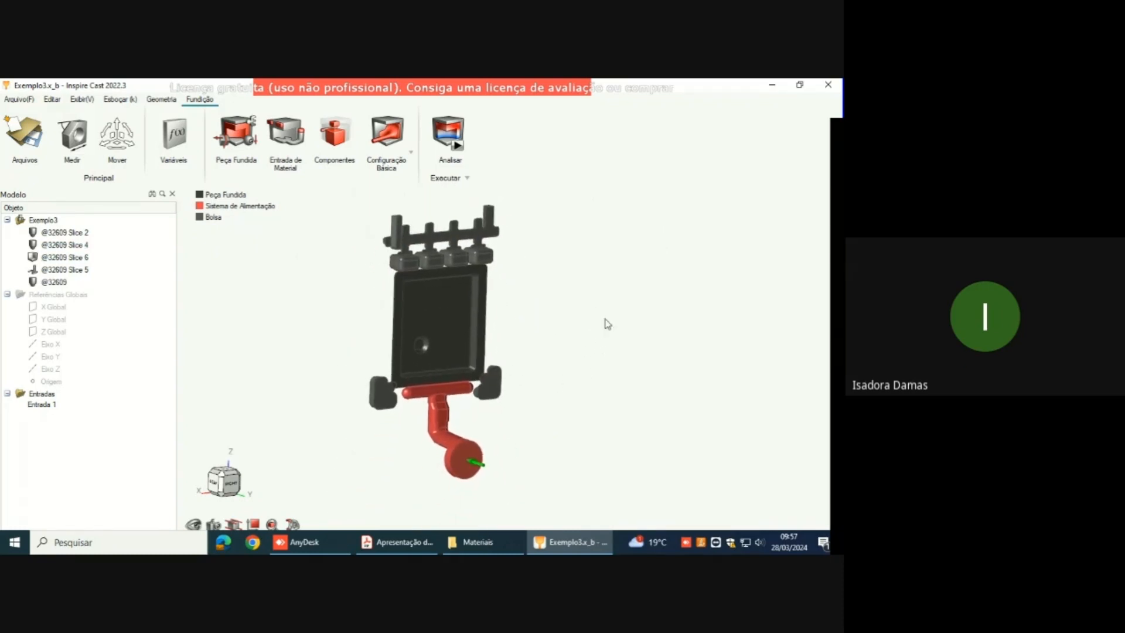
scroll(435, 334, "up", 1)
right_click_drag(488, 350, 487, 369)
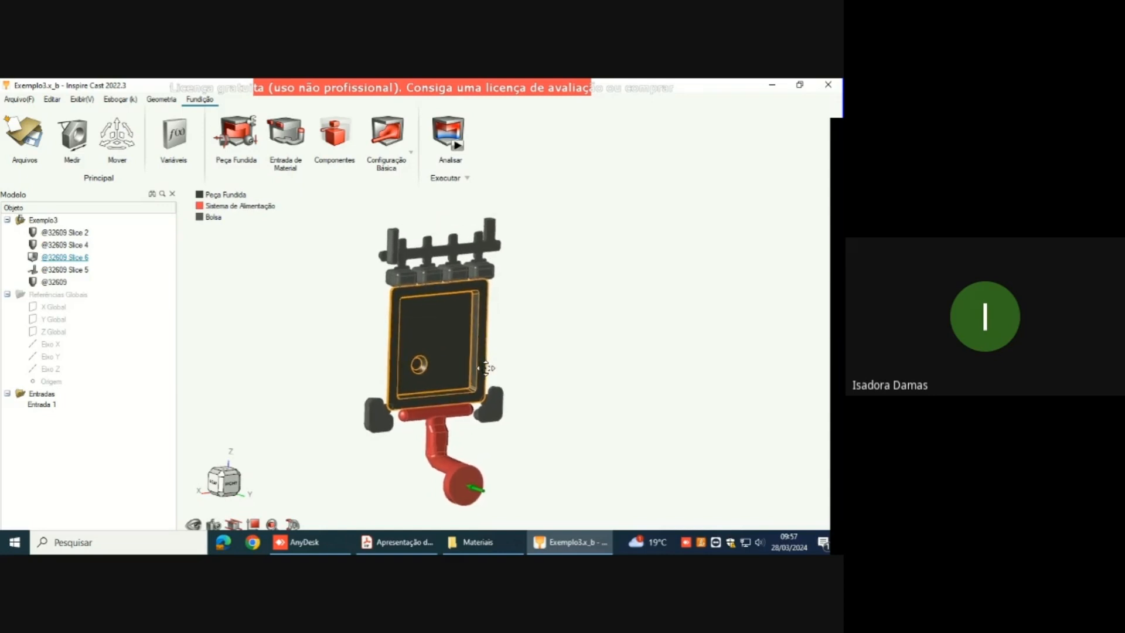
left_click(410, 159)
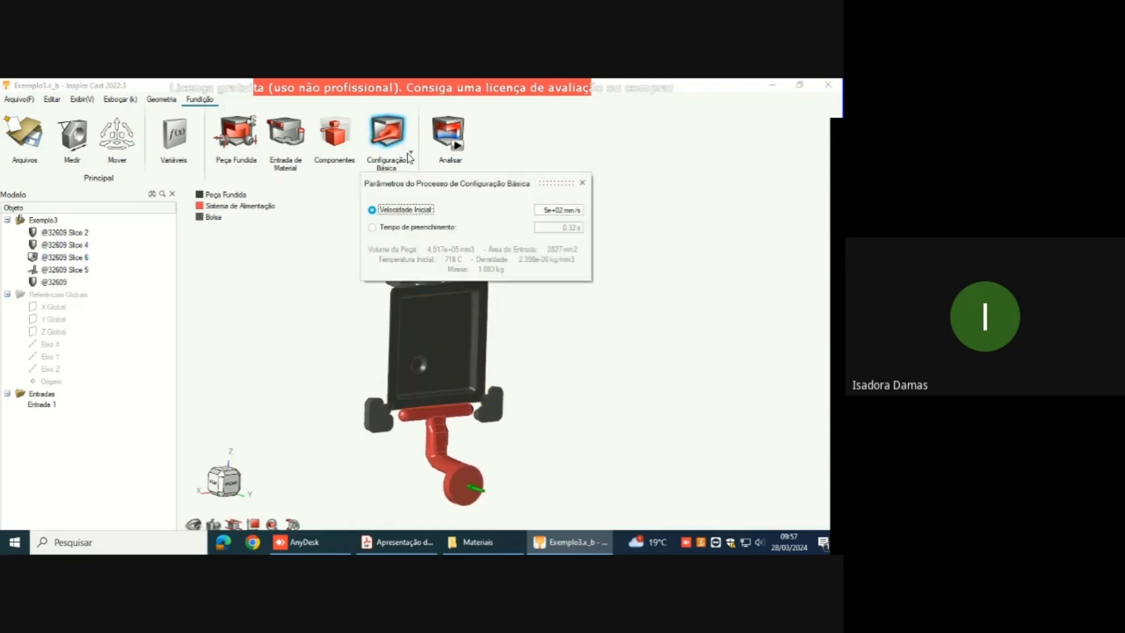
left_click(411, 156)
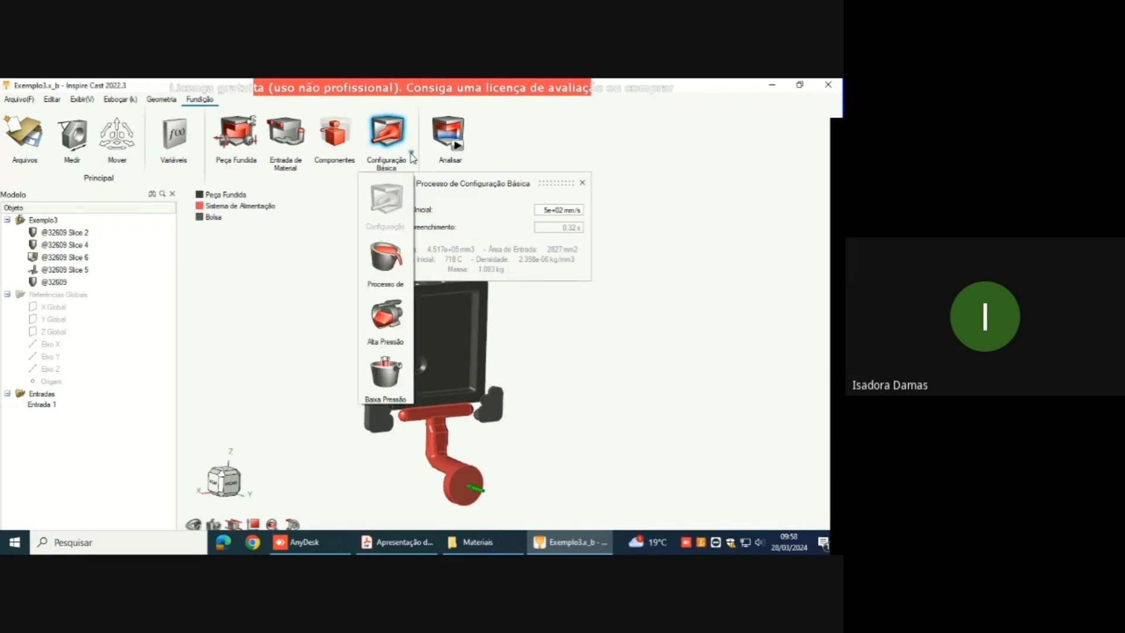
left_click(386, 319)
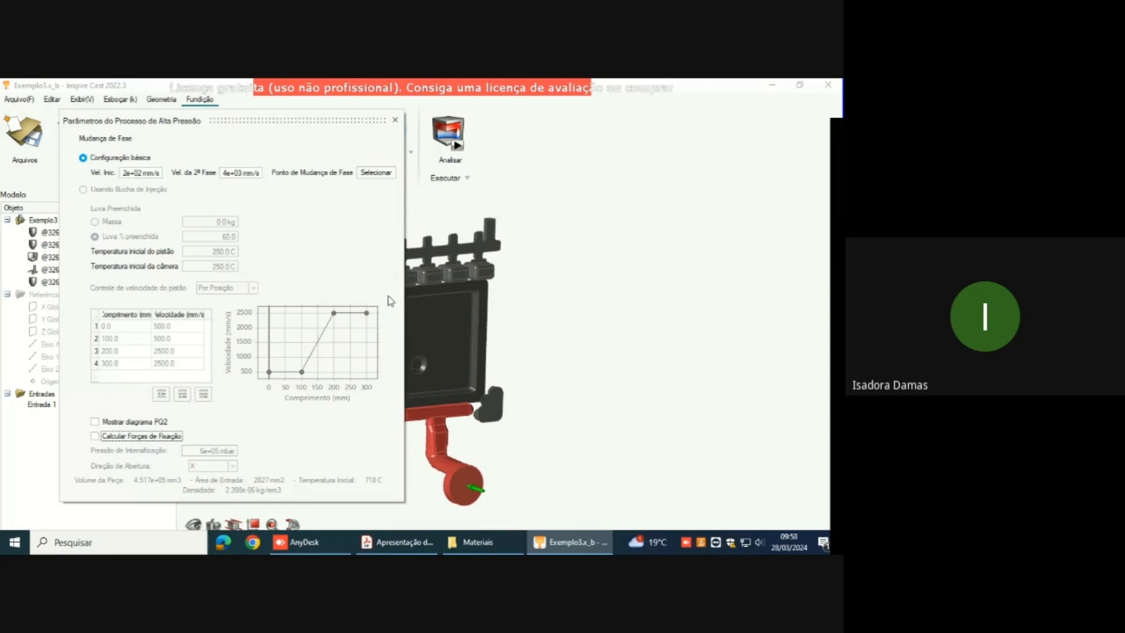
left_click_drag(276, 115, 428, 105)
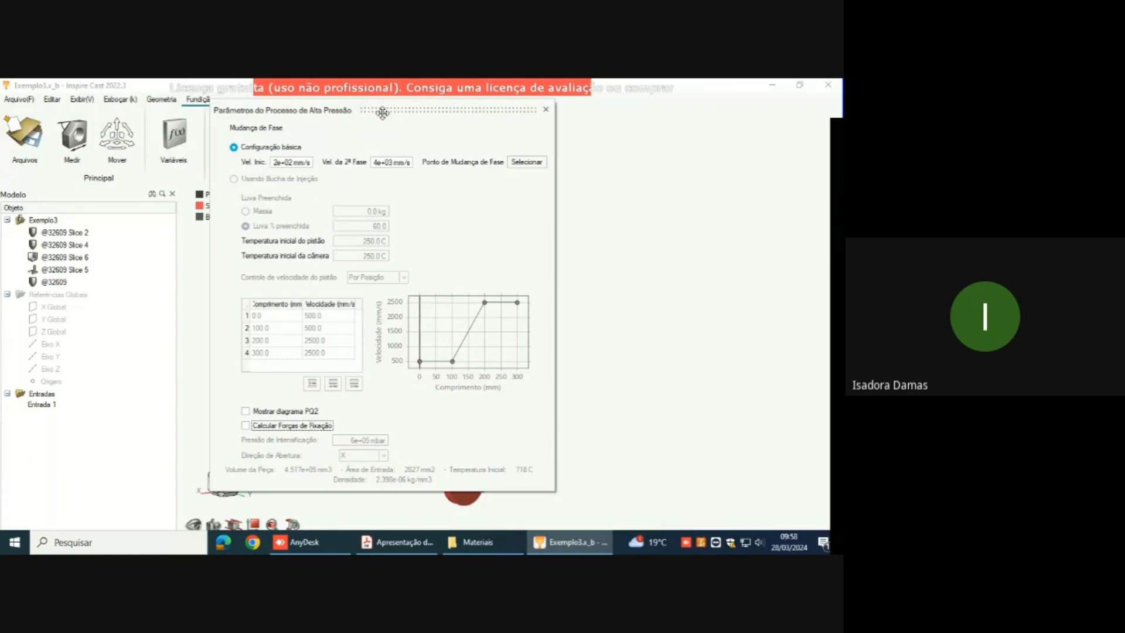
left_click_drag(394, 113, 279, 79)
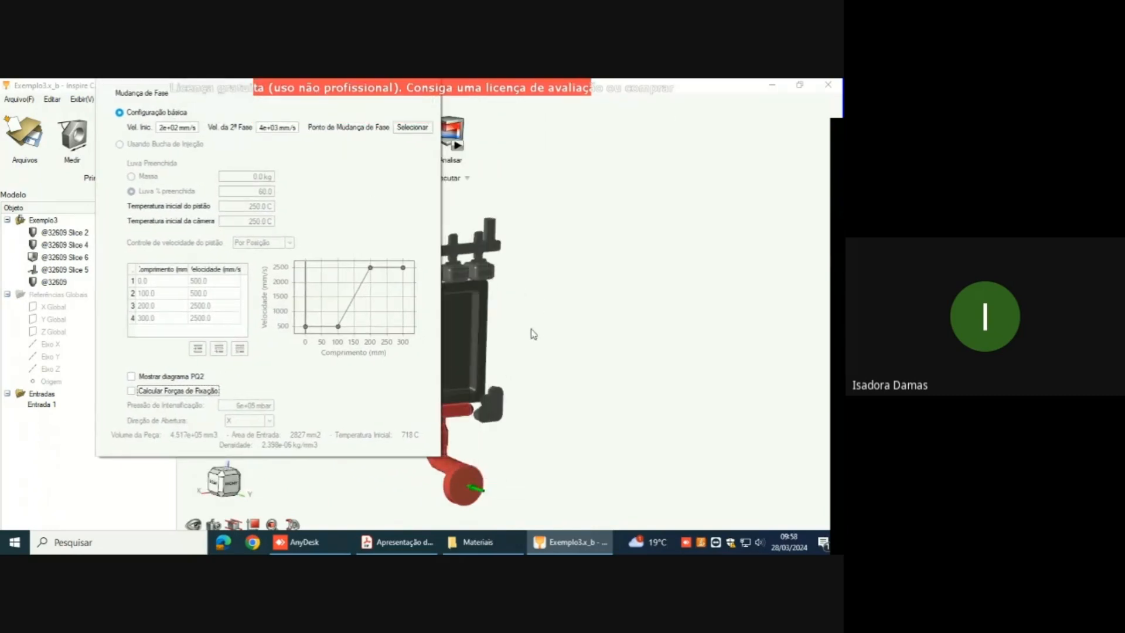
Step: Place the phase change point (Ponto de Mudança de Fase) at the middle of the horizontal runner bar, above the feed channel junction
right_click_drag(472, 414, 571, 390)
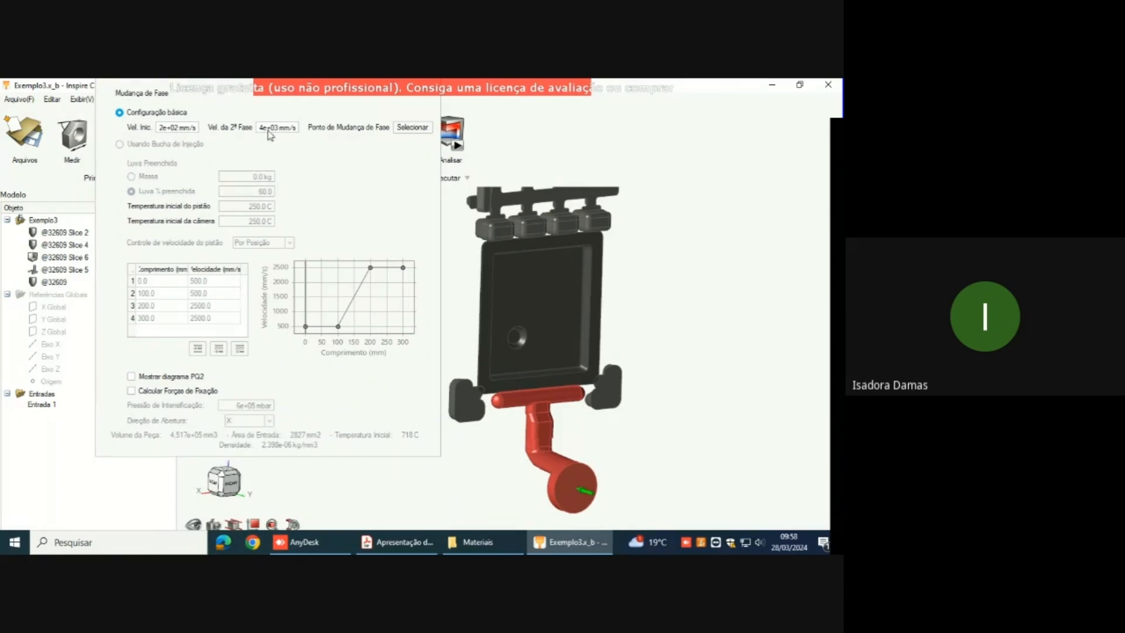
left_click(410, 129)
scroll(538, 403, "up", 4)
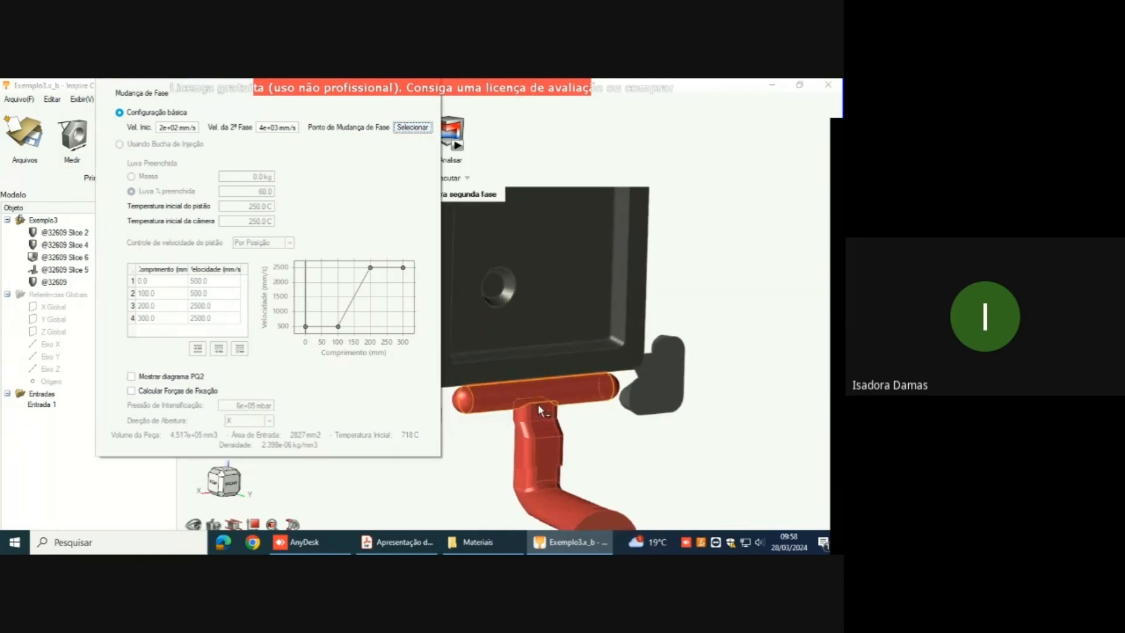
scroll(538, 403, "up", 2)
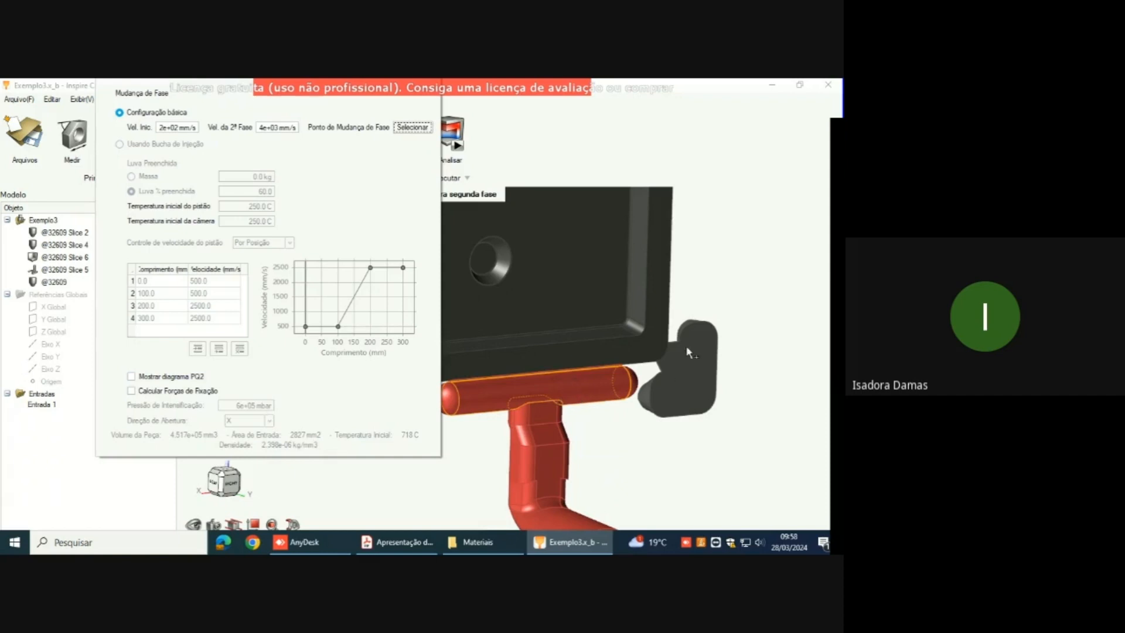
left_click(231, 484)
scroll(504, 463, "up", 4)
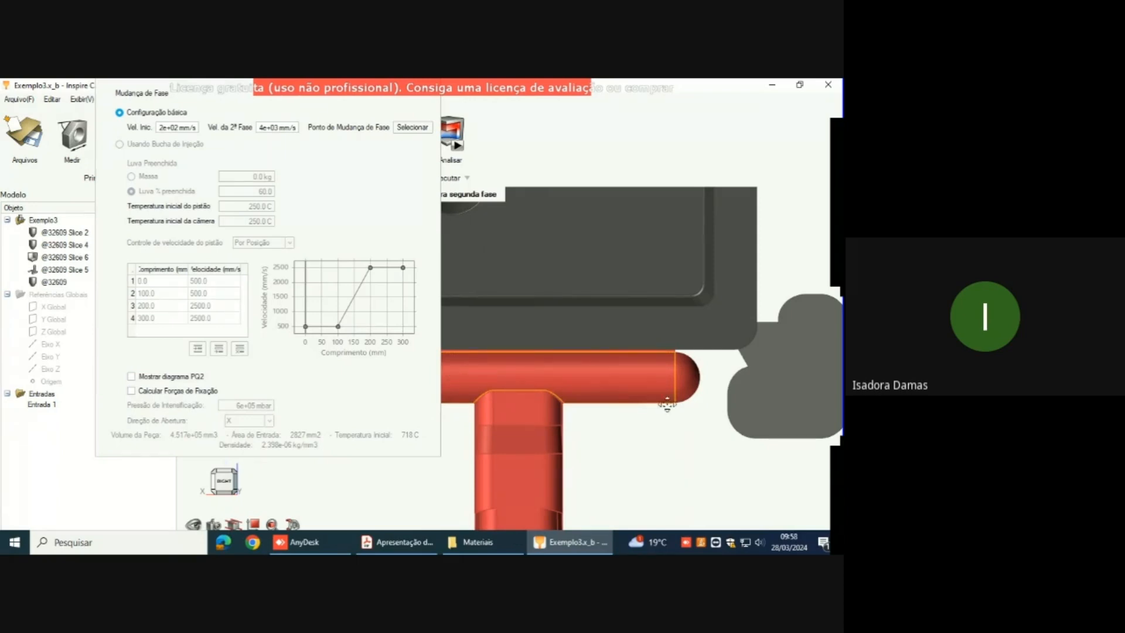
right_click_drag(666, 404, 716, 383)
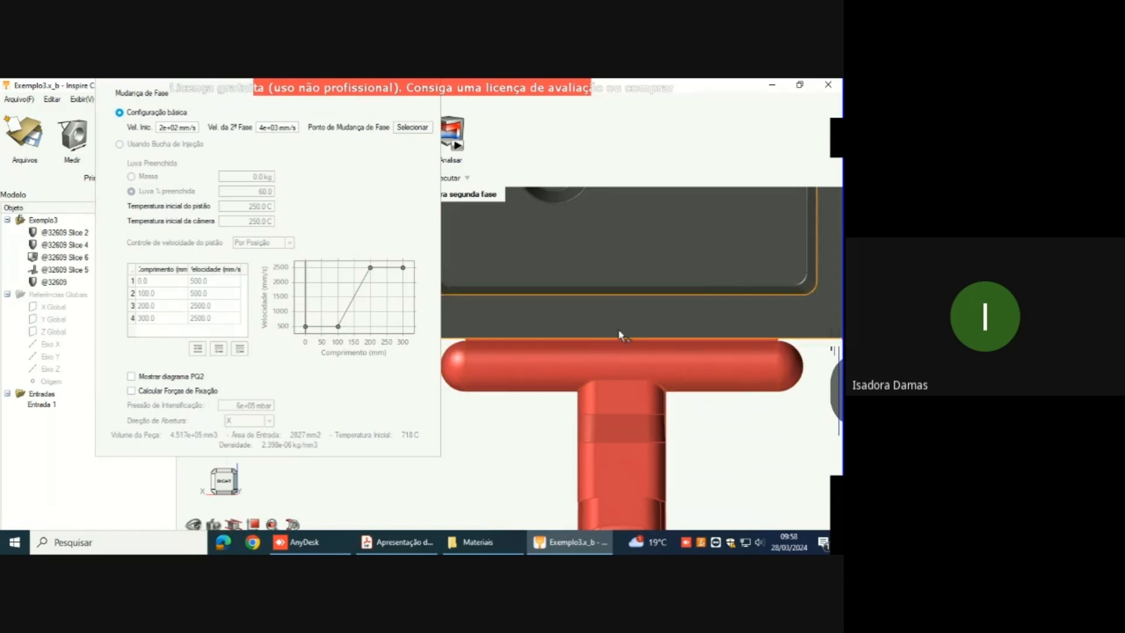
left_click(621, 365)
scroll(624, 352, "down", 5)
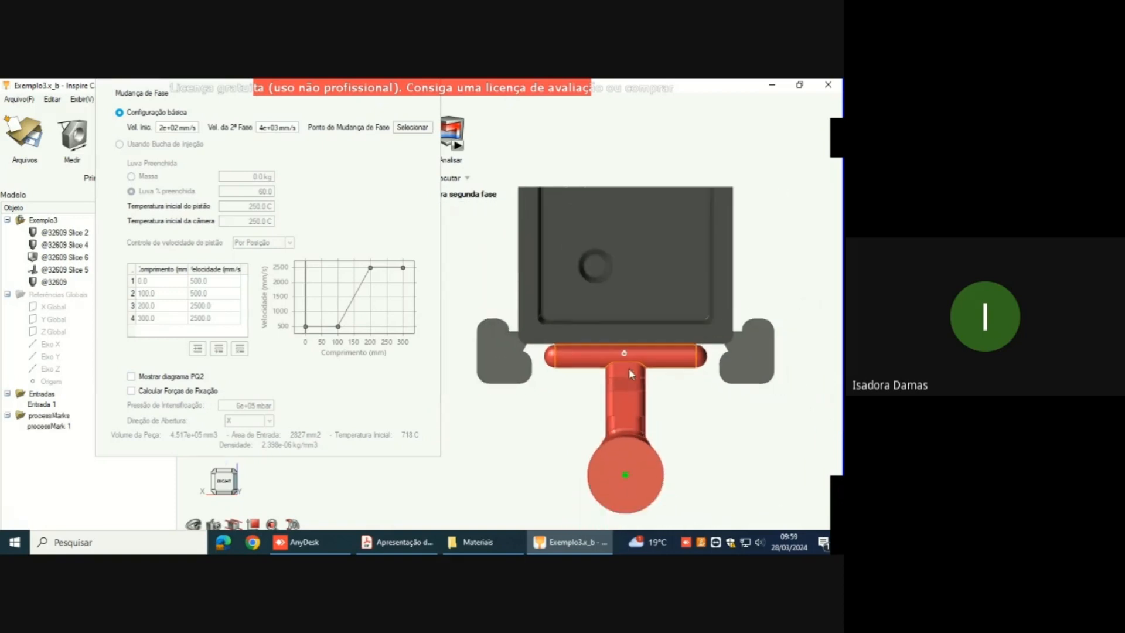
Step: Examine the phase change mark on the runner bar from several angles and review the phase change settings
mouse_move(648, 284)
middle_mouse_down()
mouse_move(646, 387)
mouse_move(628, 405)
mouse_move(647, 409)
mouse_move(649, 293)
middle_mouse_up()
scroll(457, 410, "down", 5)
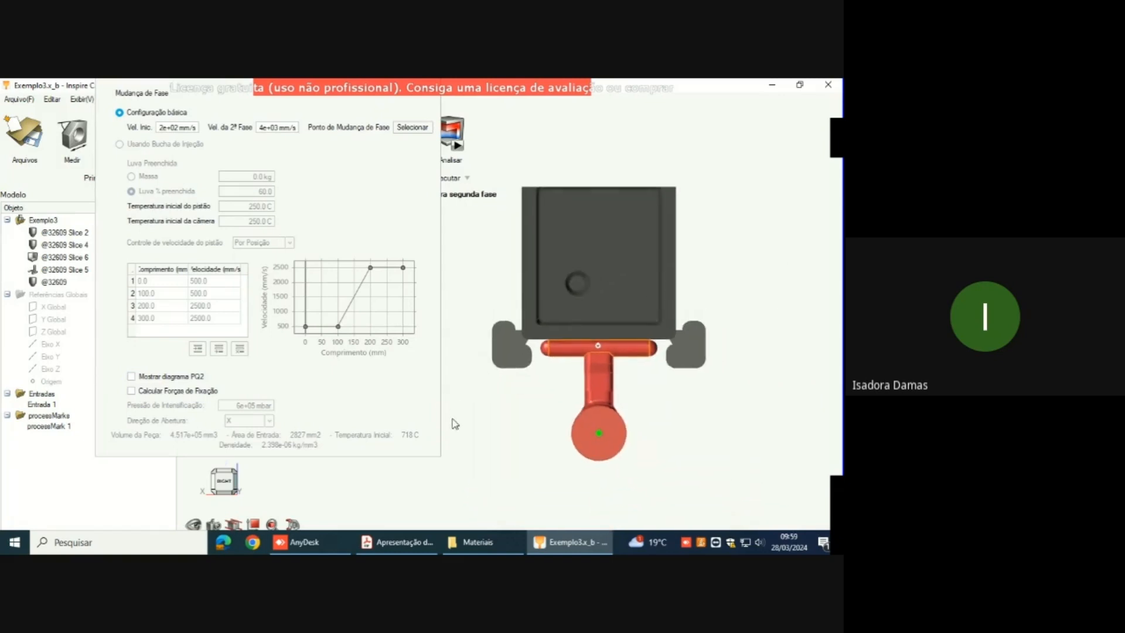
middle_click_drag(620, 347, 646, 383)
middle_click_drag(615, 344, 701, 346)
middle_click_drag(536, 305, 497, 323)
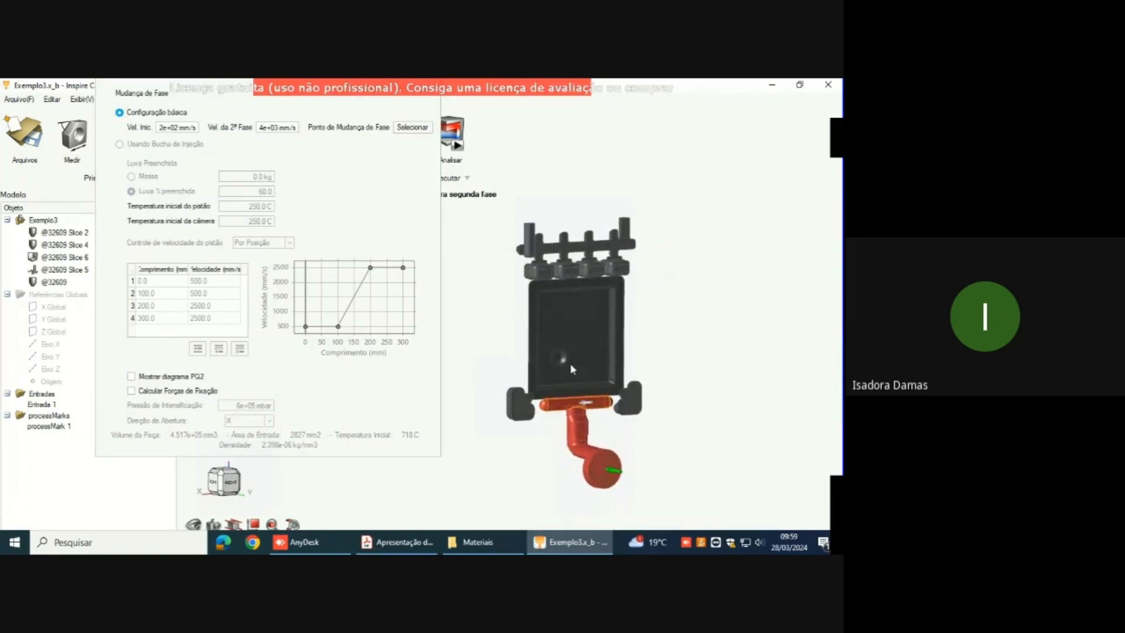
scroll(585, 431, "up", 6)
scroll(588, 432, "up", 3)
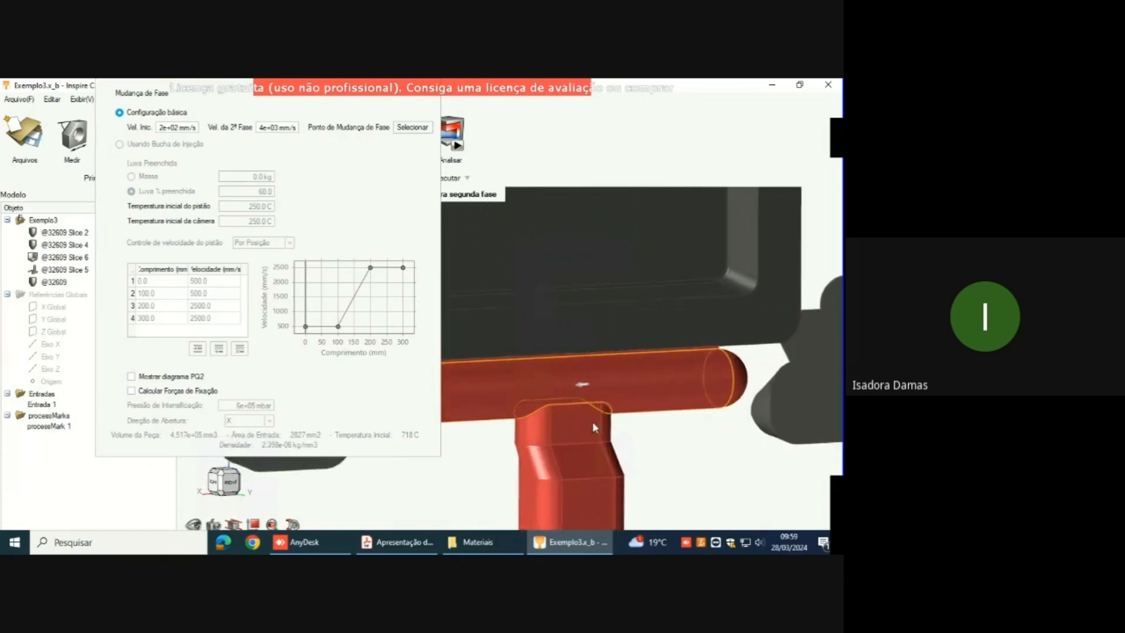
scroll(593, 422, "down", 5)
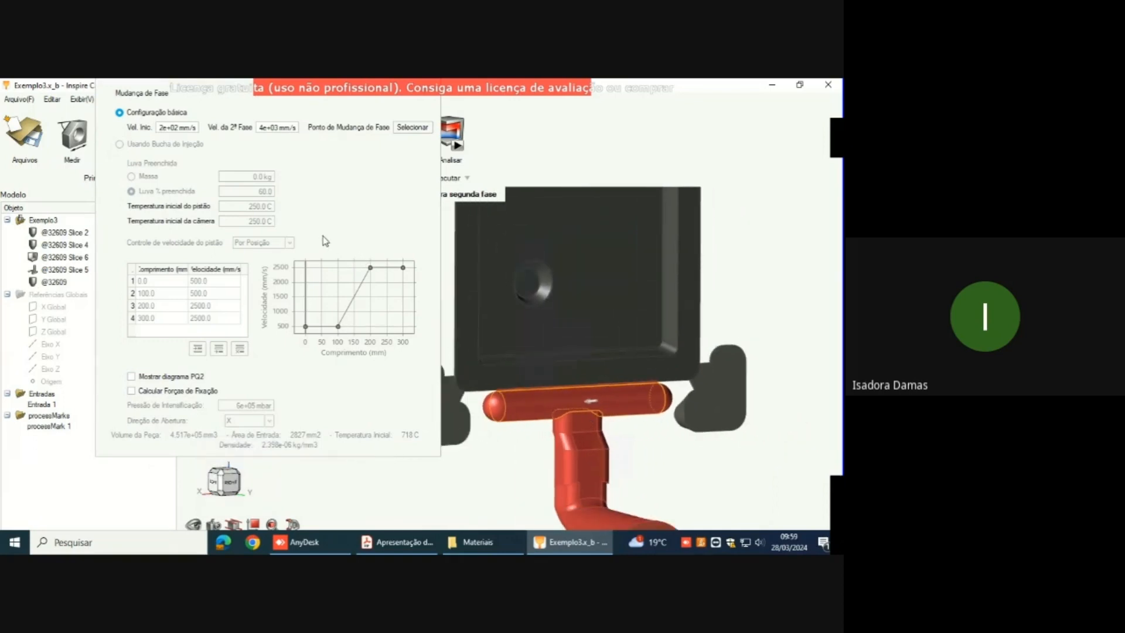
left_click(120, 150)
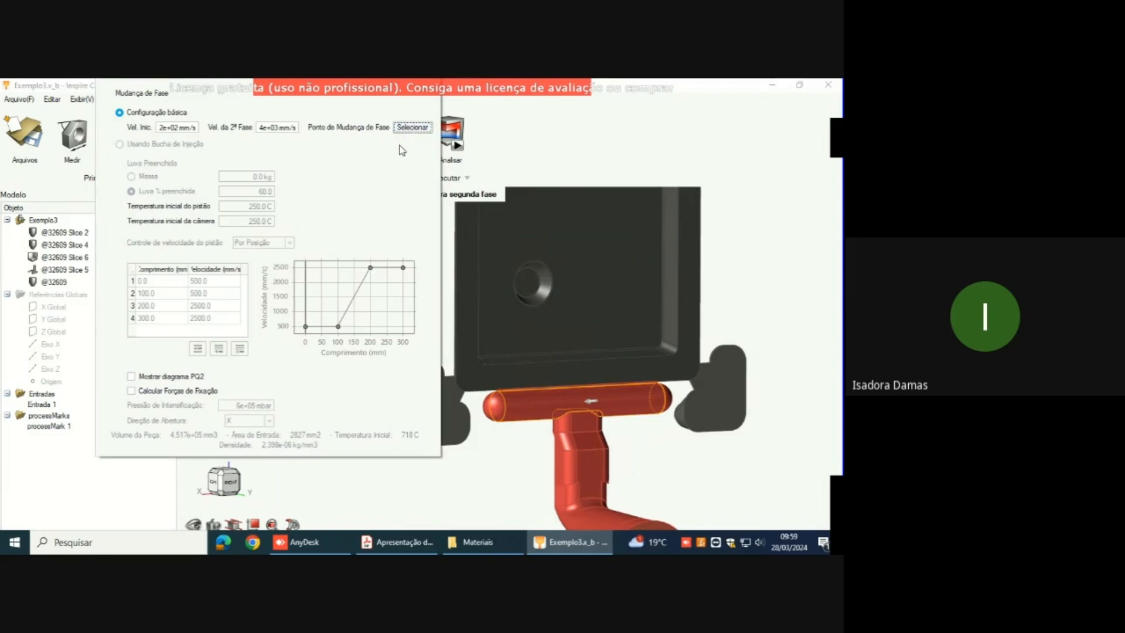
left_click_drag(172, 88, 170, 120)
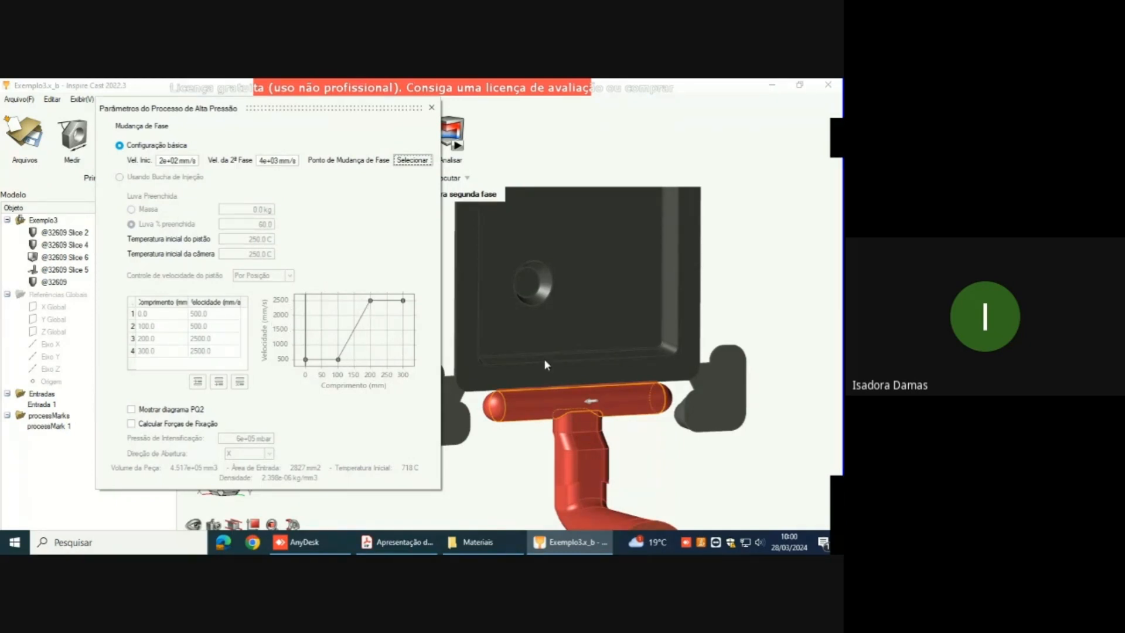
scroll(546, 359, "down", 3)
right_click_drag(580, 376, 628, 349)
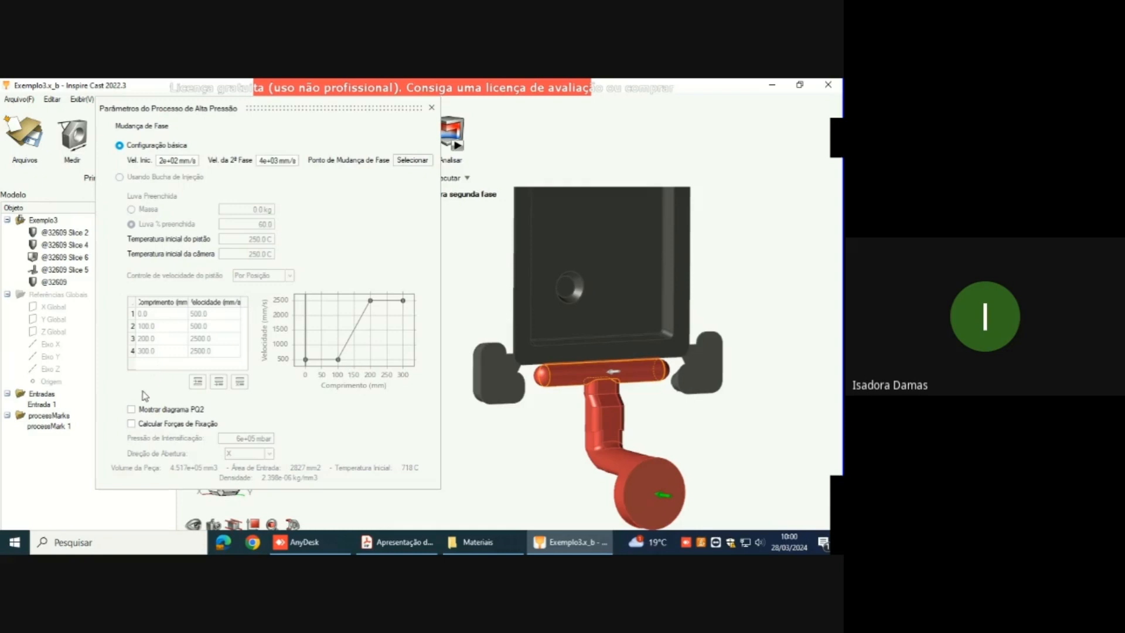
Step: Display the PQ2 diagram and examine its chart along with the machine and pressure parameters
left_click(132, 410)
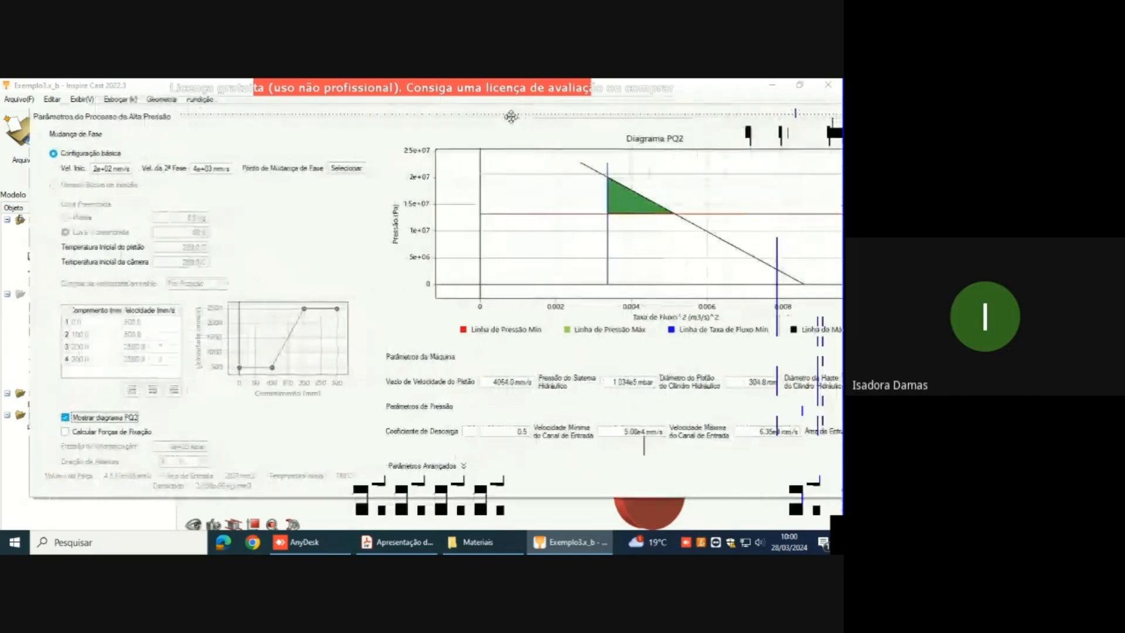
left_click_drag(503, 117, 443, 127)
scroll(397, 241, "down", 4)
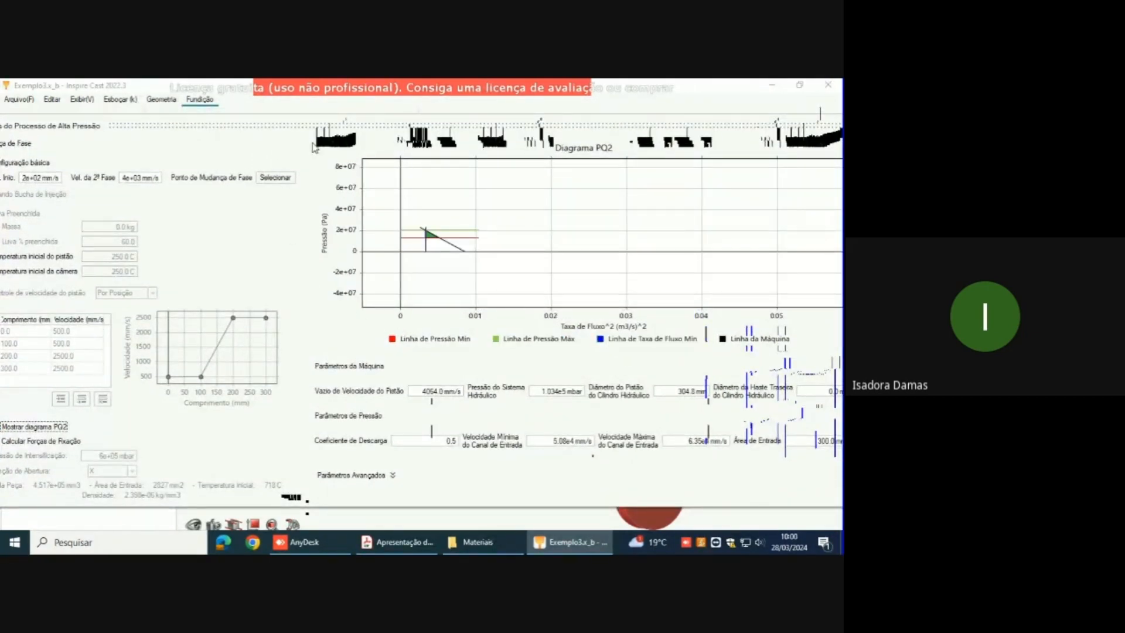
left_click_drag(508, 120, 386, 112)
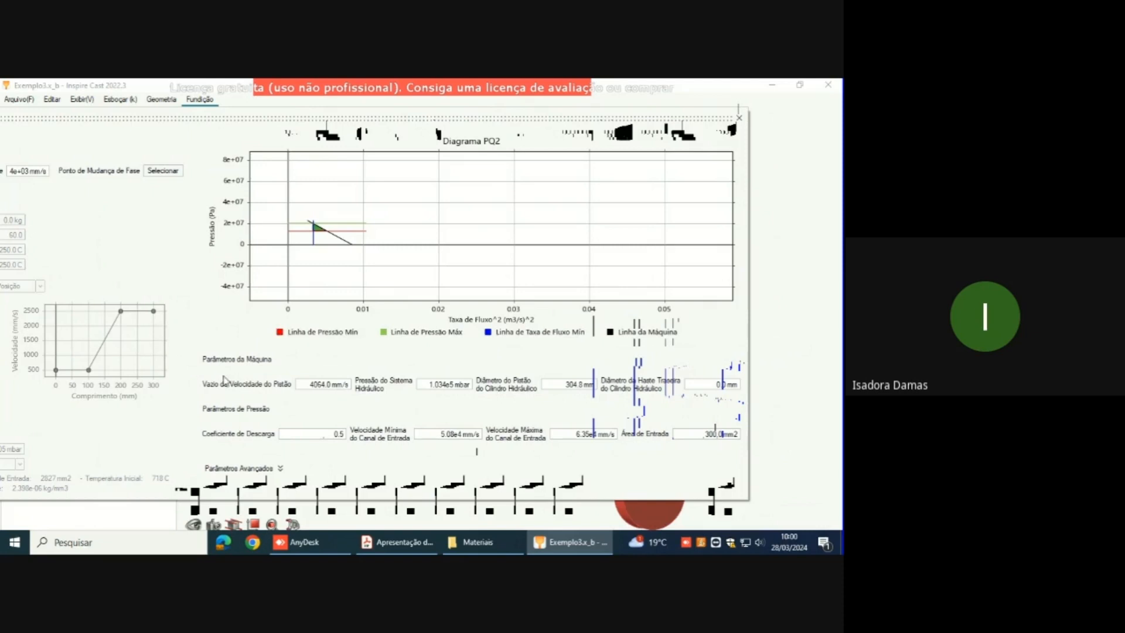
left_click(274, 334)
left_click_drag(549, 120, 752, 103)
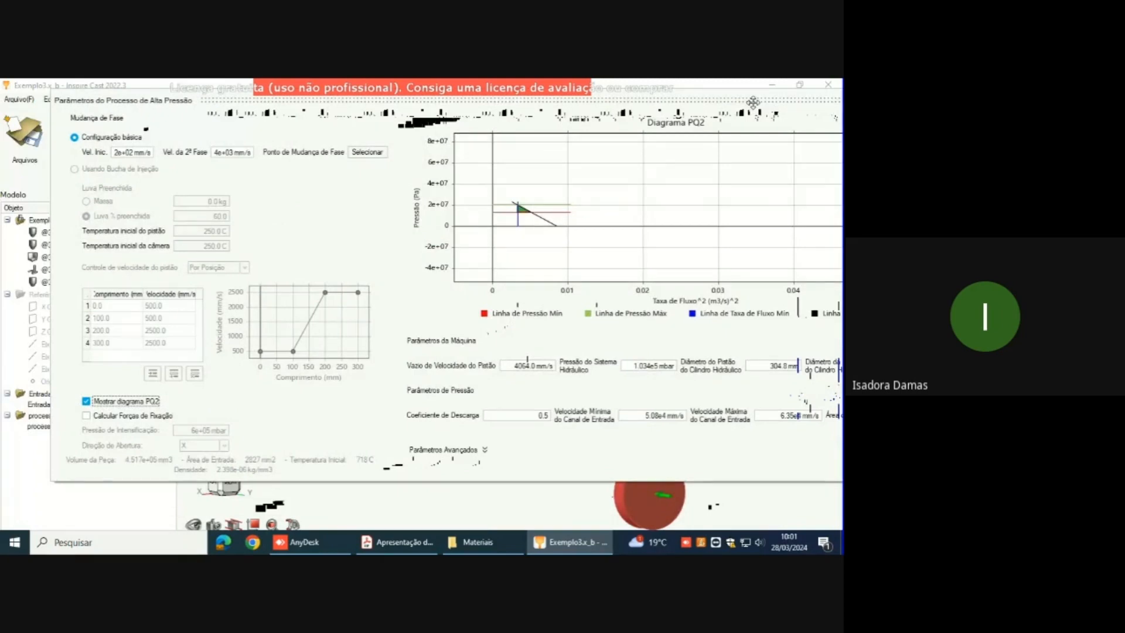
Step: Try the clamping force calculation (Calcular Forças de Fixação) with opening direction X, and turn off both it and the PQ2 diagram
left_click(92, 417)
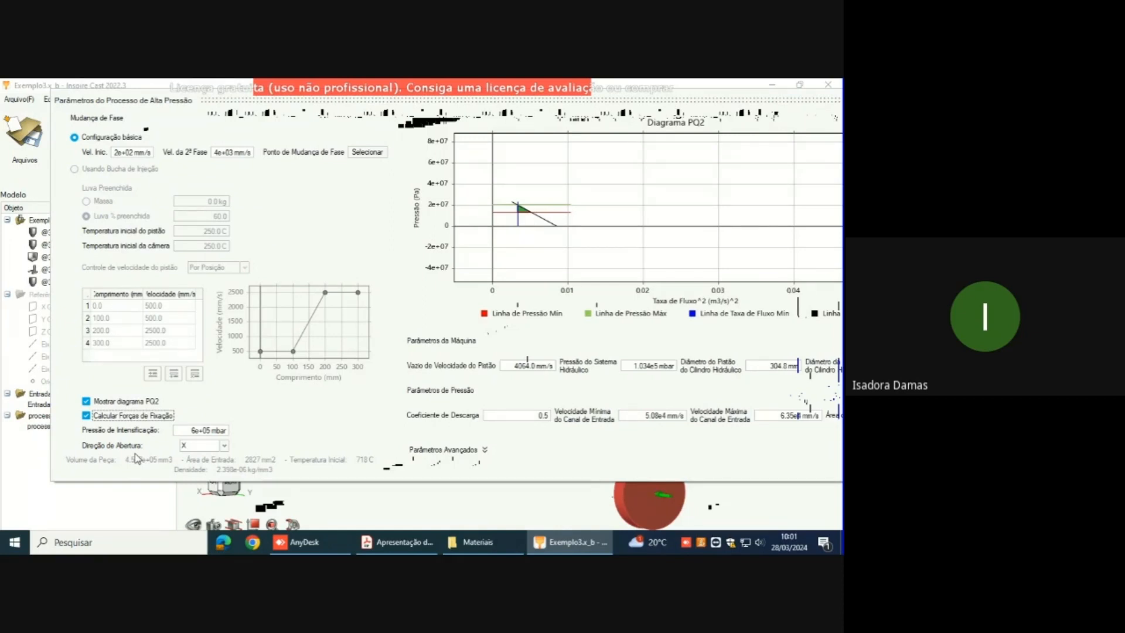
left_click(224, 446)
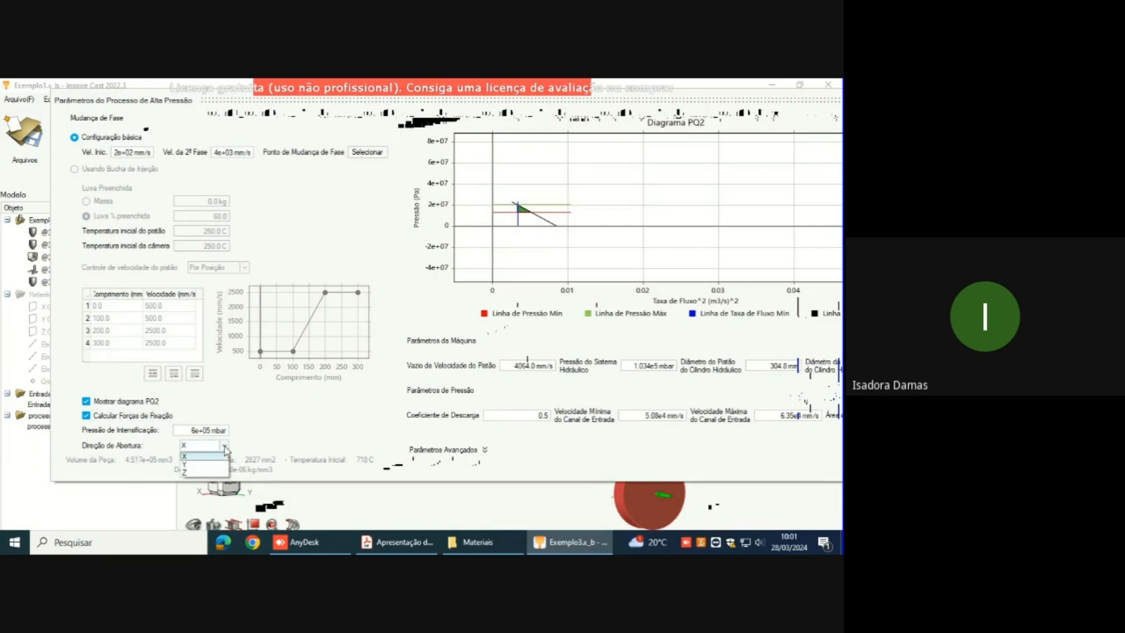
left_click(187, 456)
left_click(86, 415)
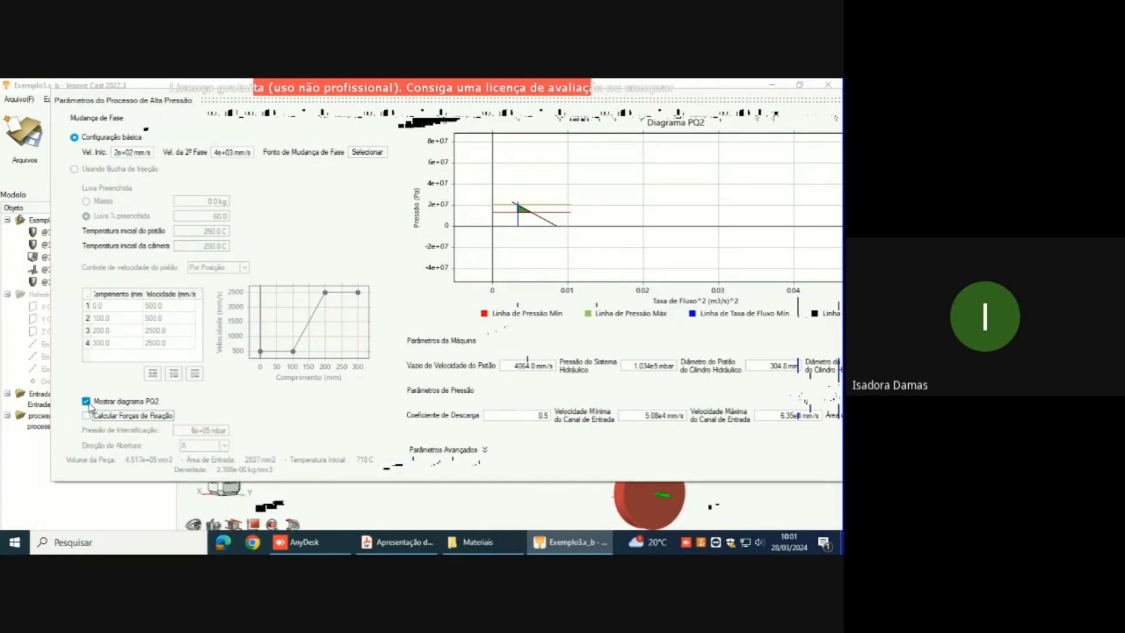
left_click(86, 401)
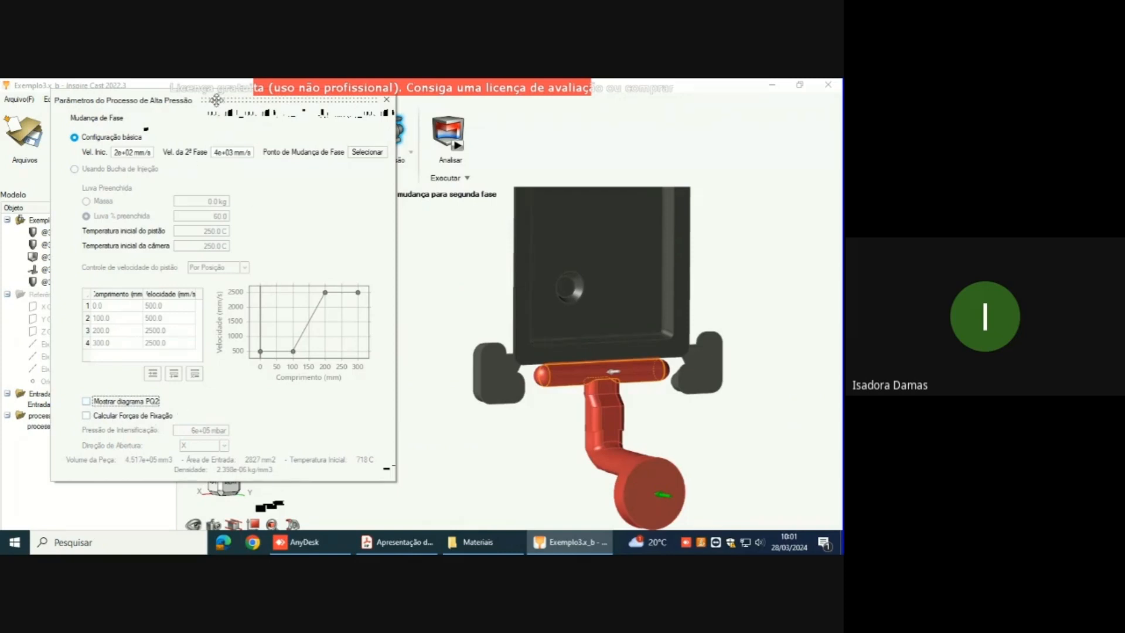
Step: Close the high-pressure process parameters with Configuração básica as the phase change method
left_click_drag(215, 100, 419, 126)
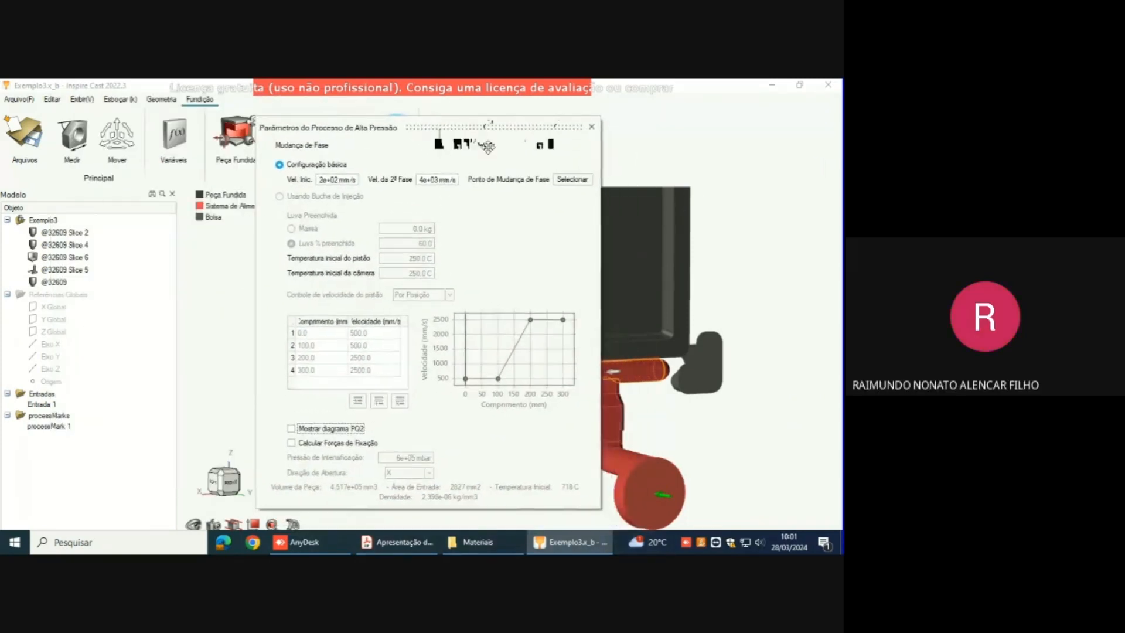
left_click(592, 129)
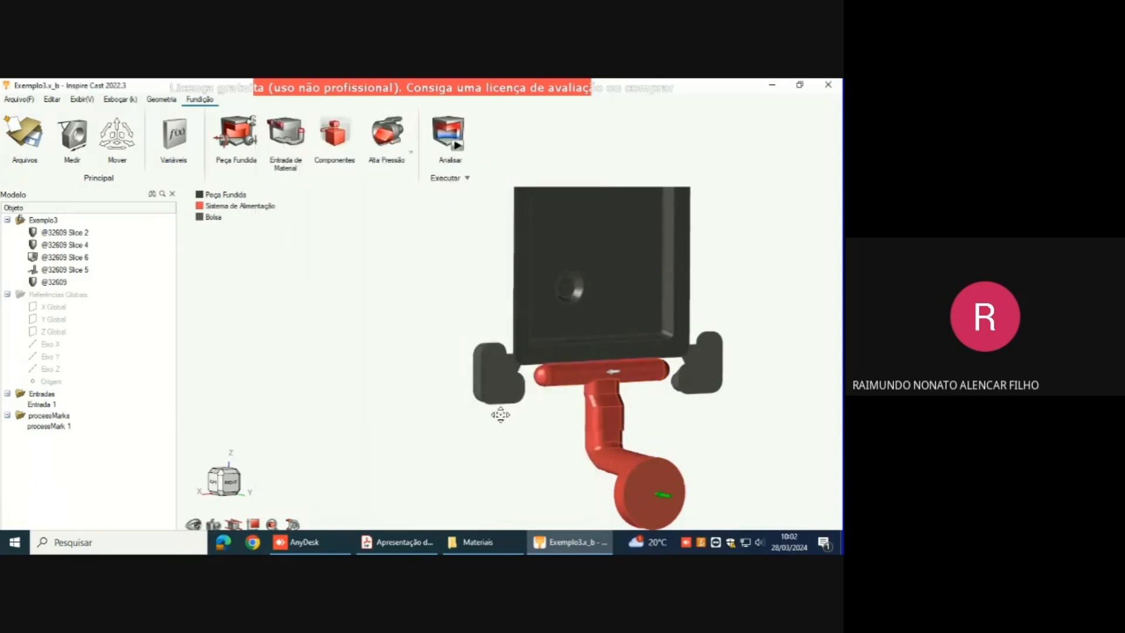
right_click_drag(501, 414, 351, 293)
scroll(419, 305, "down", 3)
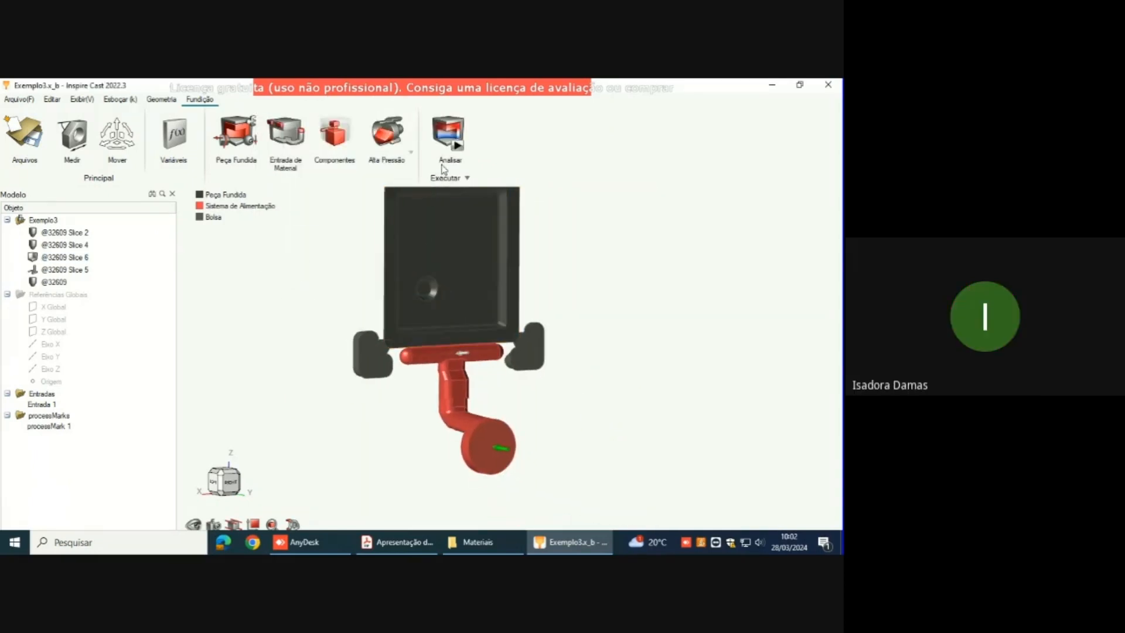
Step: Try enabling the filling analysis and deformation calculation in the Exemplo3 run settings, and close them without running
mouse_move(450, 155)
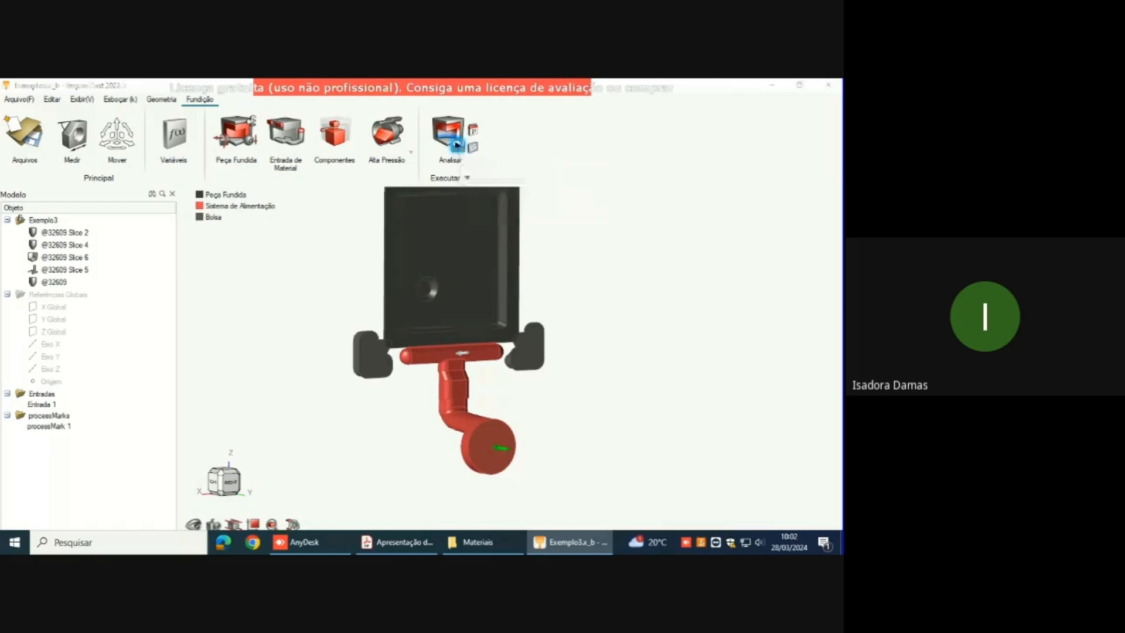
left_click(458, 146)
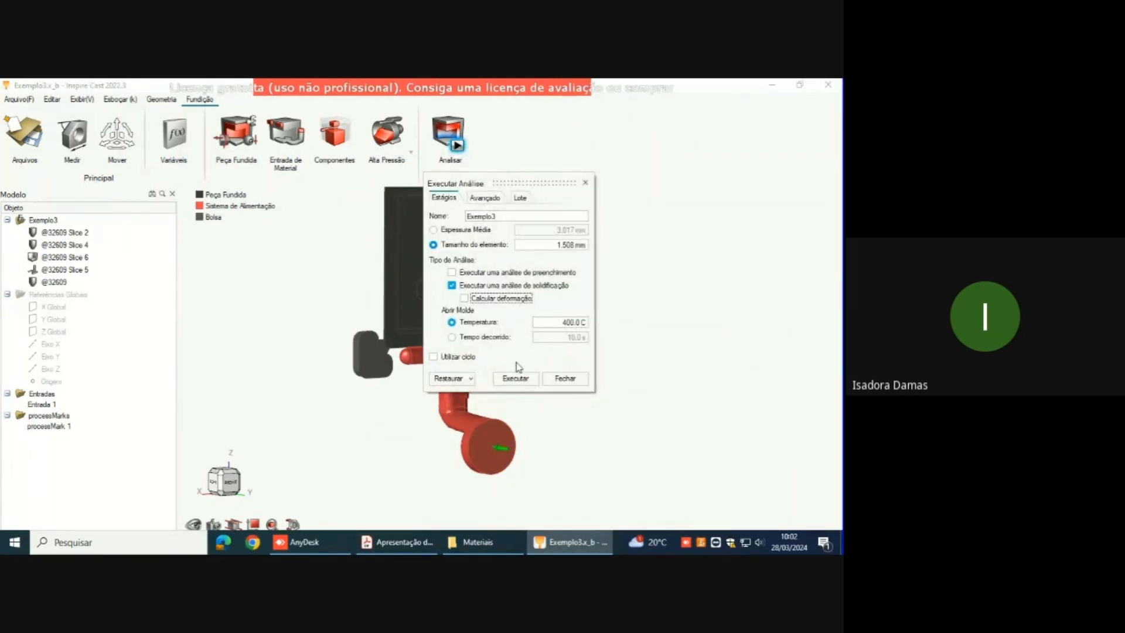
right_click_drag(376, 251, 367, 288)
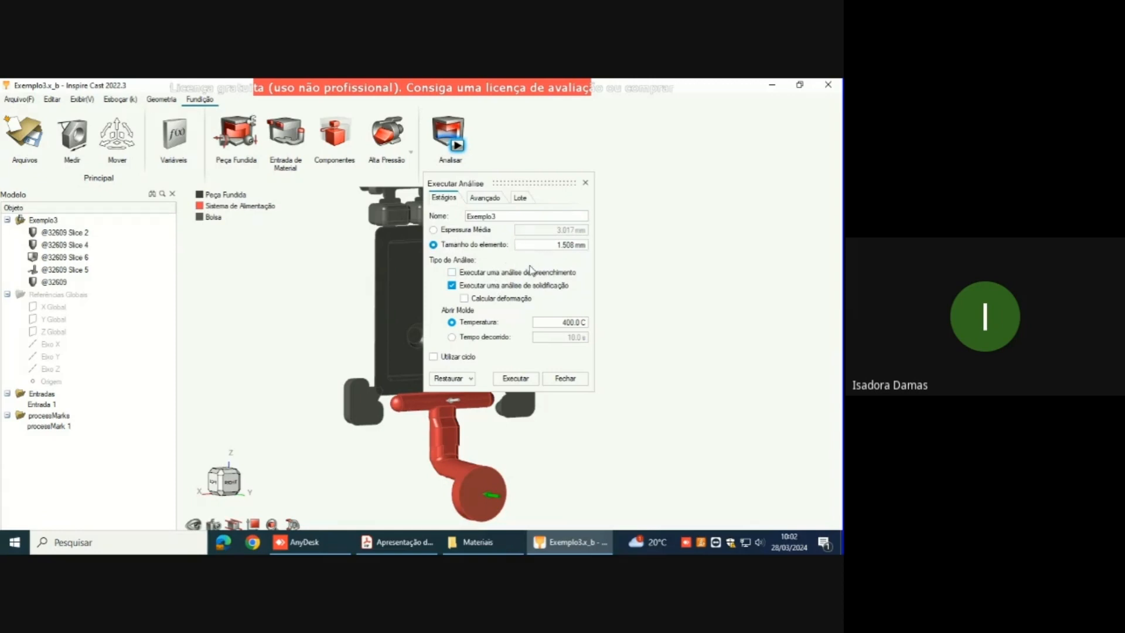
left_click(452, 272)
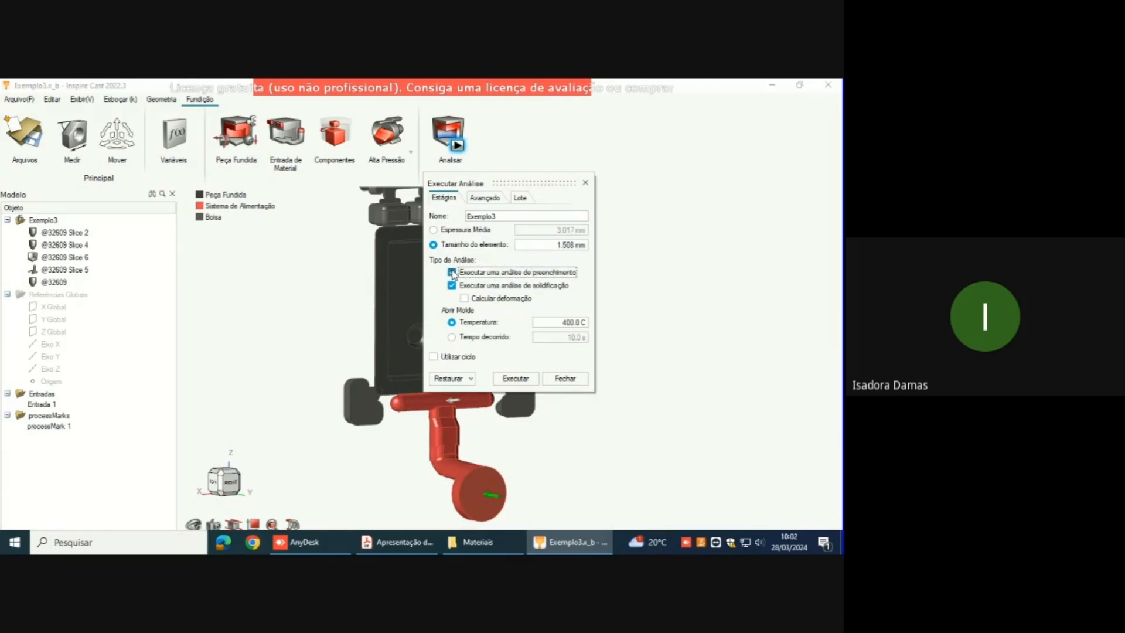
left_click(464, 299)
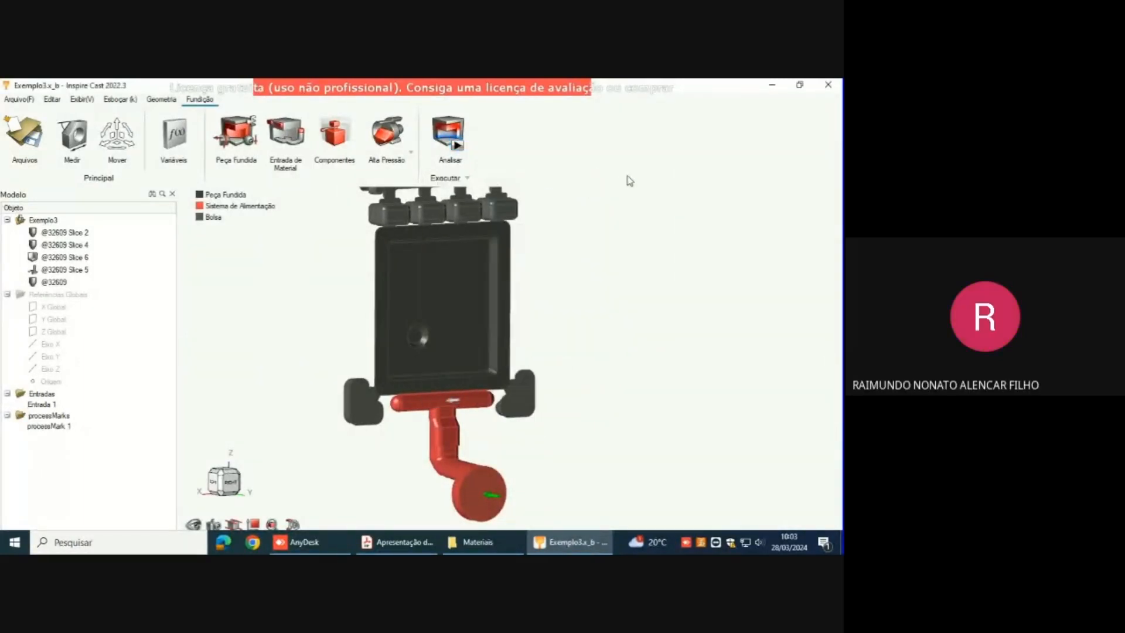
left_click(586, 184)
Step: Discard the unsaved model and open the file Exemplo3_final from the Materiais folder
left_click(14, 101)
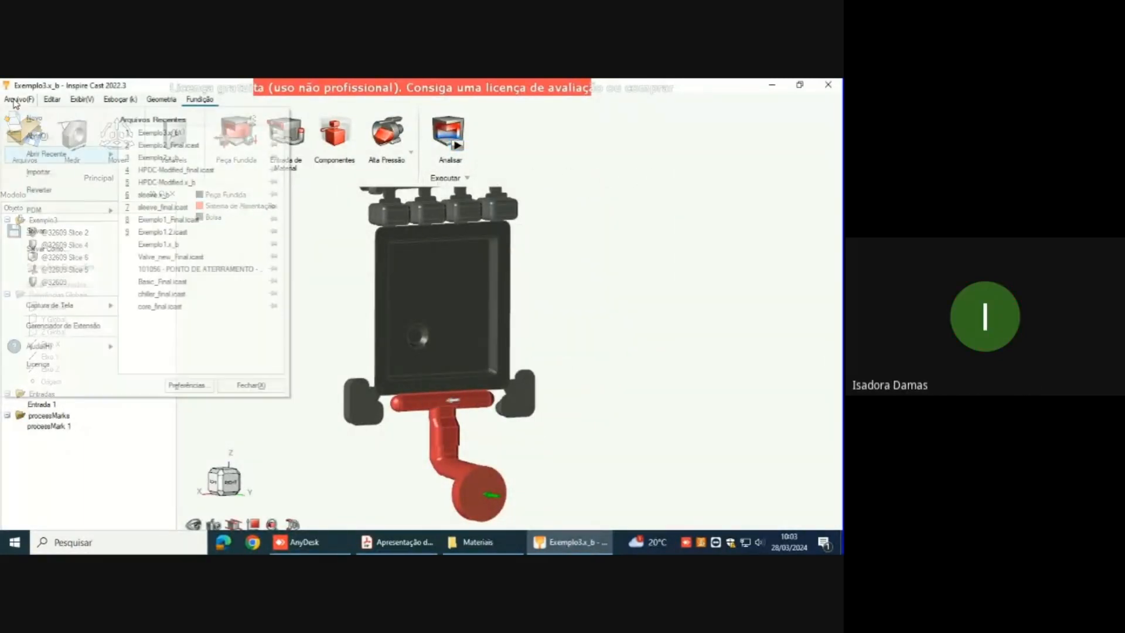
left_click(36, 119)
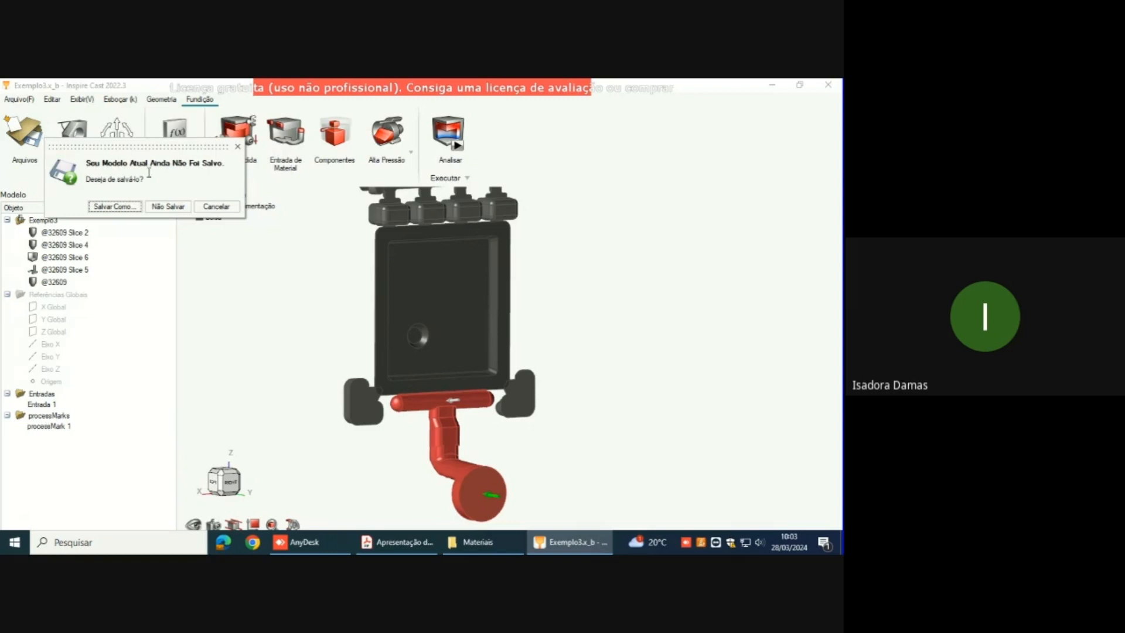
left_click(168, 206)
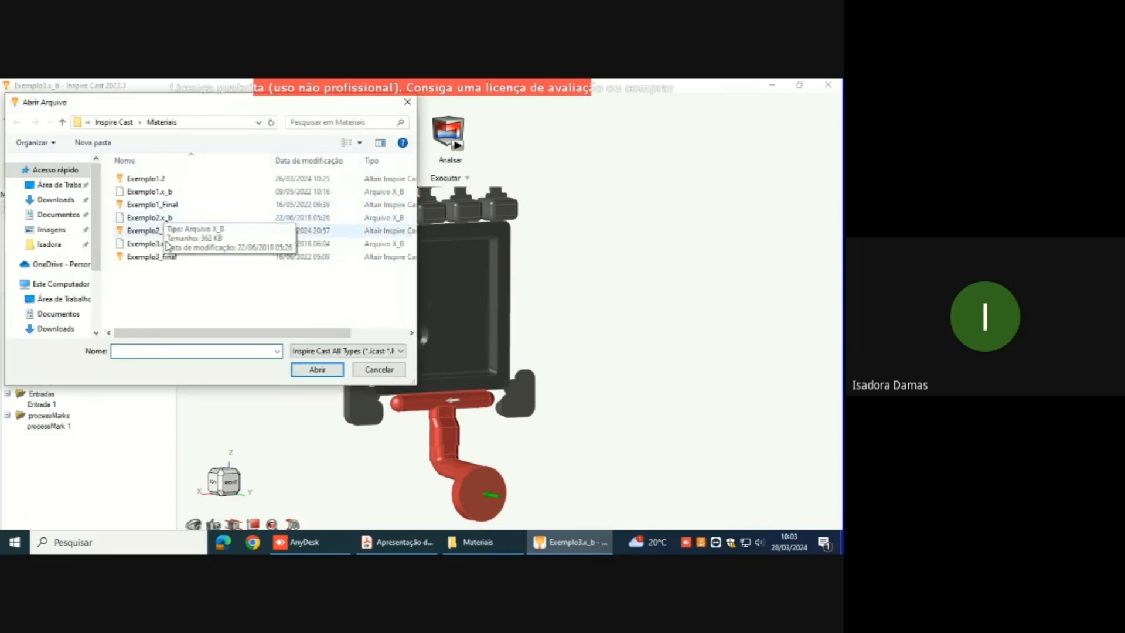
left_click(170, 258)
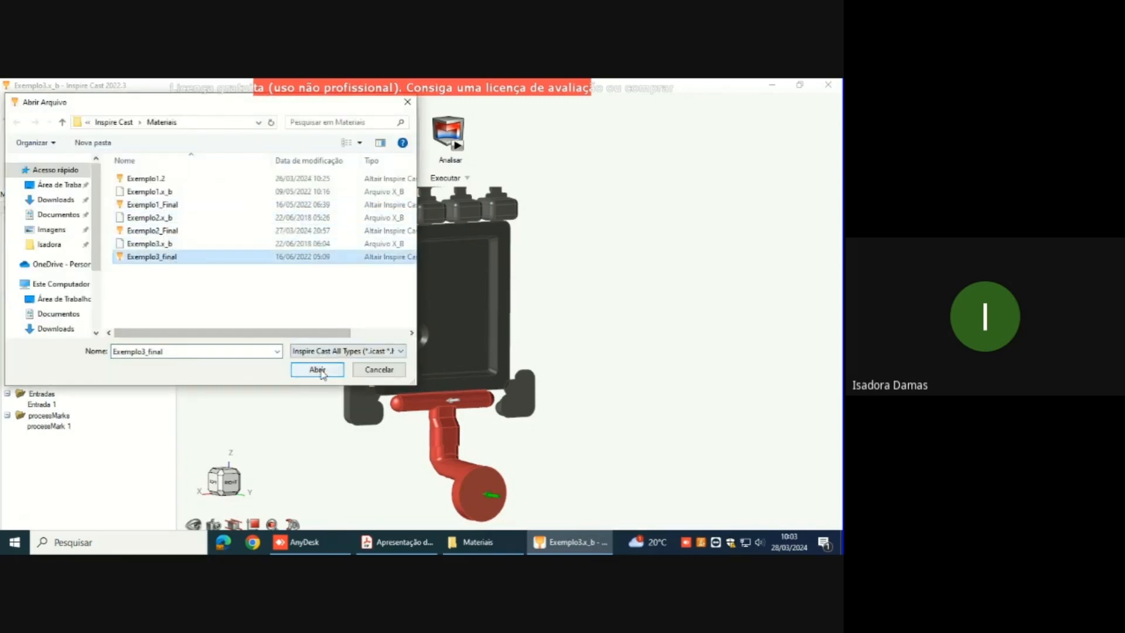
left_click(318, 370)
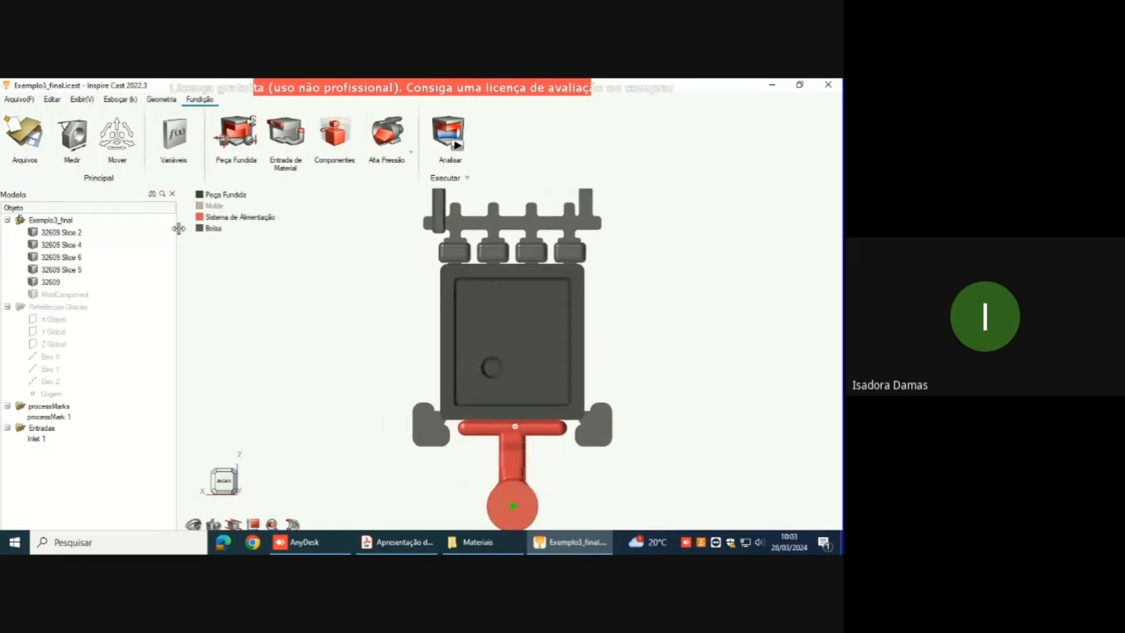
Step: Load the results of the completed HPDC-Modified_final run from the execution status list
scroll(441, 330, "down", 1)
left_click(441, 330)
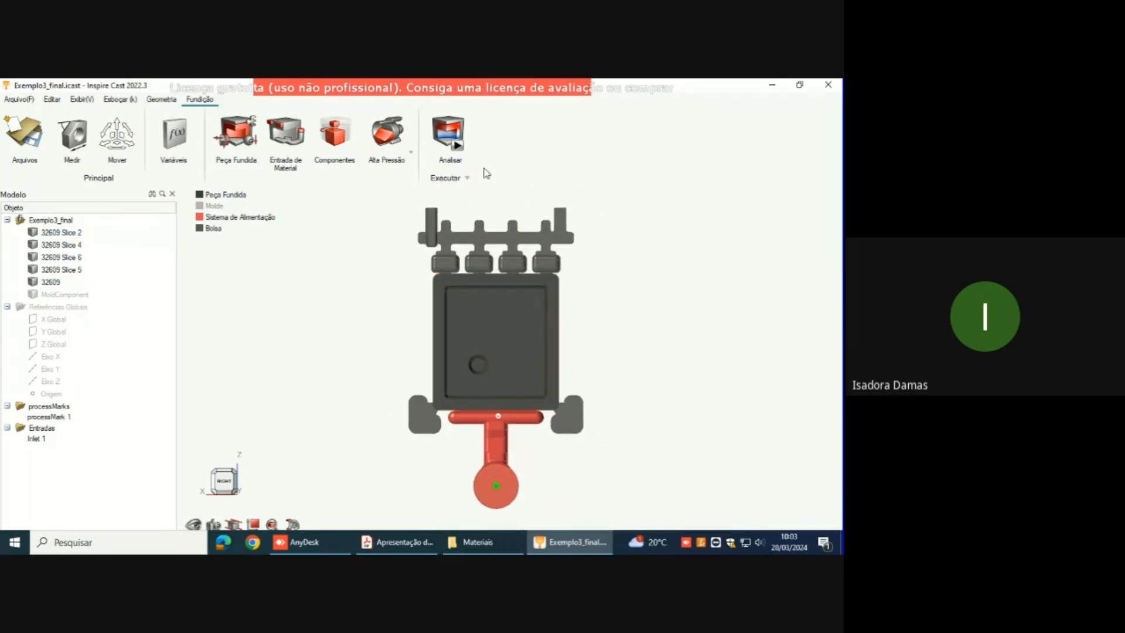
left_click(474, 148)
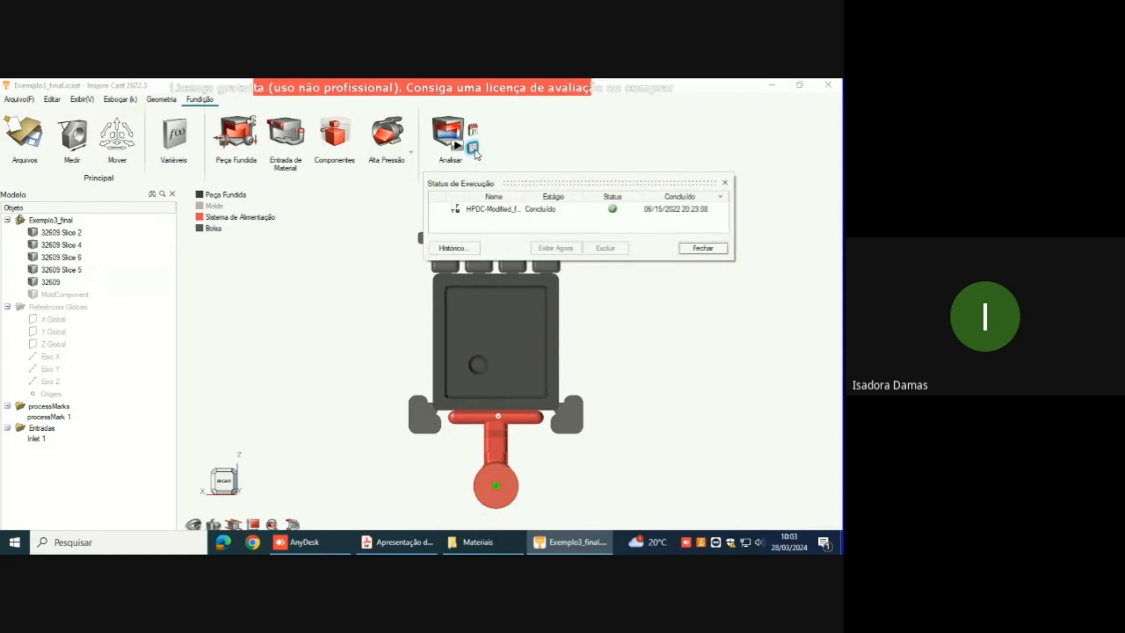
left_click(526, 213)
left_click(572, 248)
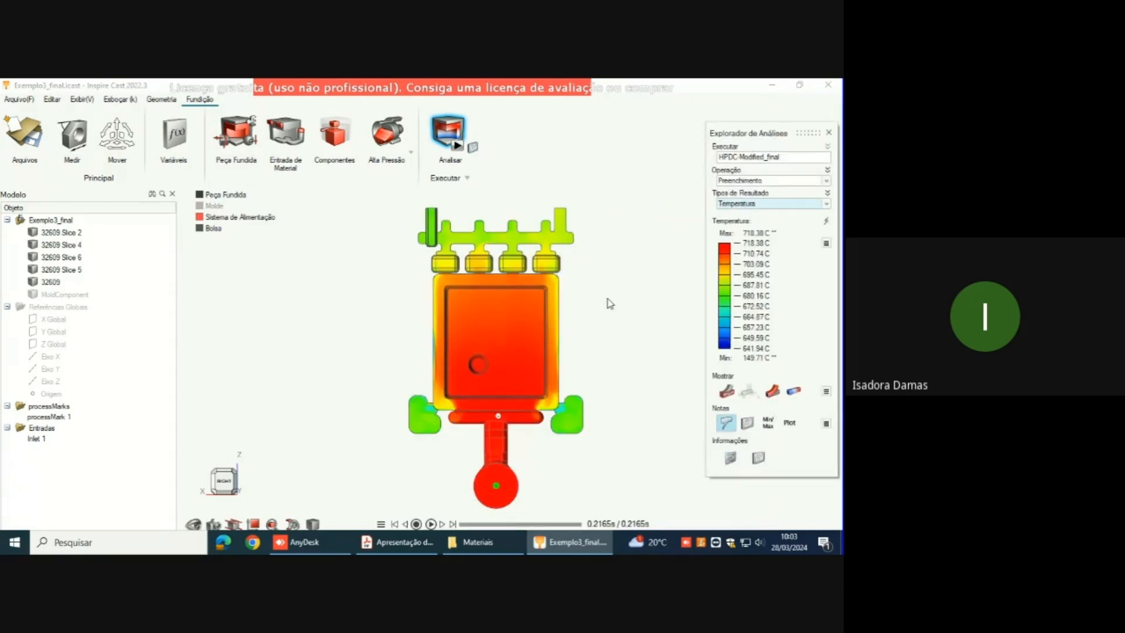
Step: Examine the Temperatura result of the filling stage over time, from an early moment through to 0.2165 s
mouse_move(605, 298)
right_mouse_down()
mouse_move(639, 296)
mouse_move(612, 304)
right_mouse_up()
scroll(612, 303, "down", 1)
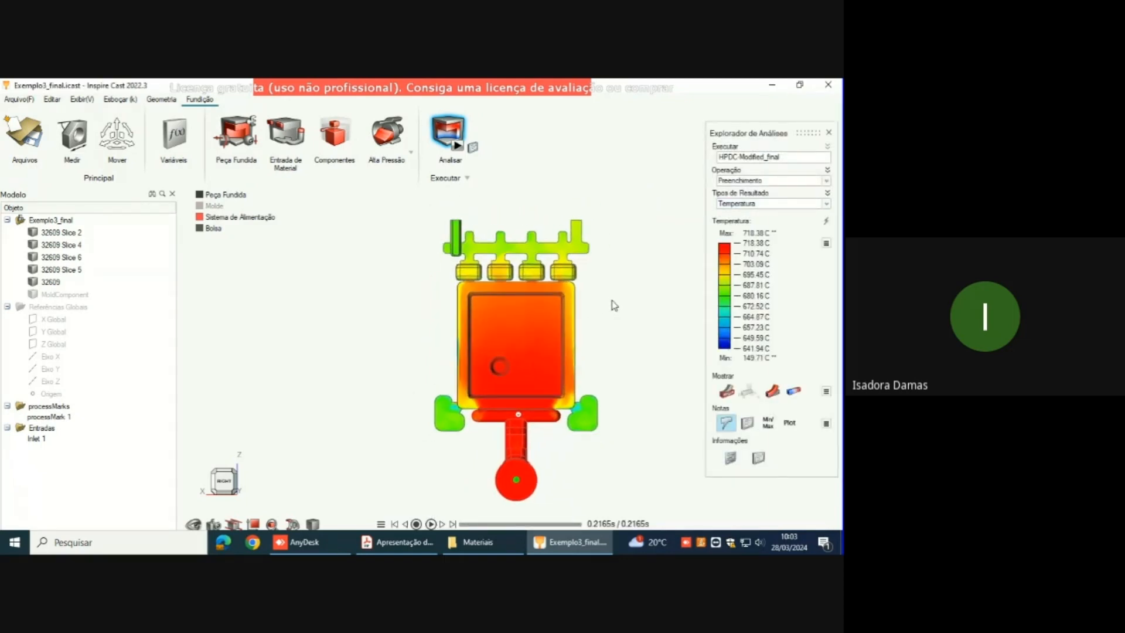
middle_click_drag(607, 371, 602, 348)
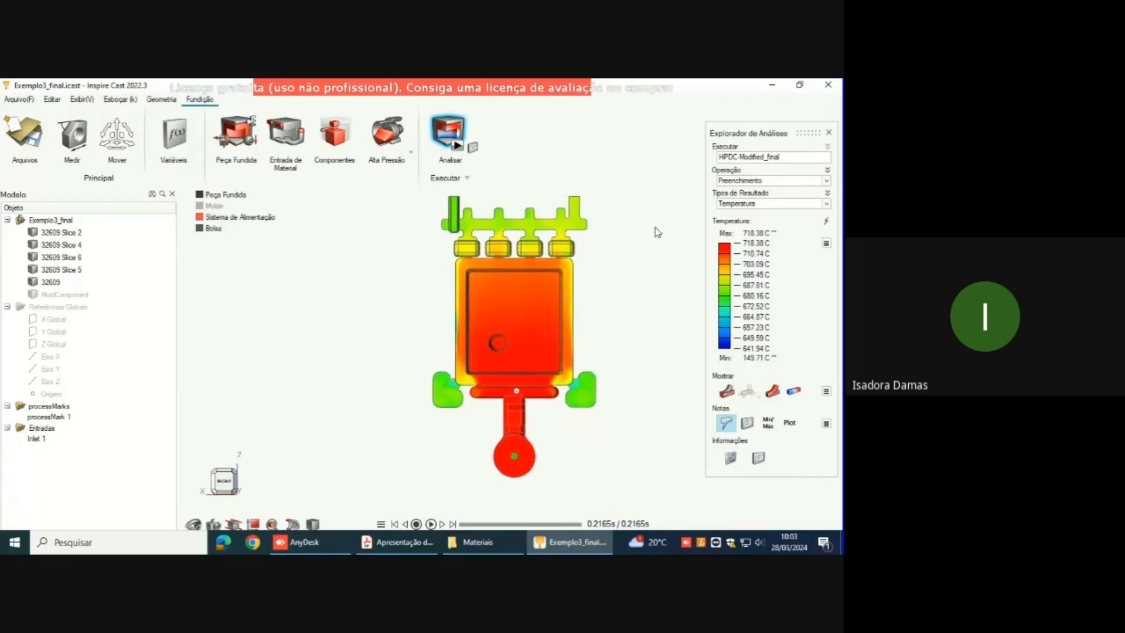
left_click(471, 523)
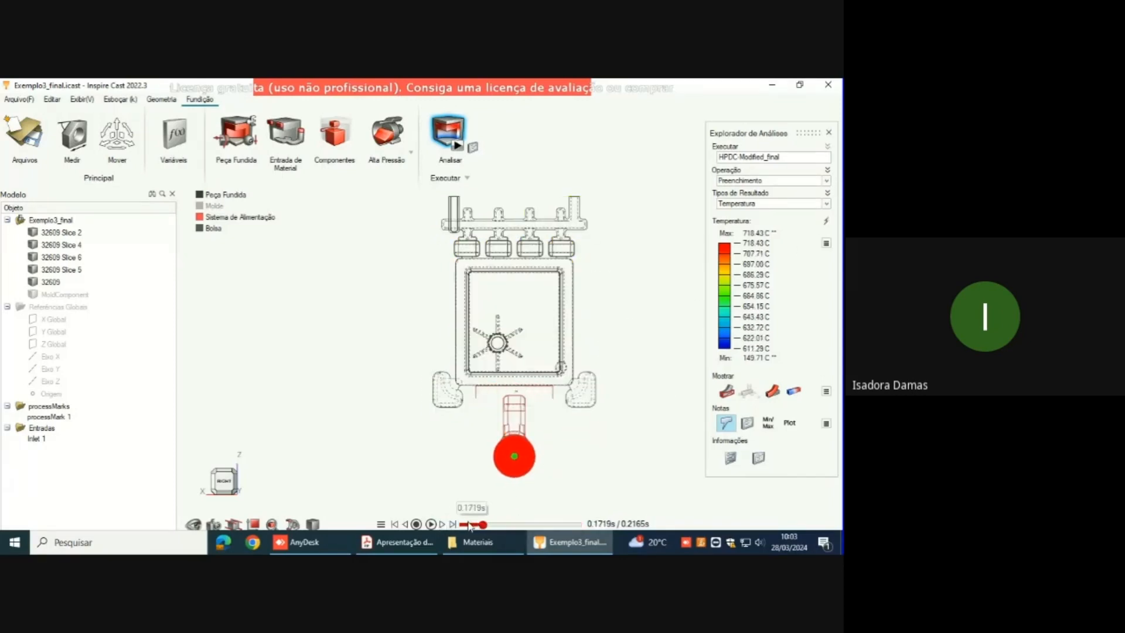
left_click_drag(470, 524, 586, 536)
Step: Display the Velocidade result and examine the filling from its start until metal enters the part, at about 0.19 s
left_click(826, 203)
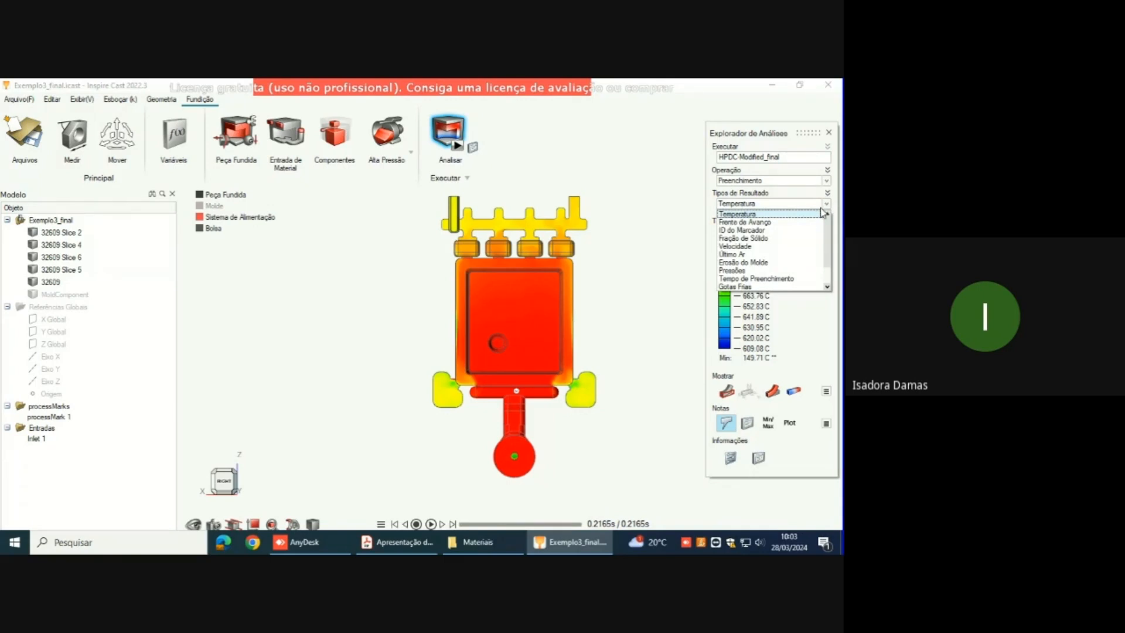
left_click(804, 245)
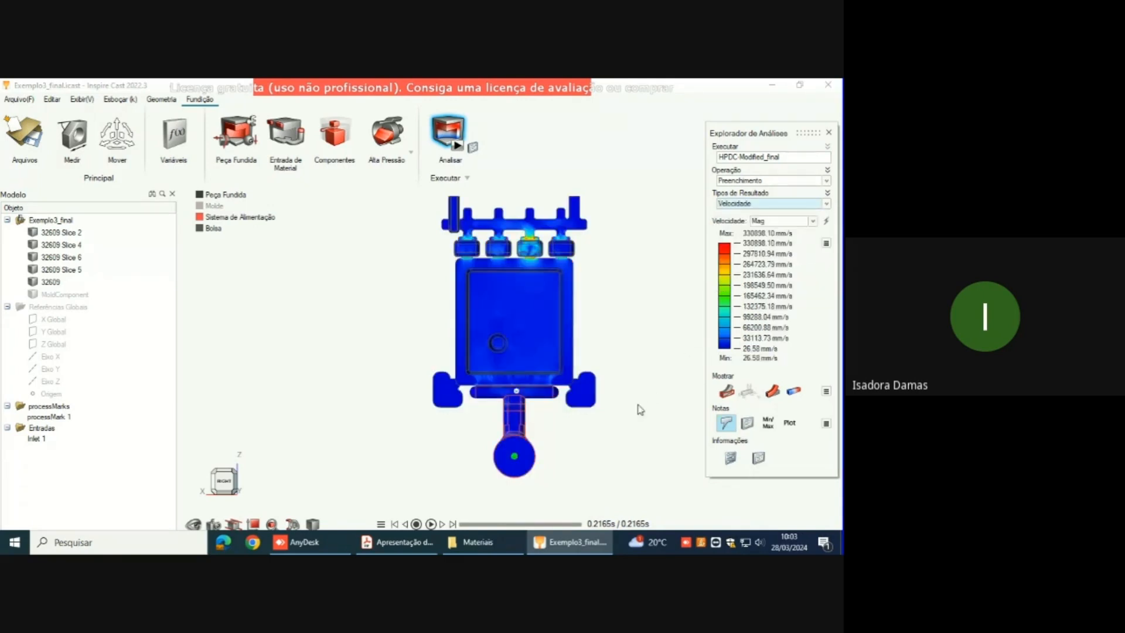
left_click(462, 524)
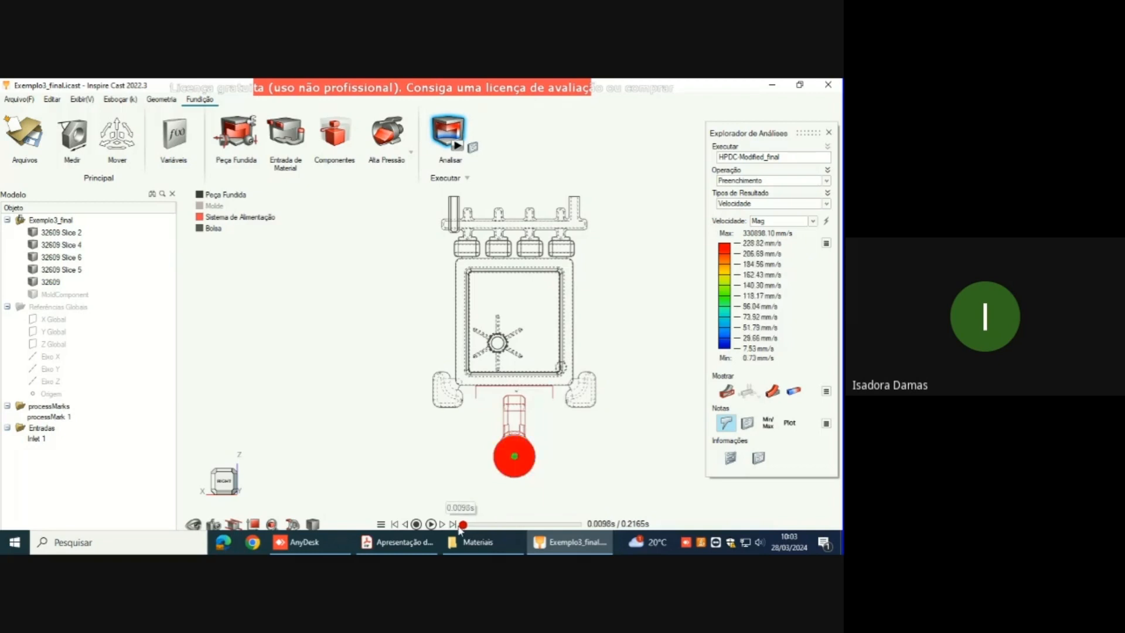
scroll(495, 472, "up", 5)
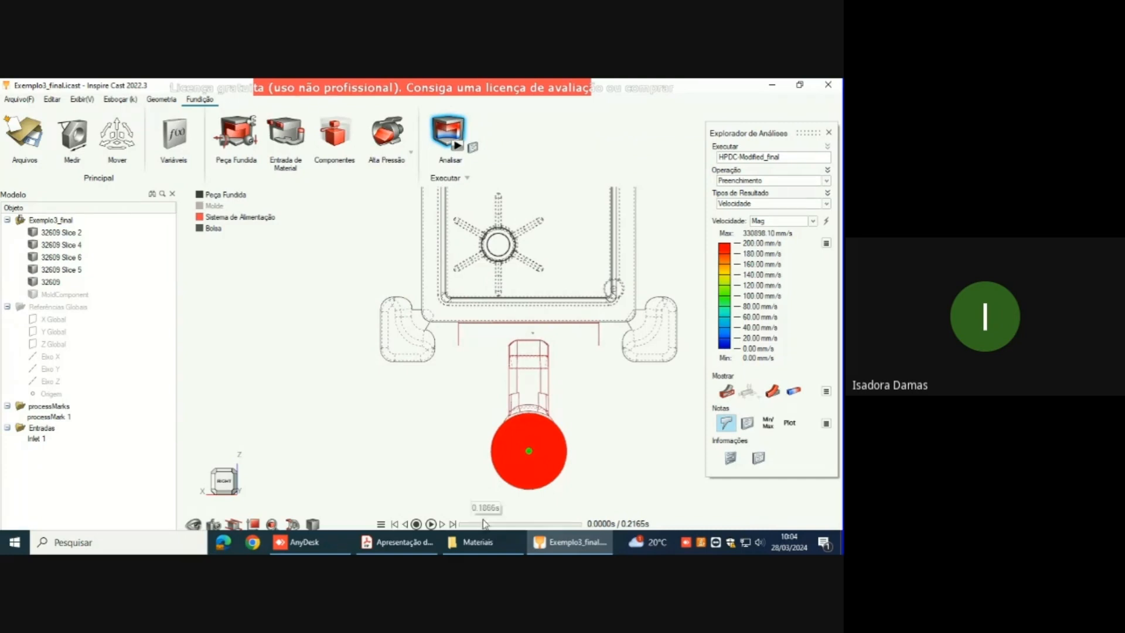
left_click(442, 525)
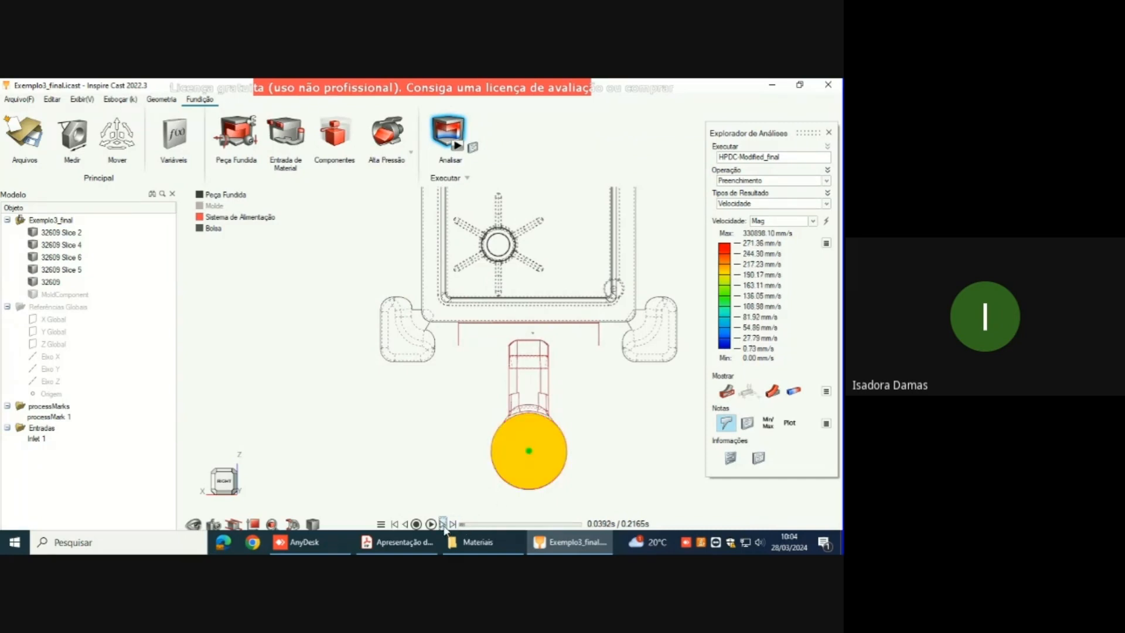
left_click(444, 524)
left_click(479, 525)
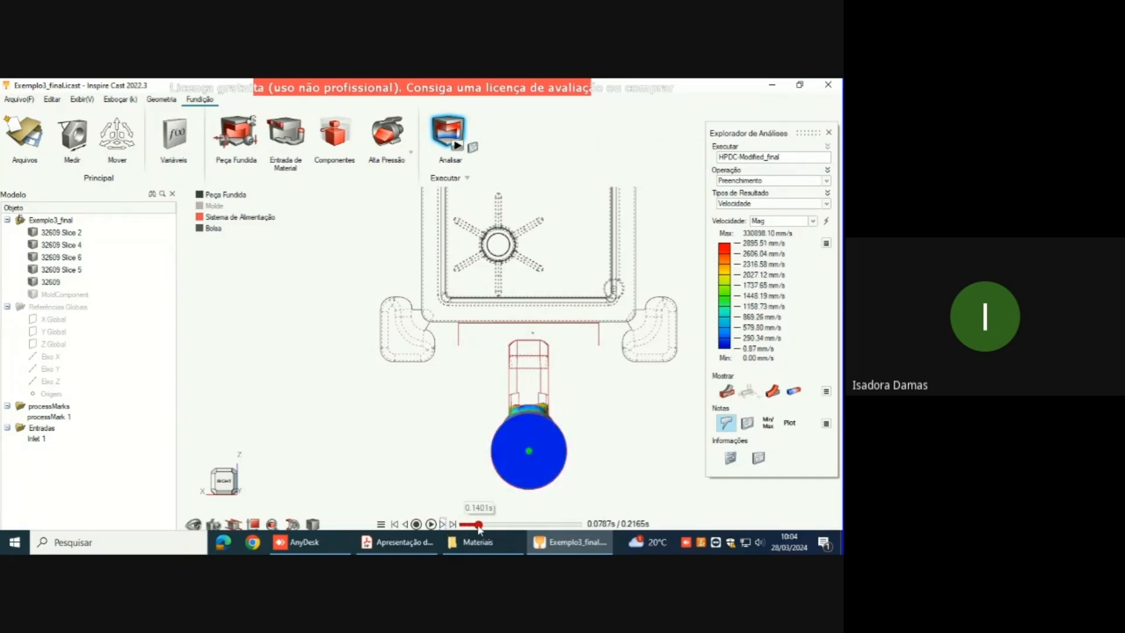
left_click(491, 525)
left_click(499, 525)
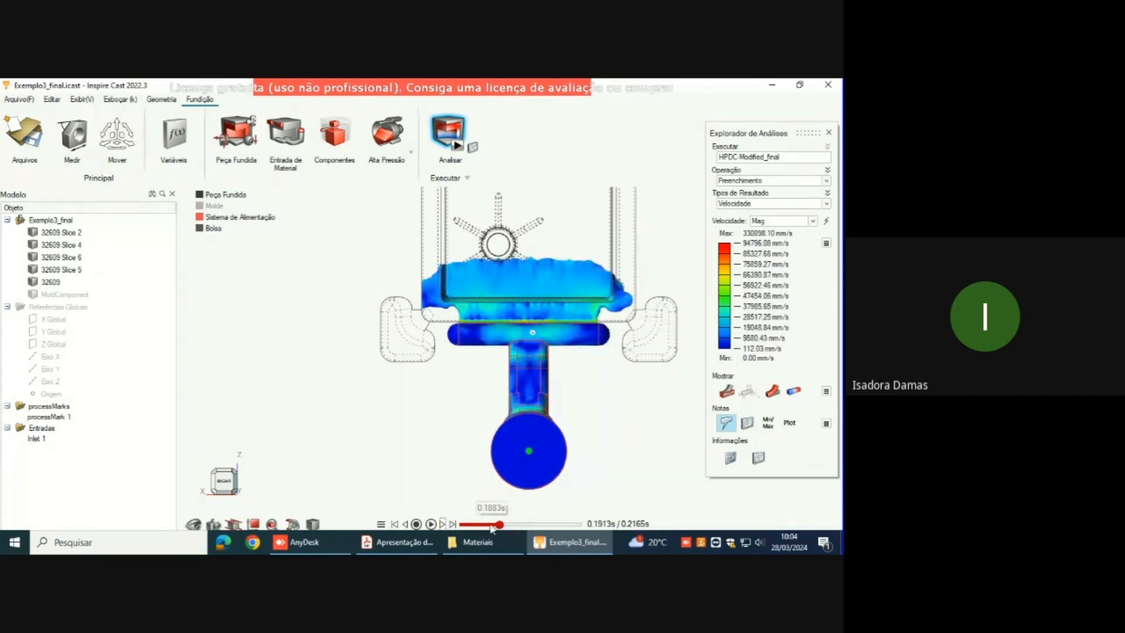
Step: Compare the velocity just before and after the phase change mark and probe it on the inlet disc at 0.1866 s
left_click(491, 525)
left_click(485, 525)
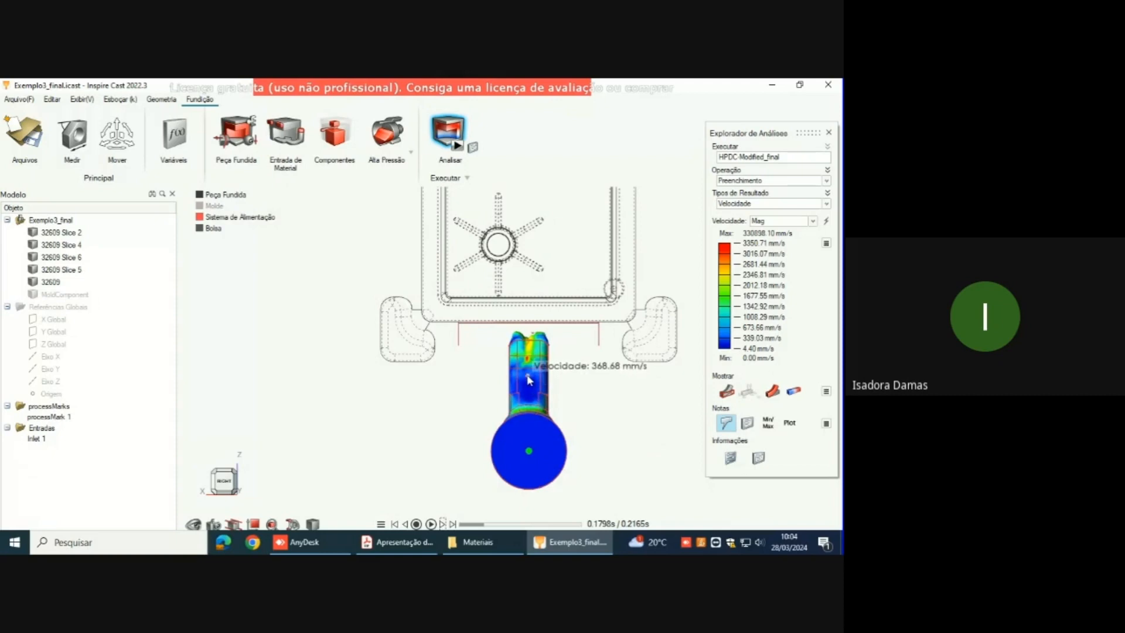
left_click(486, 525)
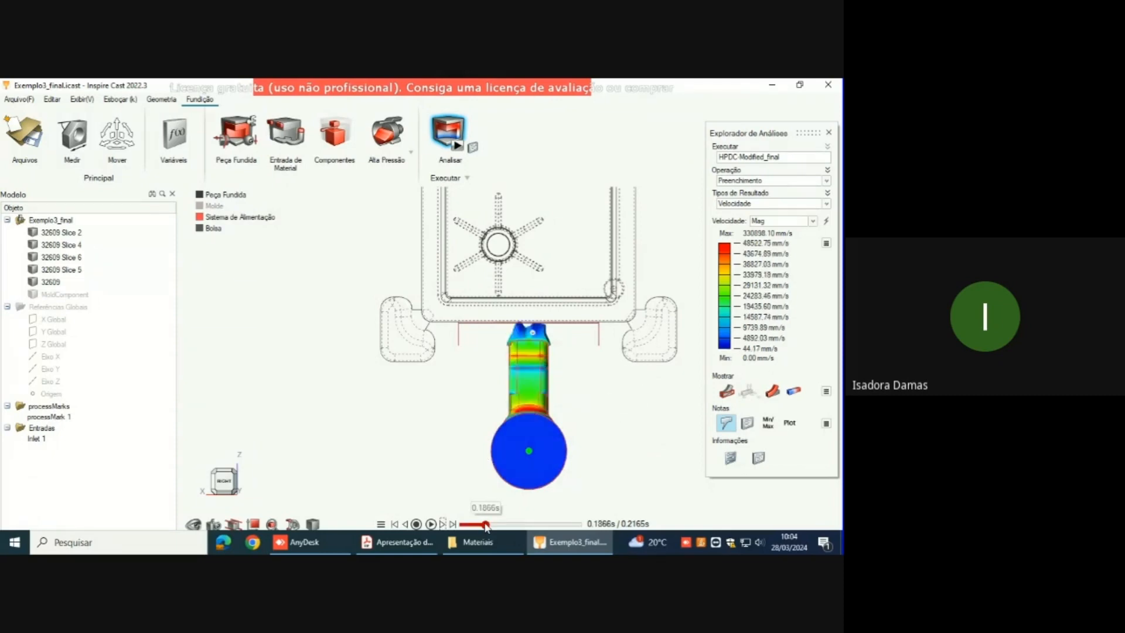
left_click(485, 525)
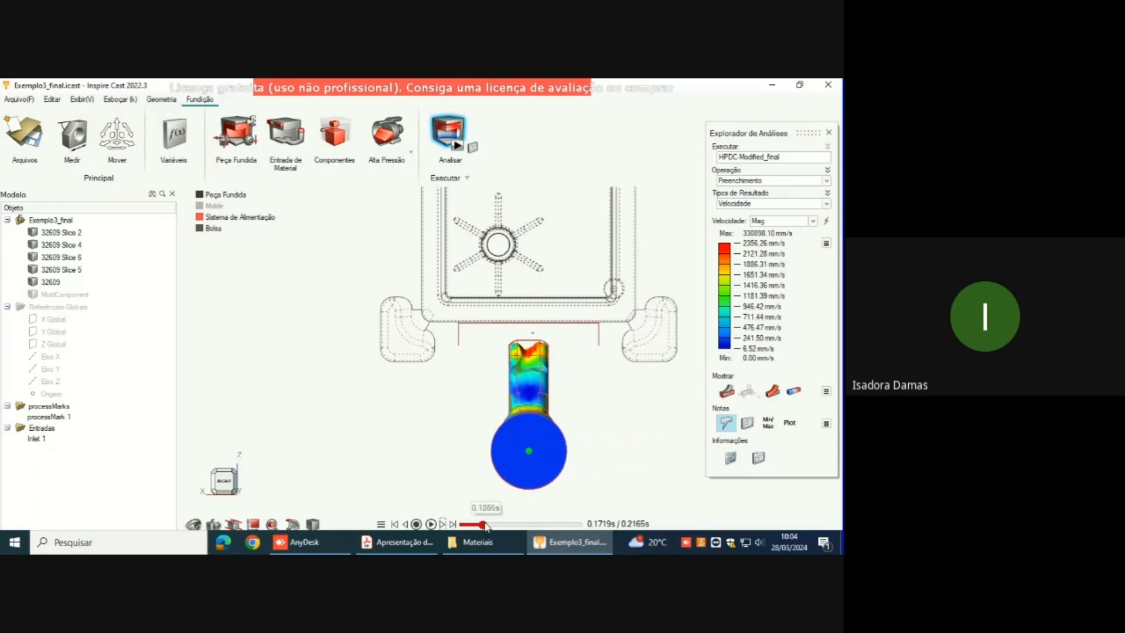
left_click(443, 524)
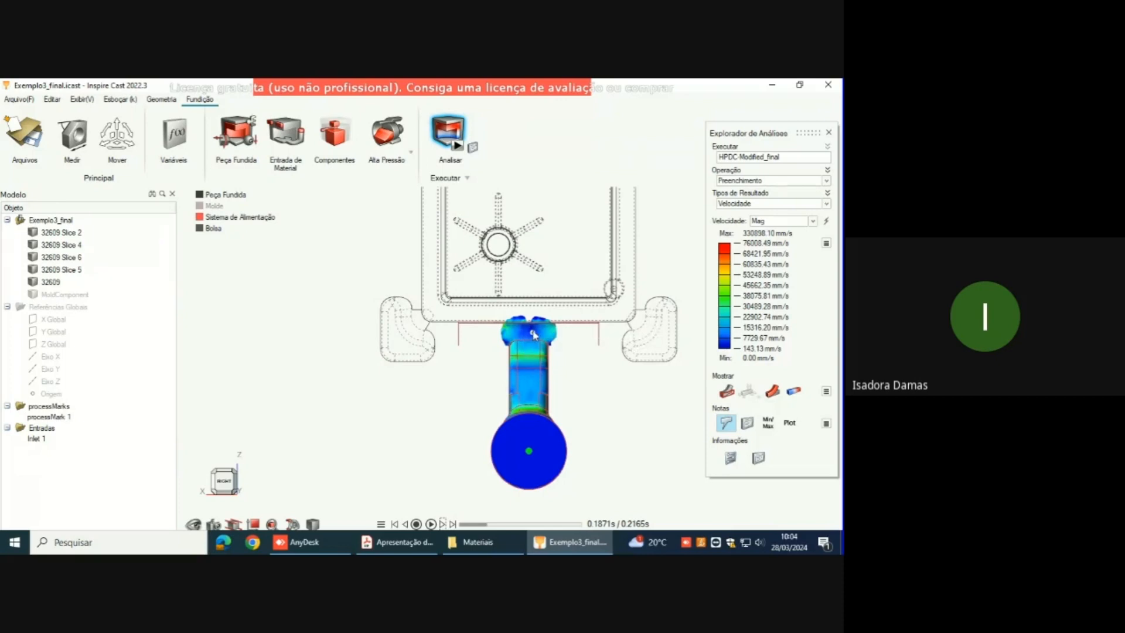
left_click(405, 524)
mouse_move(550, 463)
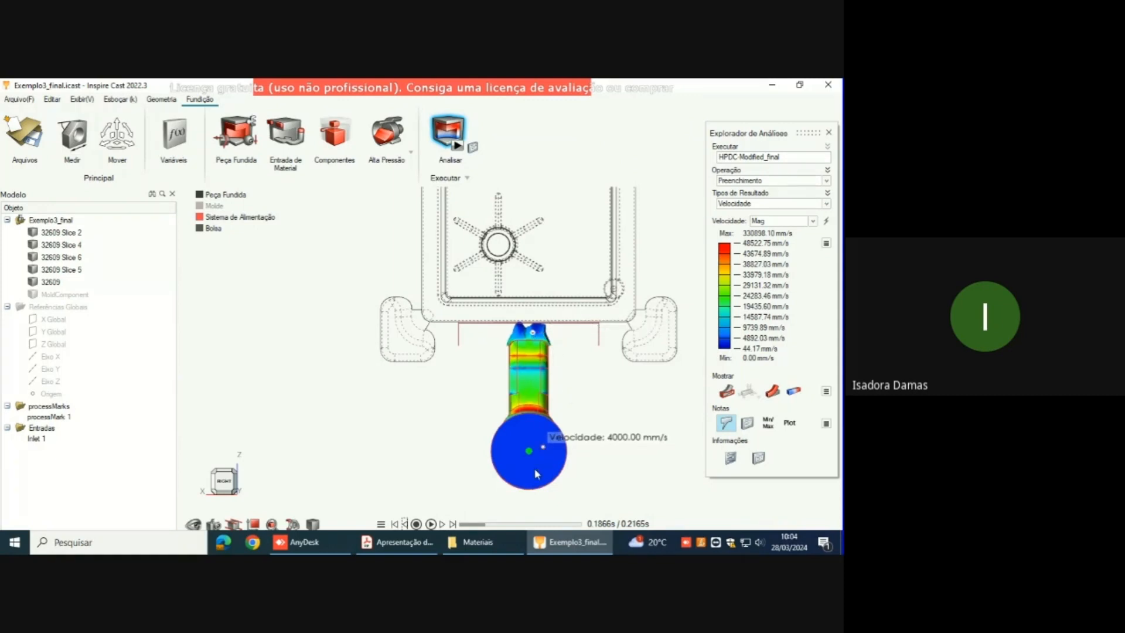
Step: Play the velocity animation through to the end of filling and examine the whole part with its overflows
left_click(431, 523)
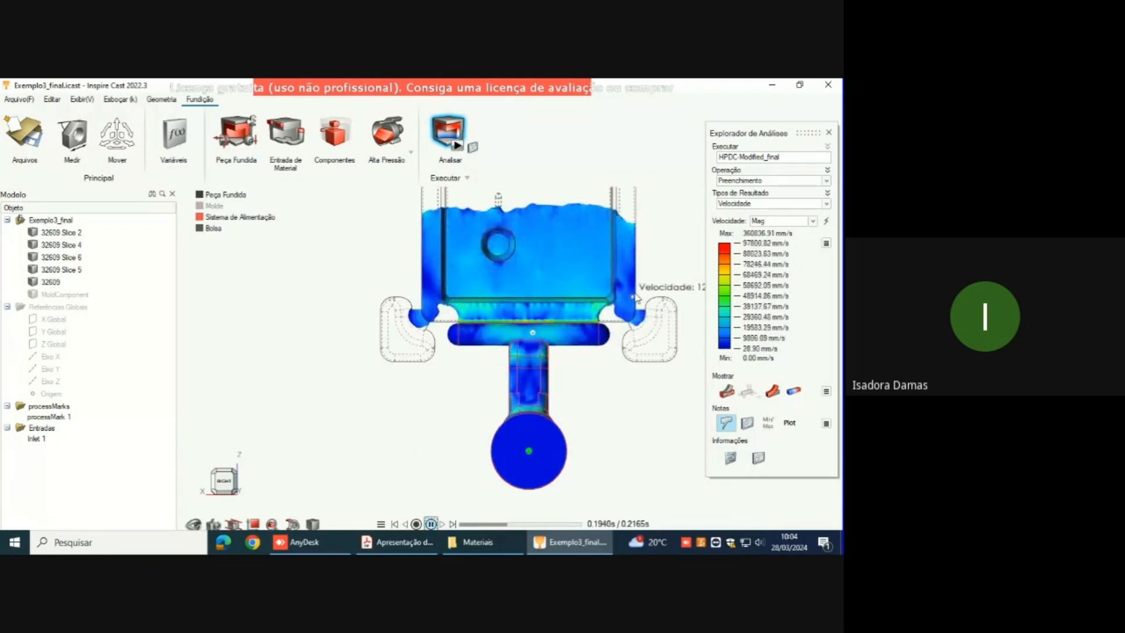
scroll(563, 333, "down", 2)
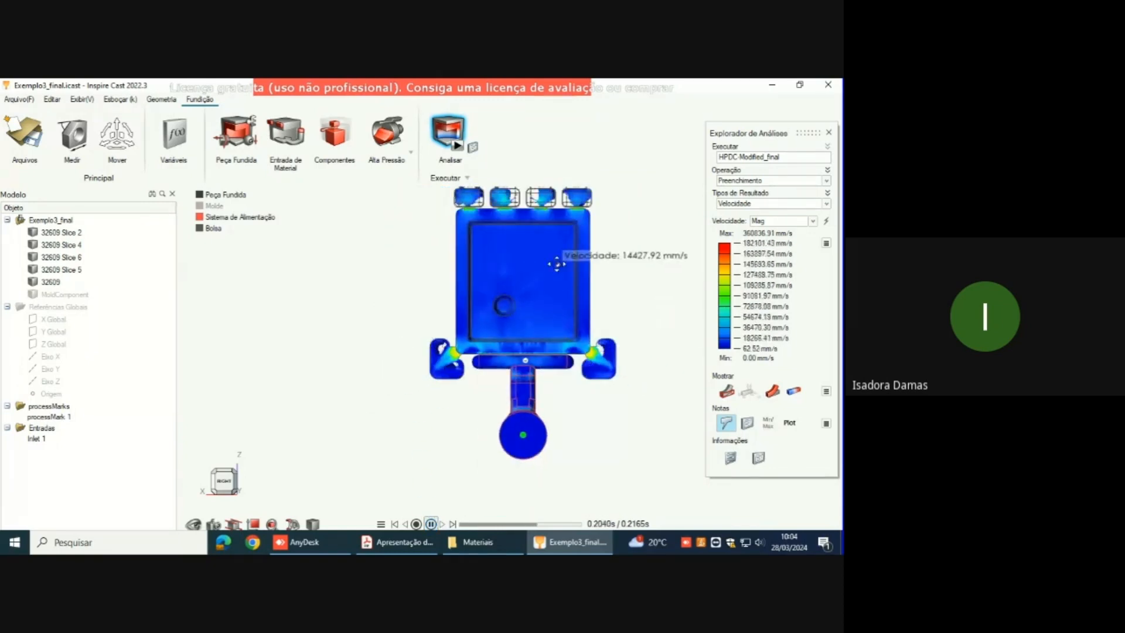
right_click_drag(555, 265, 520, 353)
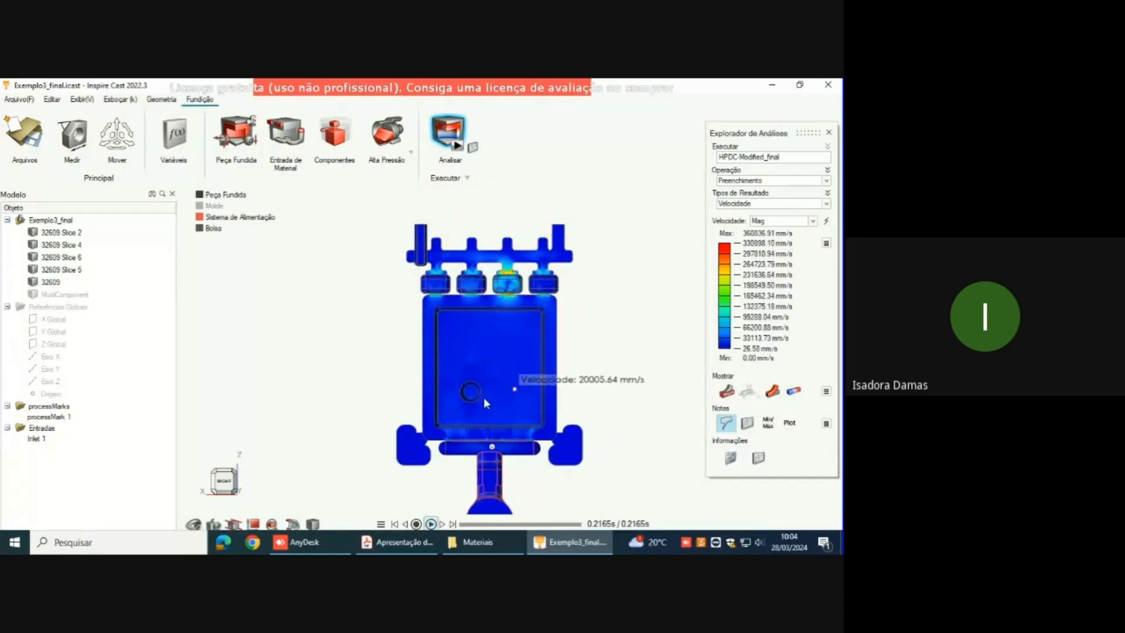
Step: Display the Frente de Avanço result and rewind the filling to 0.0000 s
left_click(826, 205)
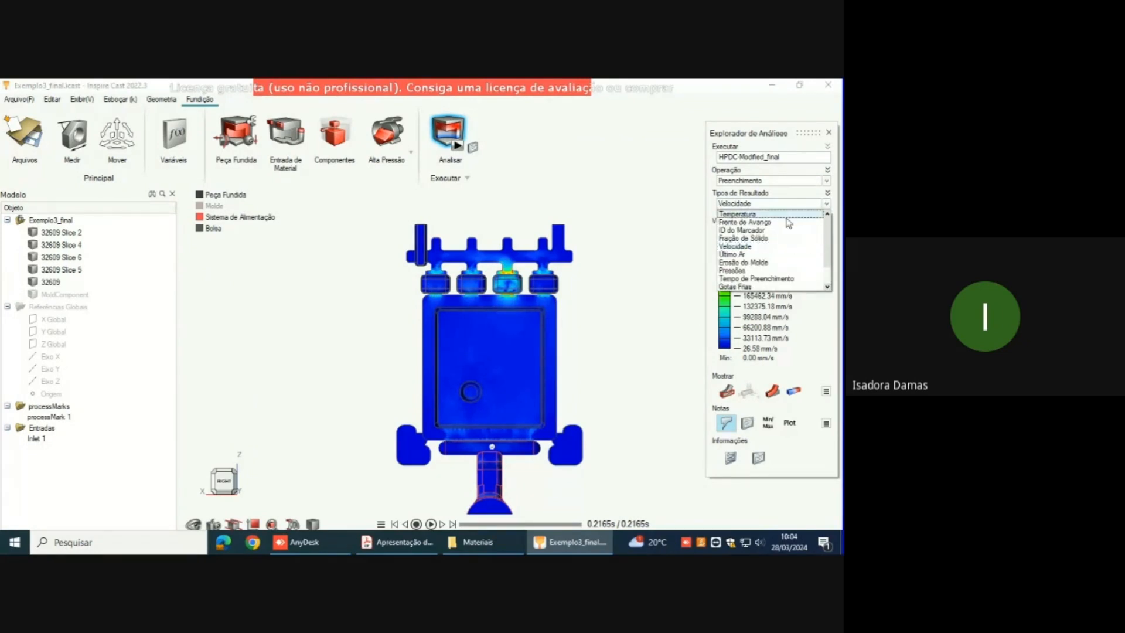
left_click(767, 222)
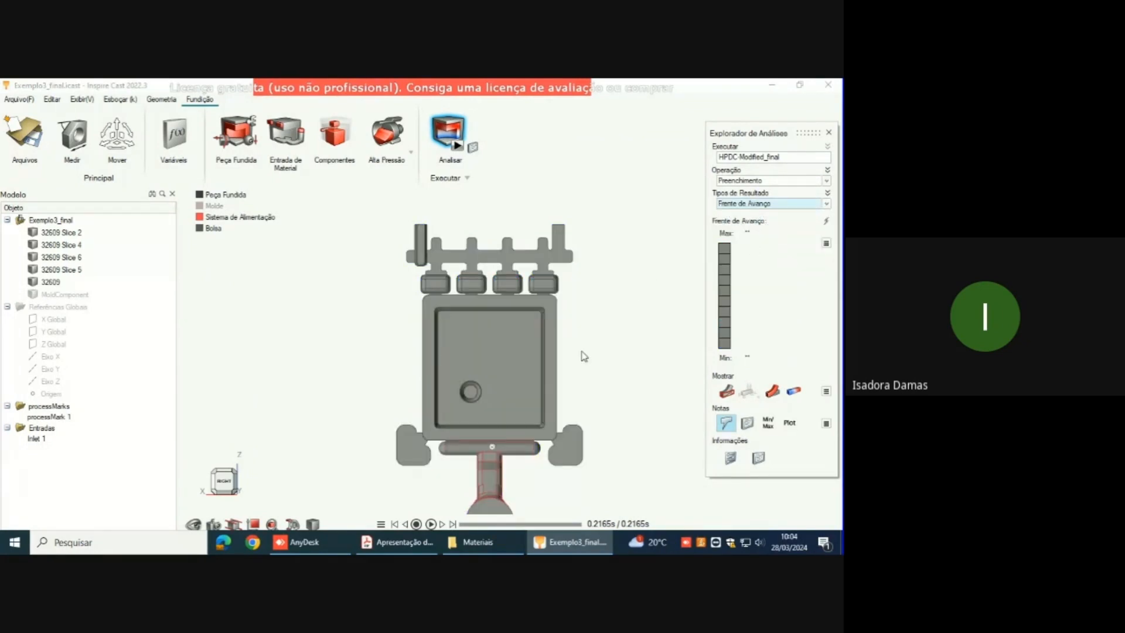
right_click_drag(582, 353, 605, 283)
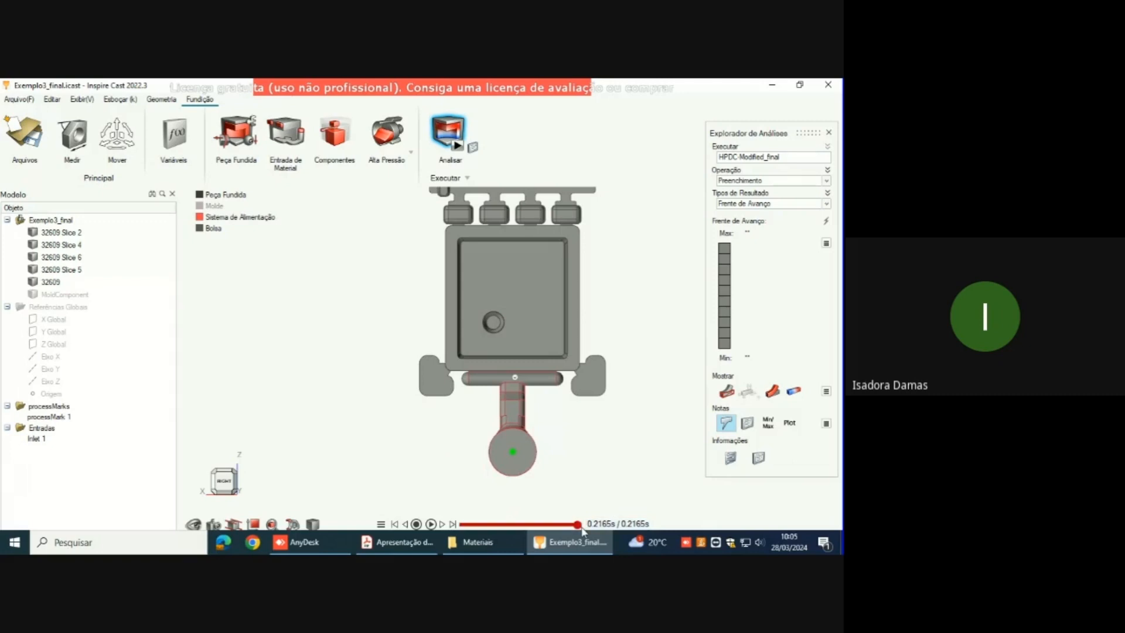
left_click_drag(579, 524, 454, 539)
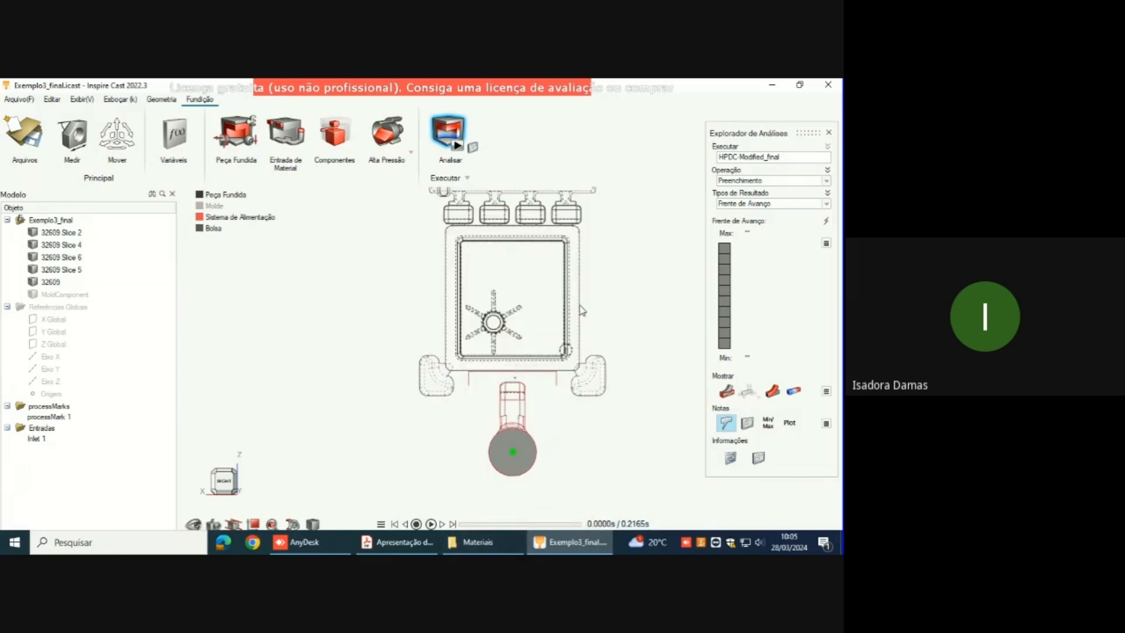
Step: Play the flow front into the overflows and step it back to 0.1918 s, early in the part's filling
right_click_drag(582, 312, 560, 368)
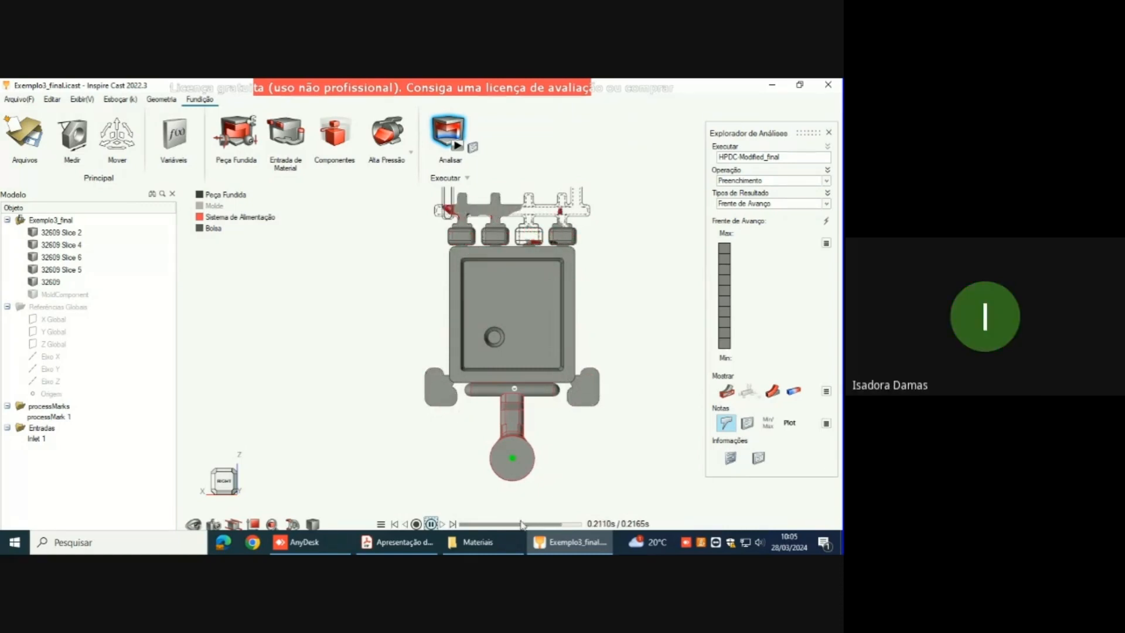
left_click(431, 524)
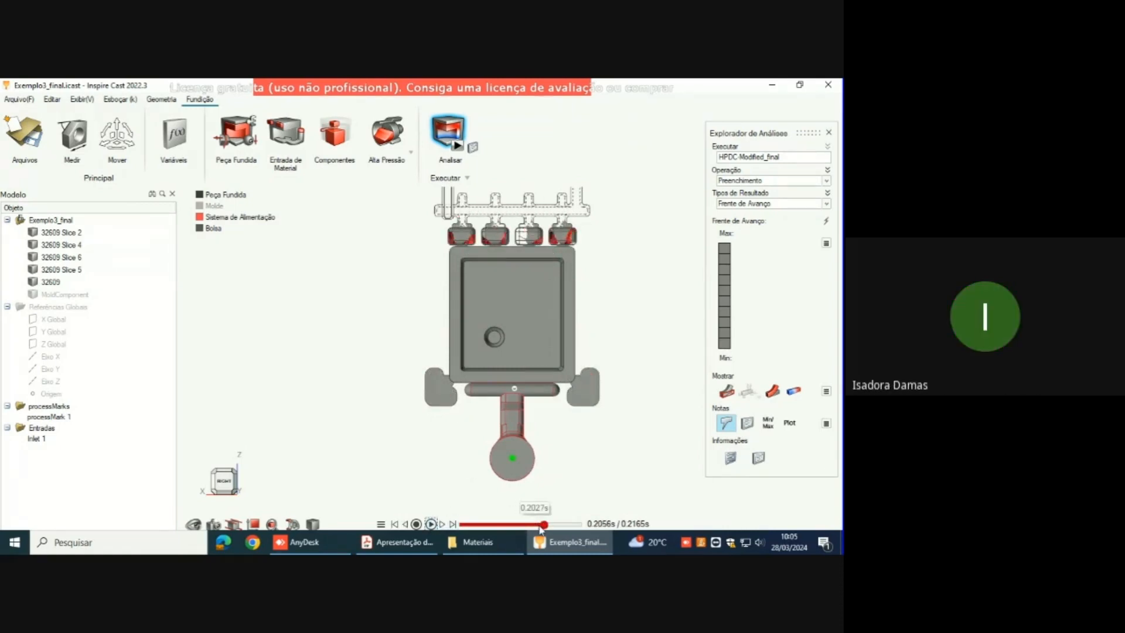
left_click(406, 529)
left_click(406, 529)
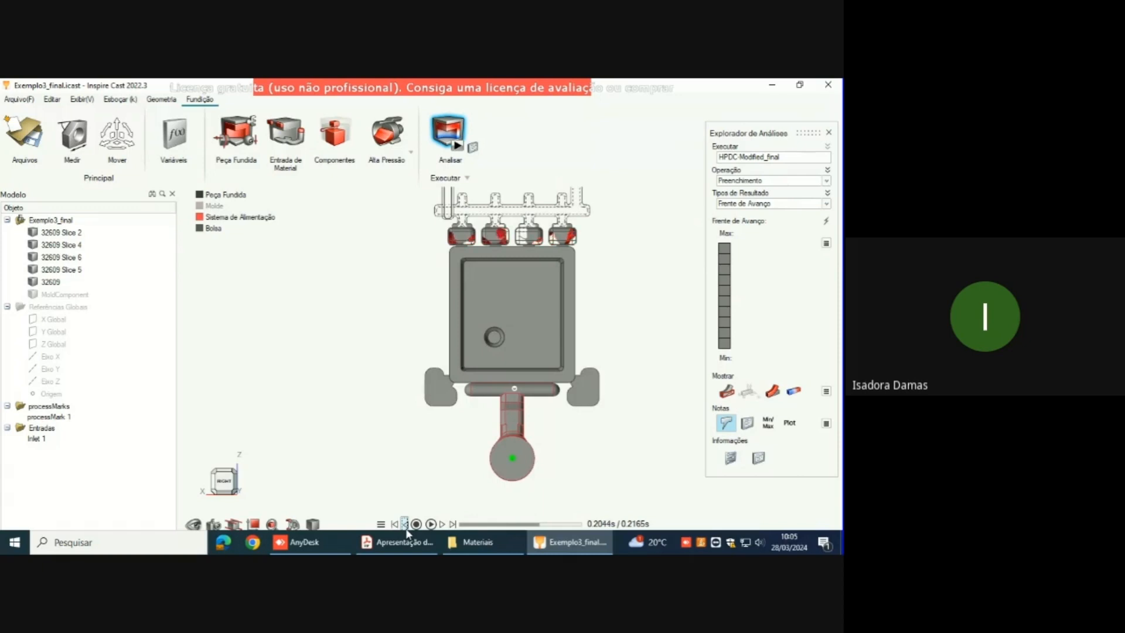
left_click(406, 529)
left_click(406, 529)
left_click(406, 529)
left_click(406, 529)
left_click(406, 528)
left_click(406, 529)
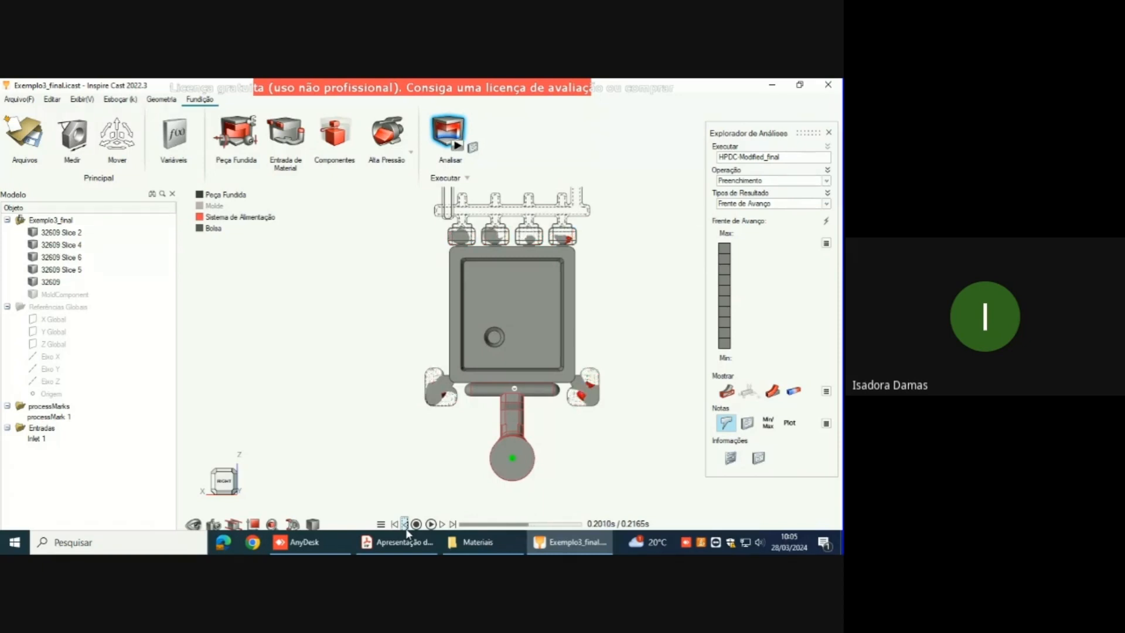
left_click(500, 525)
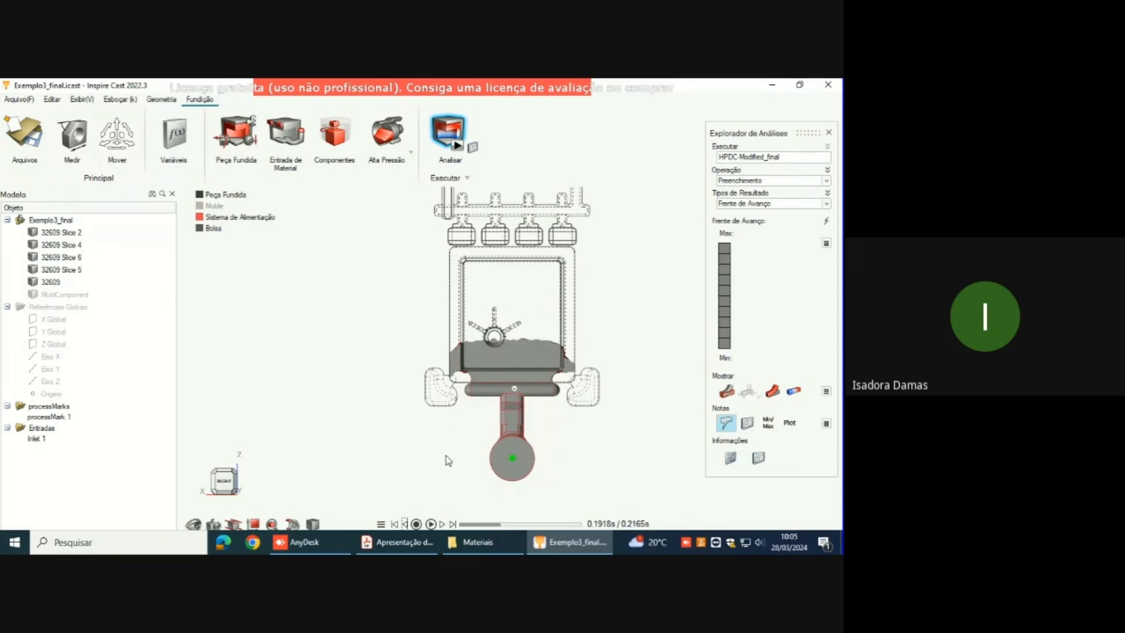
Step: Replay the flow front through the part and overflows, and return it to 0.1922 s at the circular boss
left_click(432, 523)
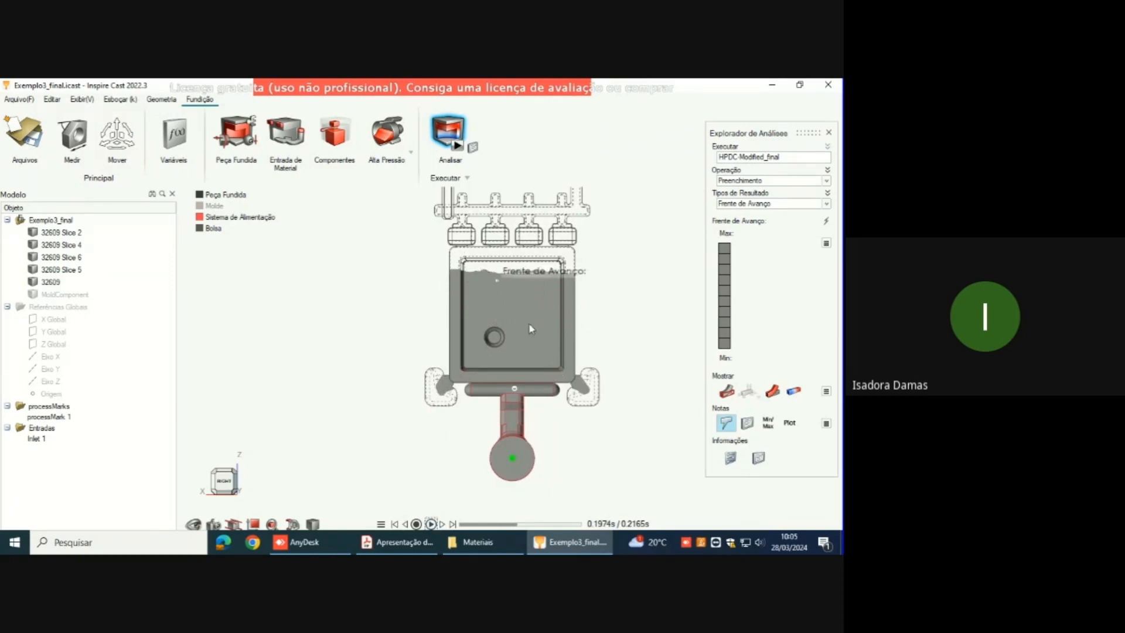
left_click(416, 524)
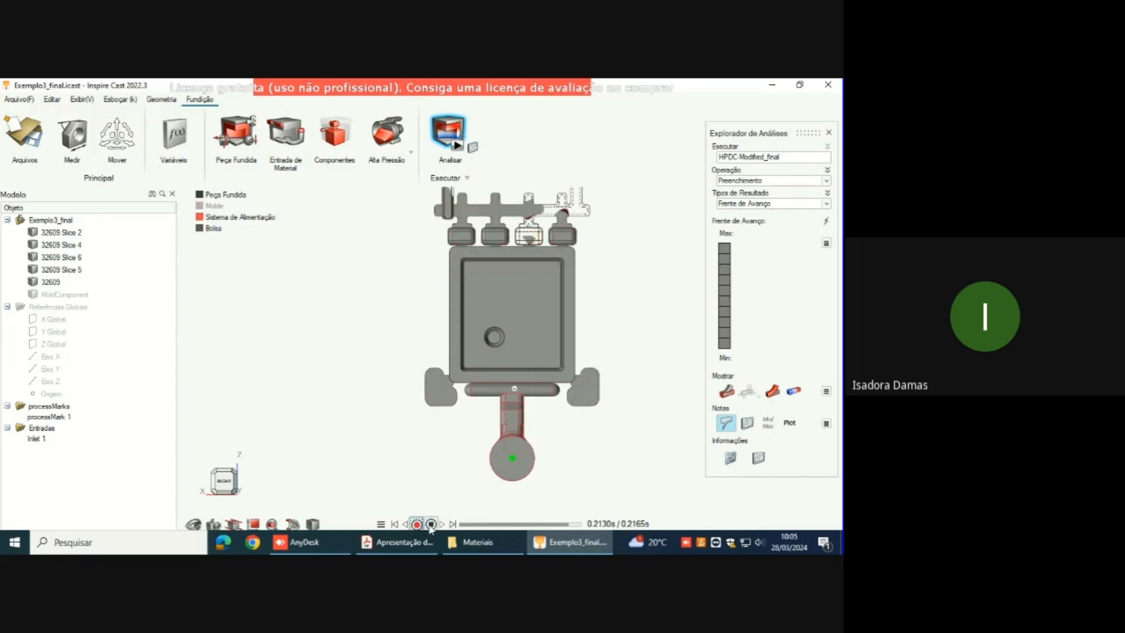
left_click(405, 523)
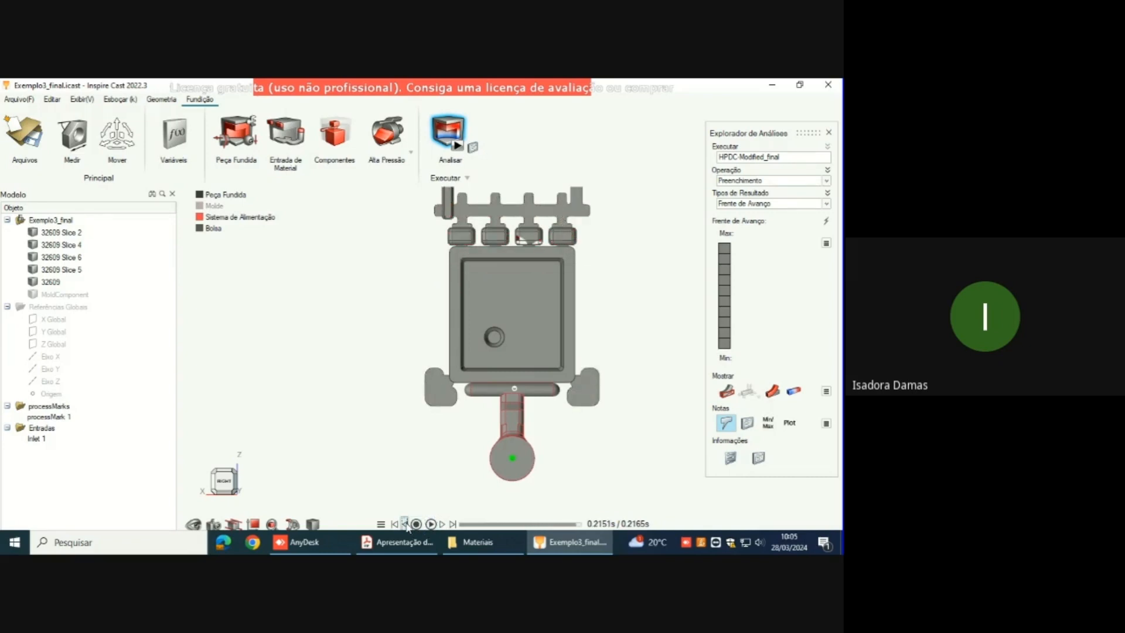
left_click(507, 524)
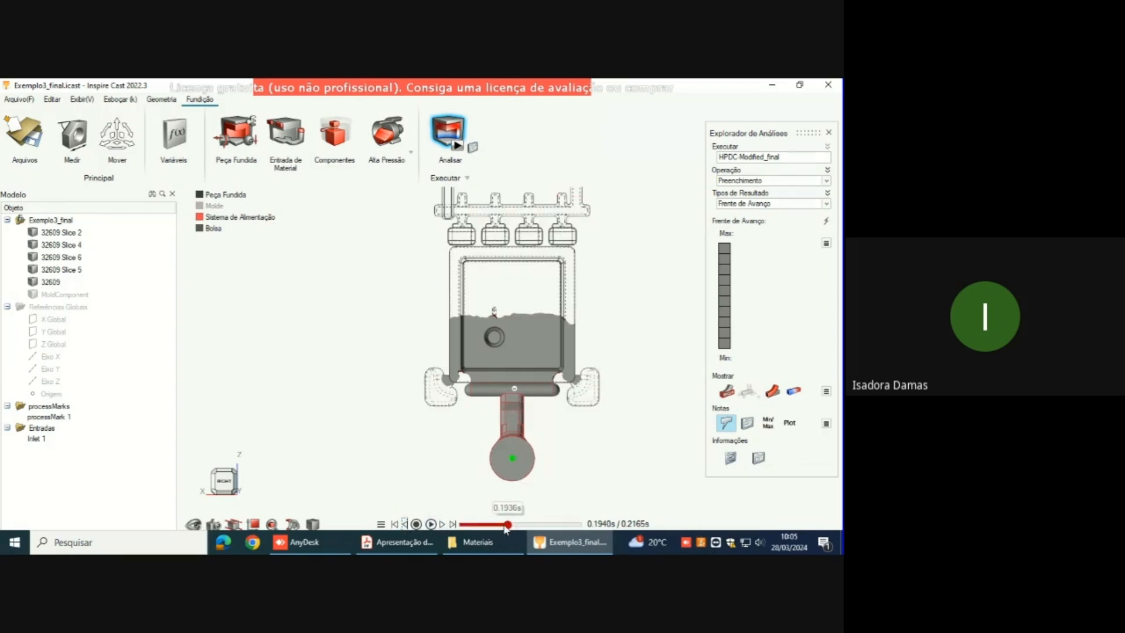
left_click(405, 524)
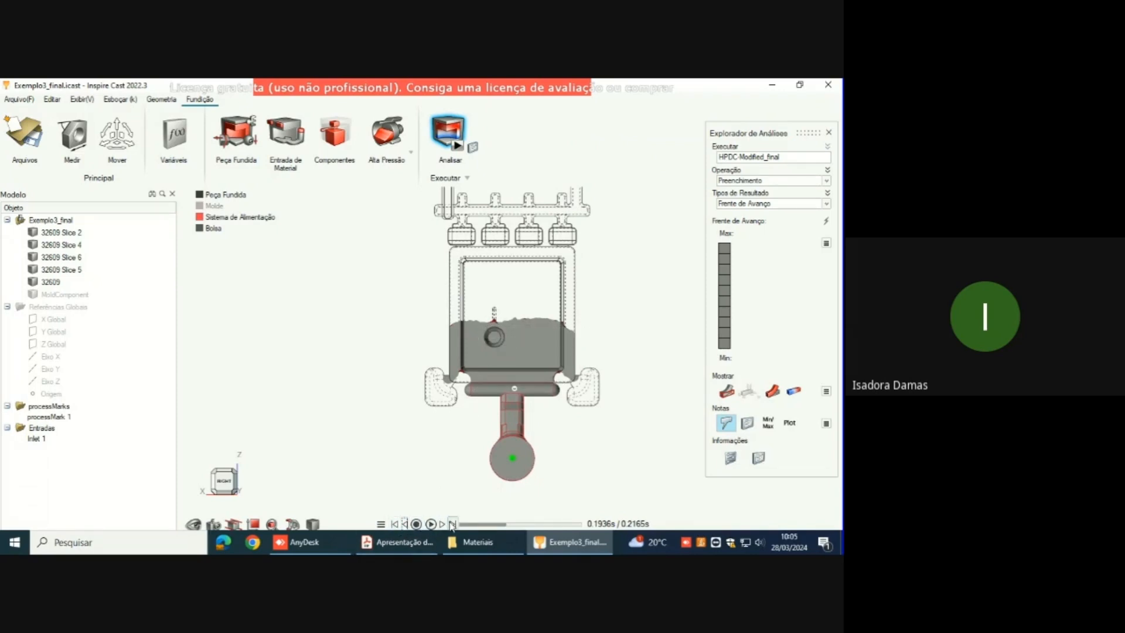
left_click(404, 524)
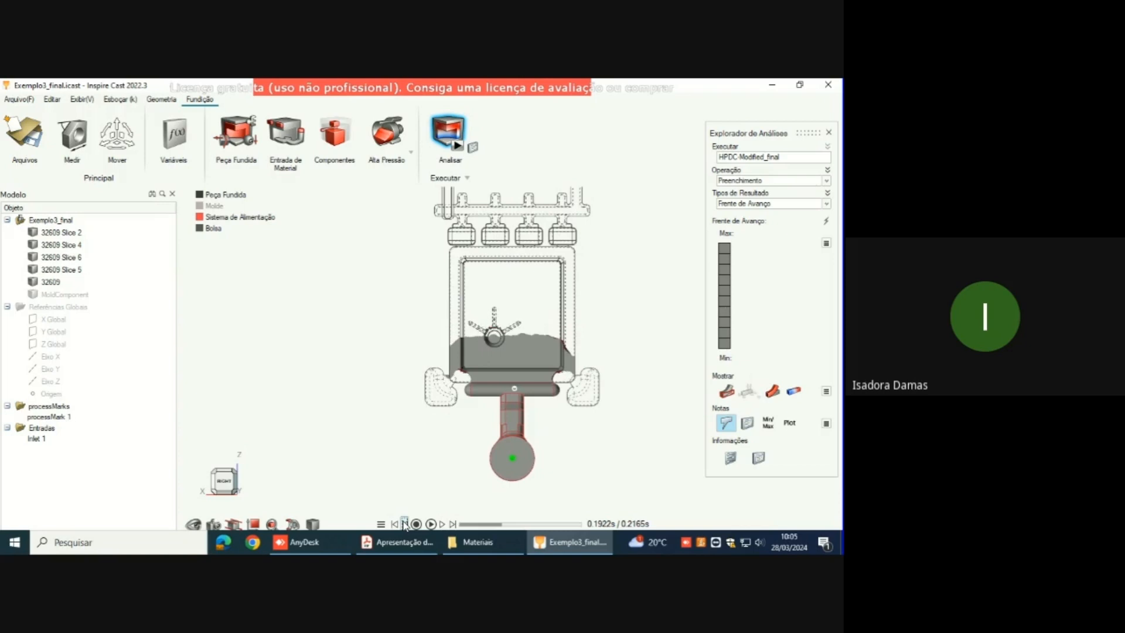
Step: Advance the flow front to 0.2006 s and examine how the part fills relative to the upper and side overflows
left_click(431, 524)
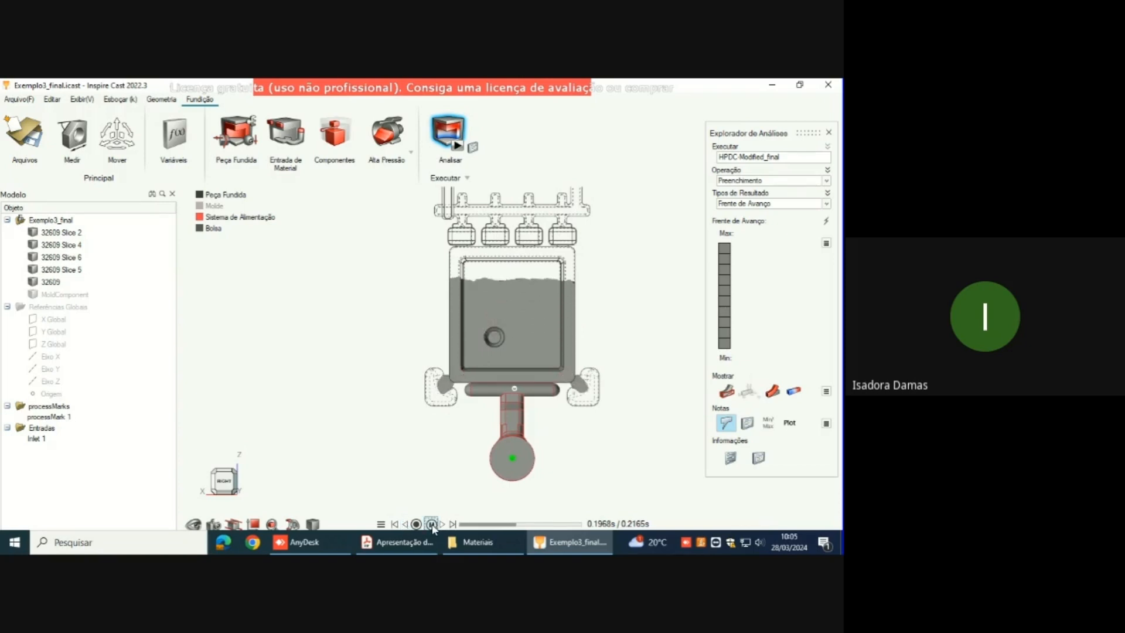
left_click(431, 524)
left_click(443, 524)
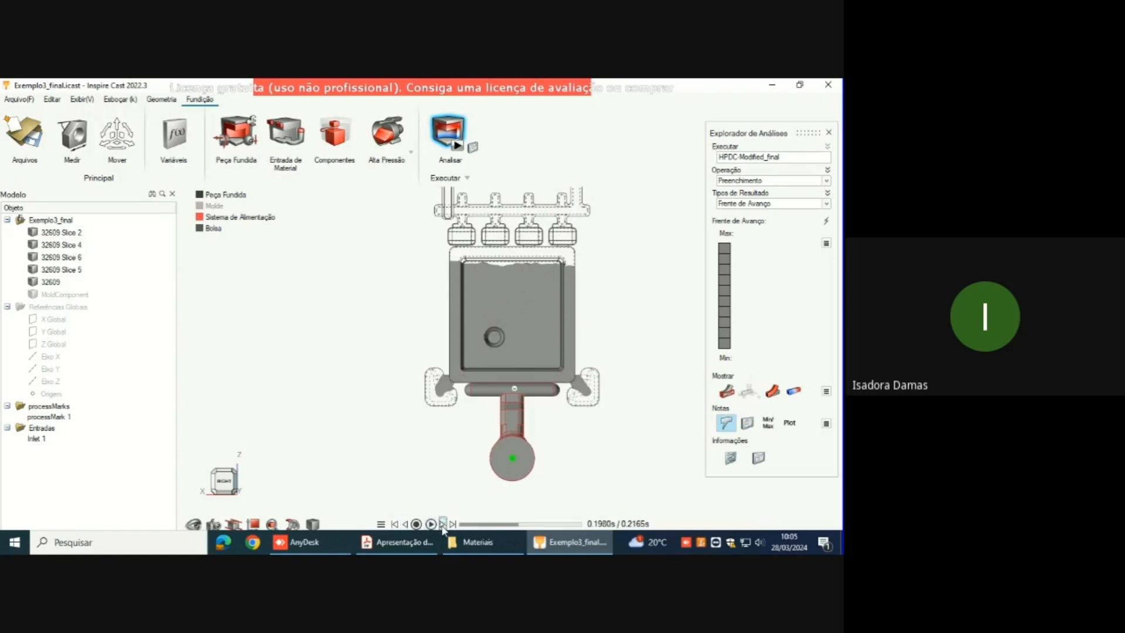
left_click(442, 524)
left_click(442, 524)
left_click(443, 524)
left_click(442, 524)
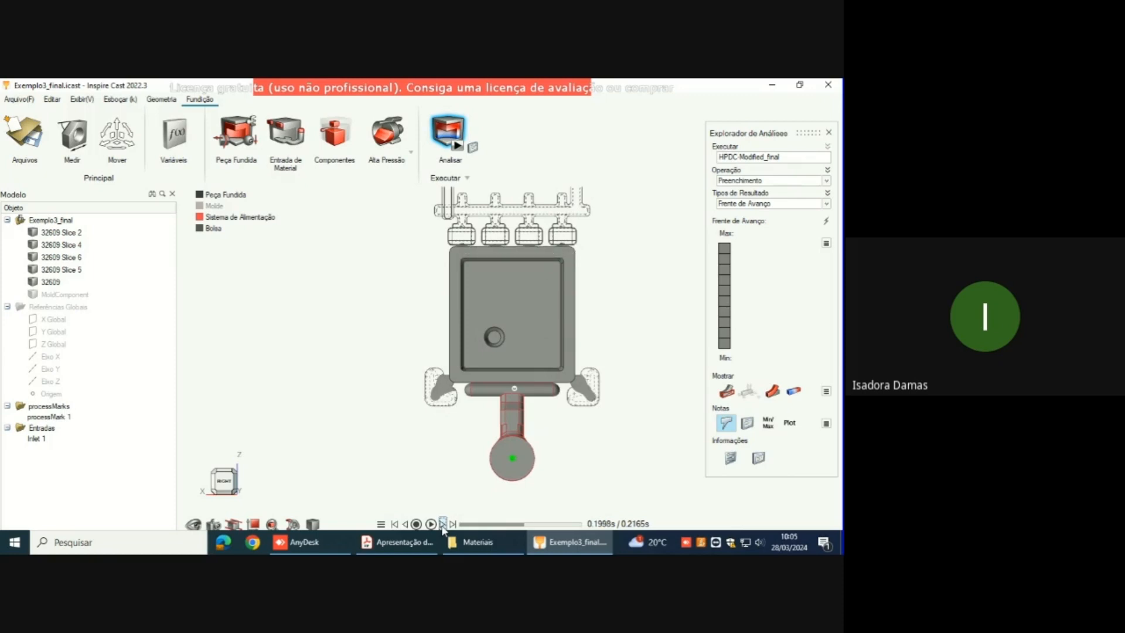
left_click(442, 524)
left_click(442, 524)
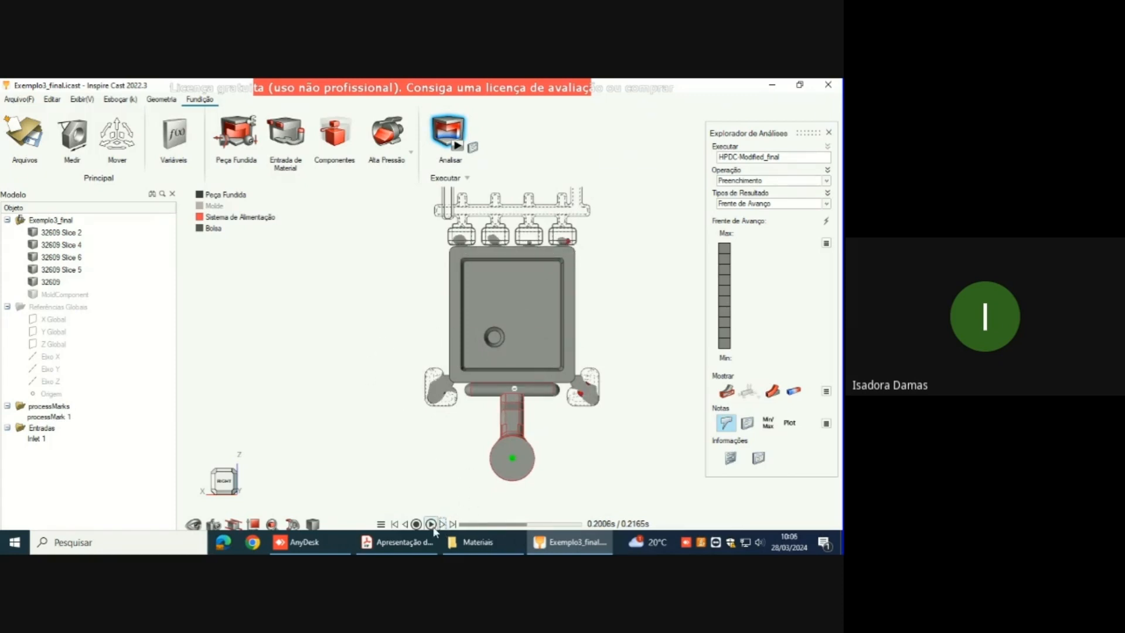
Step: Step the flow front back to 0.1932 s and examine the metal advancing around the circular boss
left_click(405, 523)
left_click(405, 524)
left_click(405, 524)
left_click(405, 524)
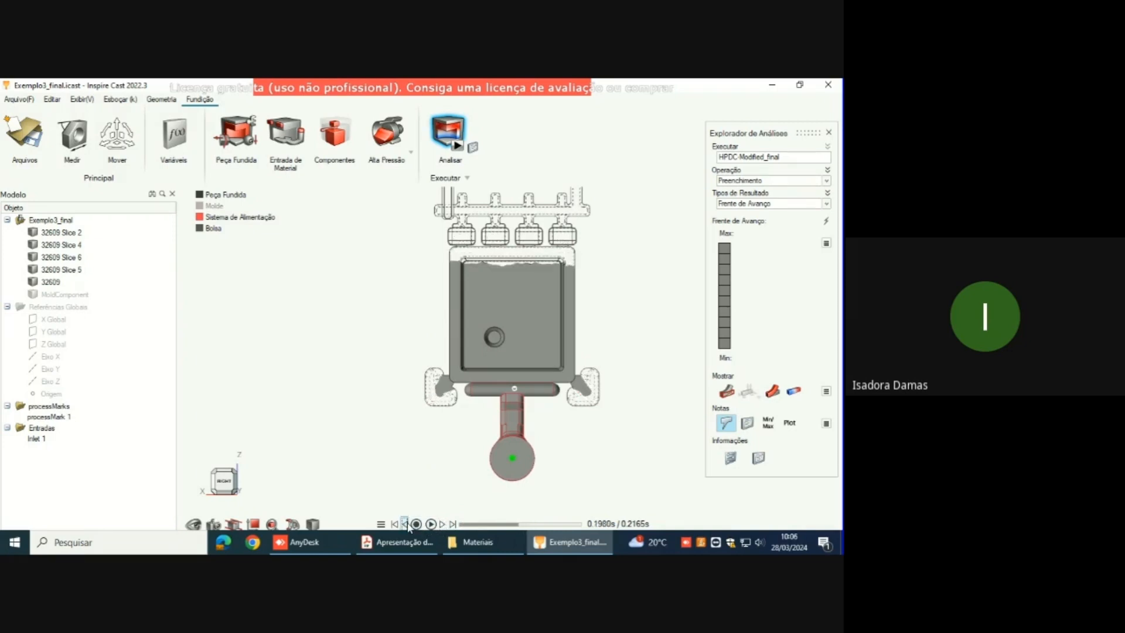
left_click(405, 524)
left_click(405, 524)
left_click(404, 524)
left_click(404, 523)
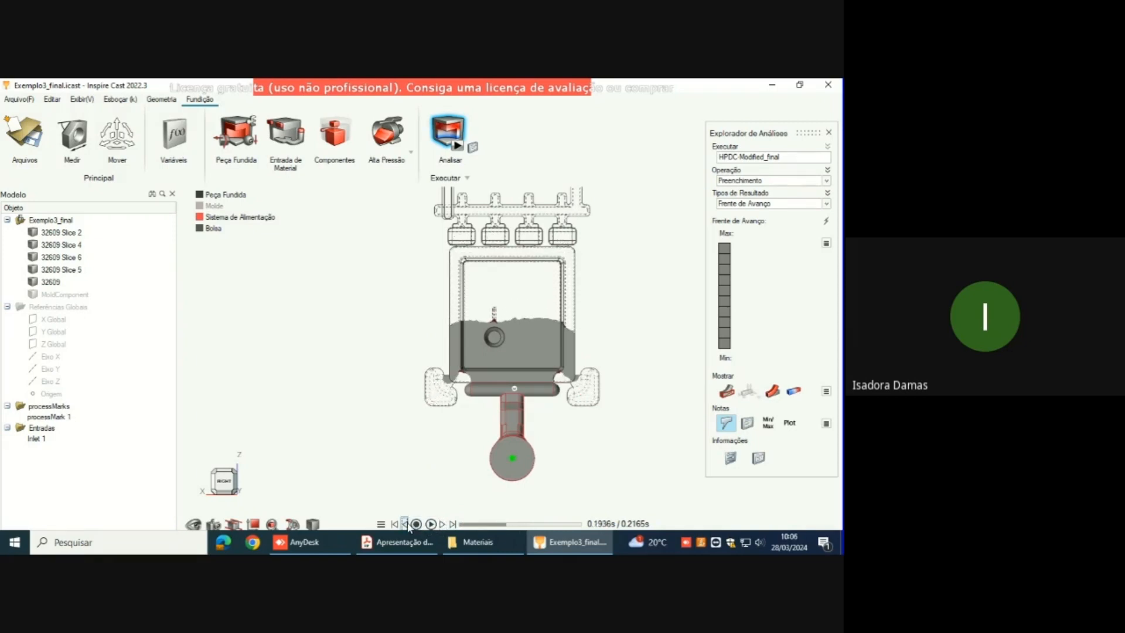
left_click(405, 523)
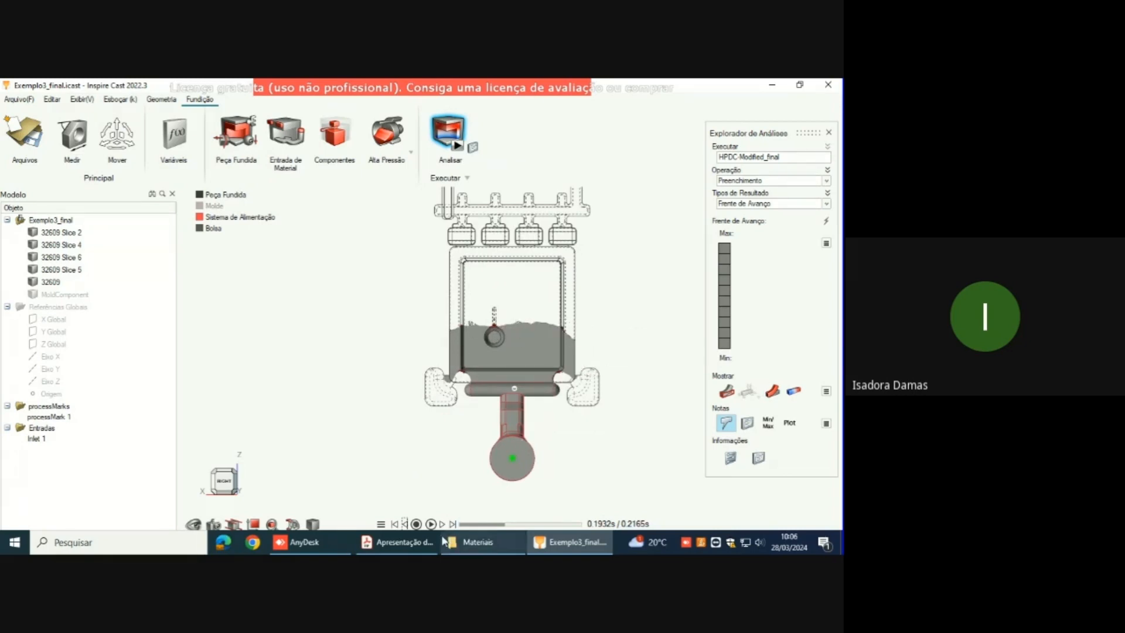
Step: Display the Fração de Sólido result and play it through the filling to 0.2130 s
left_click(826, 203)
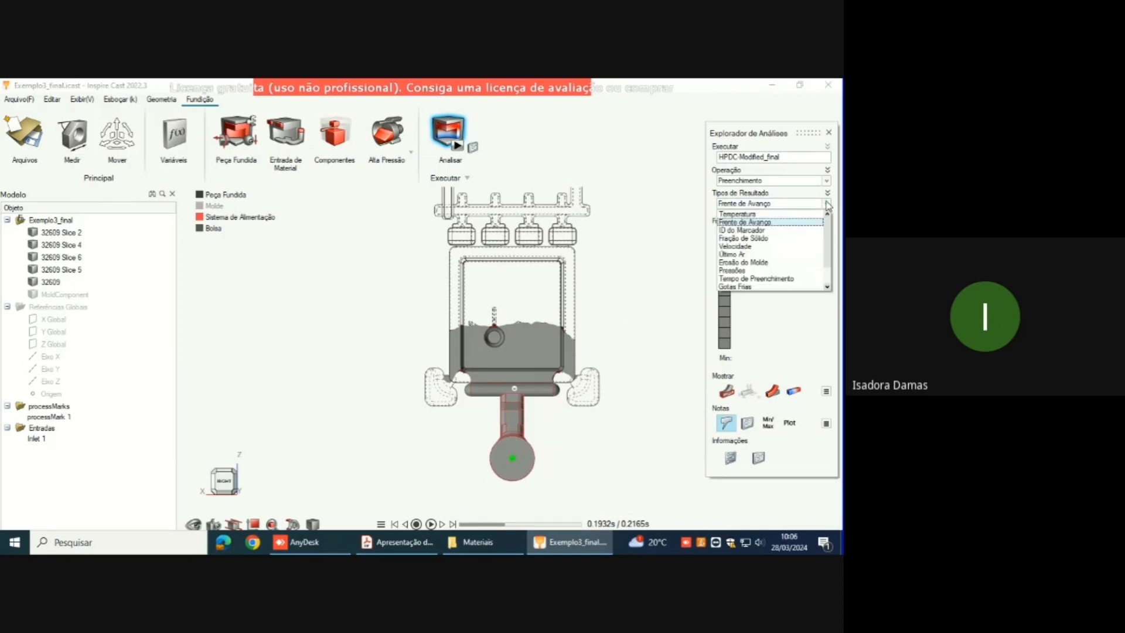
left_click(804, 238)
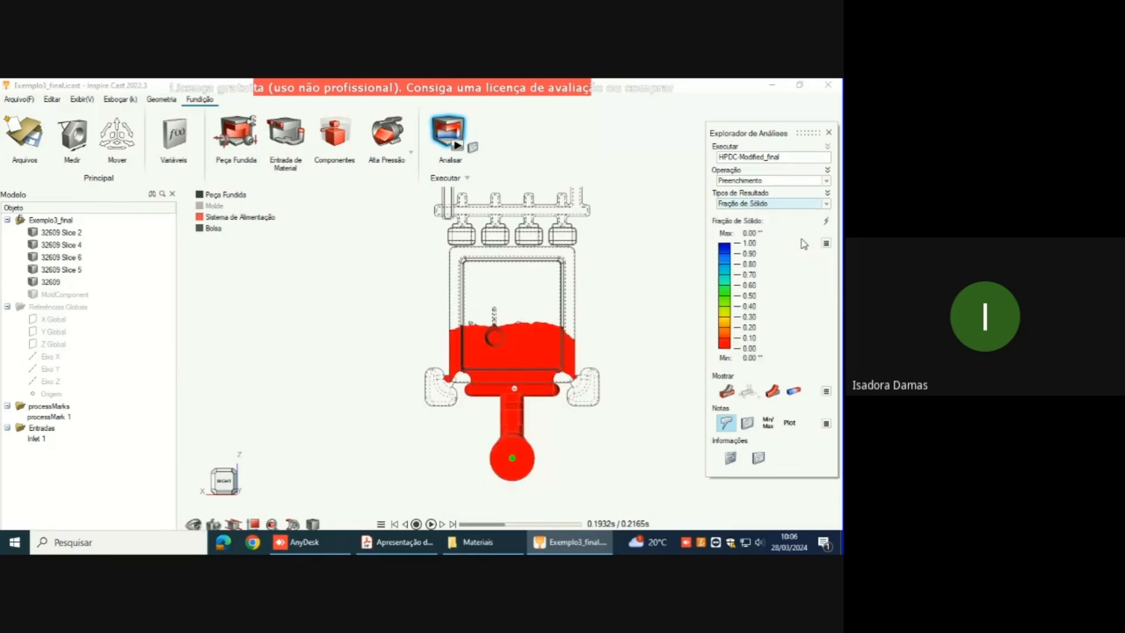
left_click(430, 524)
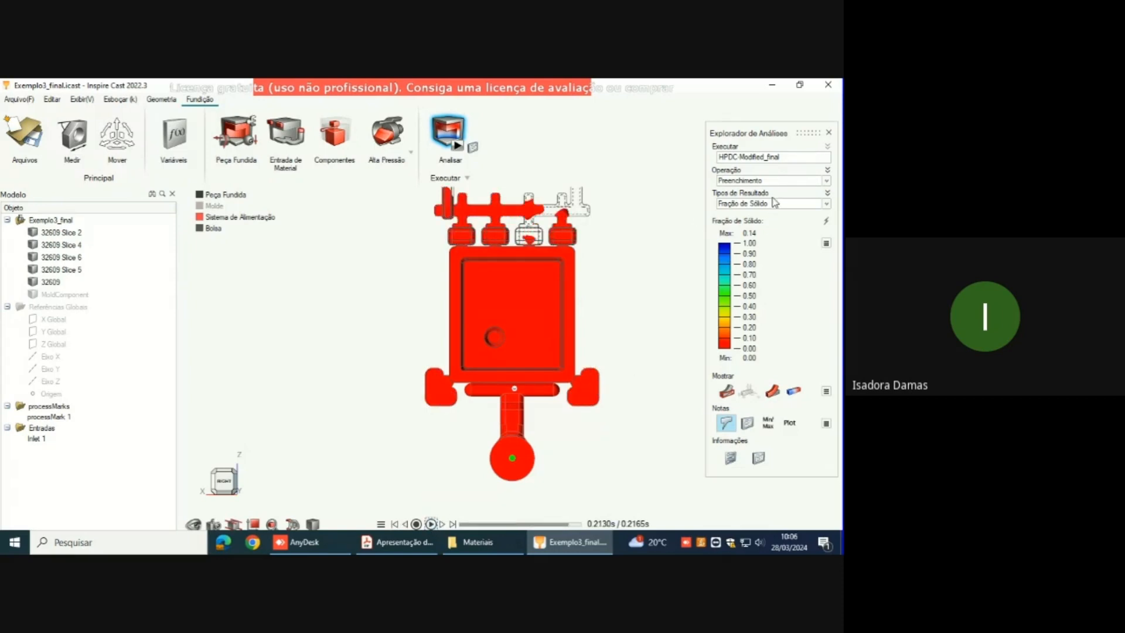
Step: Display the Último Ar result and examine the trapped air locations over the whole casting
left_click(826, 205)
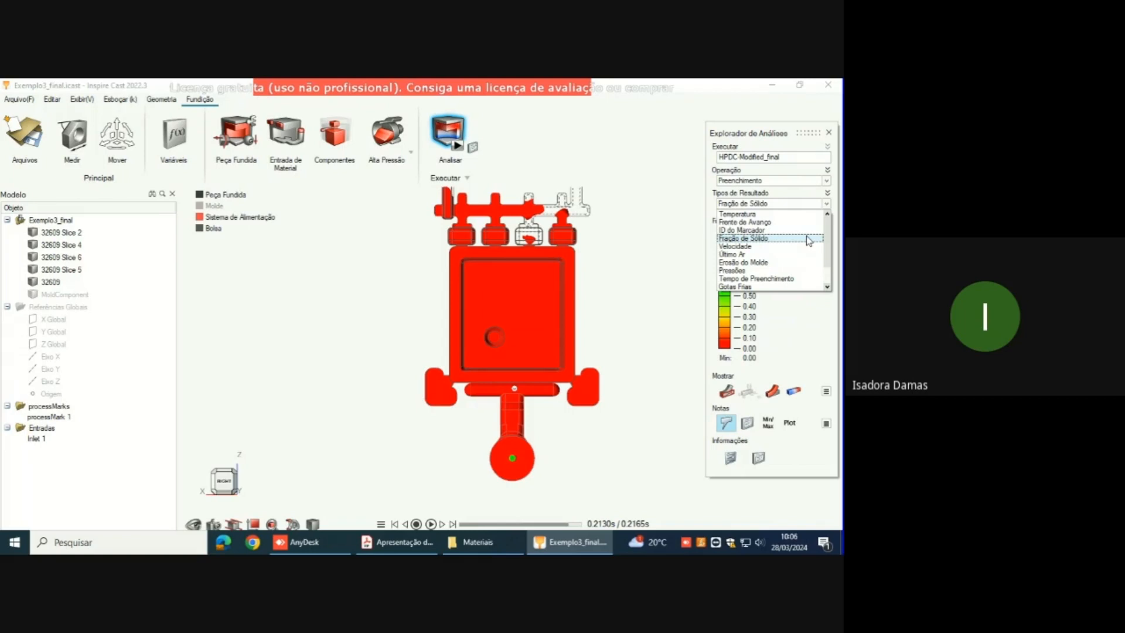
left_click(763, 255)
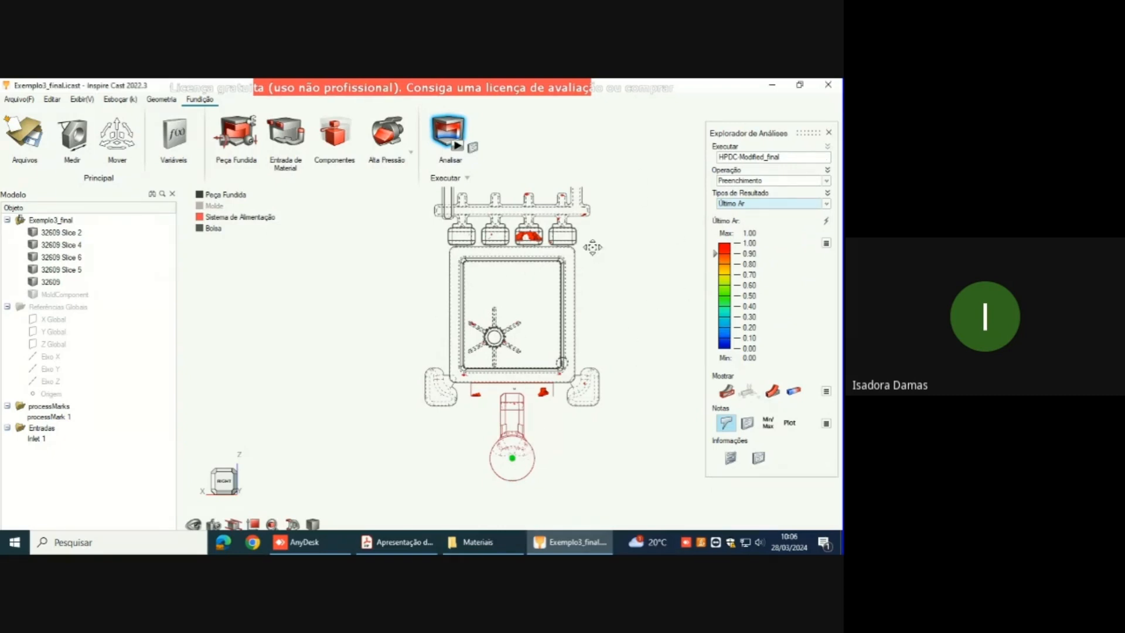
mouse_move(593, 248)
middle_mouse_down()
mouse_move(585, 264)
mouse_move(594, 253)
middle_mouse_up()
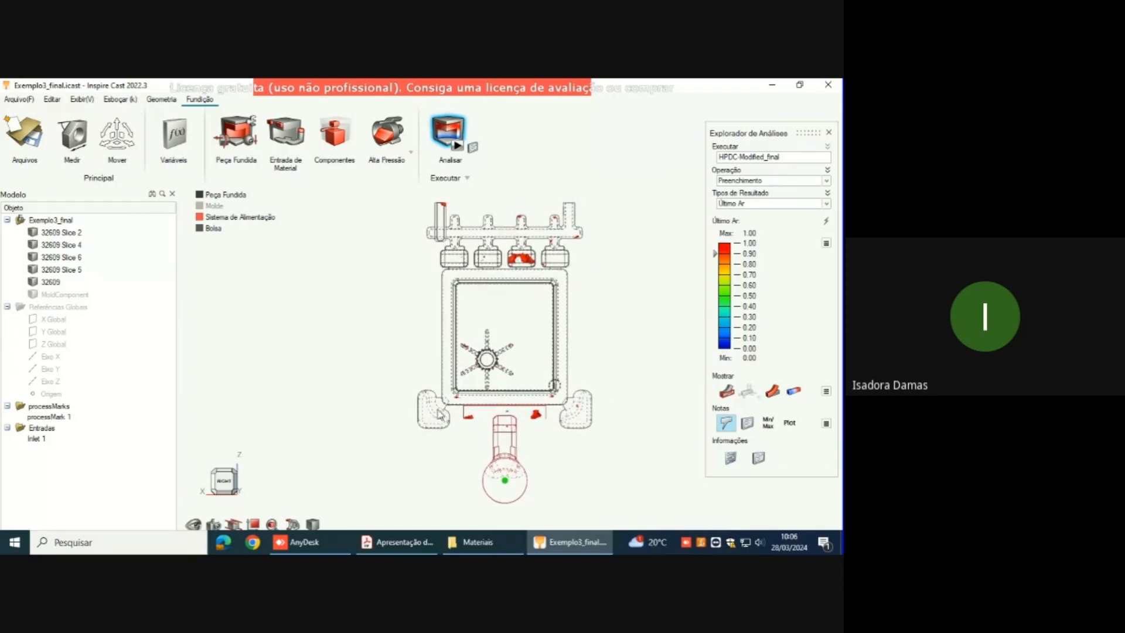
scroll(431, 416, "up", 5)
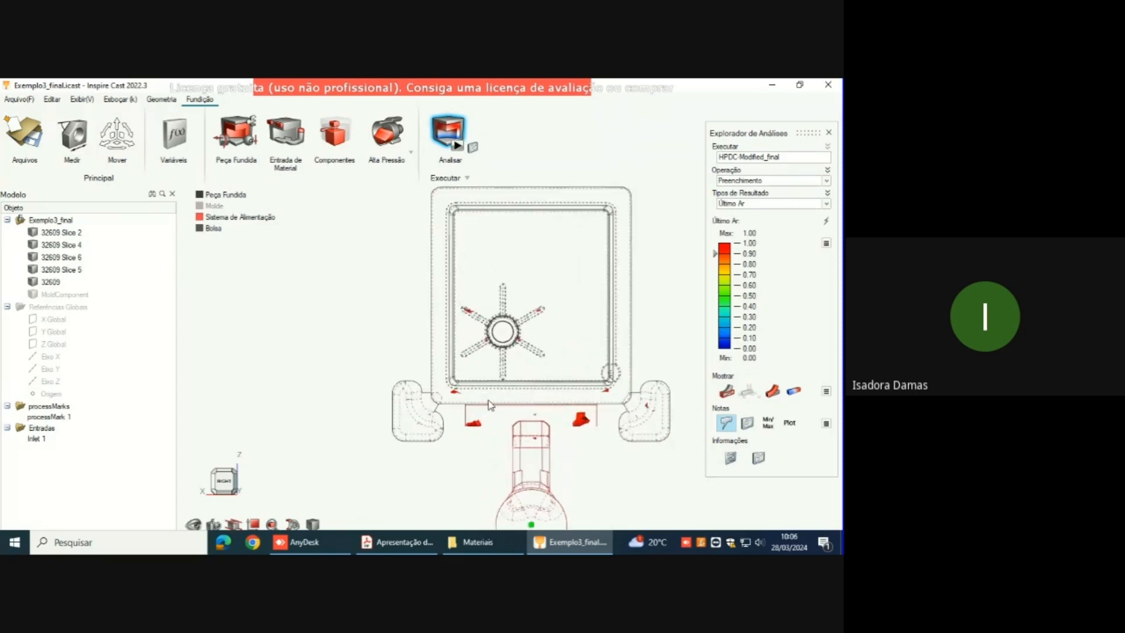
scroll(500, 398, "down", 4)
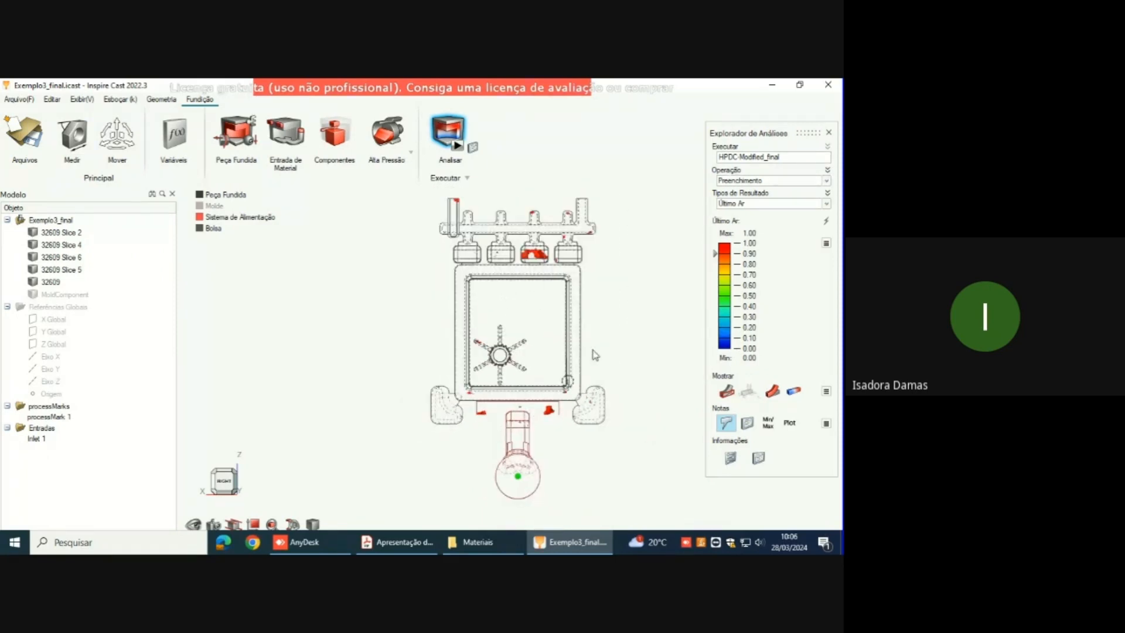
Step: Examine the Último Ar result in the four upper overflows and the vent channel above them
middle_click_drag(564, 303, 548, 331)
scroll(536, 319, "up", 5)
scroll(537, 321, "up", 8)
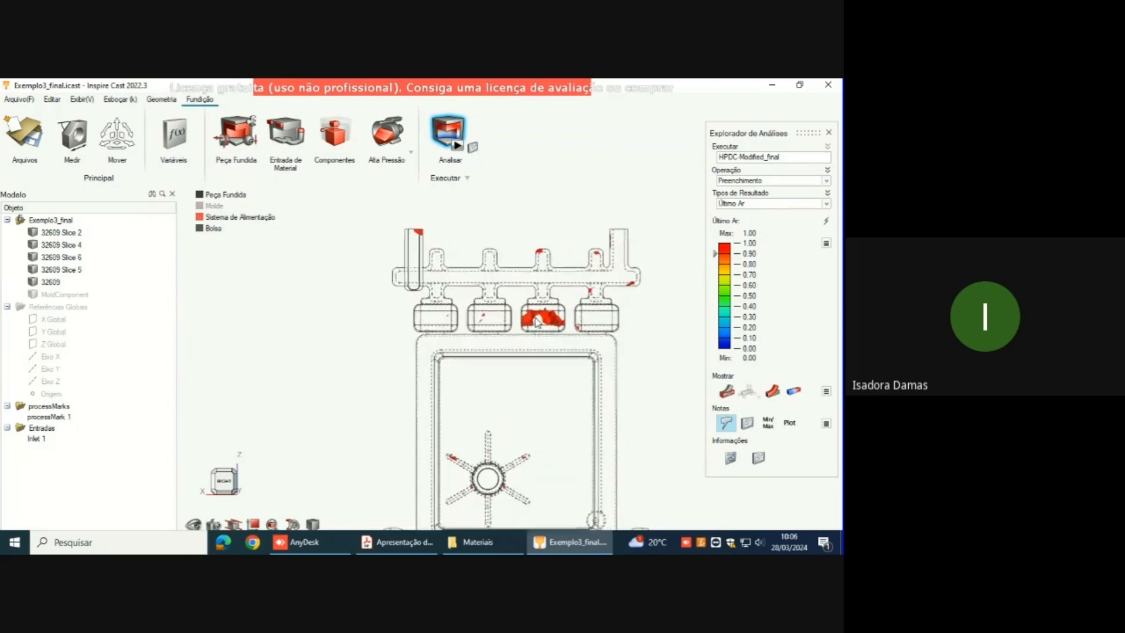
middle_click_drag(551, 382, 501, 452)
Step: Examine the Último Ar result in the two side overflows, the runner ends and the part's lower edge
middle_click_drag(580, 448, 601, 320)
middle_click_drag(481, 437, 312, 316)
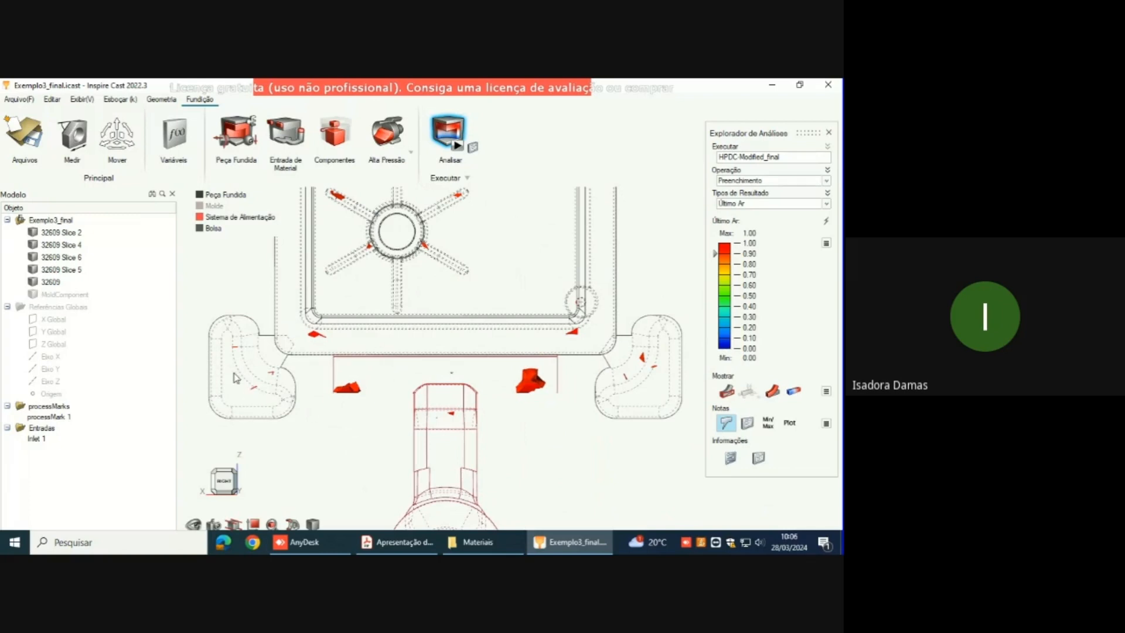
middle_click_drag(267, 366, 313, 433)
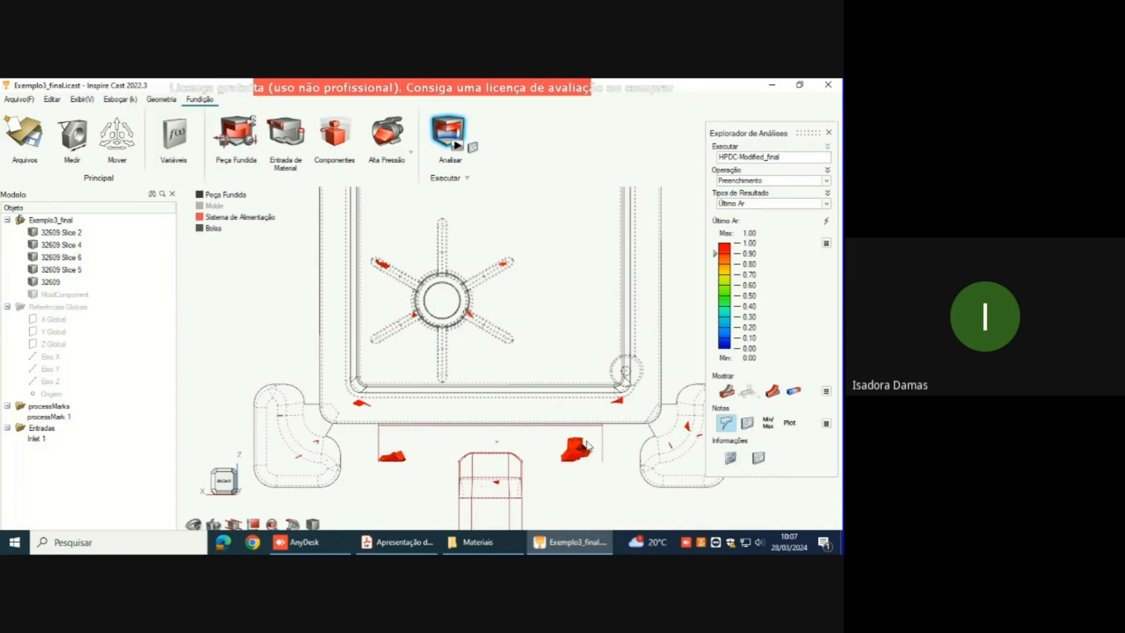
right_click_drag(510, 436, 495, 465)
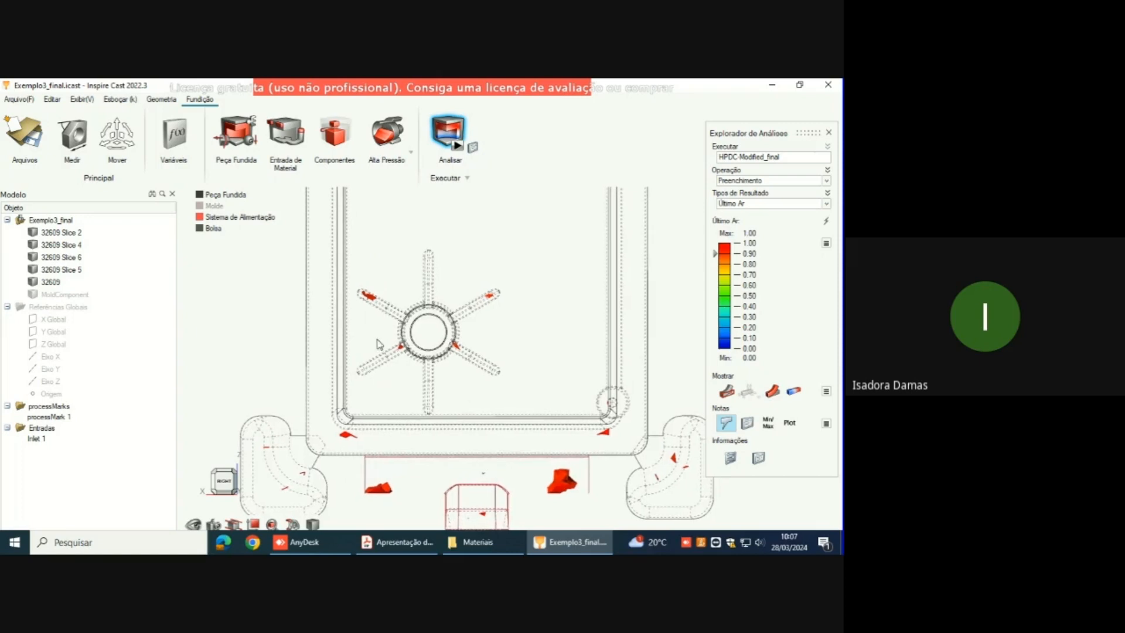
Step: Examine the last air spots on the ribs around the circular boss, and review the whole casting from a tilted angle
right_click_drag(385, 326, 402, 365)
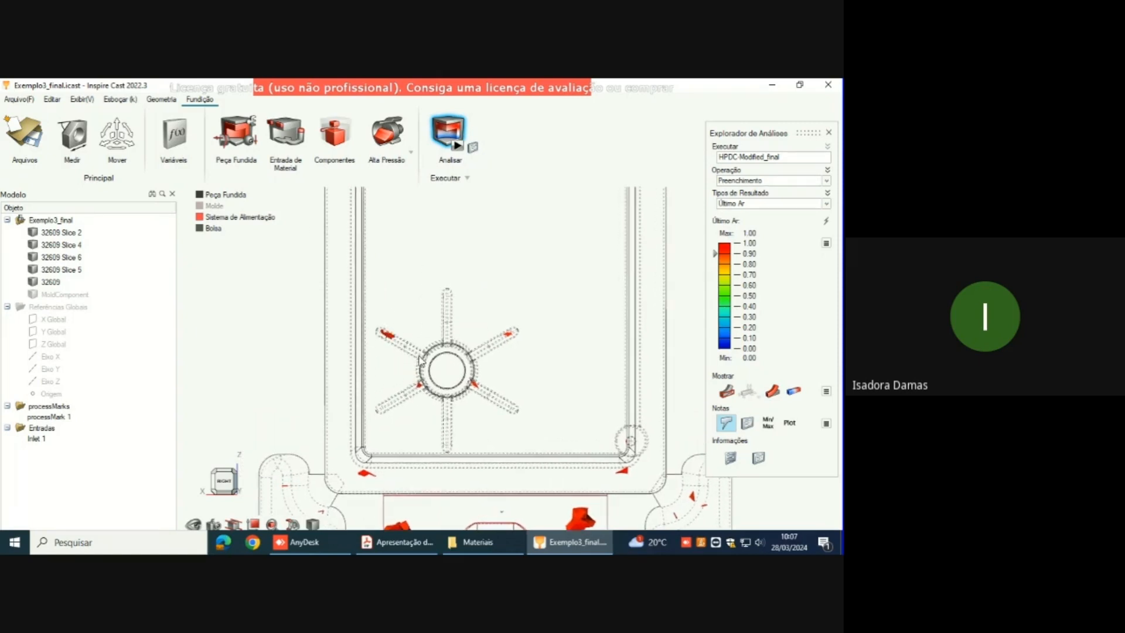
right_click_drag(419, 357, 410, 343)
mouse_move(410, 331)
middle_mouse_down()
mouse_move(506, 368)
mouse_move(413, 350)
mouse_move(404, 342)
mouse_move(433, 316)
mouse_move(371, 274)
middle_mouse_up()
scroll(379, 329, "up", 2)
scroll(380, 329, "up", 2)
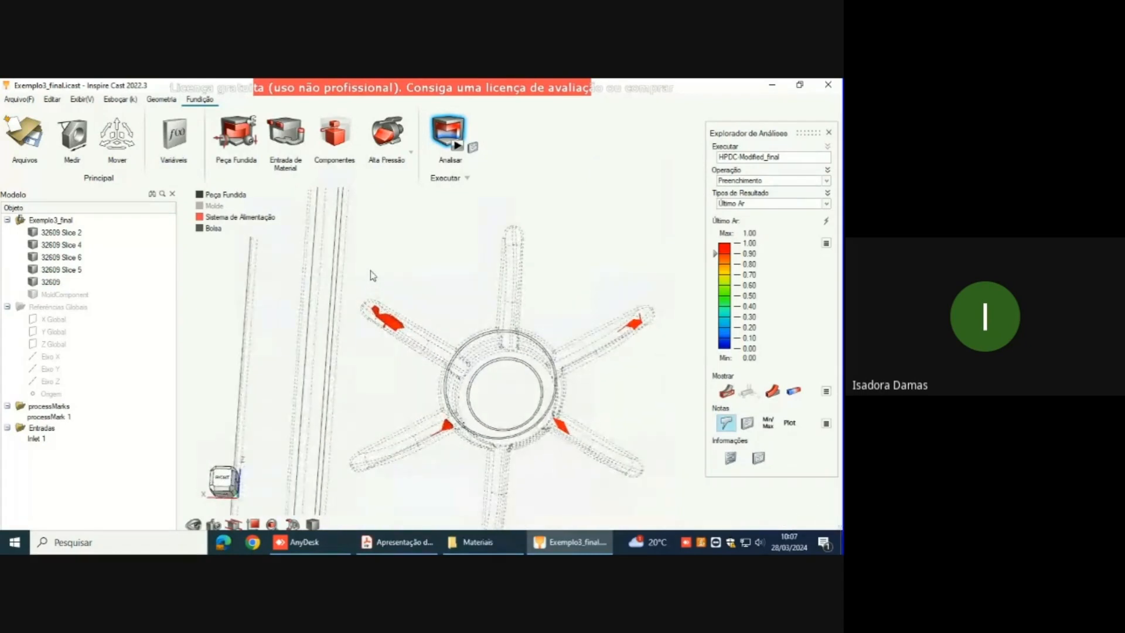
middle_click_drag(396, 312, 405, 338)
scroll(463, 299, "down", 4)
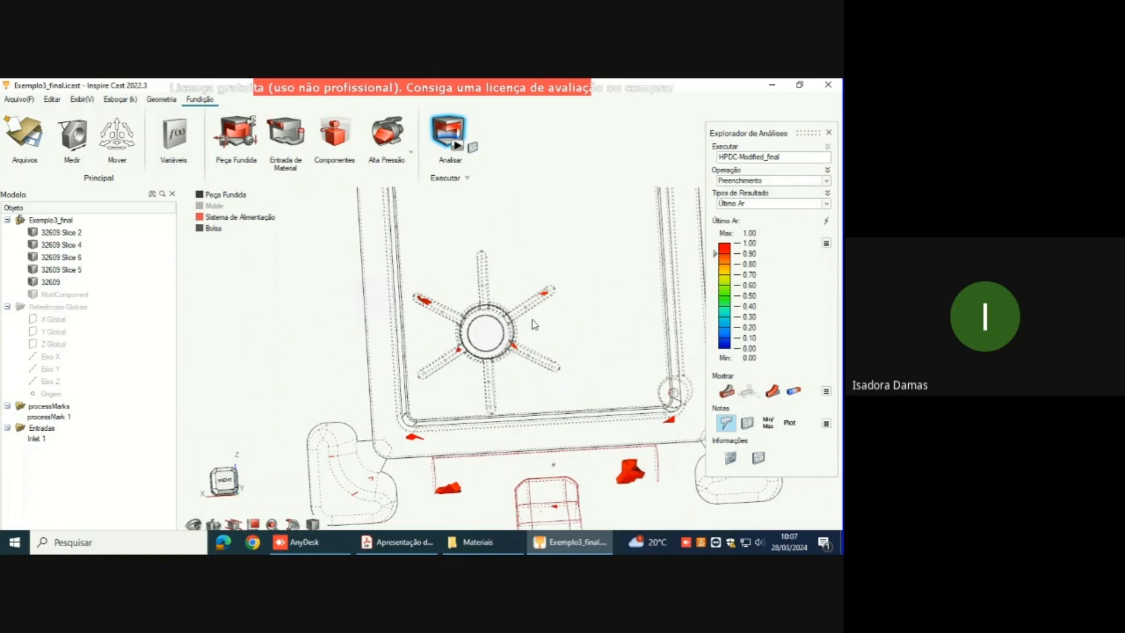
mouse_move(467, 352)
middle_mouse_down()
mouse_move(502, 301)
mouse_move(445, 285)
mouse_move(467, 317)
mouse_move(469, 367)
middle_mouse_up()
scroll(469, 367, "down", 4)
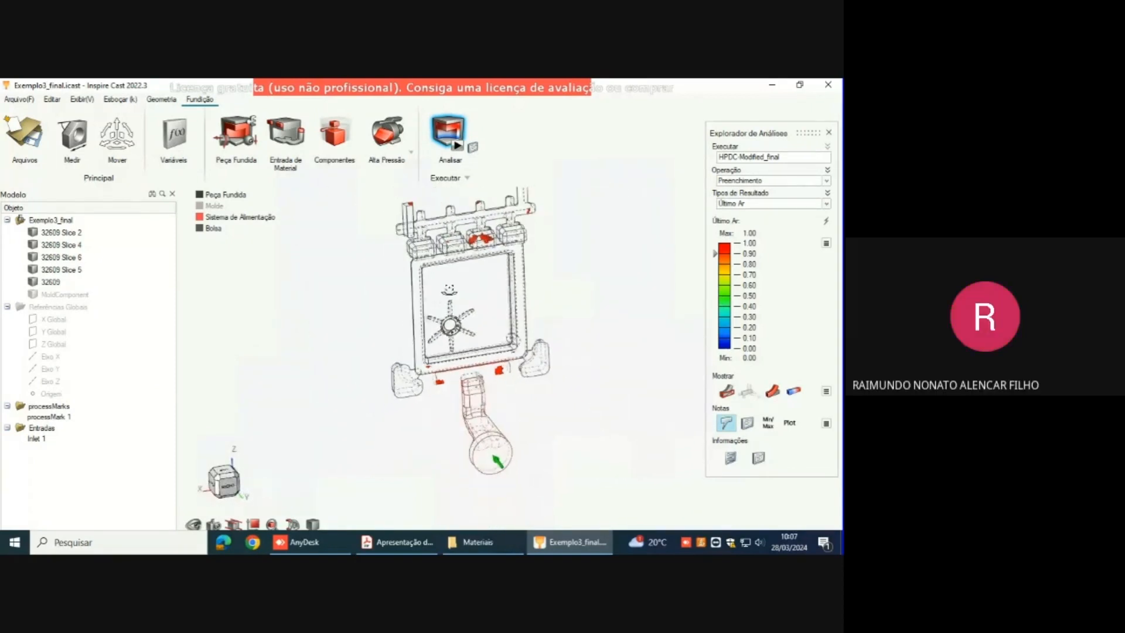
mouse_move(449, 289)
middle_mouse_down()
mouse_move(443, 275)
mouse_move(432, 282)
middle_mouse_up()
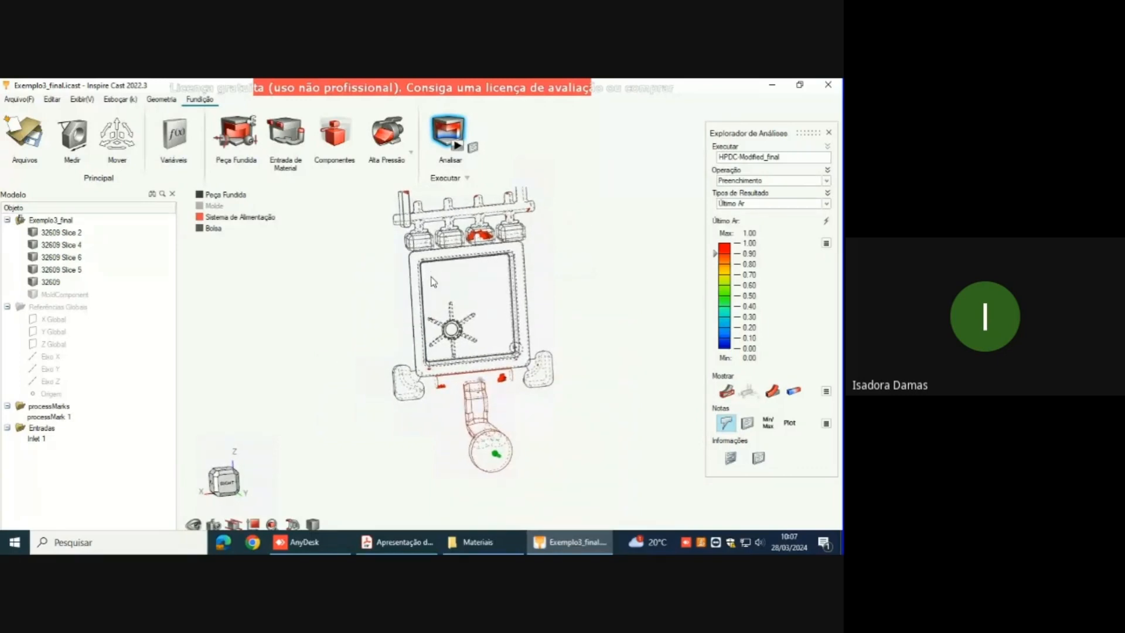
Step: Examine the Último Ar spots on the boss ribs again and compare them with those along the part's lower edge and overflows
scroll(434, 287, "up", 8)
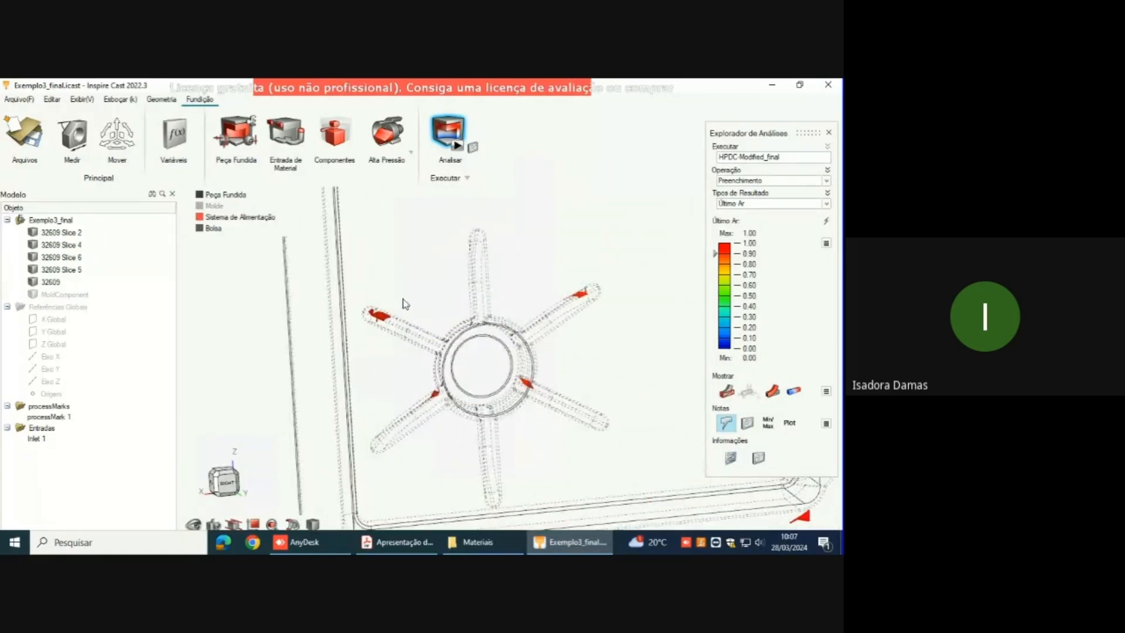
scroll(403, 303, "down", 8)
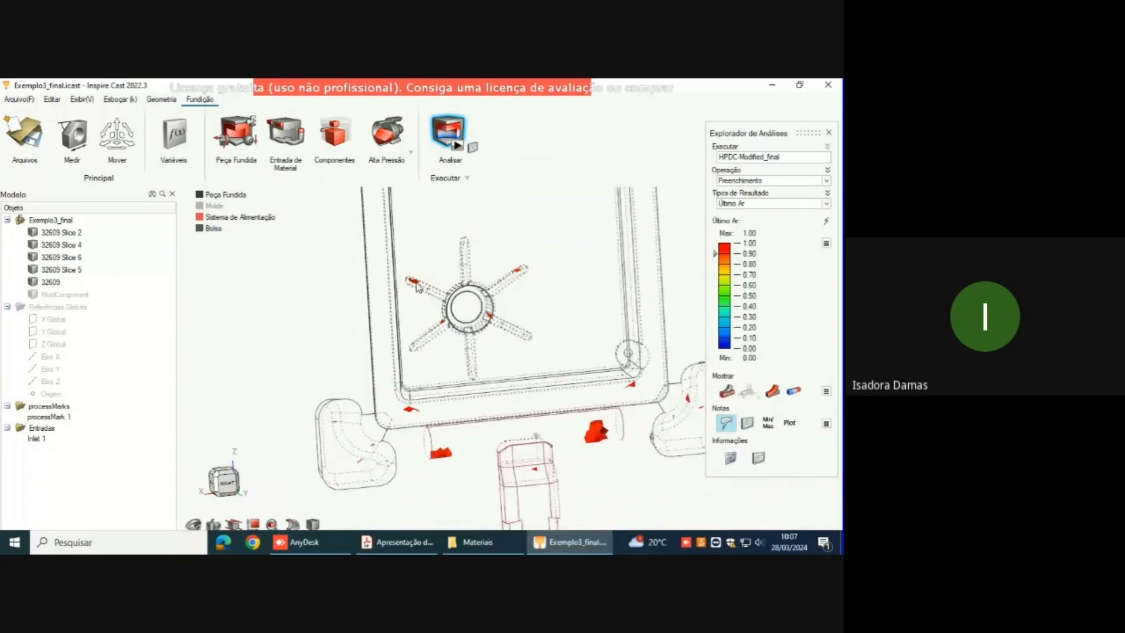
scroll(416, 286, "down", 4)
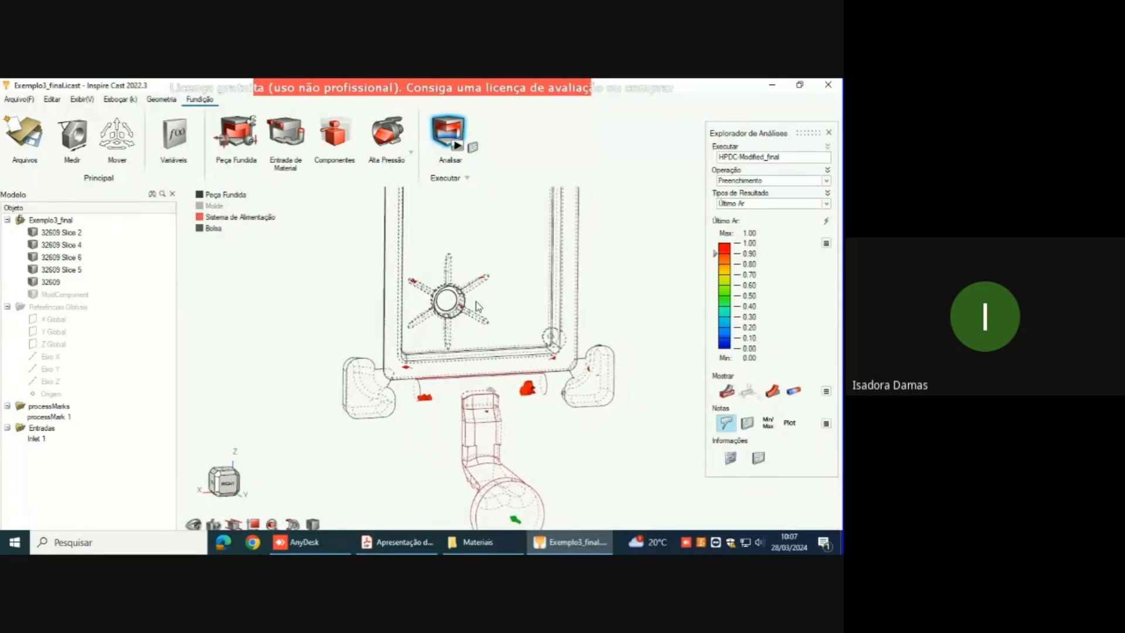
right_click_drag(476, 302, 467, 361)
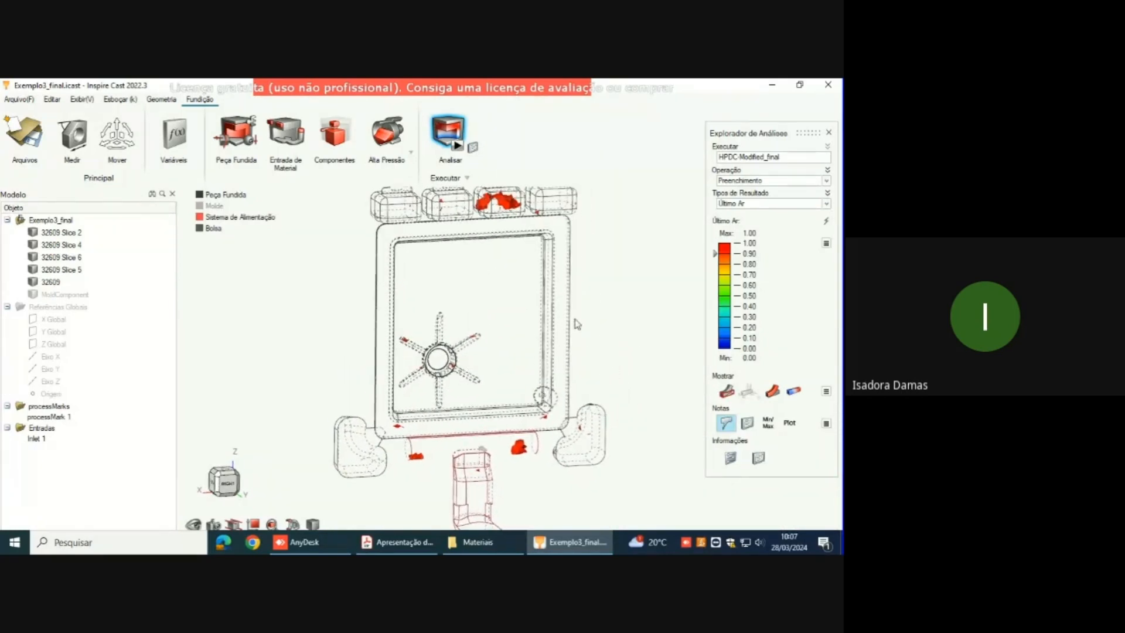
Step: Display the Erosão do Molde result and review the whole casting from front and tilted angles
left_click(826, 204)
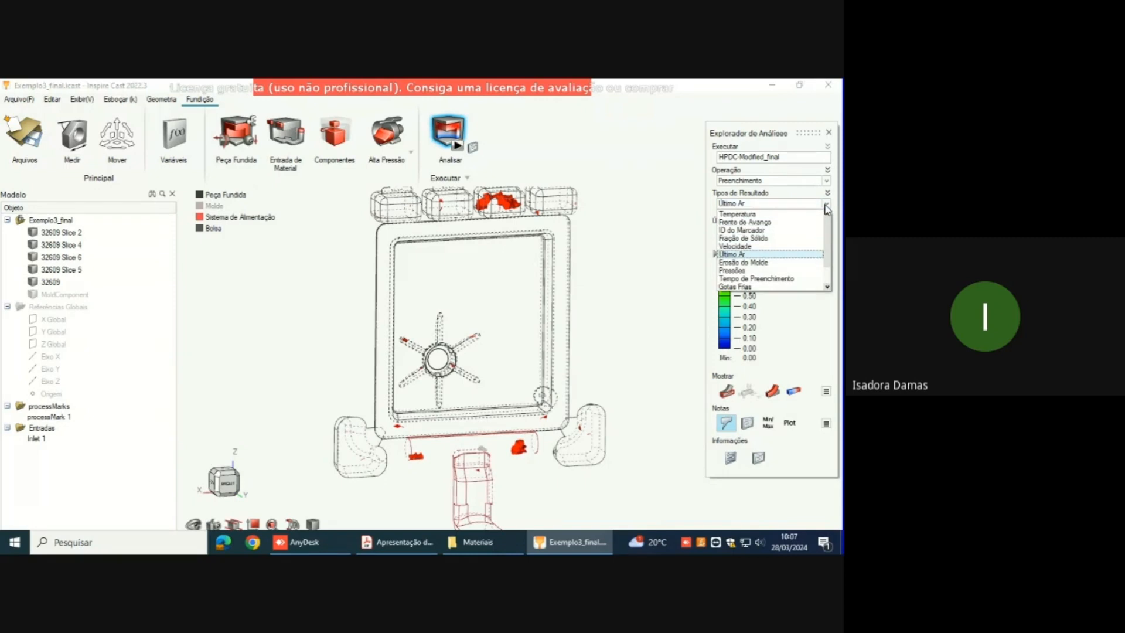
left_click(786, 262)
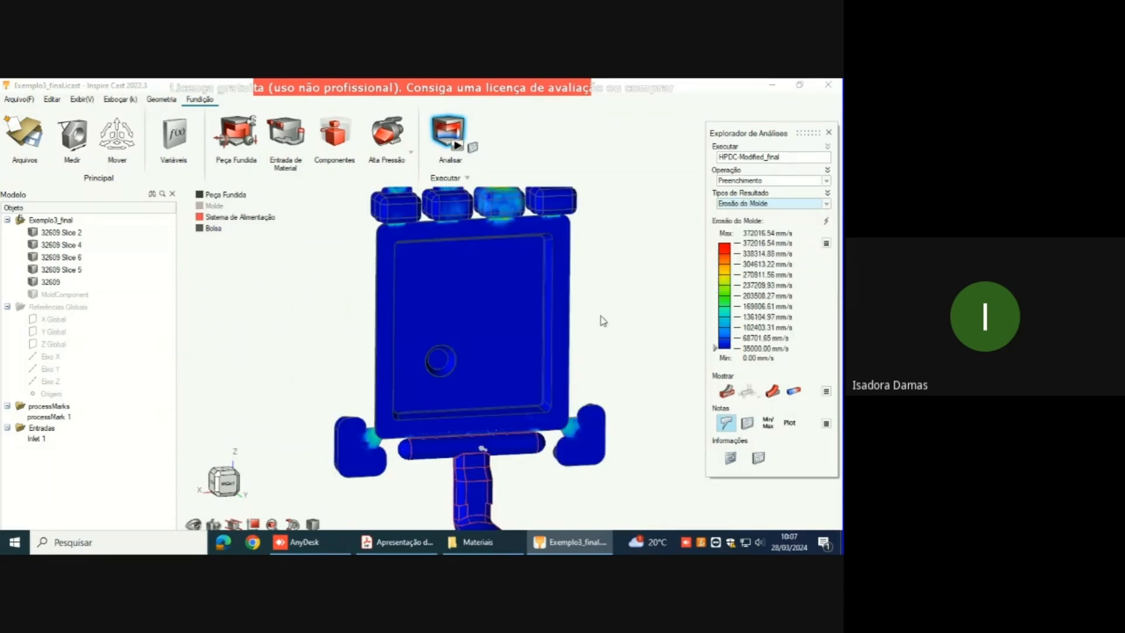
scroll(578, 321, "down", 5)
right_click_drag(577, 321, 536, 309)
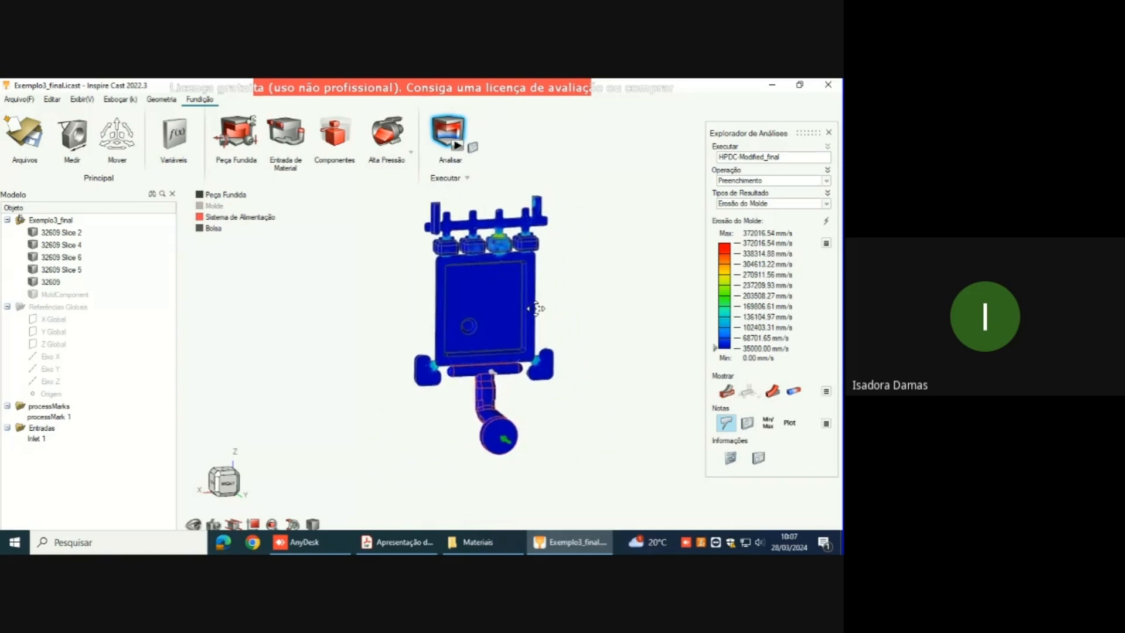
right_click_drag(518, 261, 560, 290)
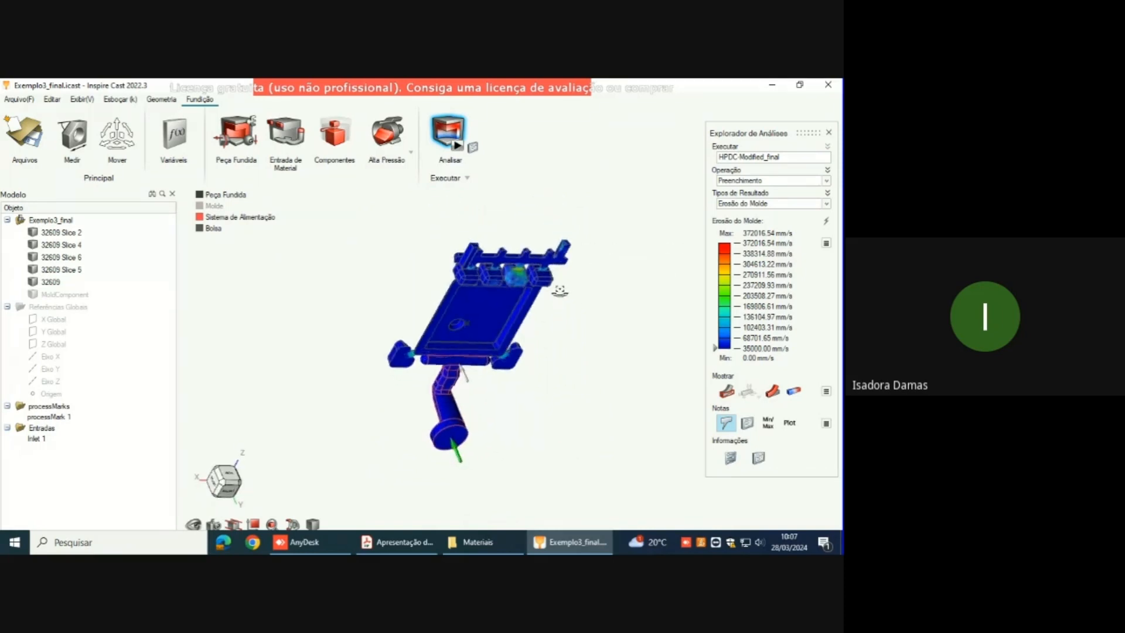
middle_click_drag(560, 290, 629, 262)
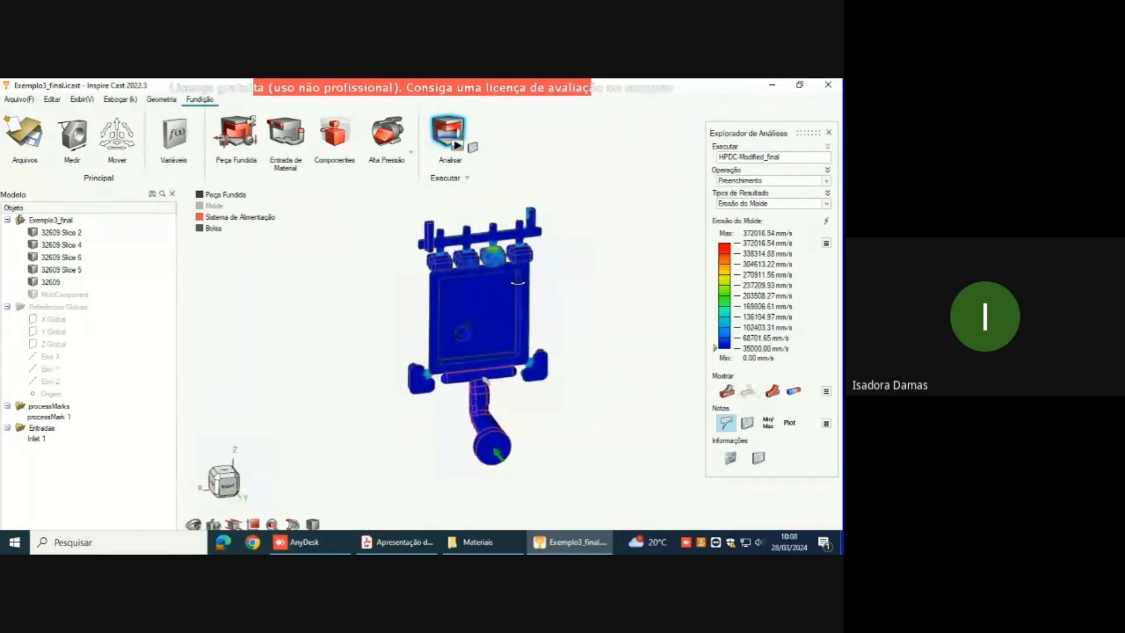
Step: Display the Pressões result and examine the pressure in the part and the four upper overflows
left_click(826, 204)
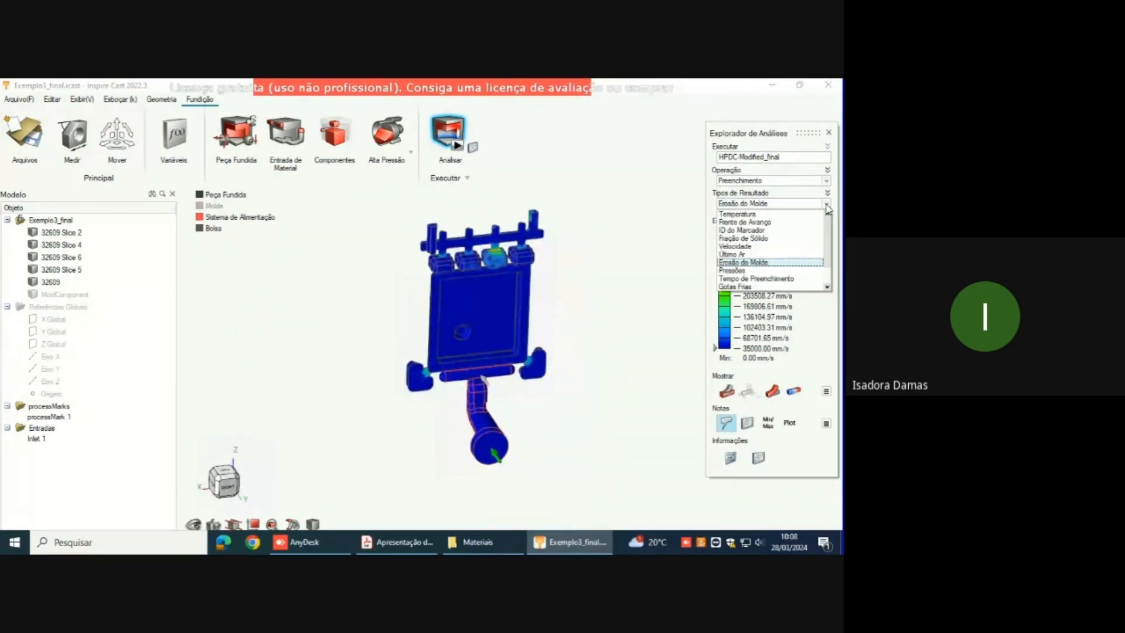
left_click(778, 271)
right_click_drag(620, 271, 523, 378)
scroll(502, 267, "up", 1)
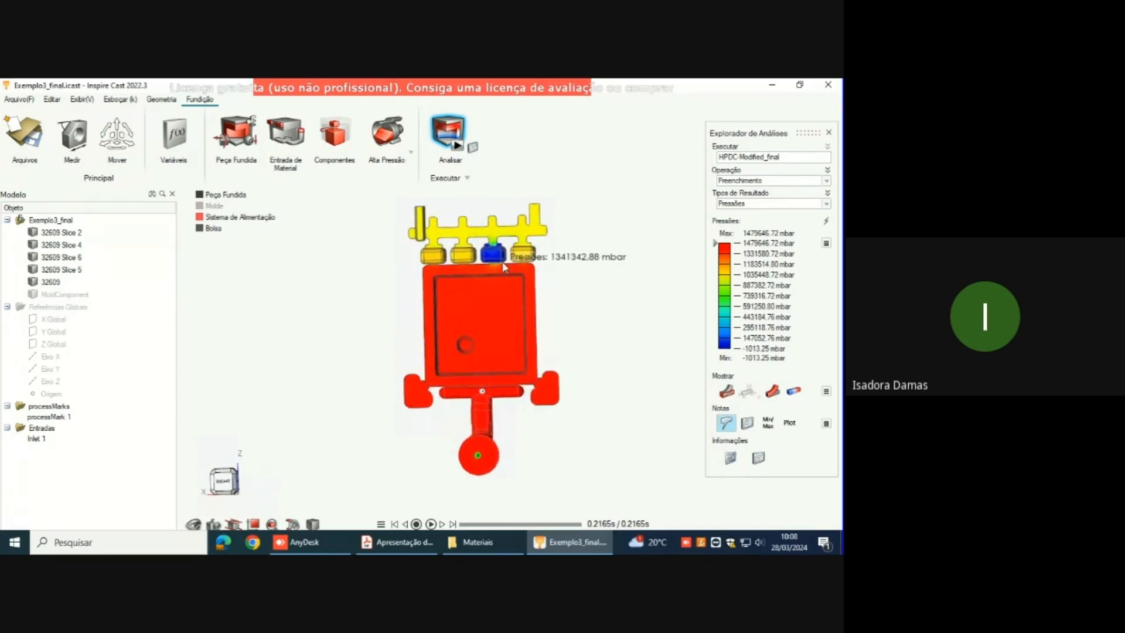
scroll(501, 262, "up", 3)
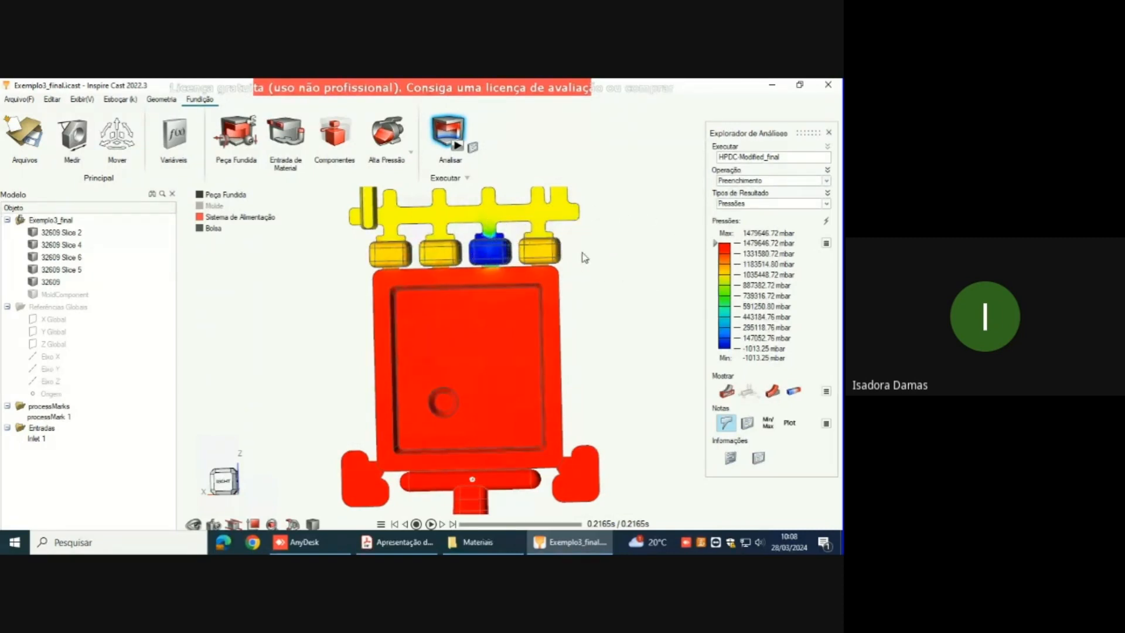
Step: Display the Tempo de Preenchimento result and review the fill time from the inlet to the vent channel
left_click(827, 204)
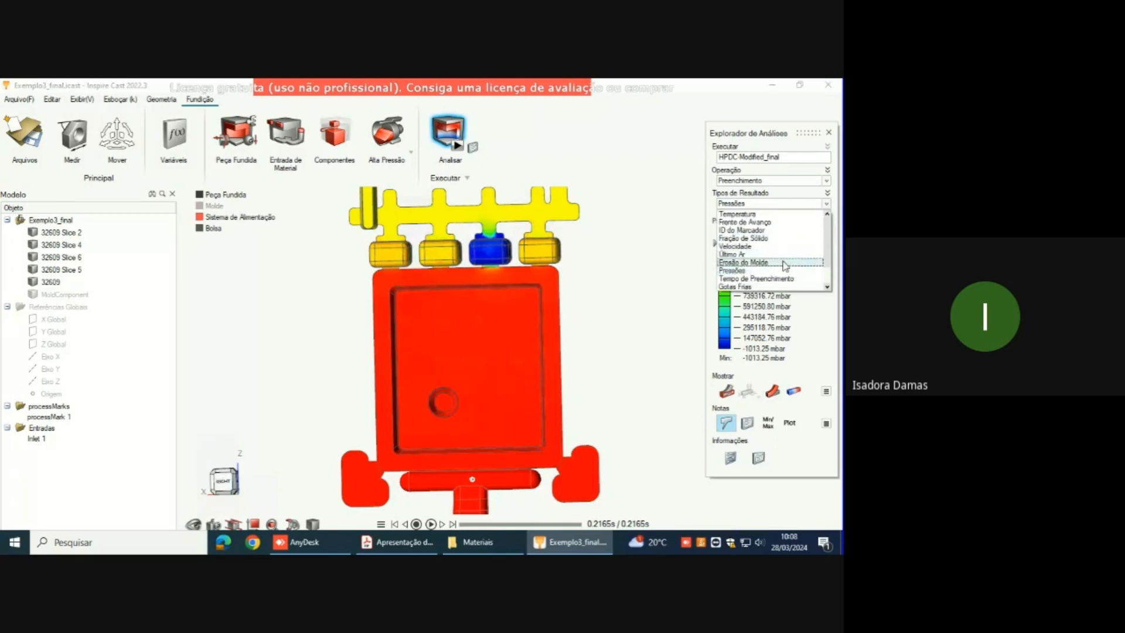
scroll(782, 264, "down", 2)
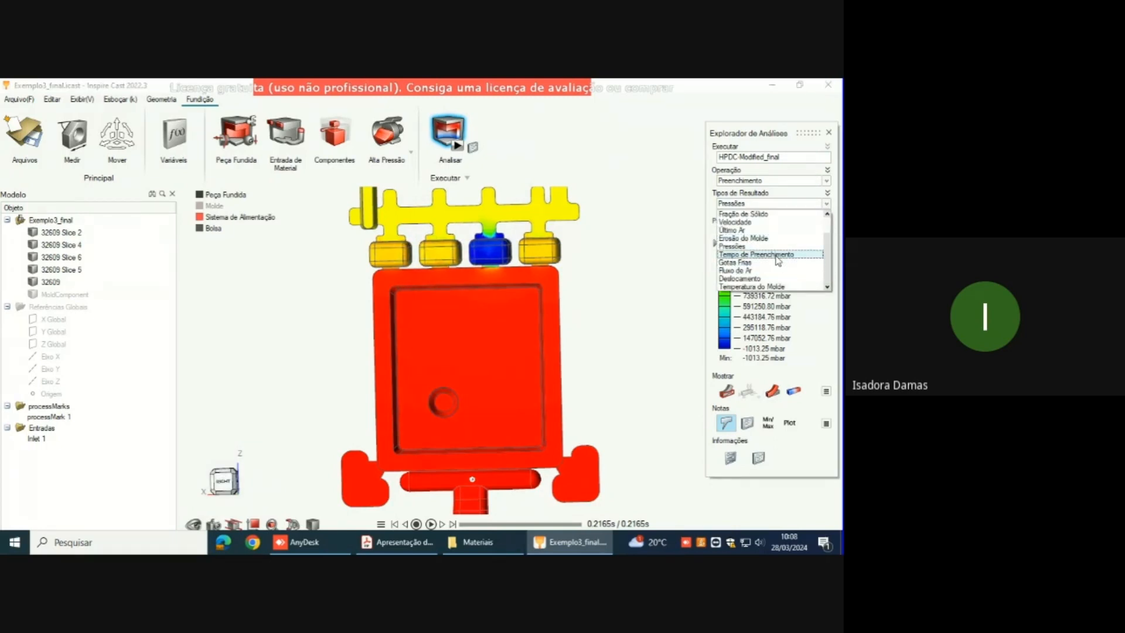
left_click(777, 256)
right_click_drag(617, 312, 576, 233)
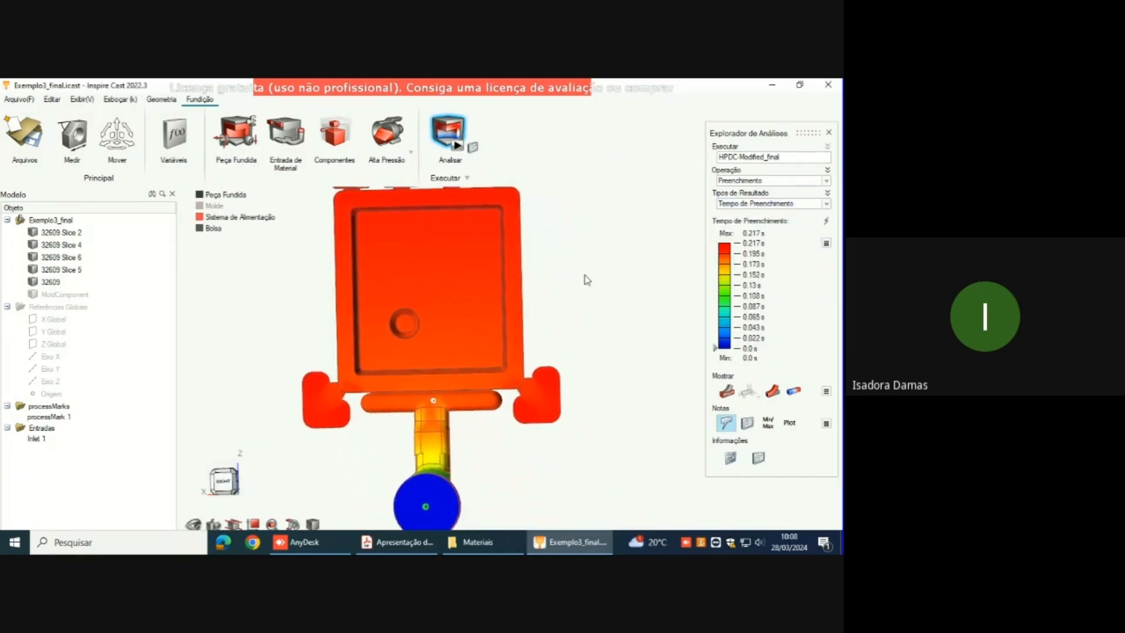
scroll(596, 285, "down", 4)
right_click_drag(582, 312, 561, 352)
mouse_move(601, 307)
middle_mouse_down()
mouse_move(626, 304)
mouse_move(615, 304)
middle_mouse_up()
middle_click_drag(377, 316, 407, 339)
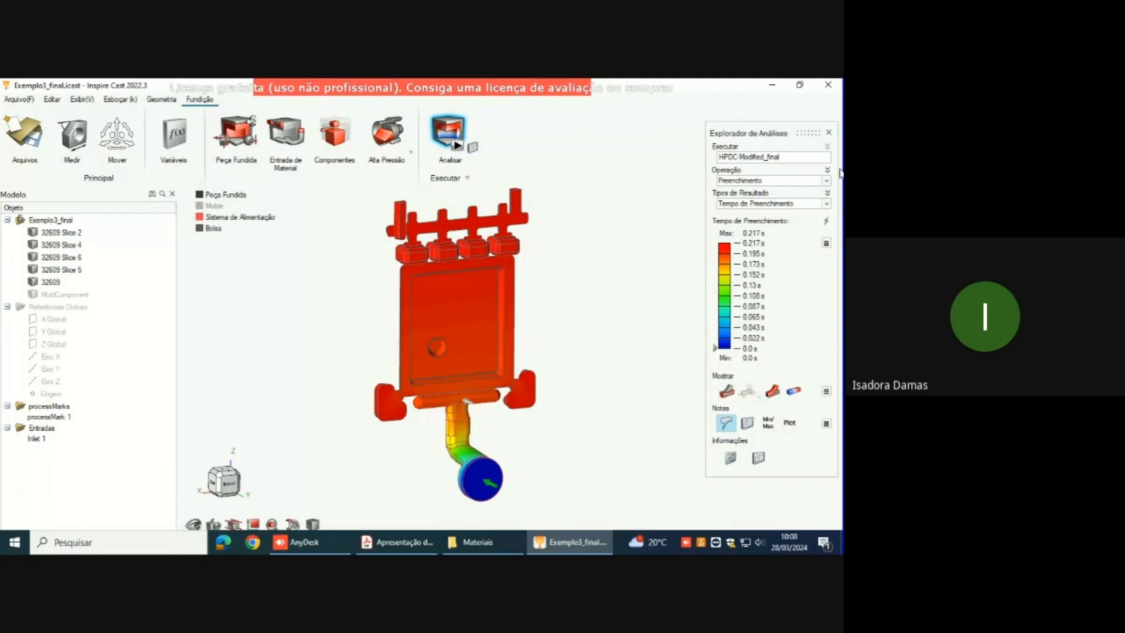
left_click(827, 204)
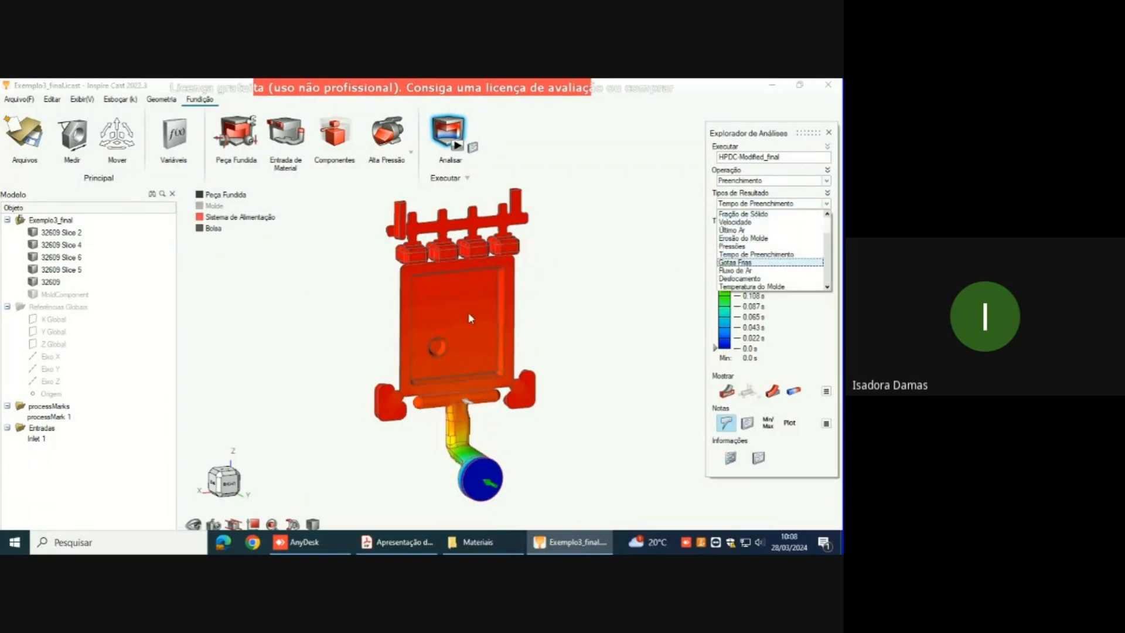
mouse_move(466, 312)
right_mouse_down()
mouse_move(485, 330)
mouse_move(446, 318)
right_mouse_up()
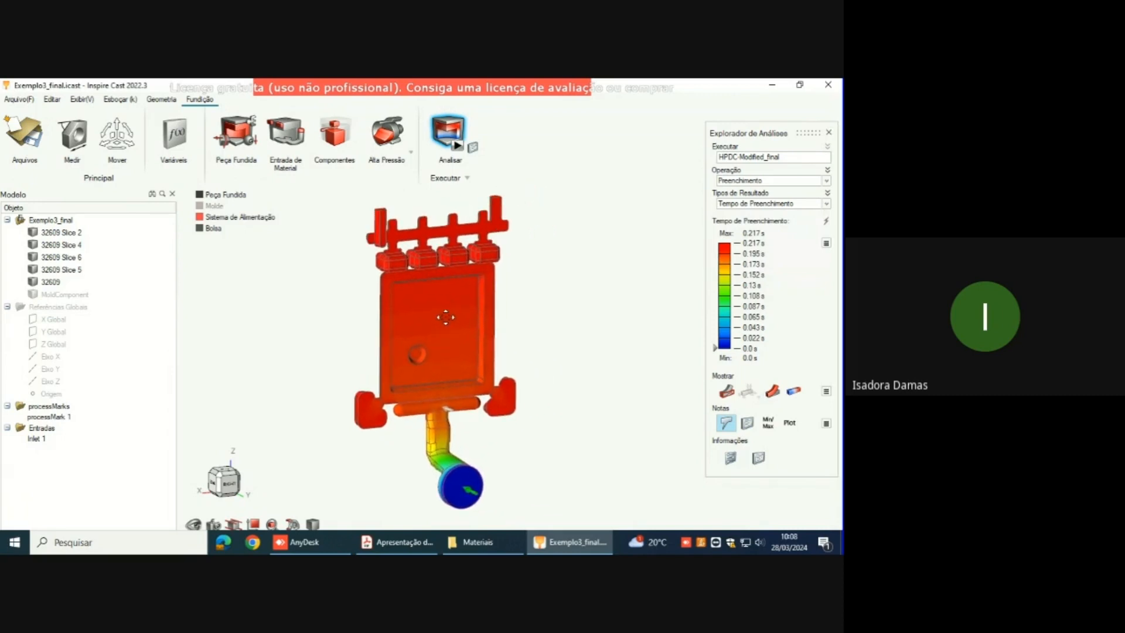
Step: Display the Deslocamento result for the filling stage and play its animation
left_click(827, 203)
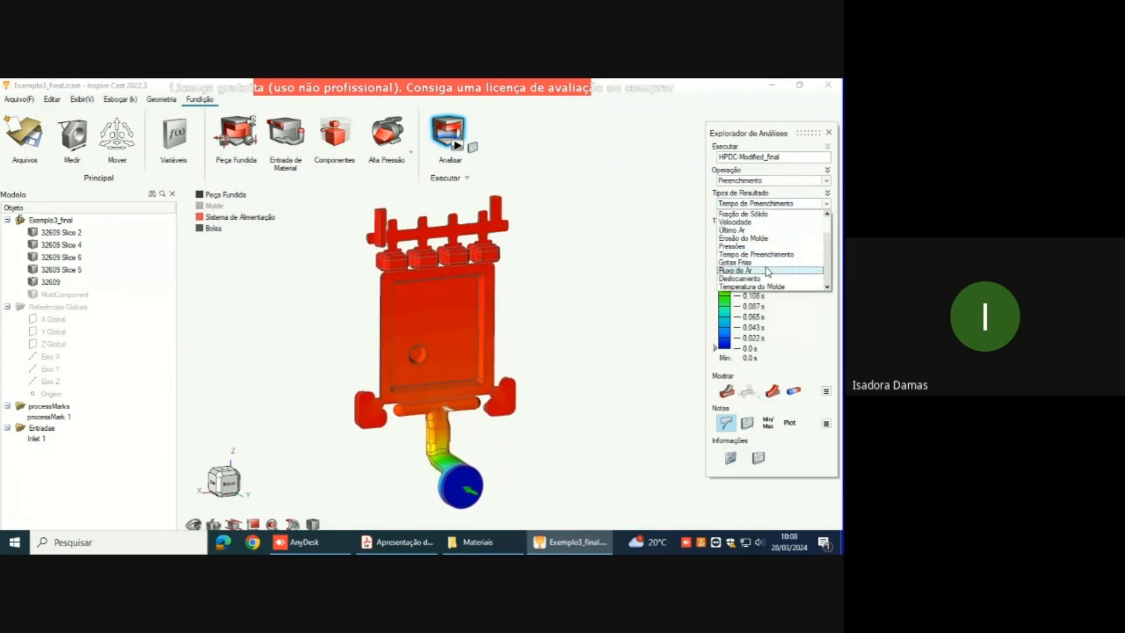
left_click(797, 280)
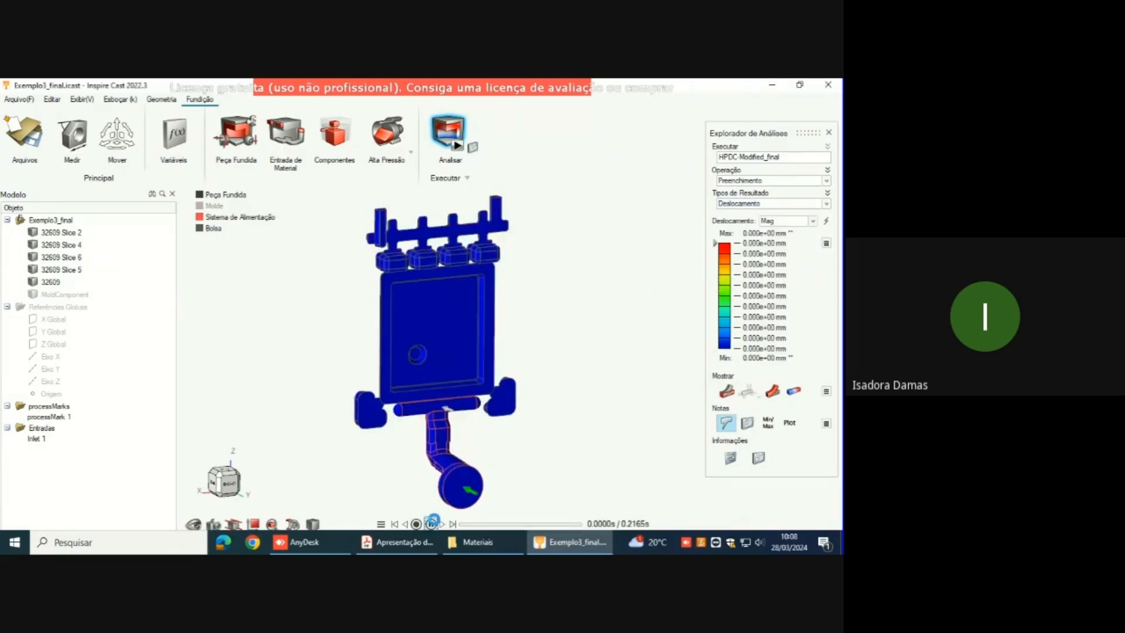
left_click(431, 523)
left_click(433, 522)
right_click_drag(510, 424, 541, 416)
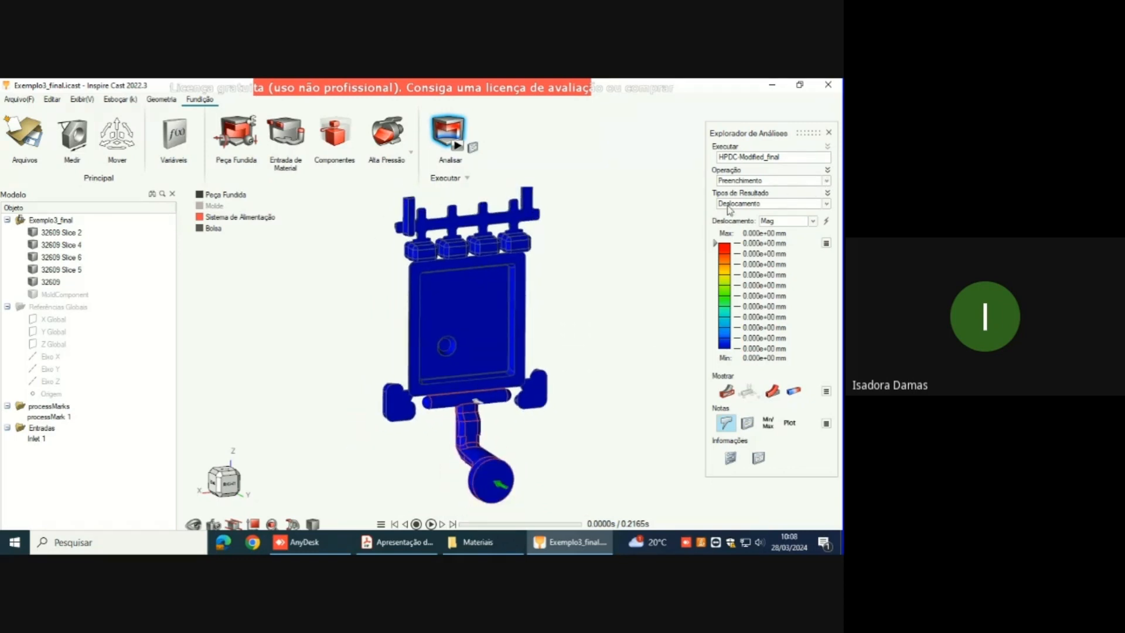
Step: Switch the analysed operation to Termomecânica, keeping Deslocamento as the result type
left_click(826, 181)
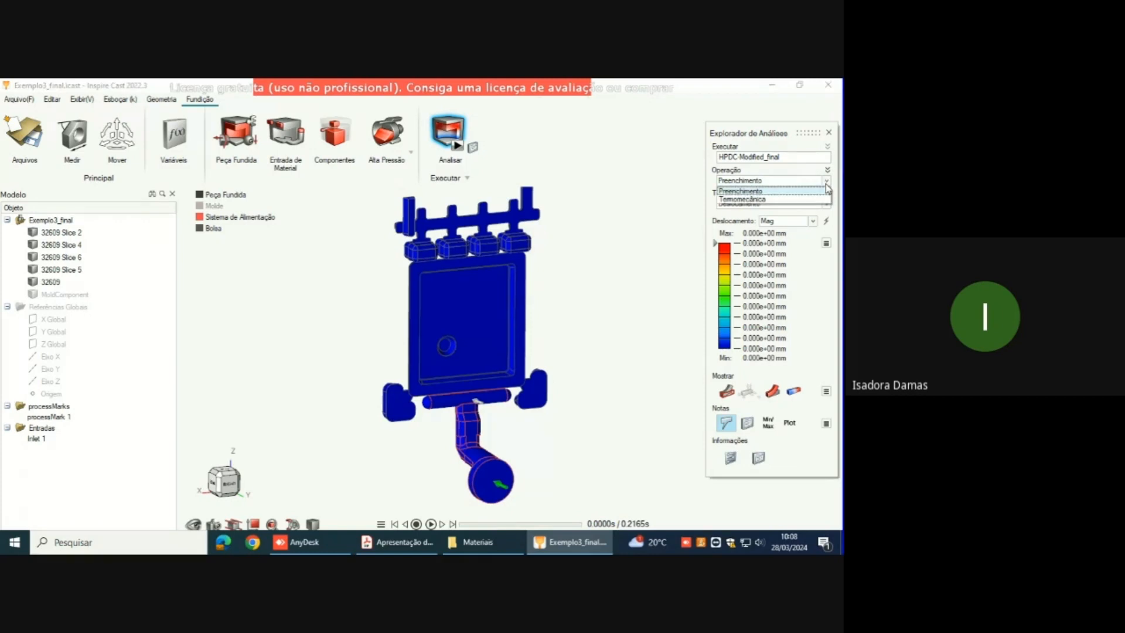
left_click(794, 204)
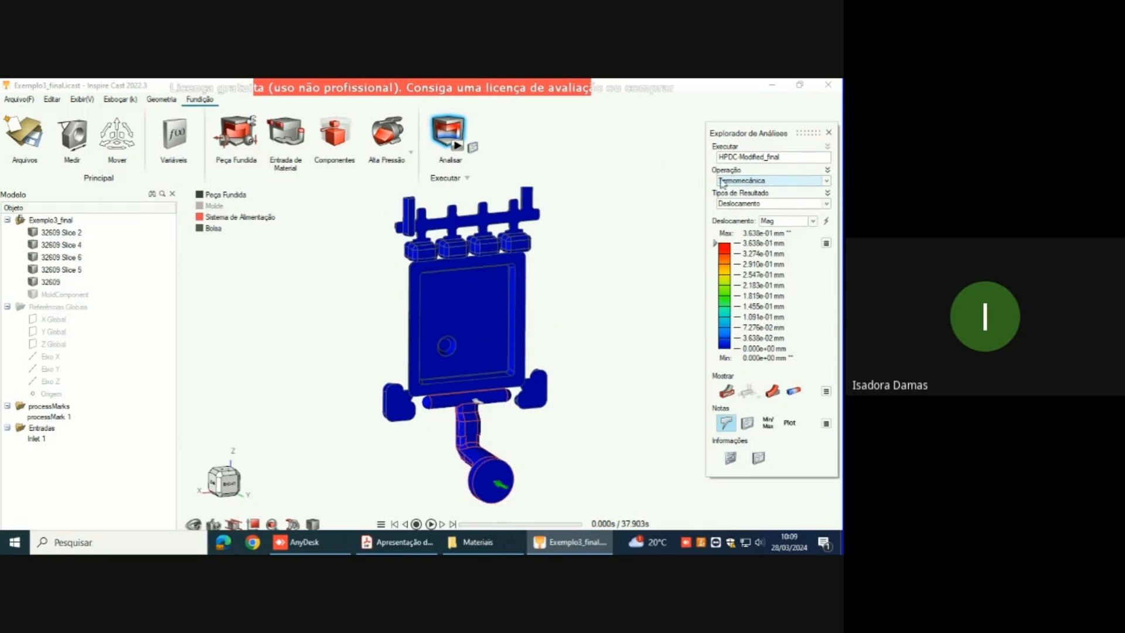
left_click(826, 202)
left_click(826, 203)
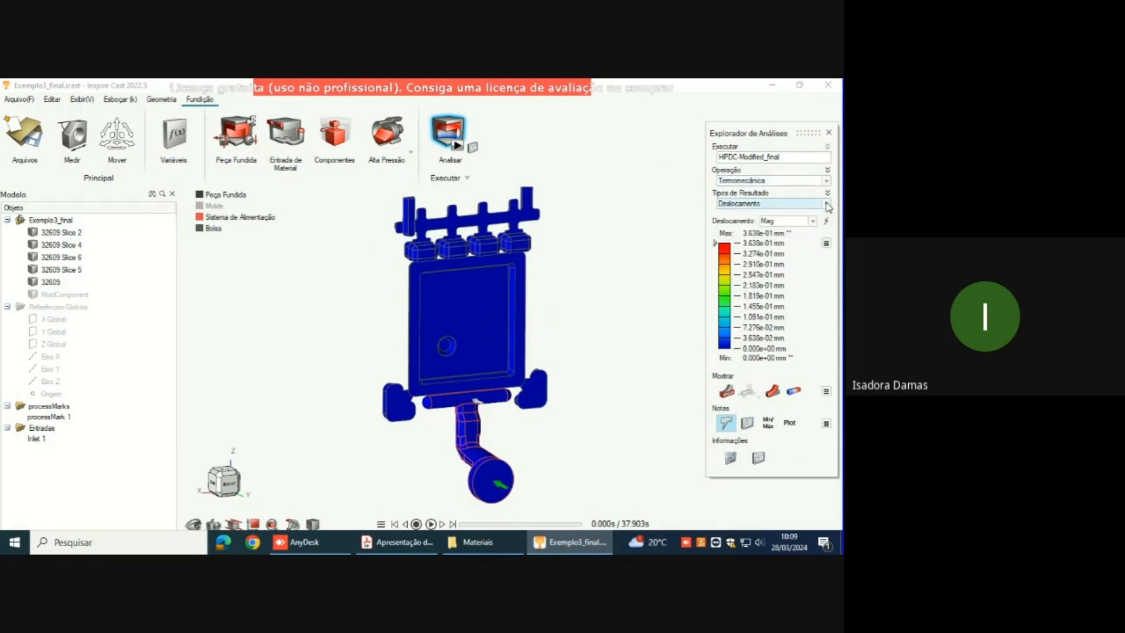
right_click_drag(505, 409, 535, 371)
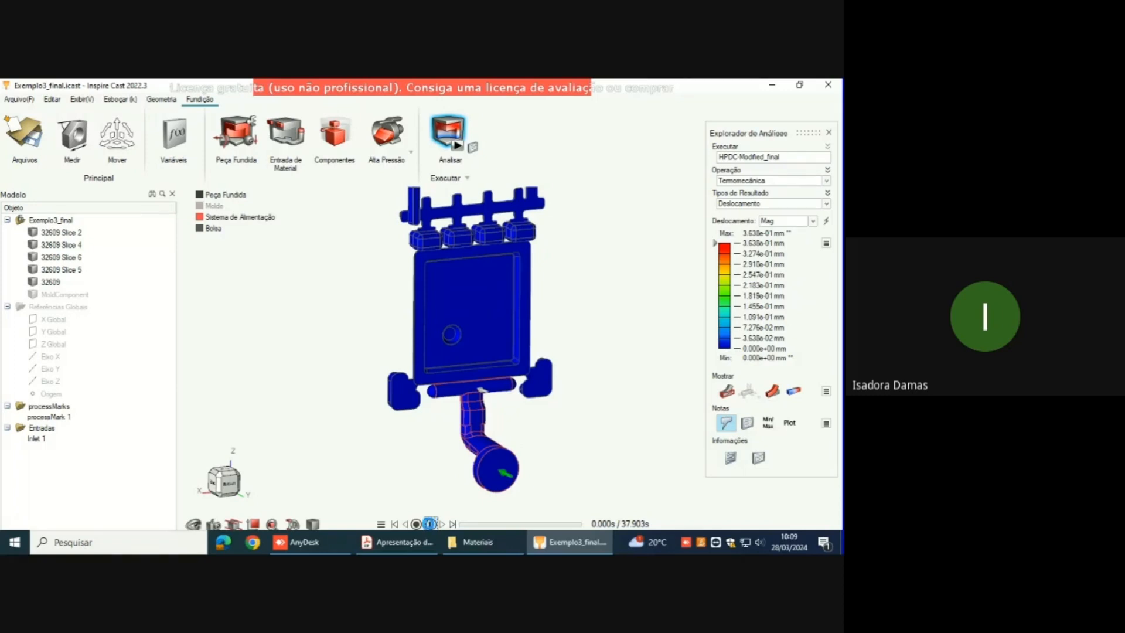
Step: Play the thermomechanical displacement animation and pause it at 30.490 s
left_click(430, 523)
left_click(429, 523)
left_click(433, 523)
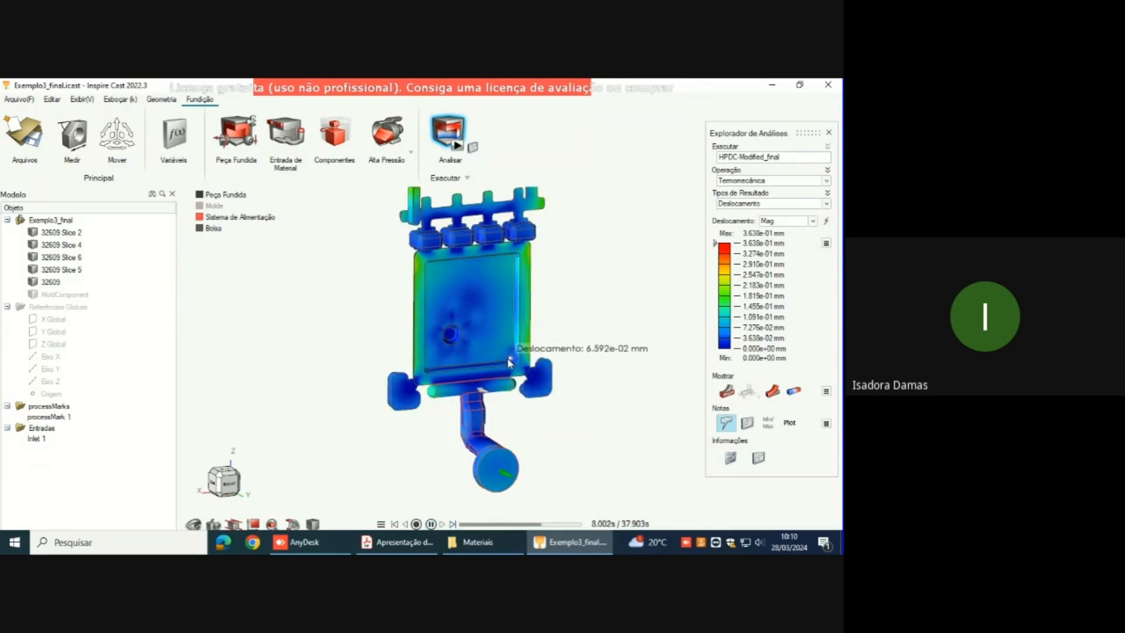
left_click(431, 524)
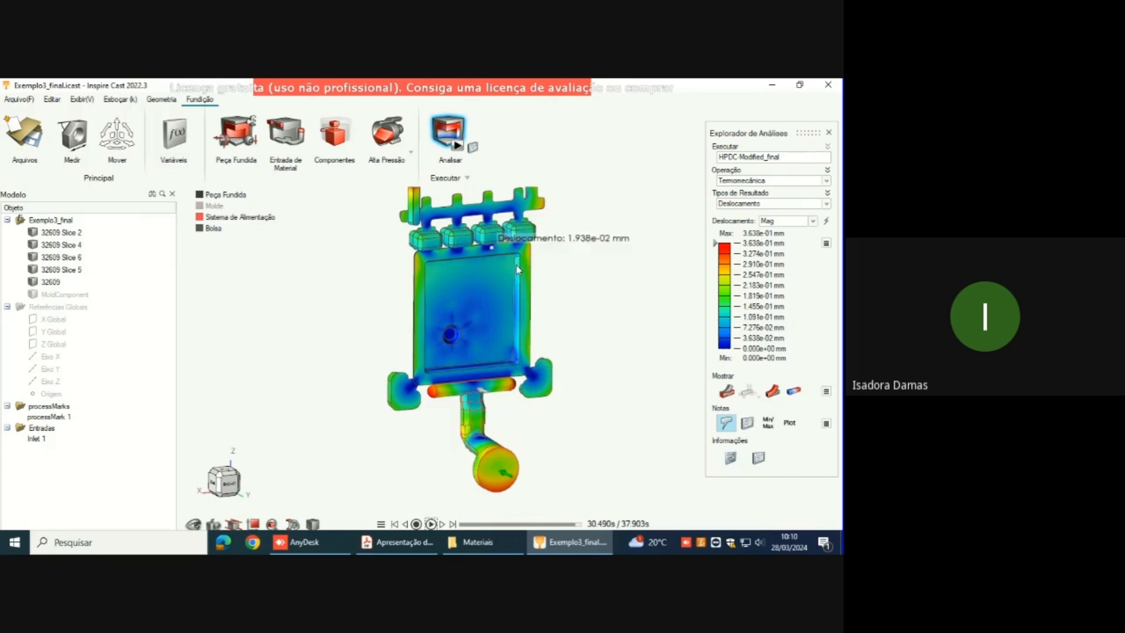
Step: Examine the displacement over the whole casting, from the vent channel and overflows down to the runner and biscuit
right_click_drag(518, 270, 473, 371)
middle_click_drag(474, 371, 470, 340)
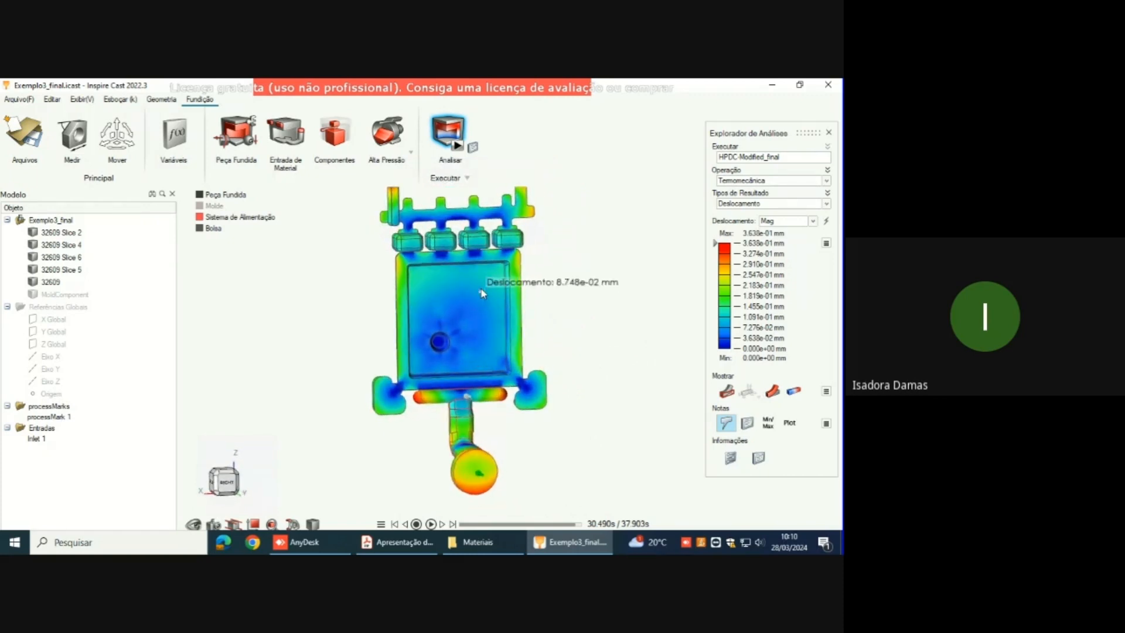
right_click_drag(481, 287, 466, 342)
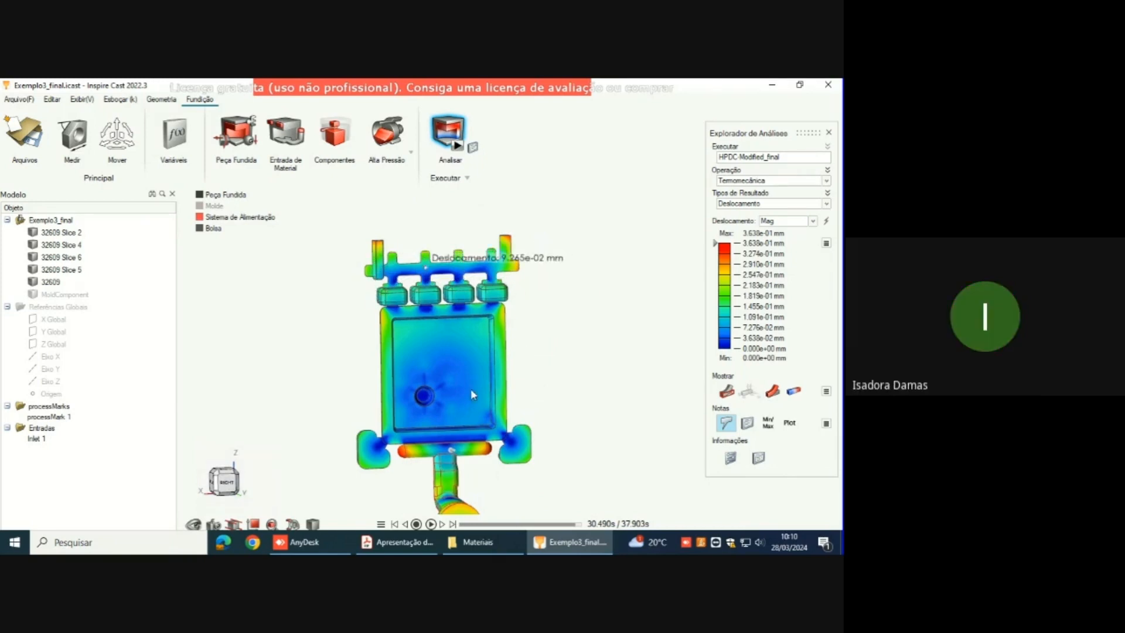
right_click_drag(551, 438, 594, 368)
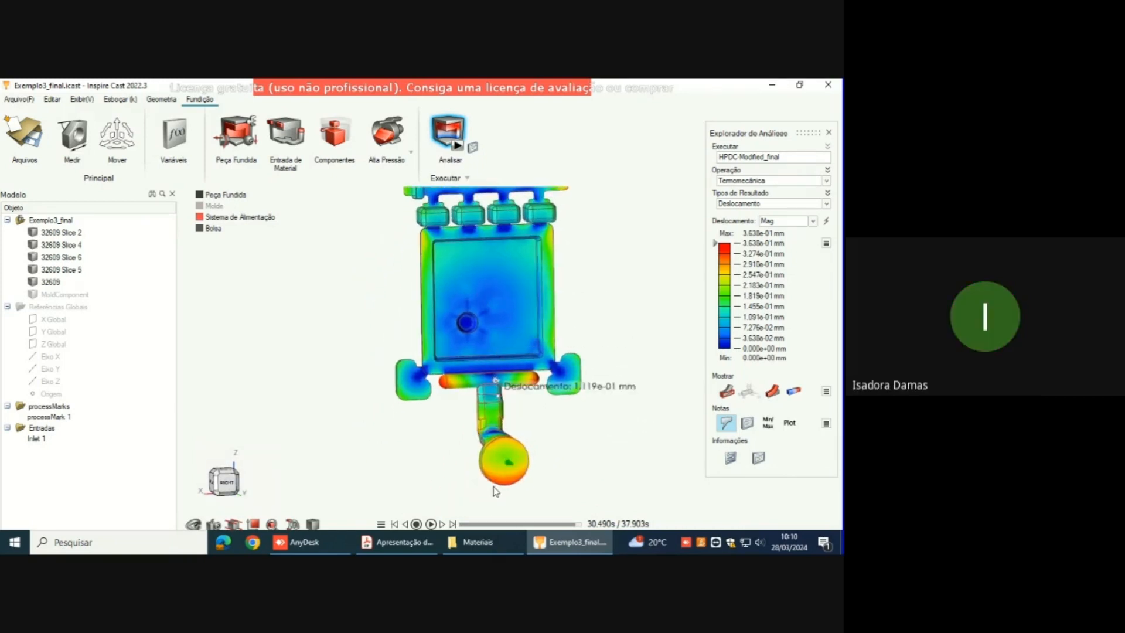
Step: Probe the displacement at the part's upper corner beside the overflows, and review the whole casting from a tilted angle
scroll(468, 246, "up", 2)
scroll(430, 243, "up", 4)
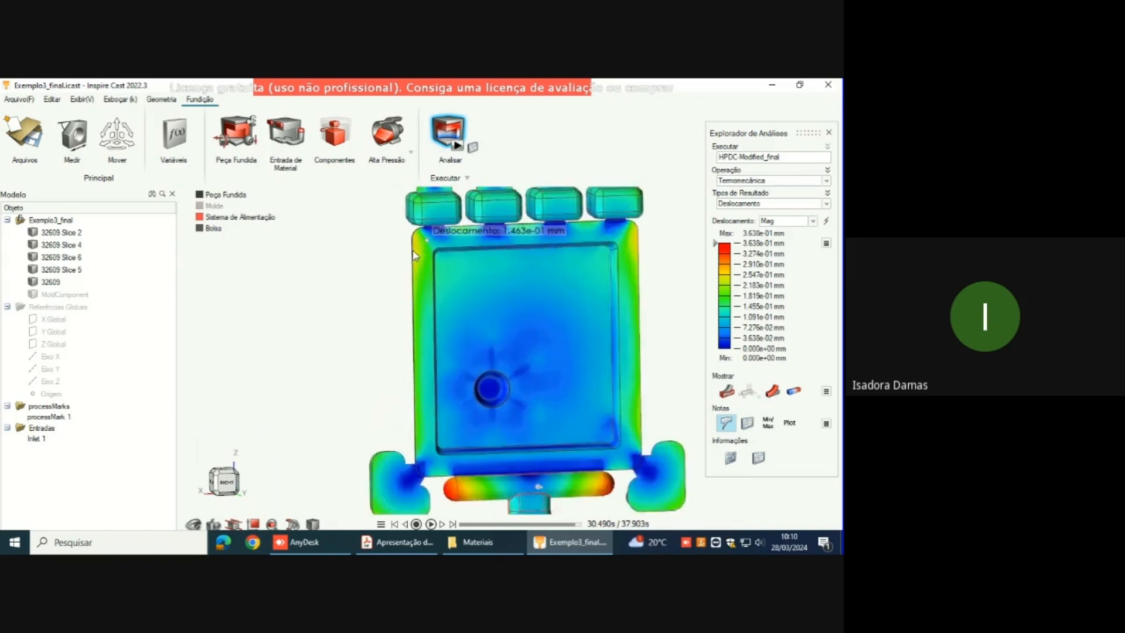
middle_click_drag(435, 240, 418, 237)
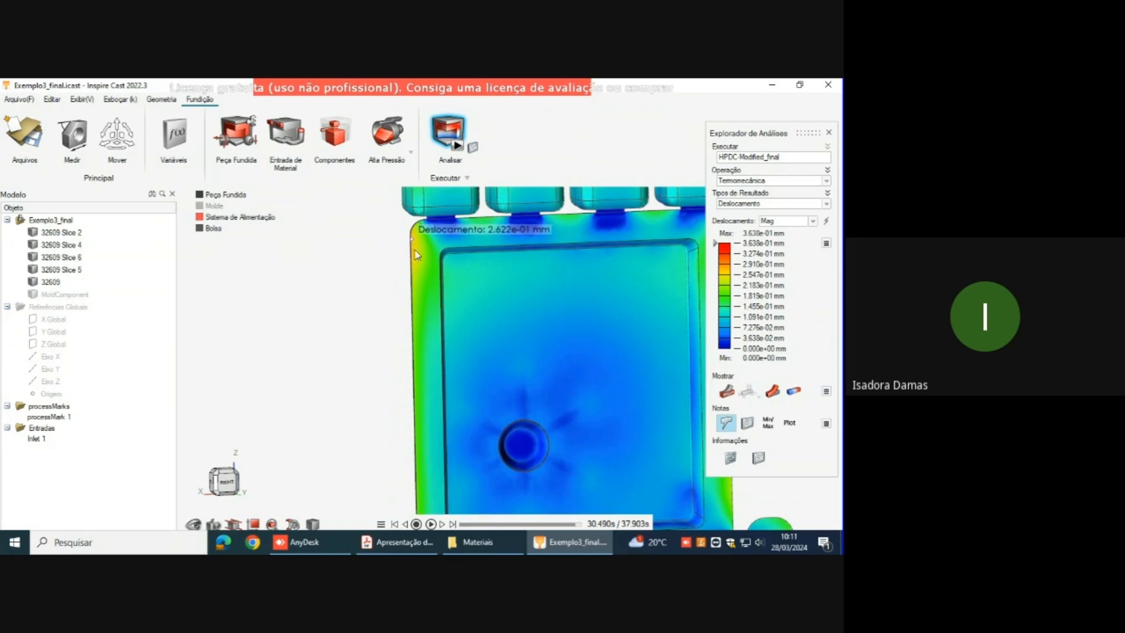
scroll(410, 238, "down", 3)
scroll(405, 236, "down", 2)
right_click_drag(514, 309, 512, 347)
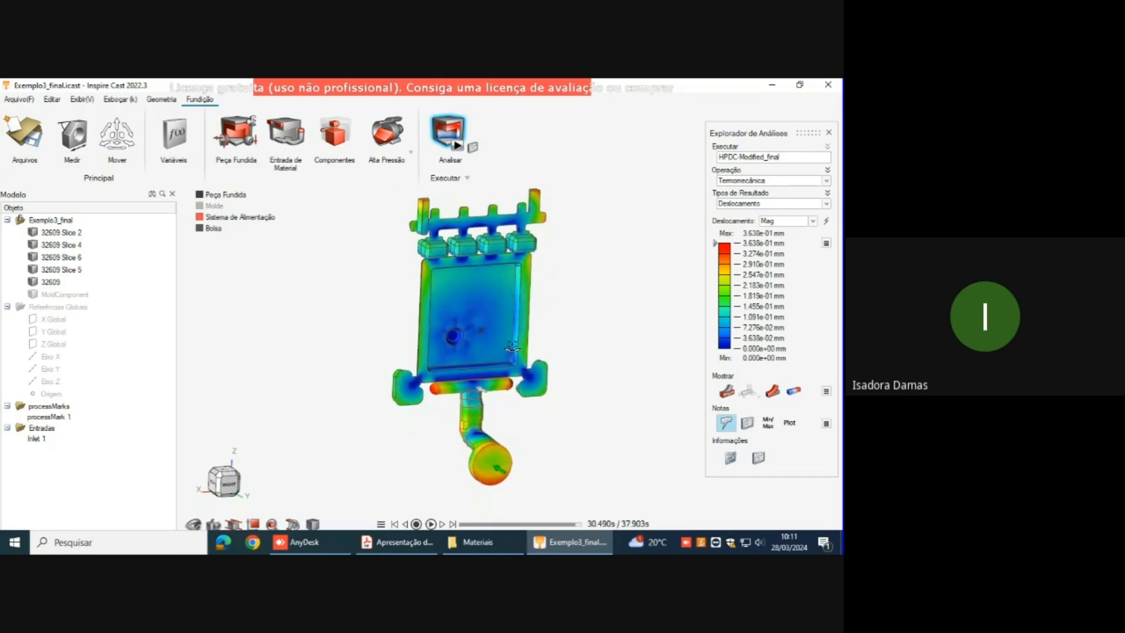
Step: Display the thermomechanical Tensões result and view the XX stress over the whole casting
left_click(827, 204)
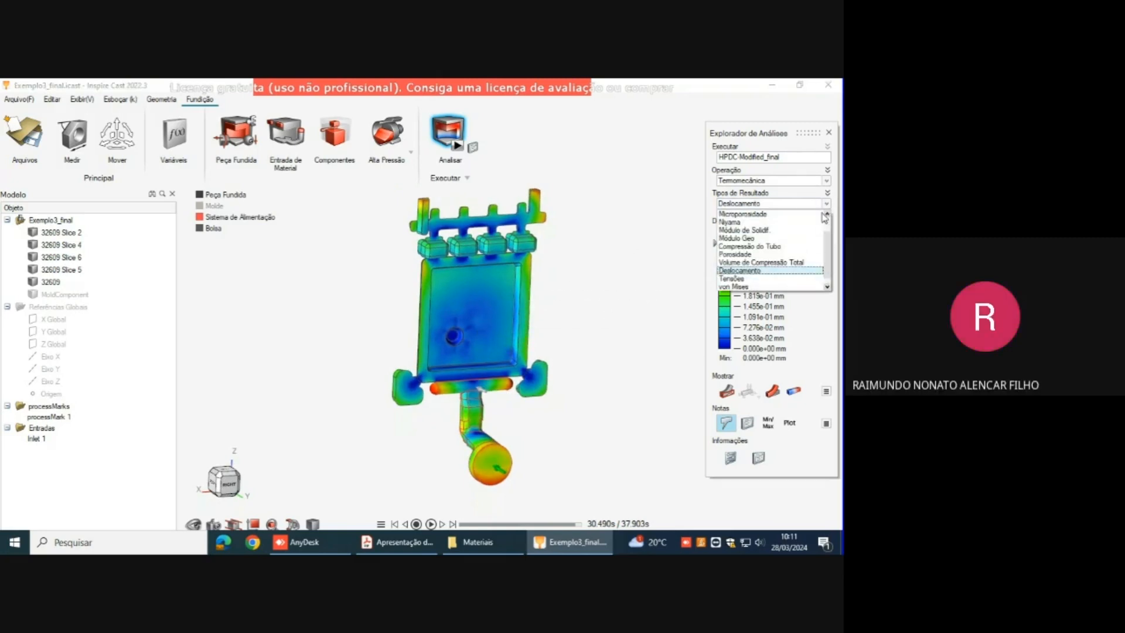
left_click(790, 279)
right_click_drag(524, 259, 542, 296)
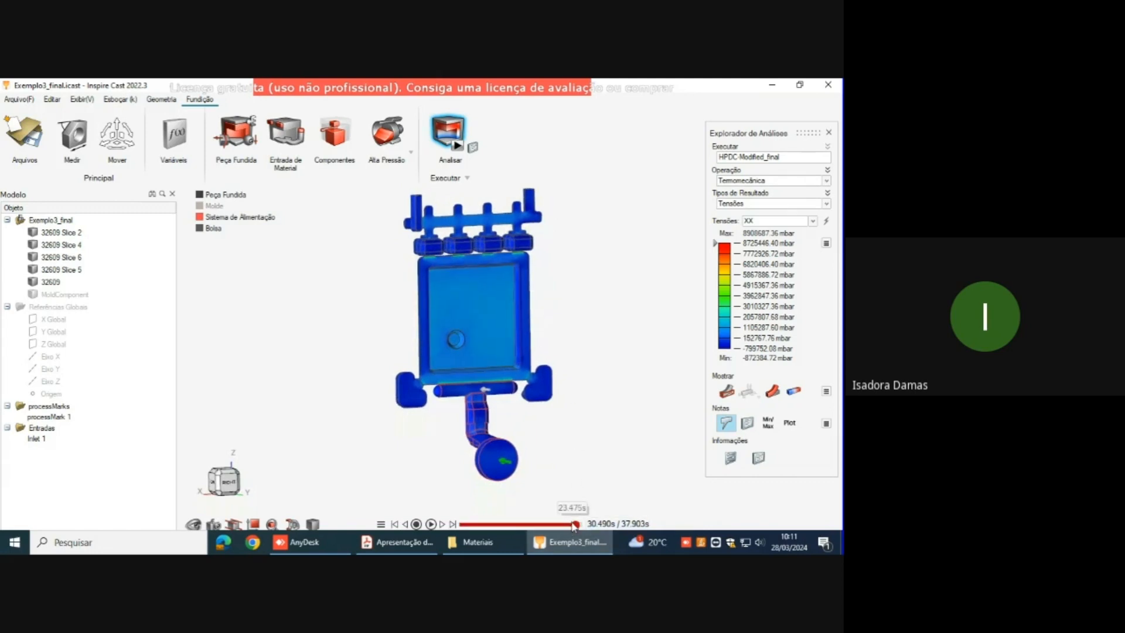
Step: Set the XX stress result to the final time of 37.903 s and examine the gates between the overflows and the part's upper edge
left_click_drag(561, 529, 593, 527)
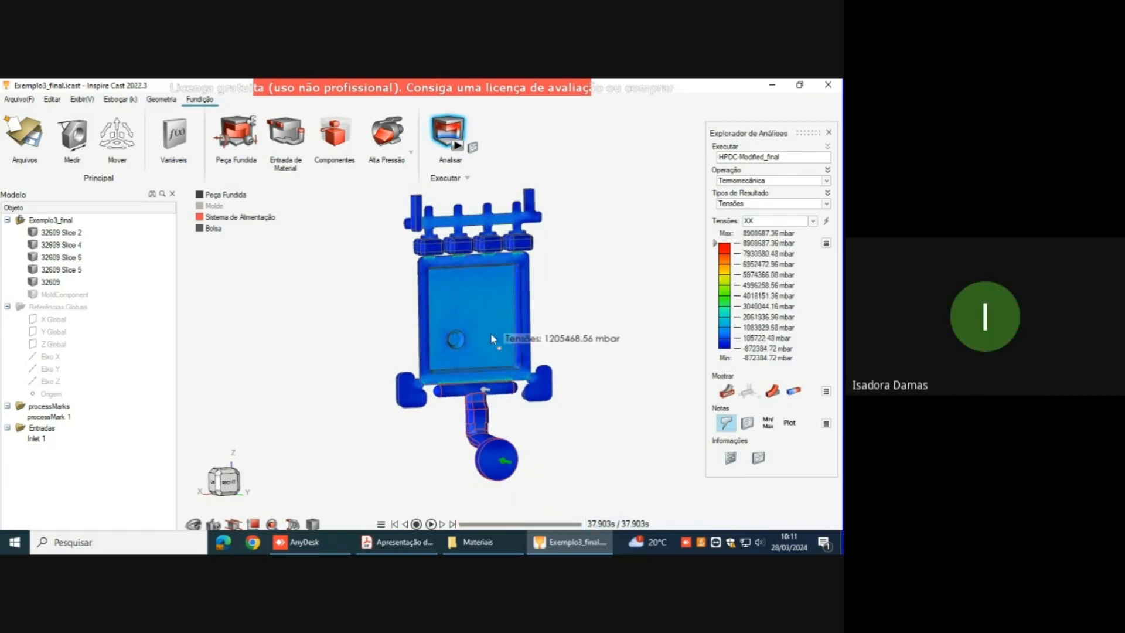
scroll(488, 319, "up", 3)
right_click_drag(500, 258, 551, 323)
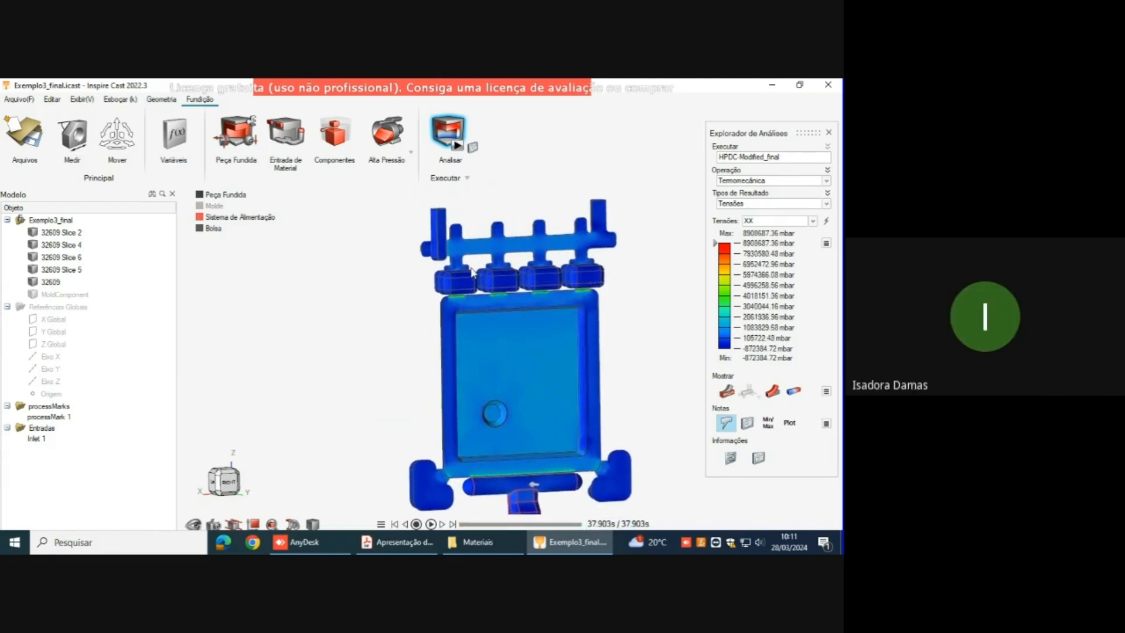
right_click_drag(472, 271, 453, 248)
scroll(464, 329, "up", 5)
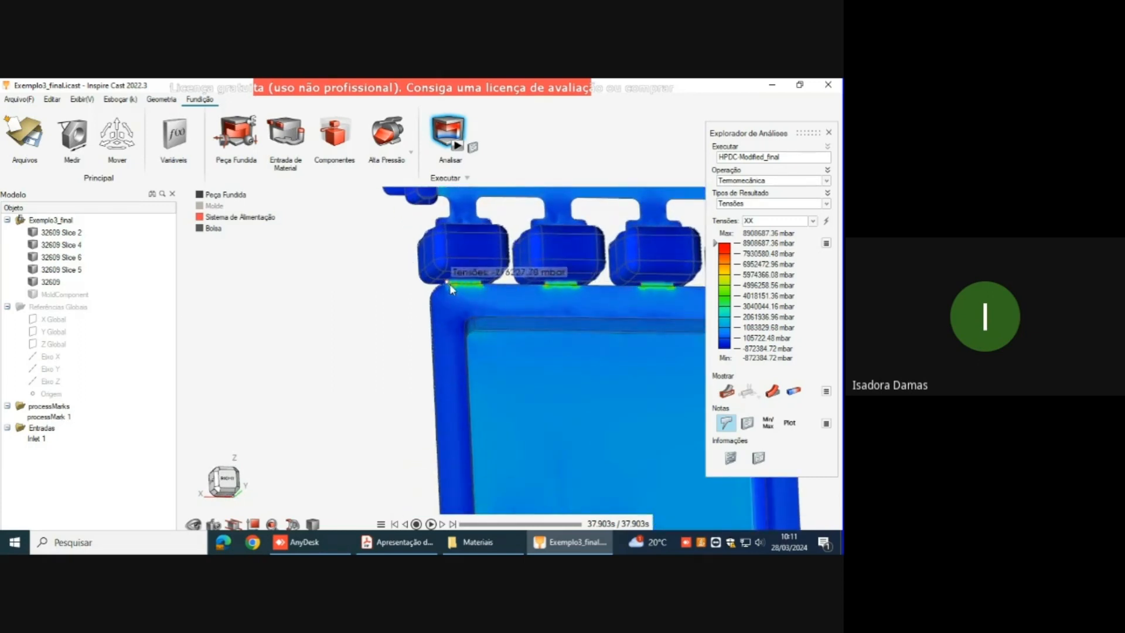
scroll(469, 287, "down", 3)
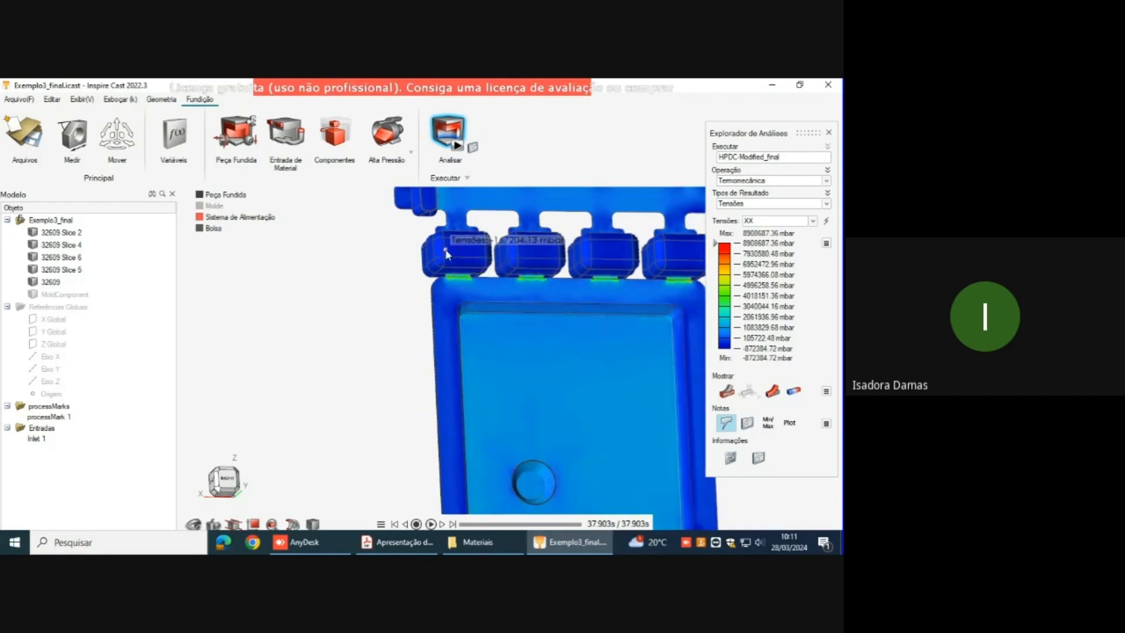
Step: Examine the XX stress on the part's lower edge, main gate and side overflows
right_click_drag(481, 278, 424, 283)
scroll(529, 377, "down", 3)
scroll(457, 443, "up", 2)
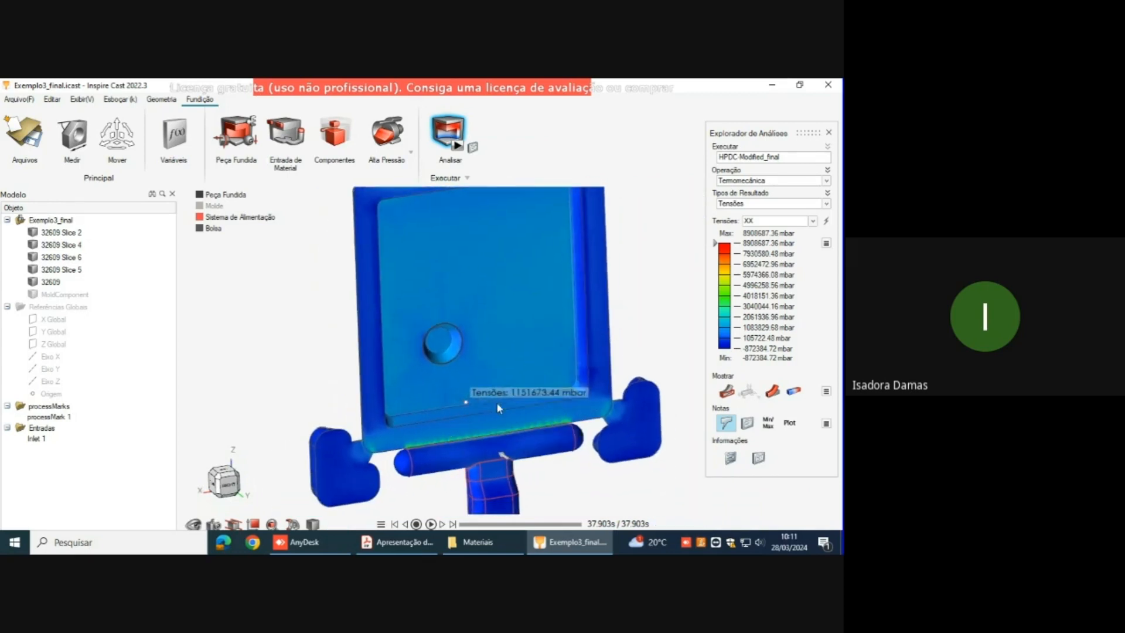
right_click_drag(585, 407, 551, 354)
right_click_drag(587, 312, 610, 364)
right_click_drag(516, 277, 530, 278)
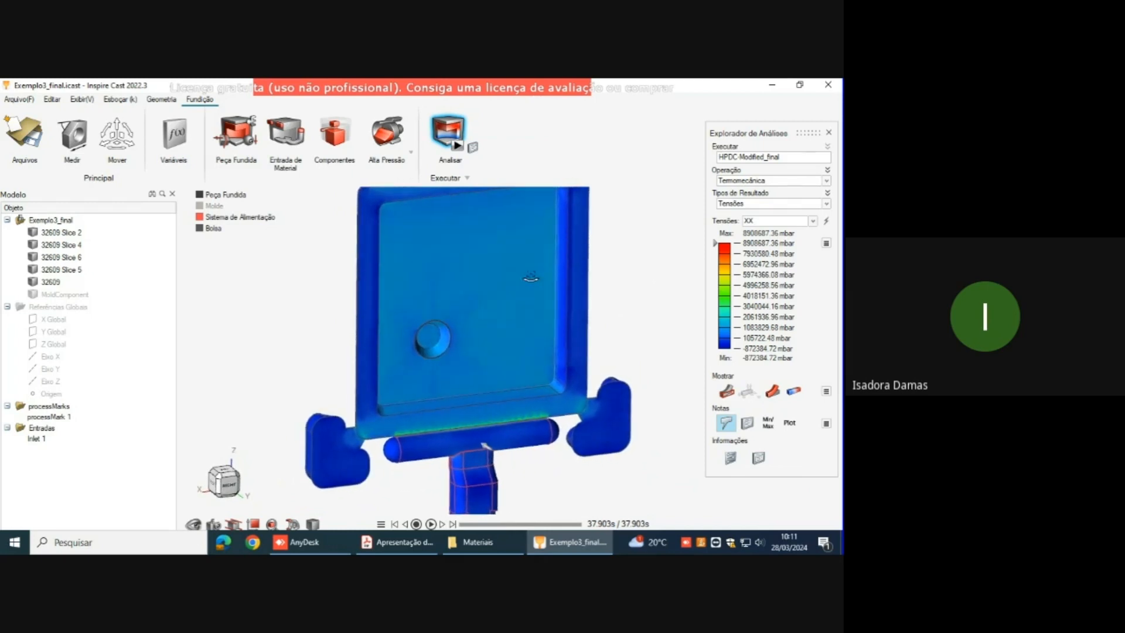
scroll(521, 273, "down", 3)
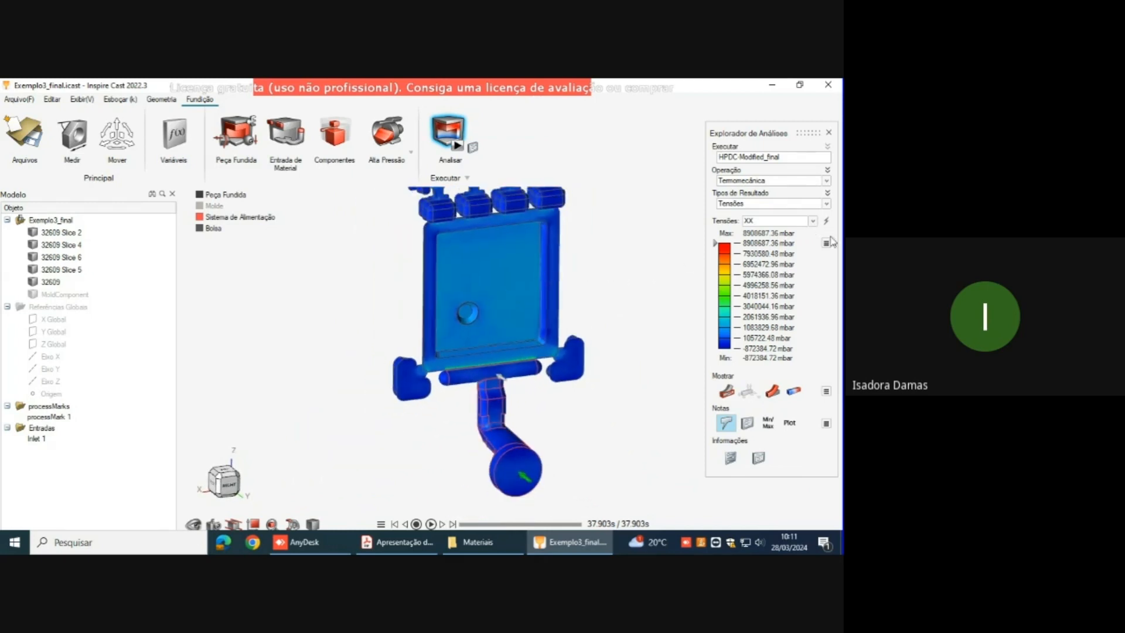
Step: Display the YY and ZZ stress components, viewing the whole casting from a tilted angle
left_click(813, 220)
left_click(793, 237)
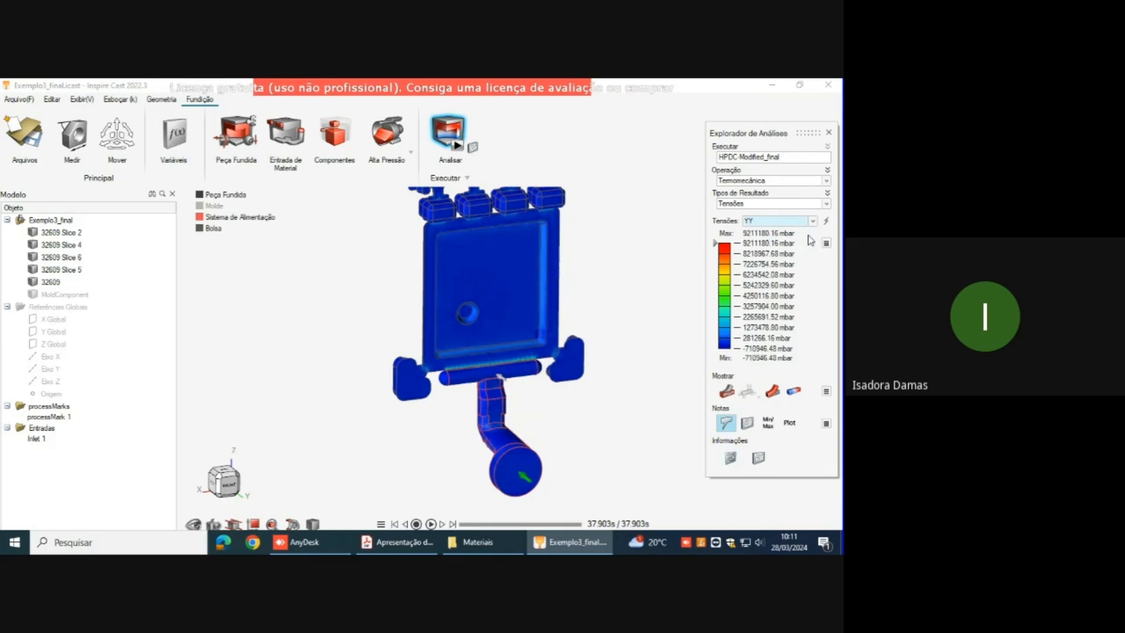
left_click(813, 220)
left_click(793, 247)
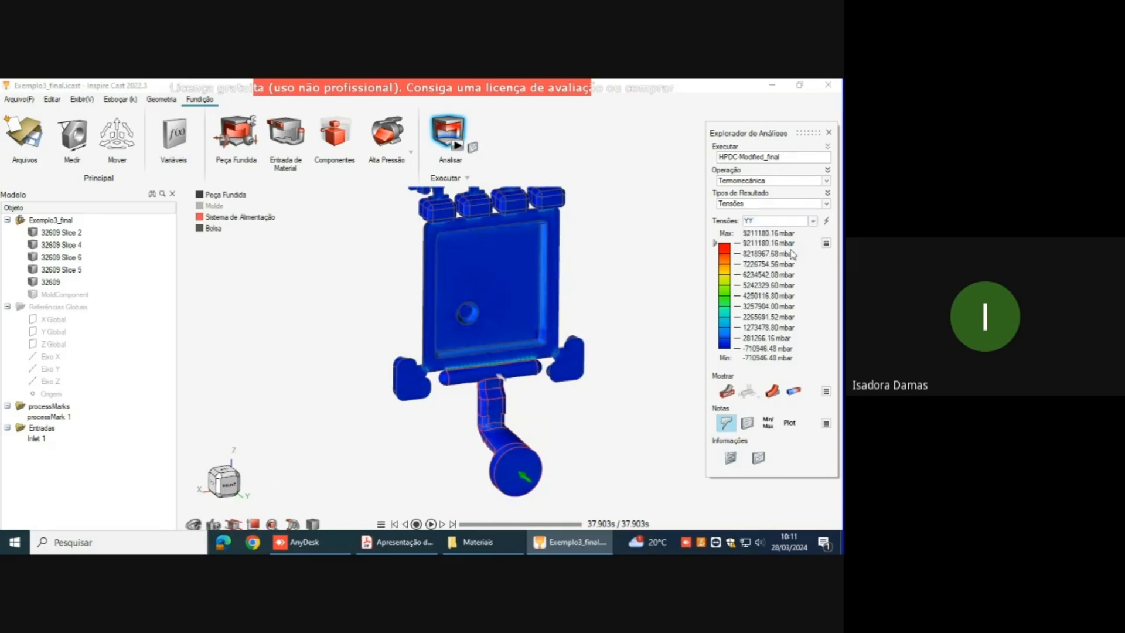
mouse_move(502, 267)
right_click_drag(502, 267, 511, 372)
middle_click_drag(511, 311, 518, 333)
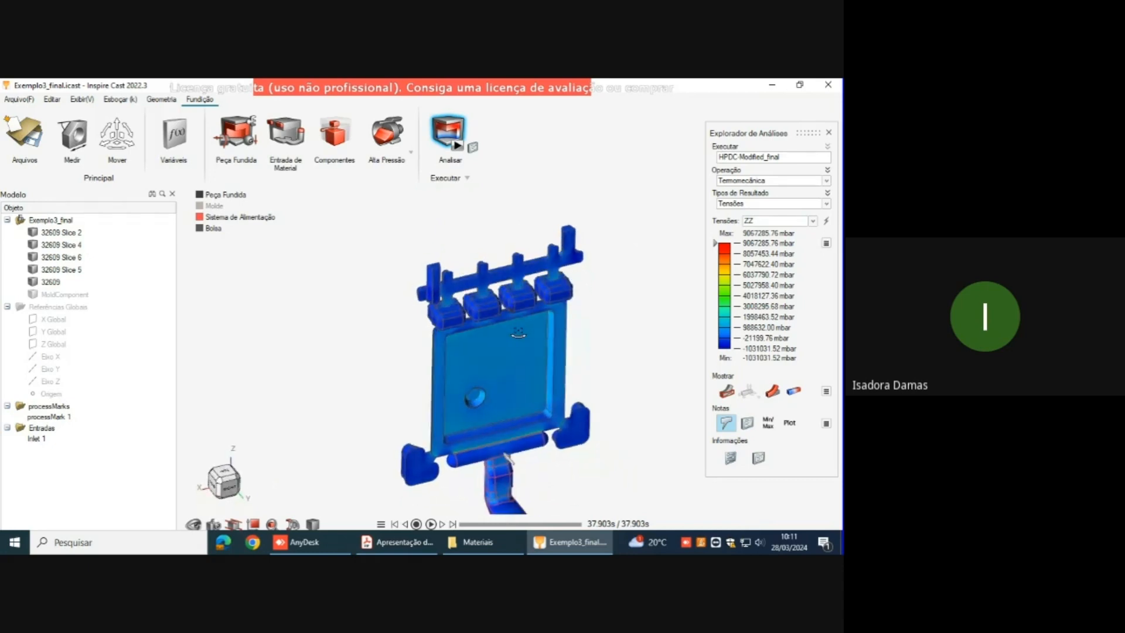
Step: Display the XY stress component and view the whole casting down to the biscuit
left_click(812, 220)
left_click(785, 258)
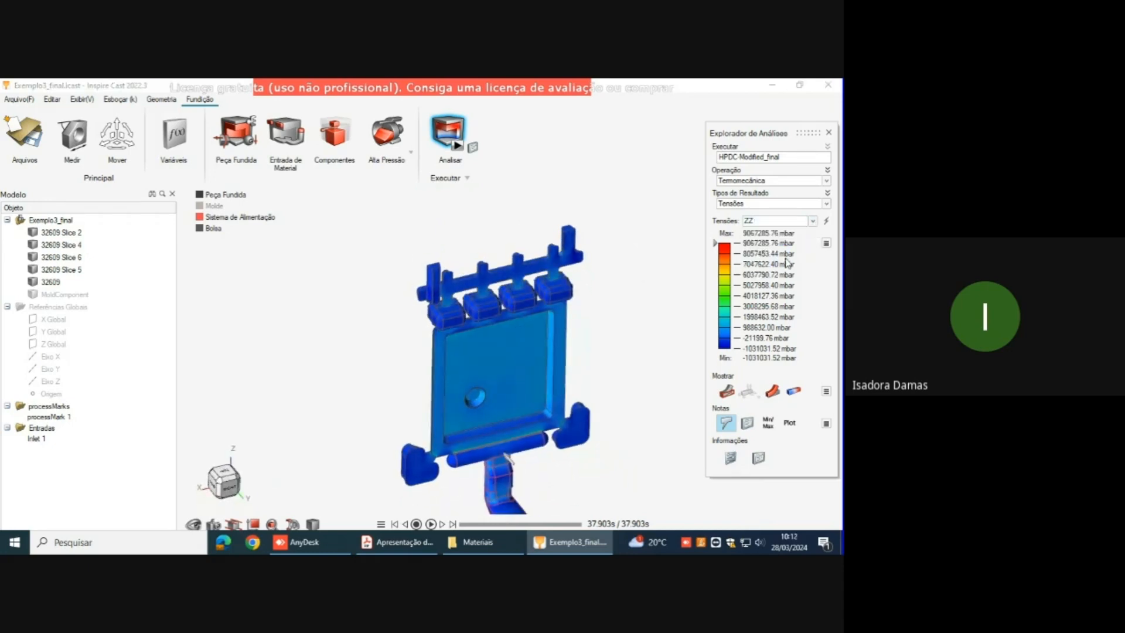
right_click_drag(620, 311, 603, 274)
middle_click_drag(578, 323, 597, 300)
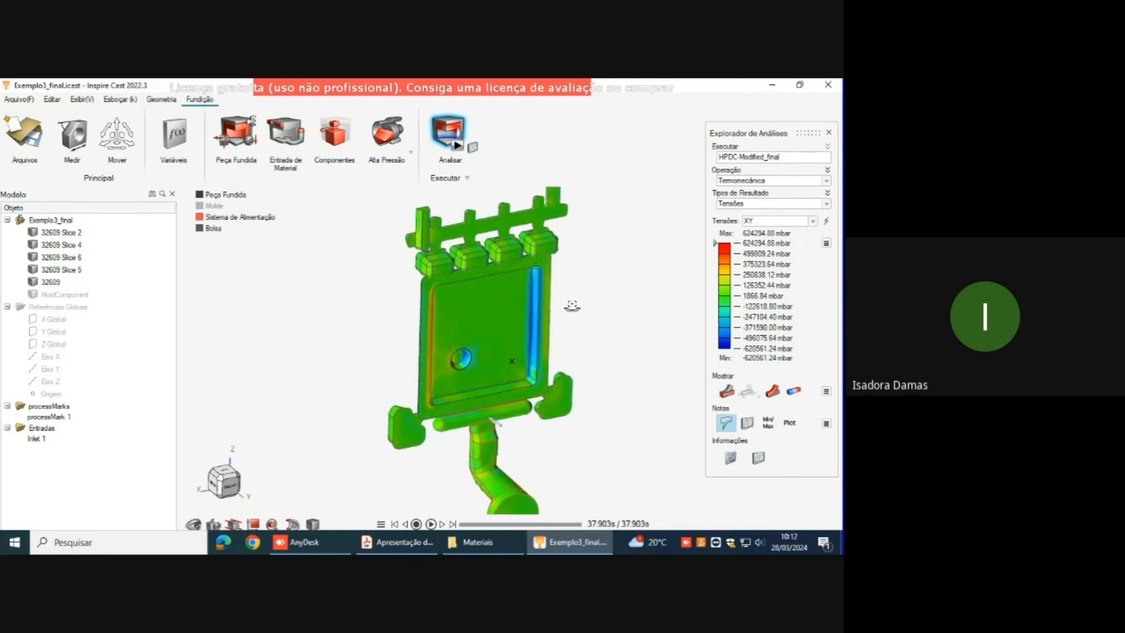
Step: Display the ZX and YZ stress components, viewing each over the whole casting
left_click(810, 223)
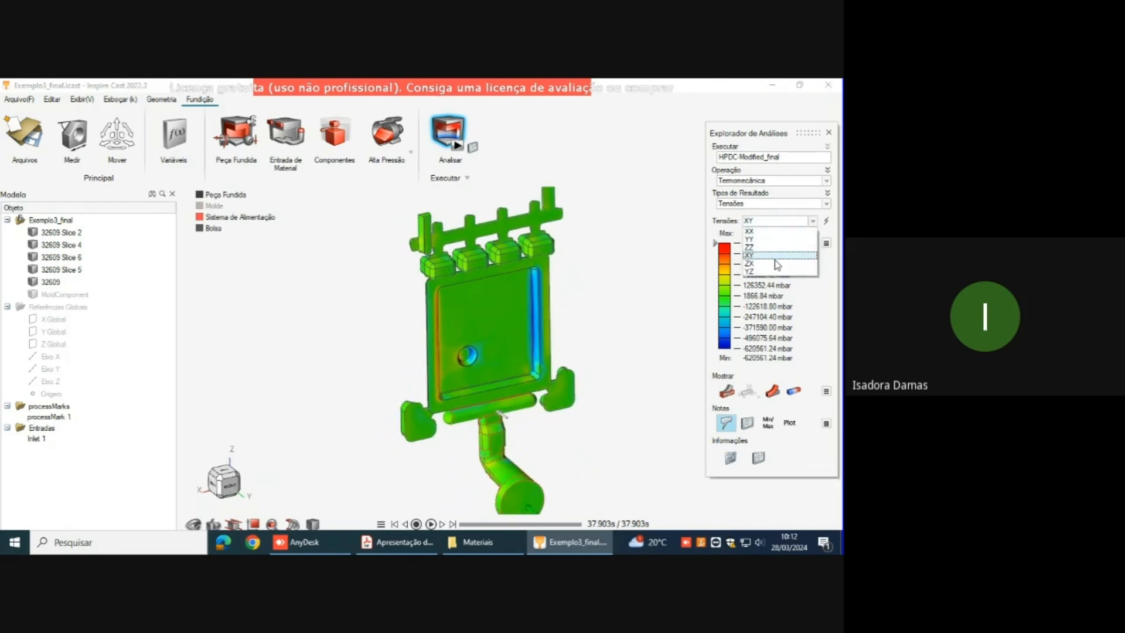
left_click(777, 263)
mouse_move(565, 314)
middle_mouse_down()
mouse_move(540, 303)
mouse_move(550, 304)
middle_mouse_up()
left_click(813, 221)
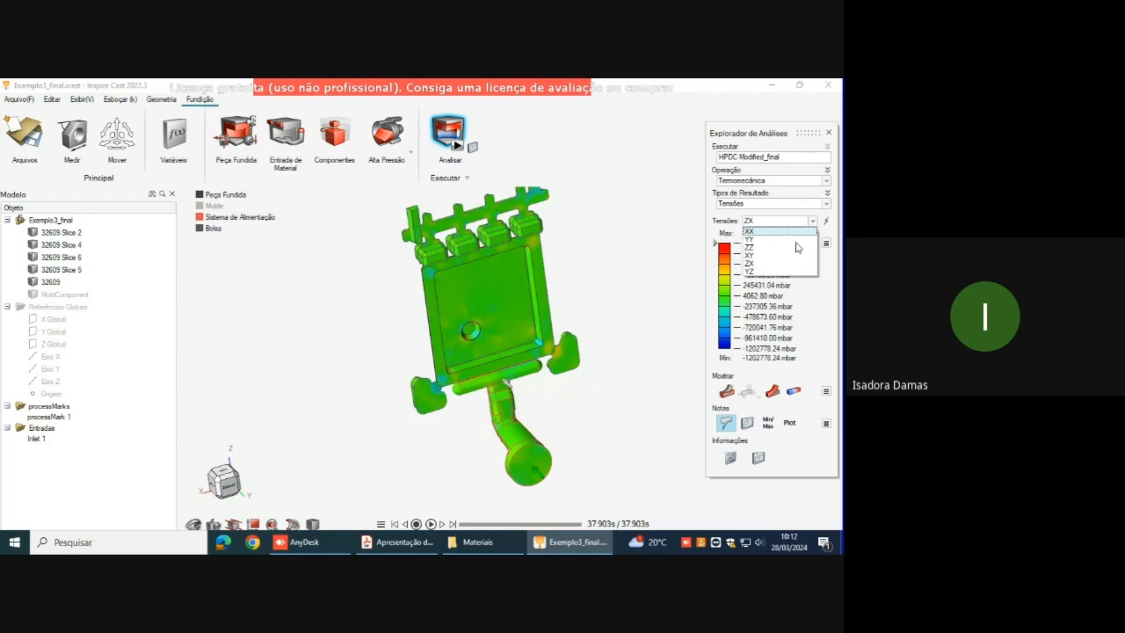
left_click(778, 272)
middle_click_drag(572, 258, 580, 319)
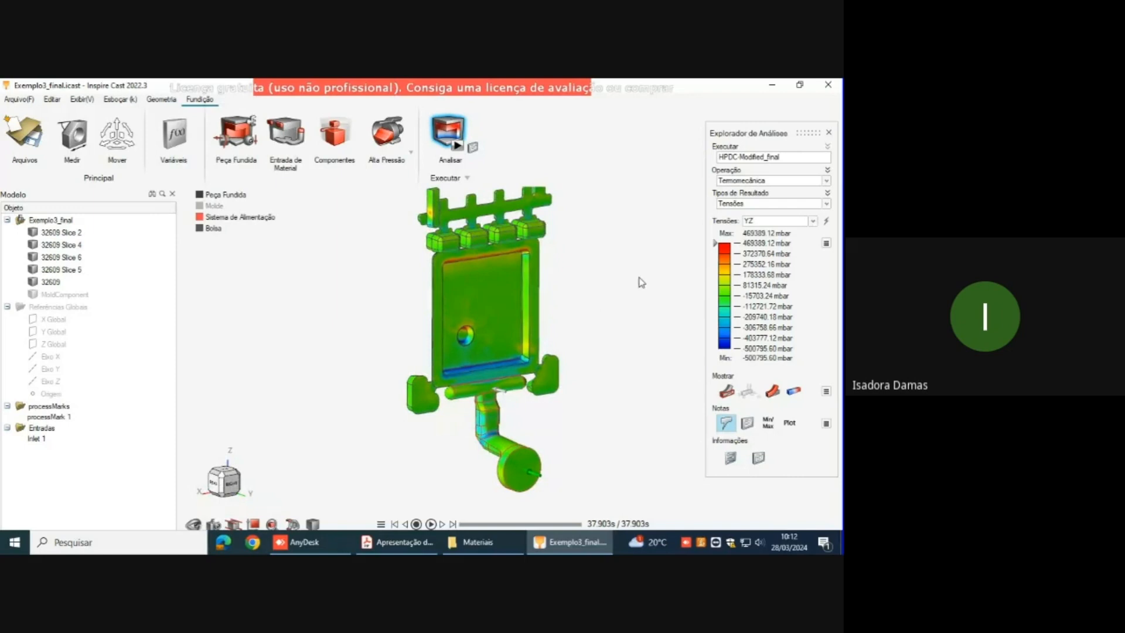
Step: Display the von Mises result and inspect the part, overflows and runner from several angles
left_click(826, 203)
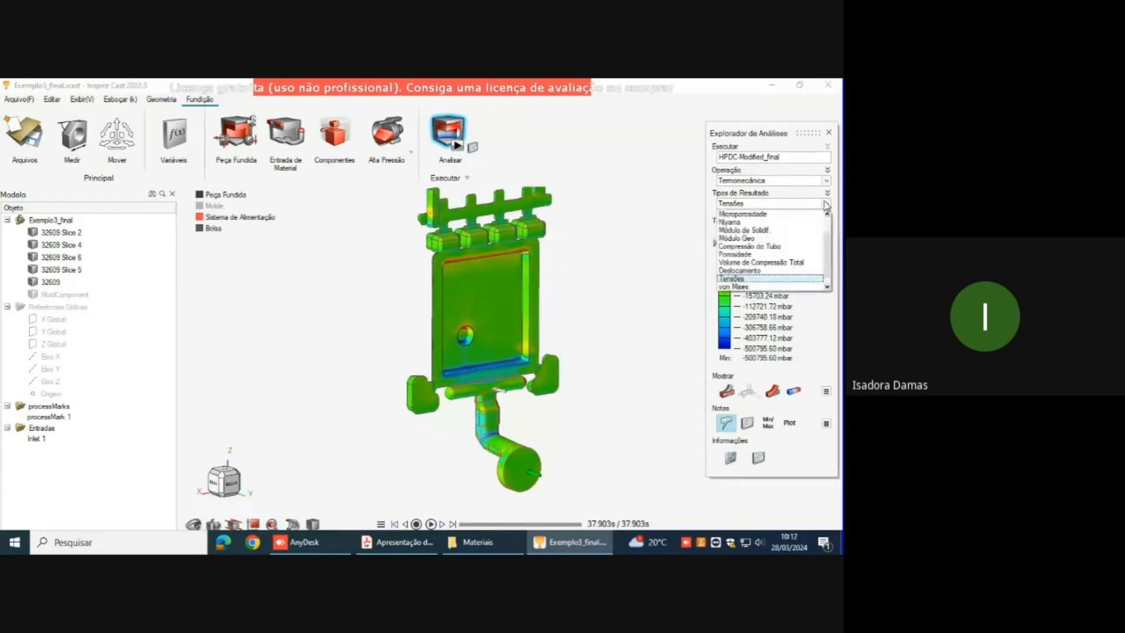
left_click(763, 287)
middle_click_drag(625, 286, 596, 311)
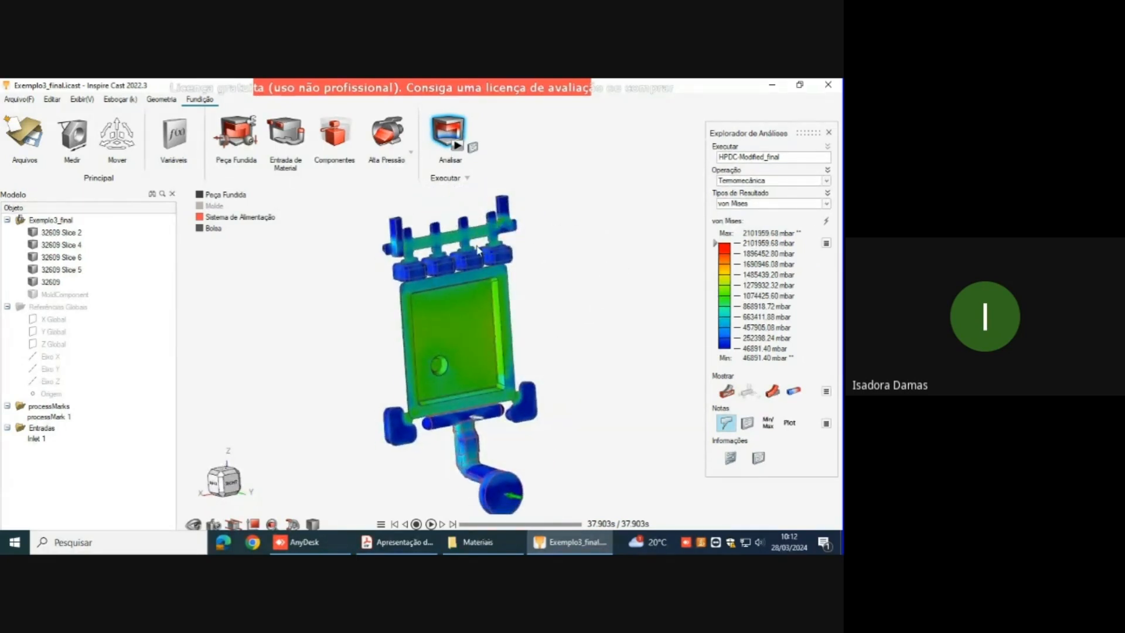
middle_click_drag(477, 250, 479, 276)
right_click_drag(481, 351, 494, 319)
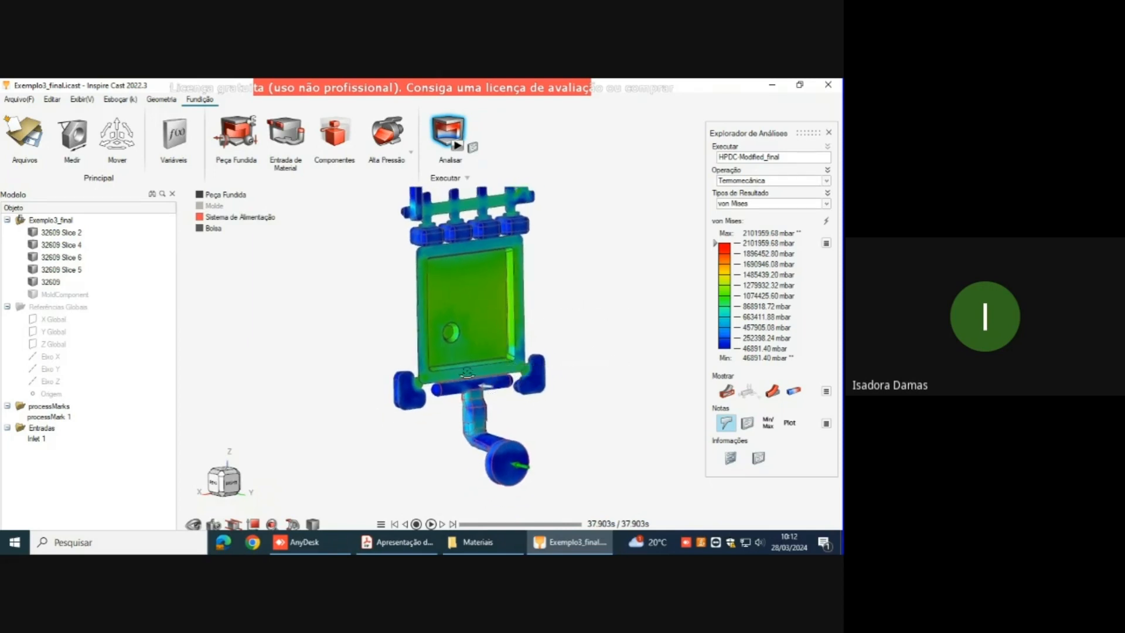
middle_click_drag(467, 373, 430, 333)
middle_click_drag(502, 348, 550, 369)
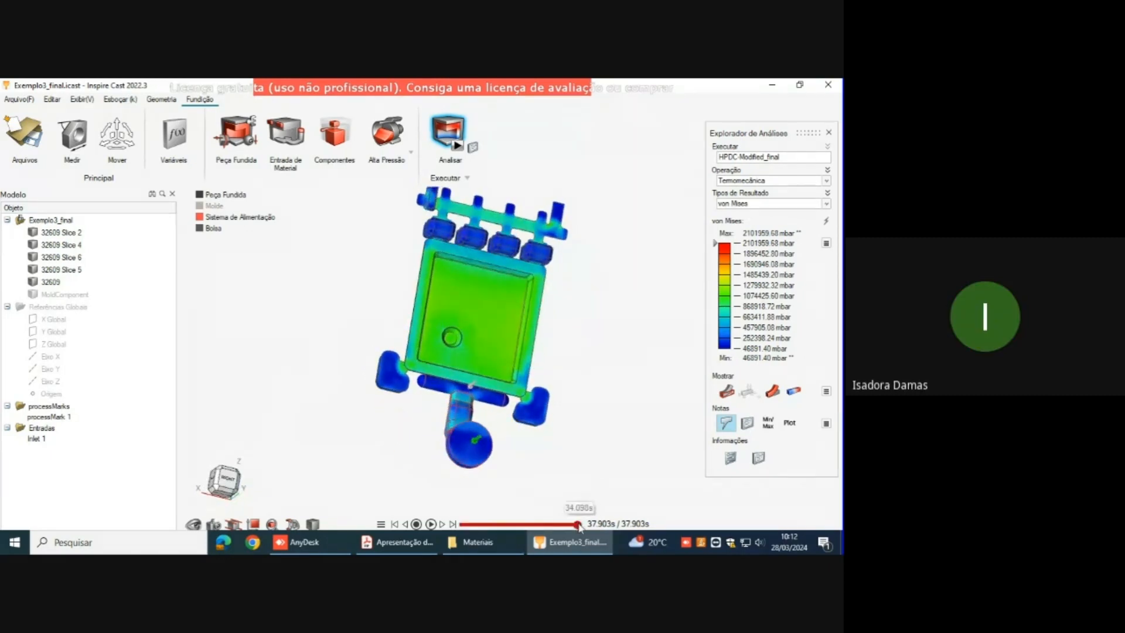
Step: Set the von Mises result to the final time of 37.903 s and review the casting from the front
mouse_move(579, 525)
left_mouse_down()
mouse_move(484, 518)
mouse_move(594, 536)
left_mouse_up()
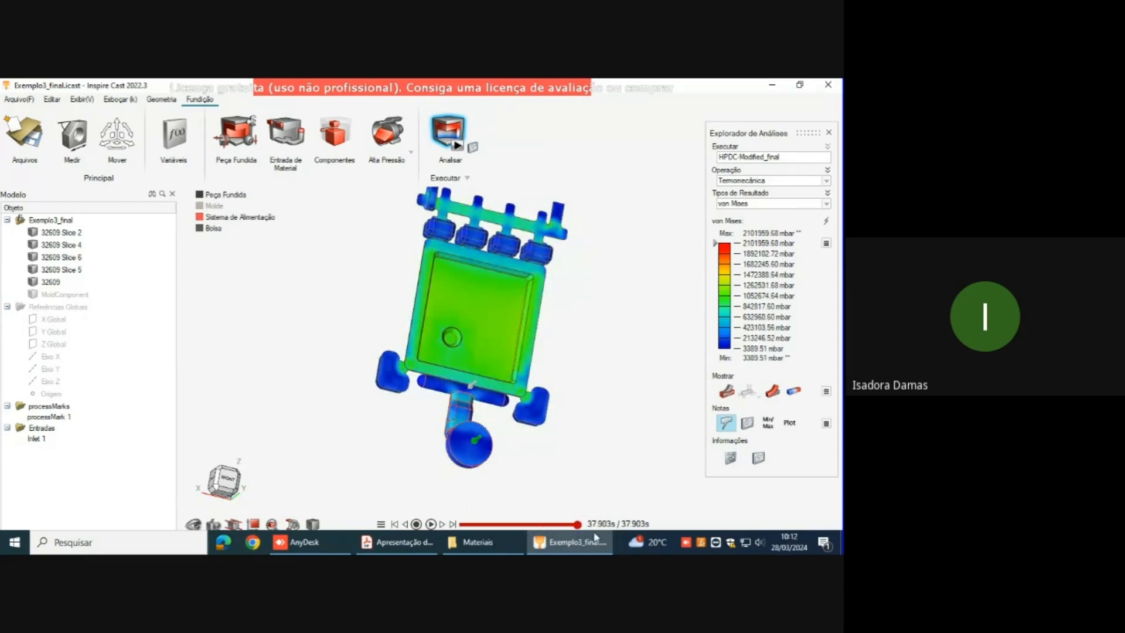
right_click_drag(479, 395, 532, 385)
middle_click_drag(427, 336, 415, 368)
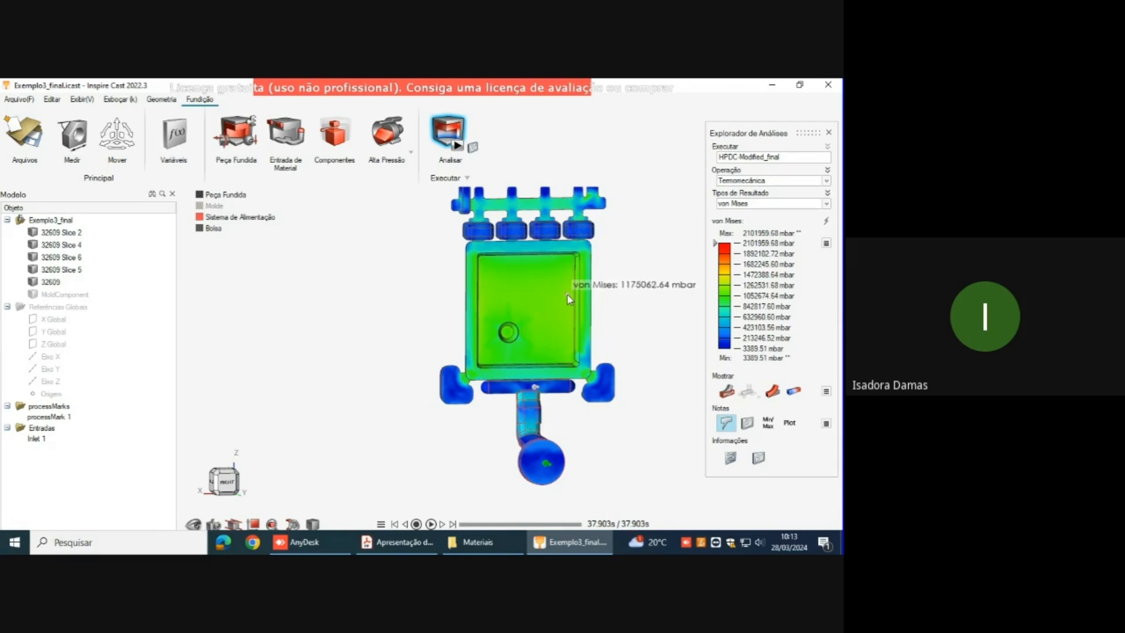
scroll(537, 294, "down", 1)
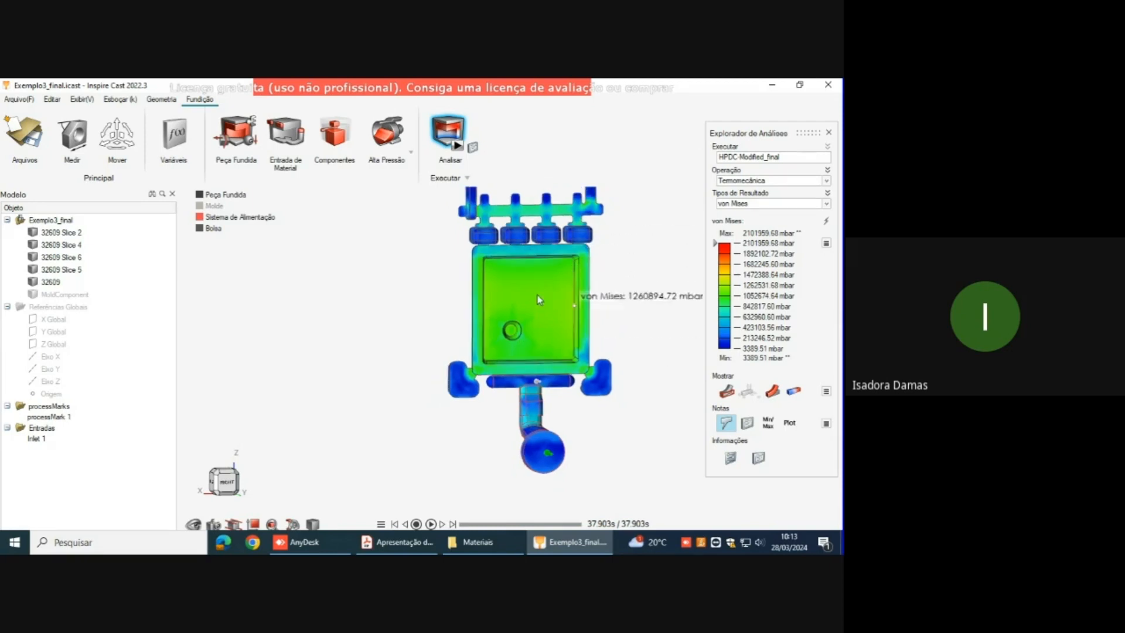
scroll(537, 294, "down", 1)
right_click_drag(590, 273, 542, 297)
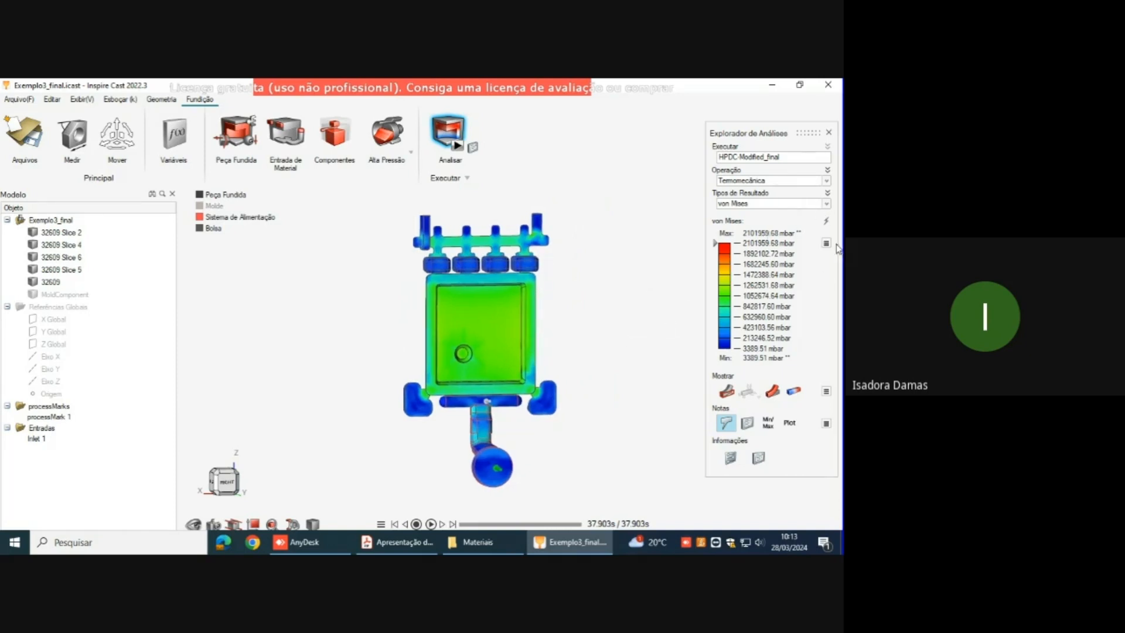
Step: Display the Porosidade result and view the porosity distribution across the whole casting
left_click(827, 203)
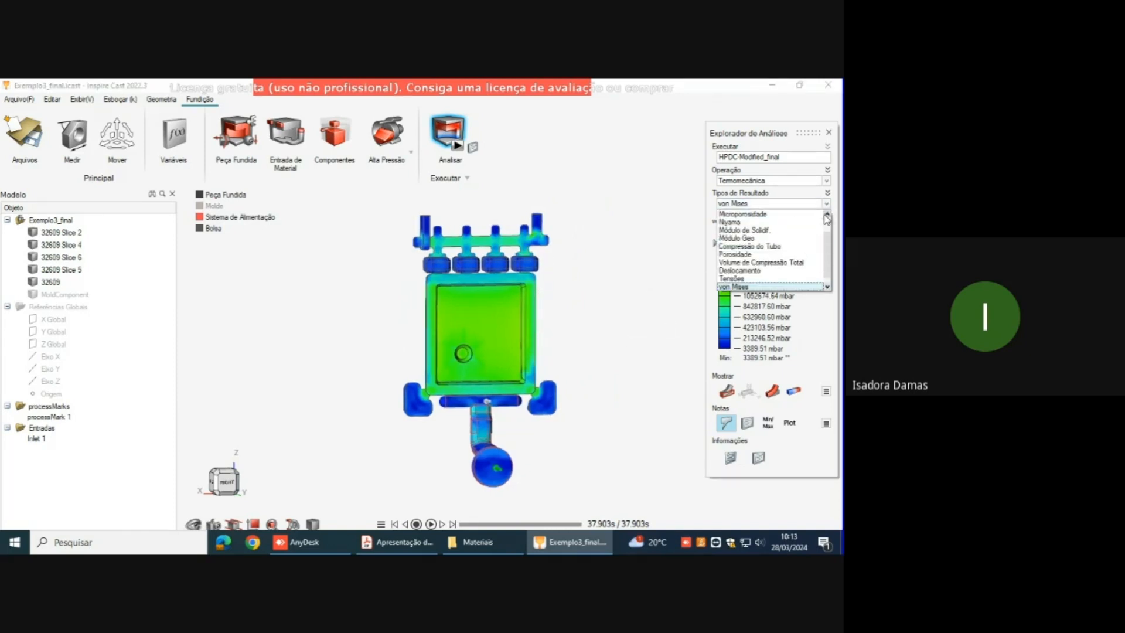
scroll(793, 239, "up", 1)
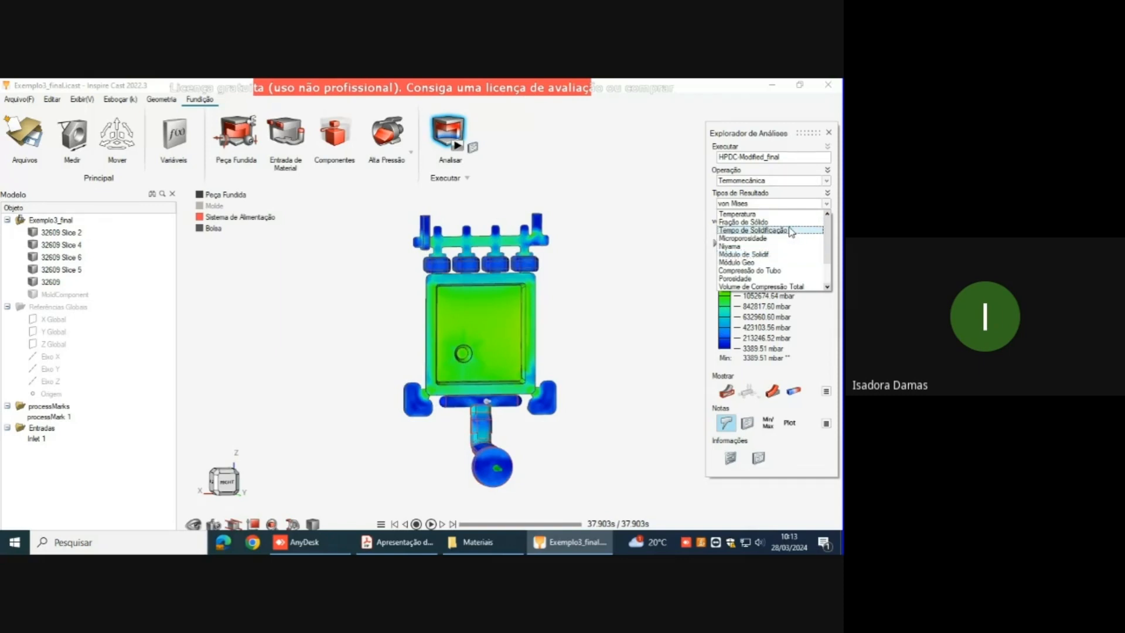
left_click(768, 279)
right_click_drag(570, 294, 564, 270)
middle_click_drag(564, 271, 565, 271)
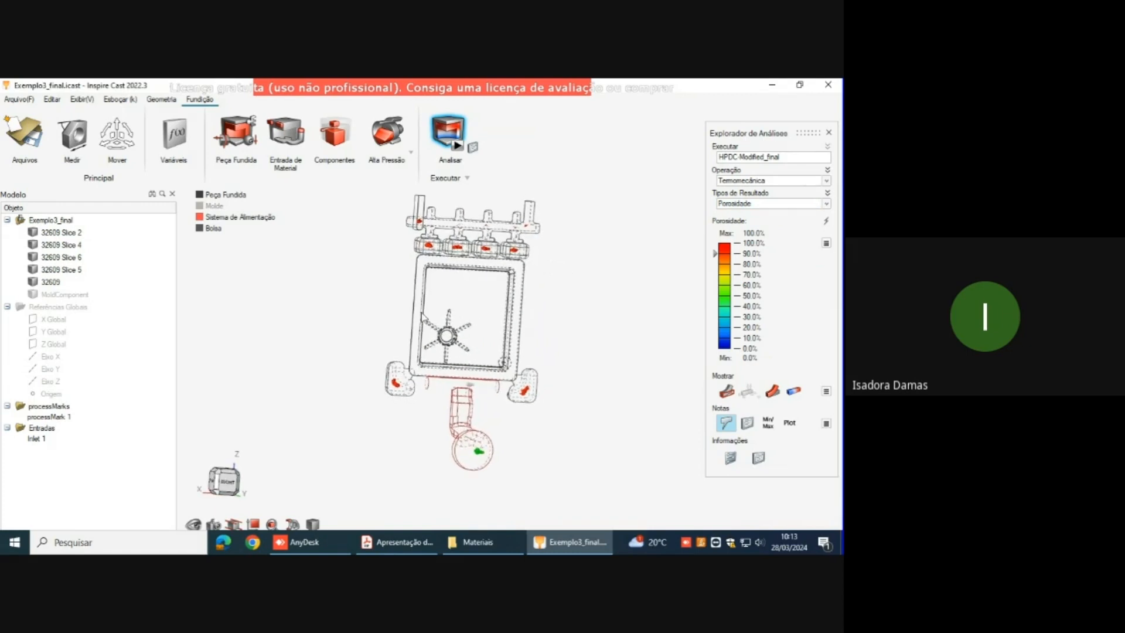
right_click_drag(391, 327, 386, 339)
middle_click_drag(443, 312, 427, 322)
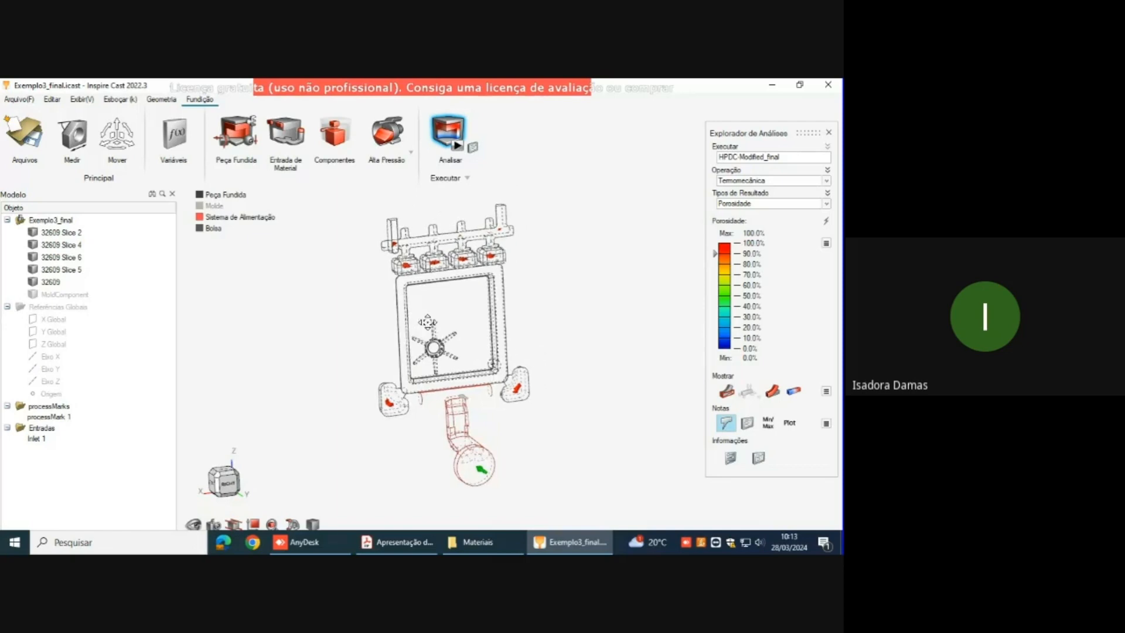
Step: Examine the porosity around the part's ribbed boss, the lower side overflows and the upper overflows and vent channel
scroll(417, 343, "up", 5)
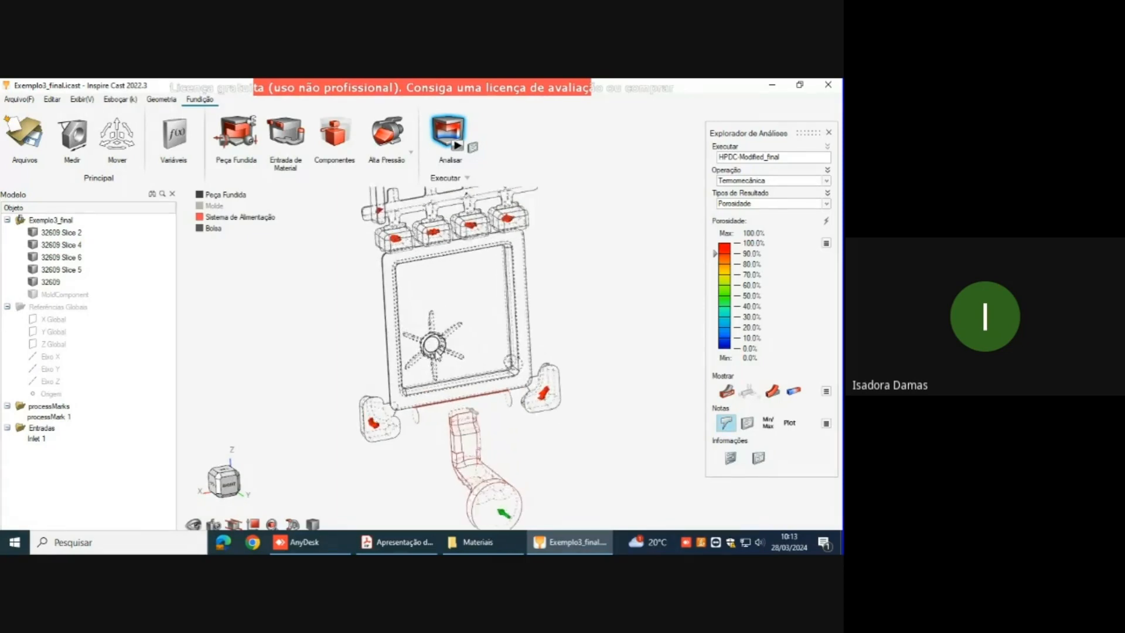
scroll(433, 355, "up", 2)
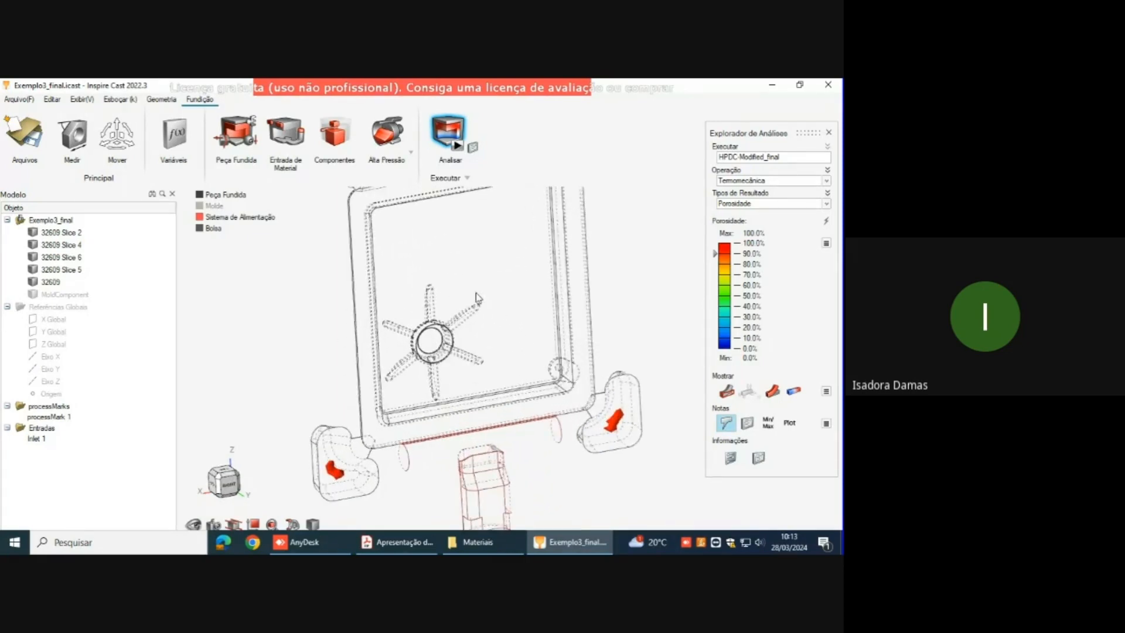
scroll(610, 414, "down", 3)
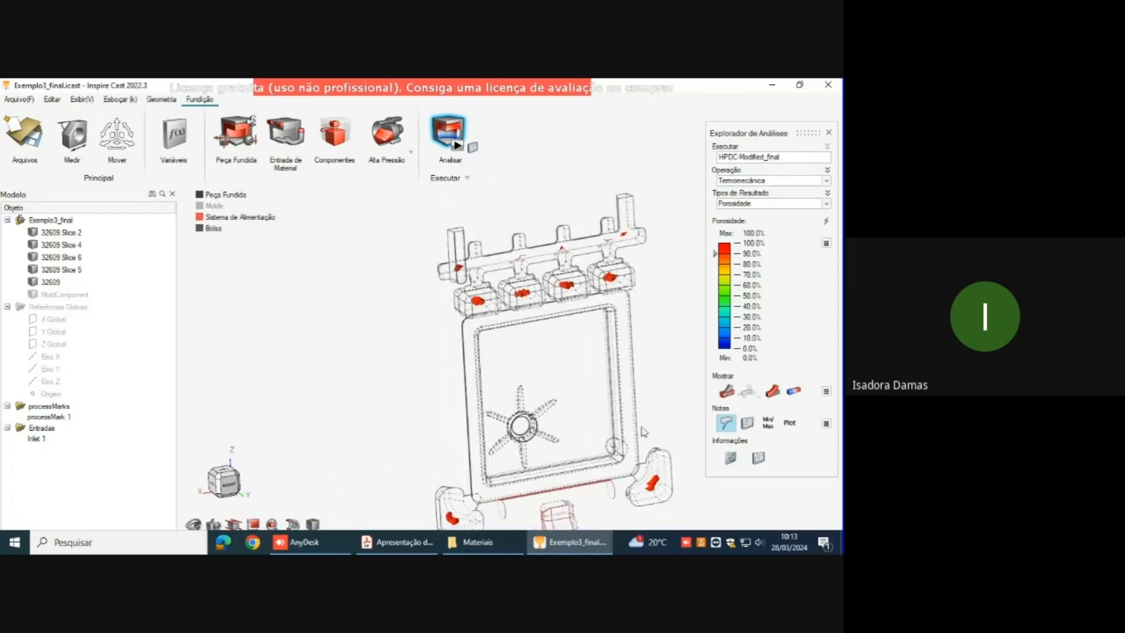
right_click_drag(605, 396, 604, 394)
middle_click_drag(625, 400, 623, 398)
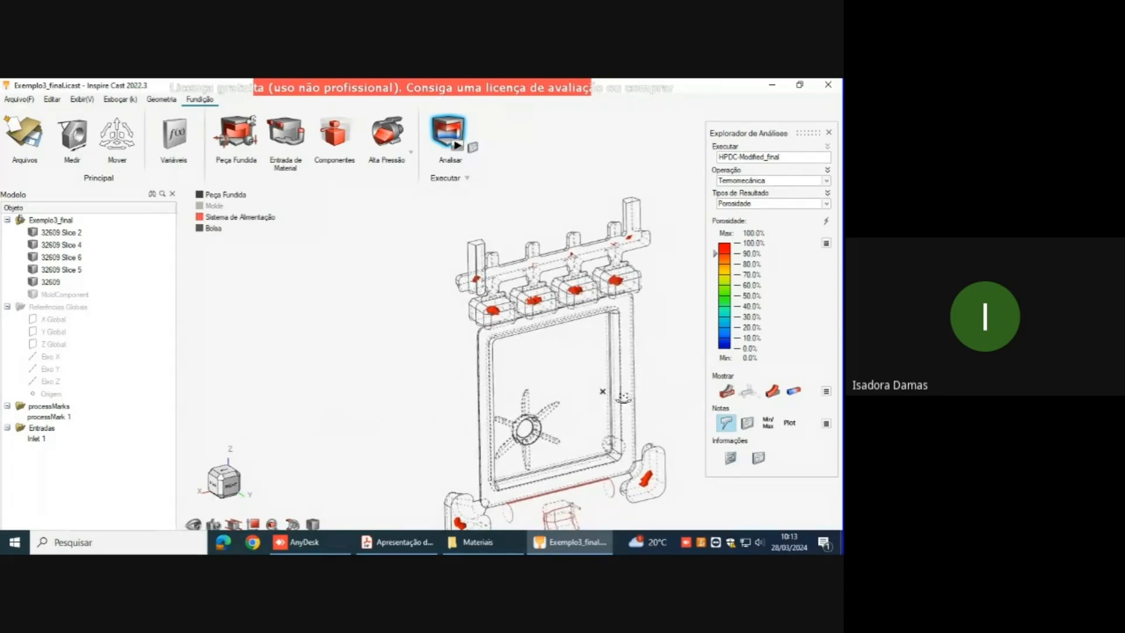
right_click_drag(599, 384, 542, 356)
mouse_move(434, 286)
middle_mouse_down()
mouse_move(423, 297)
mouse_move(467, 311)
mouse_move(467, 320)
mouse_move(441, 270)
middle_mouse_up()
right_click_drag(442, 270, 538, 413)
scroll(508, 314, "up", 6)
middle_click_drag(463, 314, 495, 309)
right_click_drag(580, 436, 493, 310)
scroll(542, 309, "down", 5)
scroll(544, 317, "down", 1)
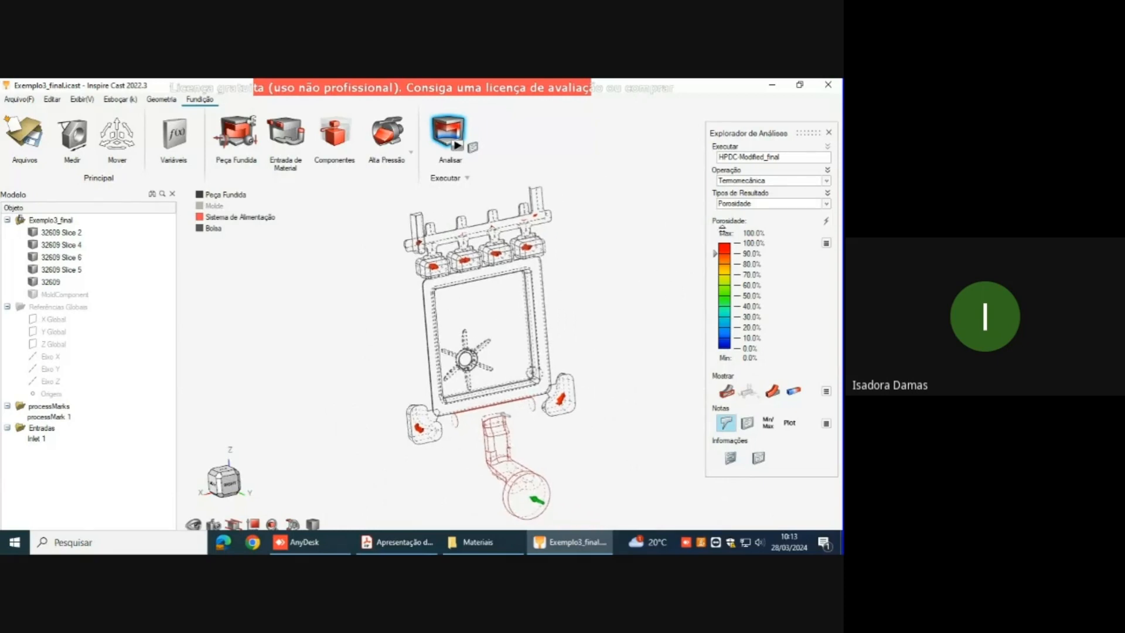
Step: Display the Fração de Sólido result at 1.405 s and view the ribbed boss, side overflows and runner
left_click(826, 204)
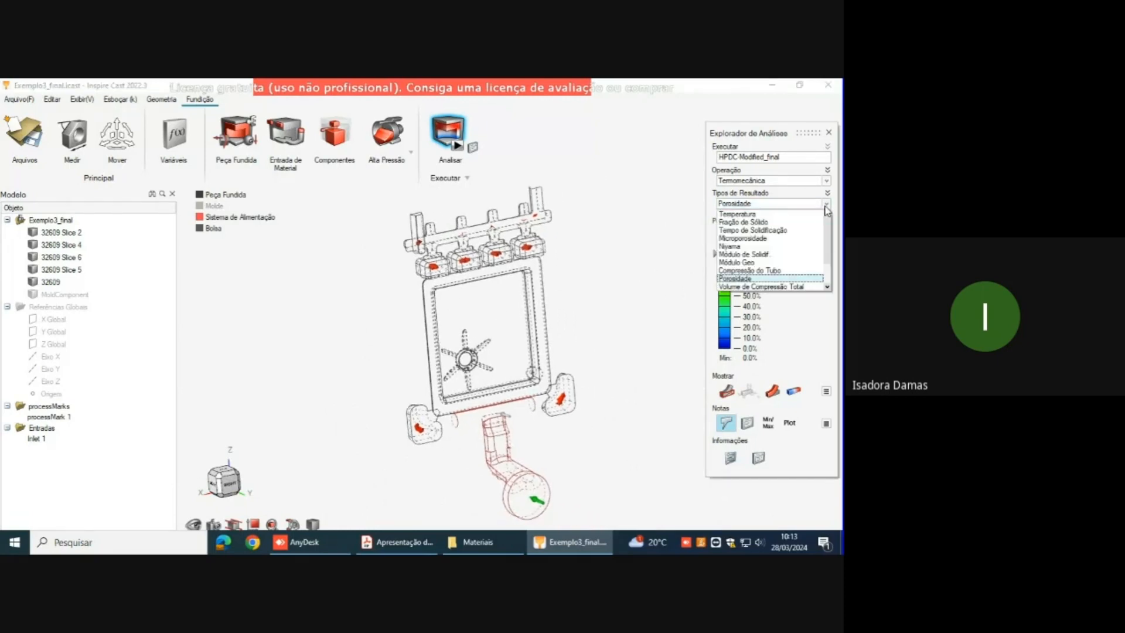
left_click(796, 222)
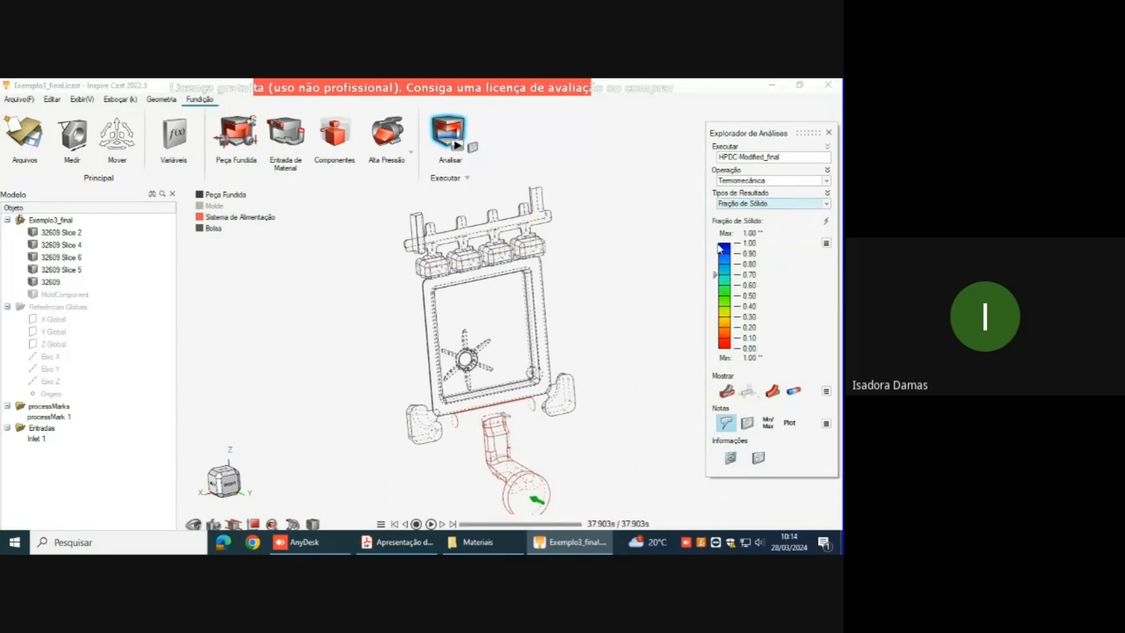
left_click_drag(577, 524, 494, 527)
right_click_drag(517, 443, 445, 341)
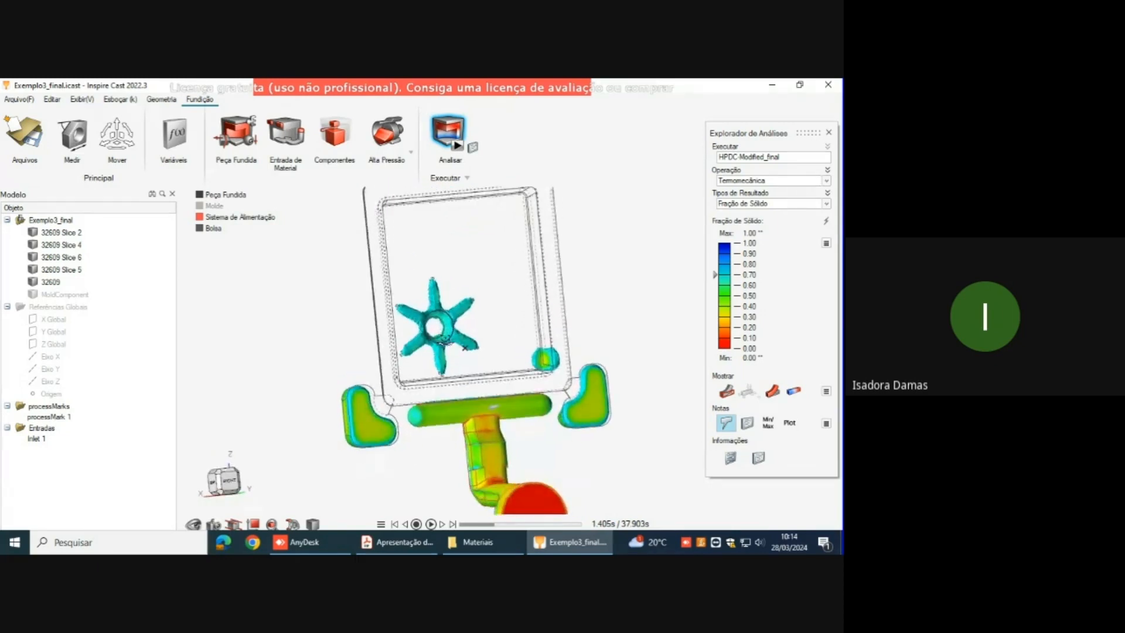
Step: Examine the Fração de Sólido distribution at 1.405 s around the ribbed boss, from the front and from the side
scroll(464, 348, "up", 5)
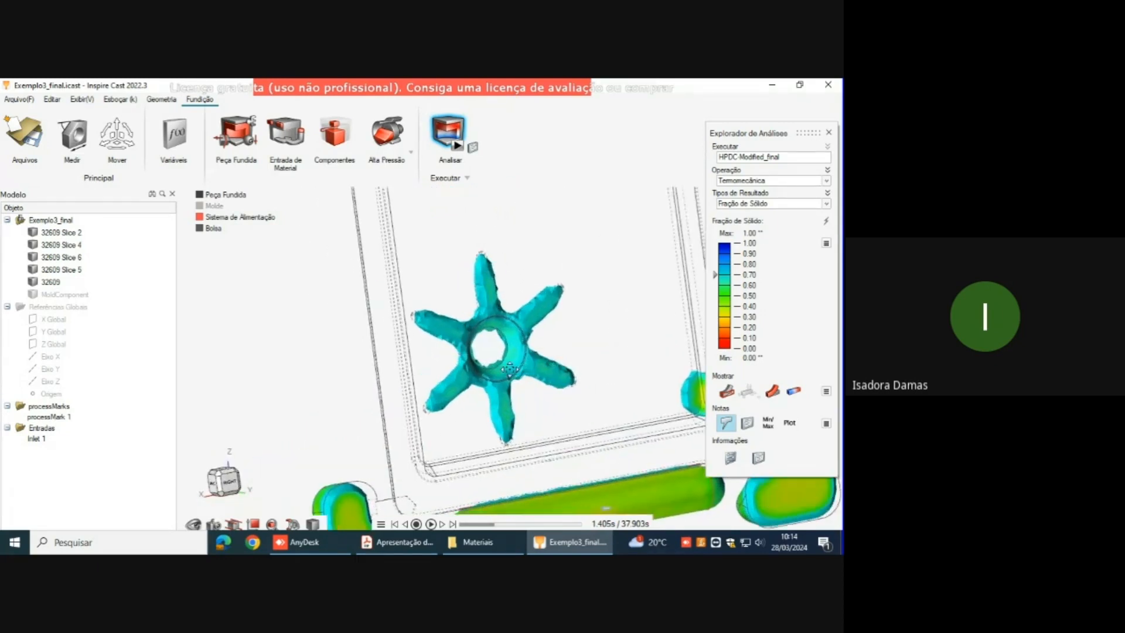
scroll(509, 370, "down", 5)
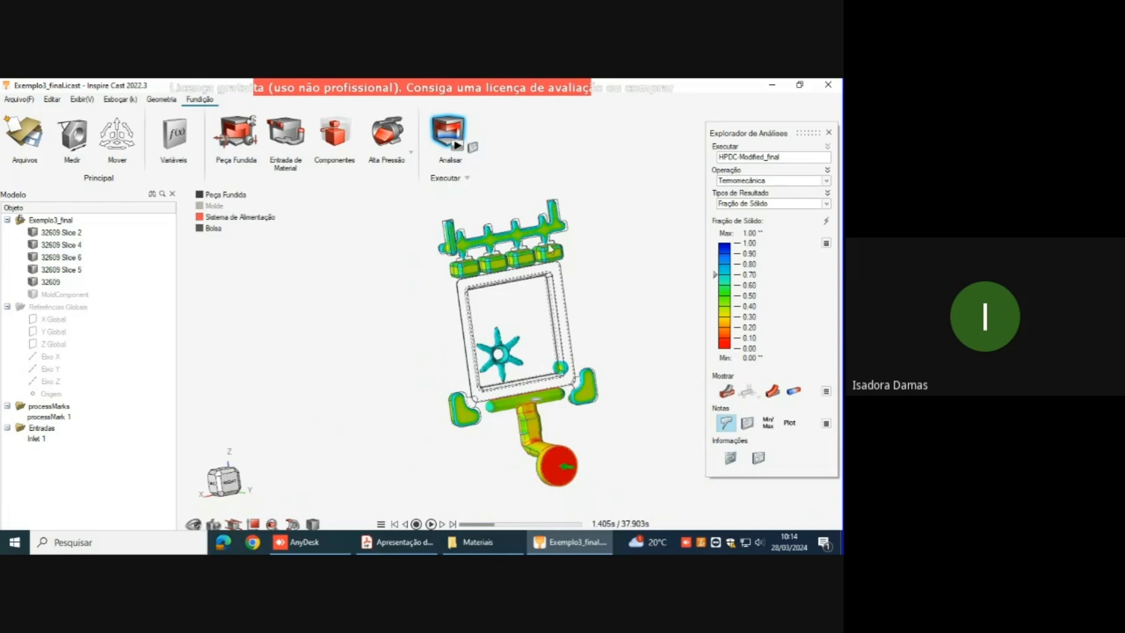
scroll(492, 356, "up", 3)
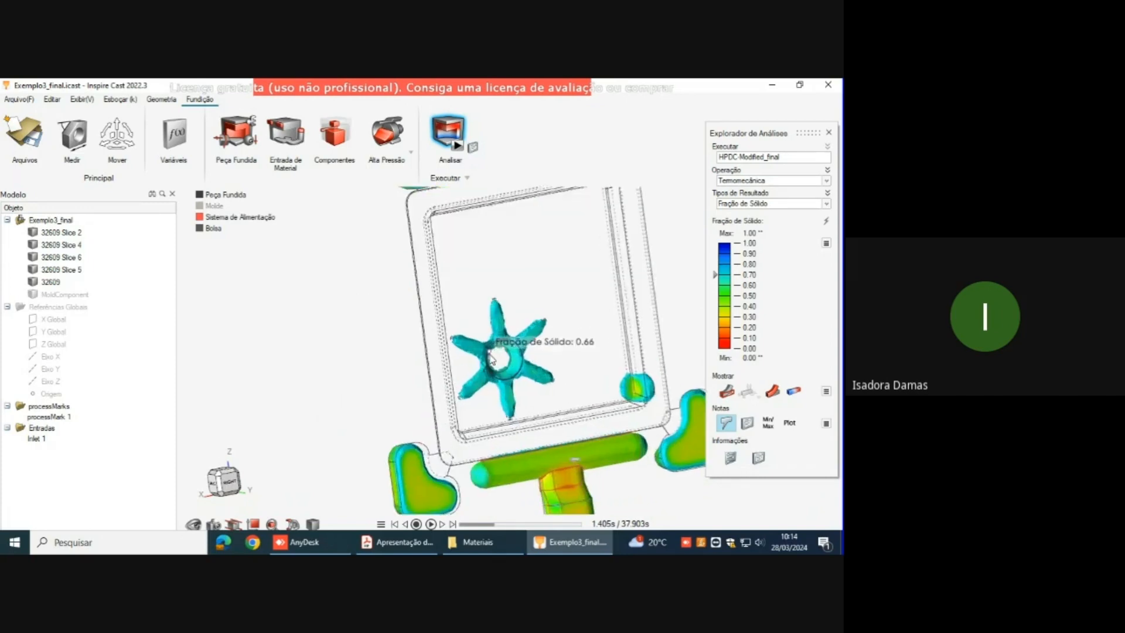
scroll(491, 359, "up", 1)
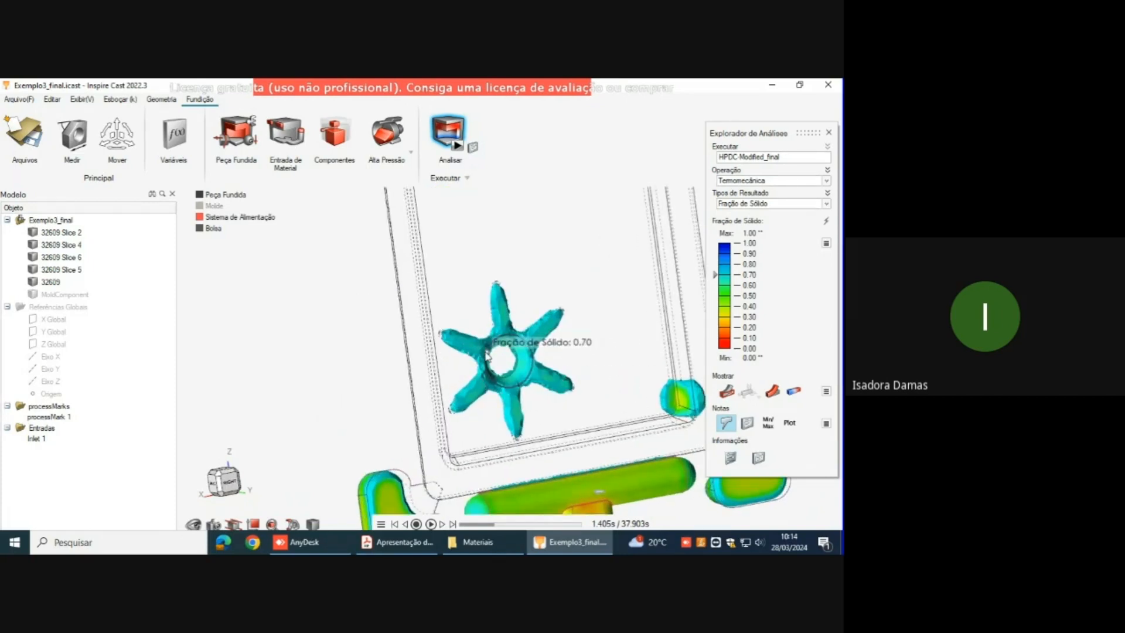
right_click_drag(487, 355, 629, 396)
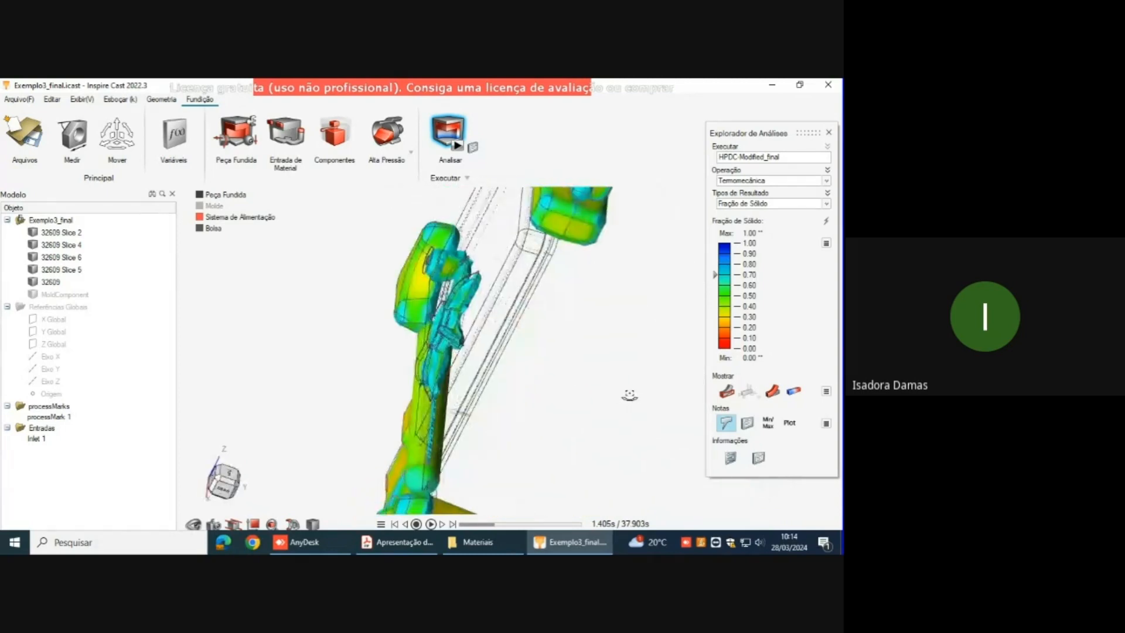
middle_click_drag(630, 395, 530, 384)
scroll(491, 342, "down", 2)
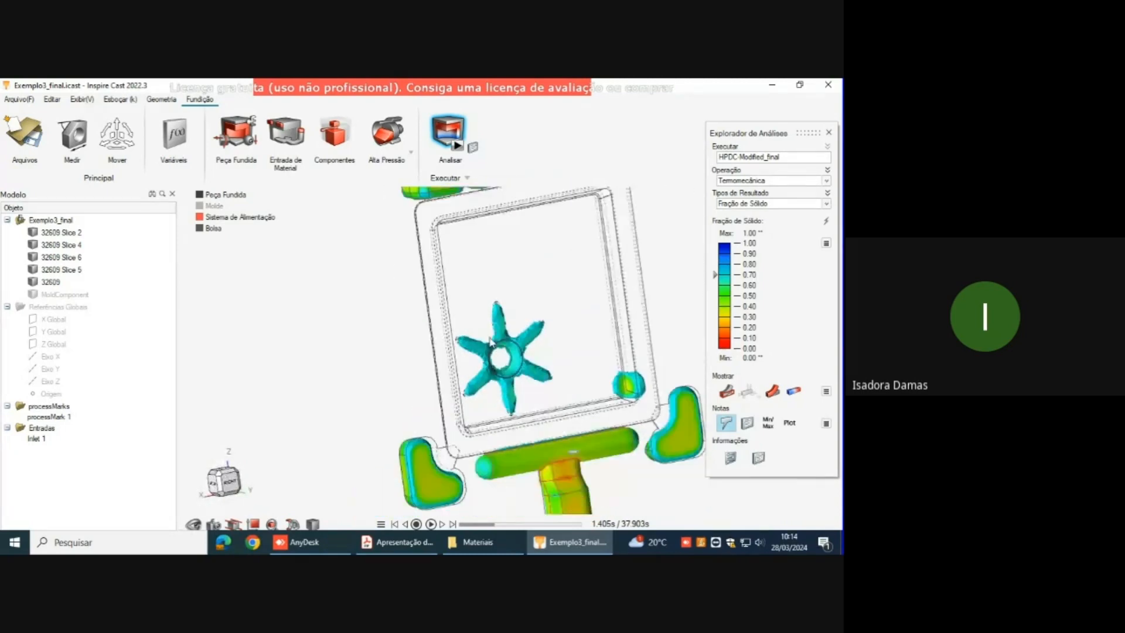
Step: Review the solid fraction across the whole casting, including the upper overflows, vent channel, side overflows and runner
scroll(491, 342, "down", 2)
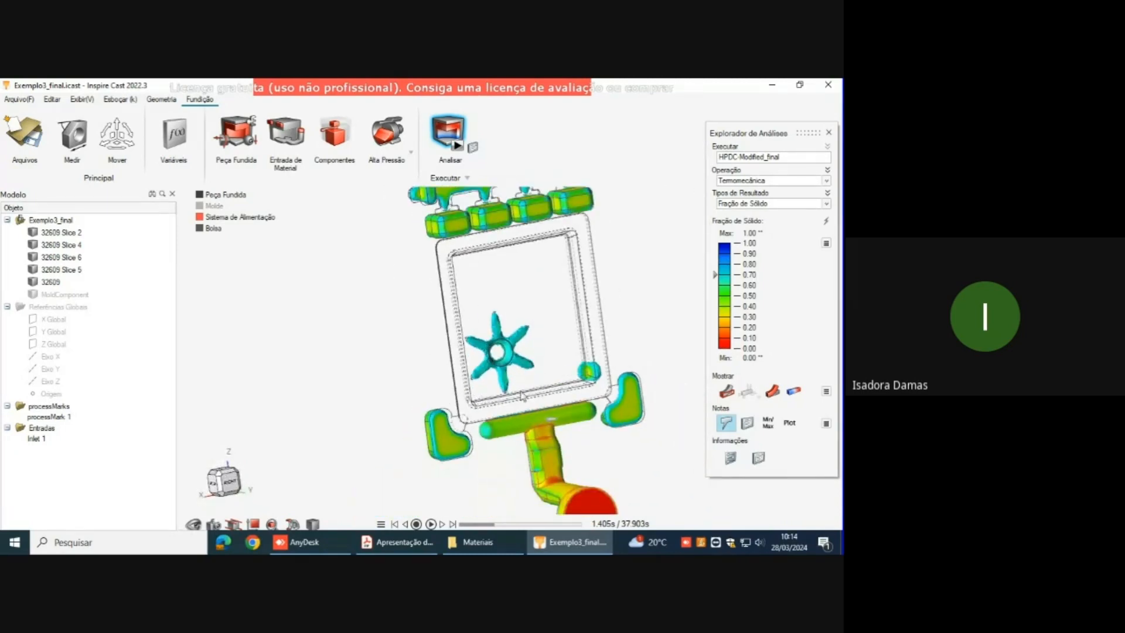
middle_click_drag(595, 410, 523, 335)
scroll(549, 361, "down", 2)
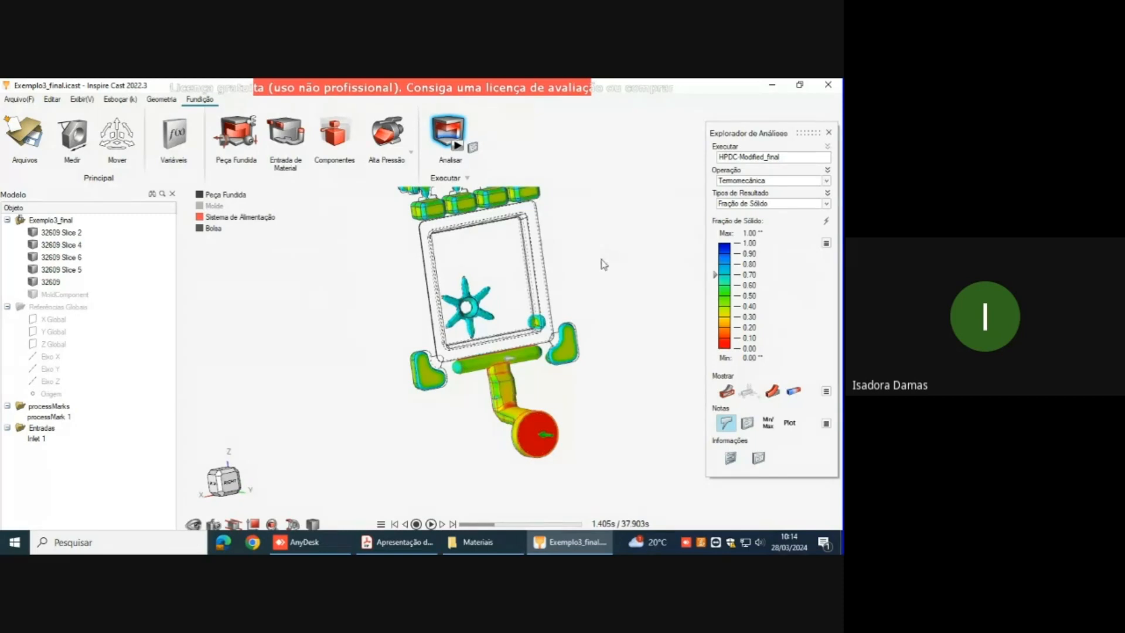
middle_click_drag(602, 261, 573, 312)
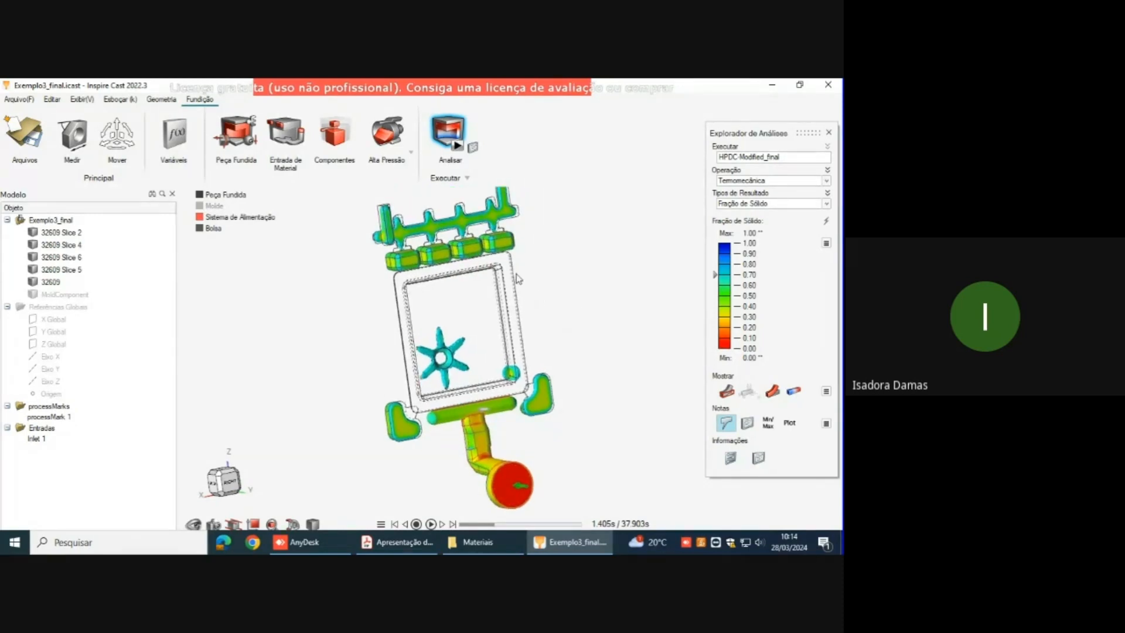
right_click_drag(522, 280, 536, 275)
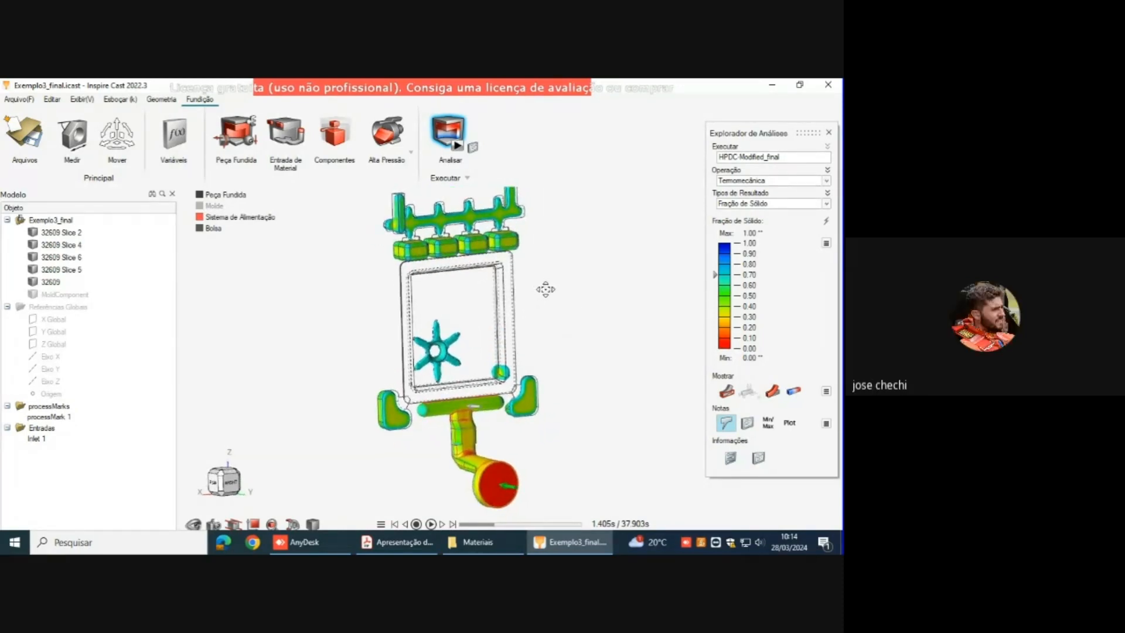
middle_click_drag(545, 288, 576, 279)
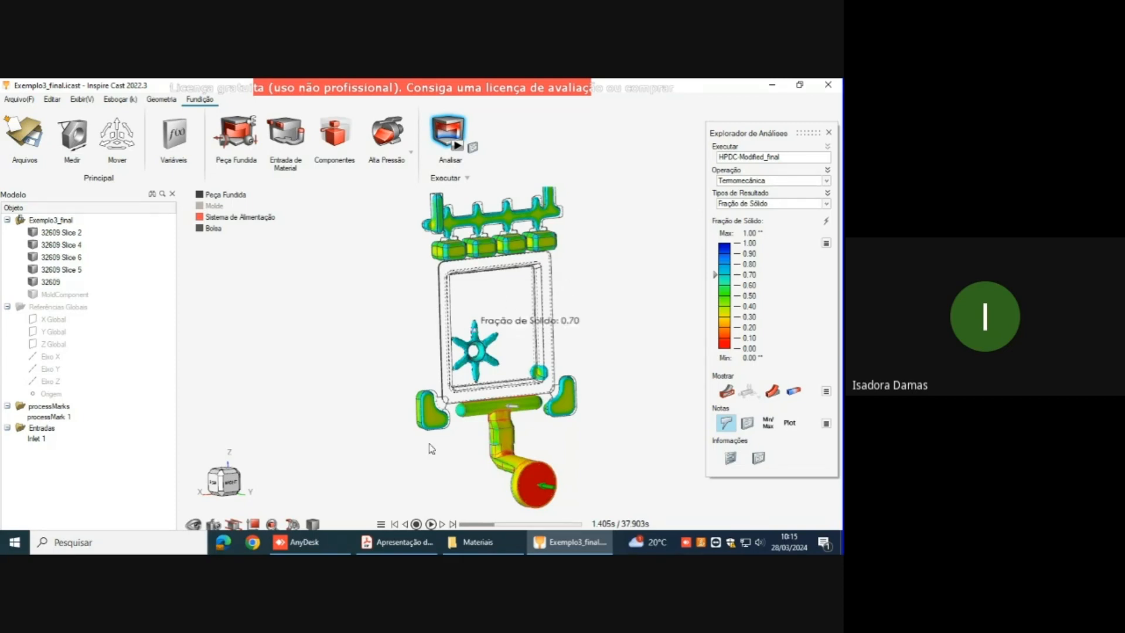
Step: Switch to the Google Meet call in Chrome and display the in-call messages
mouse_move(424, 82)
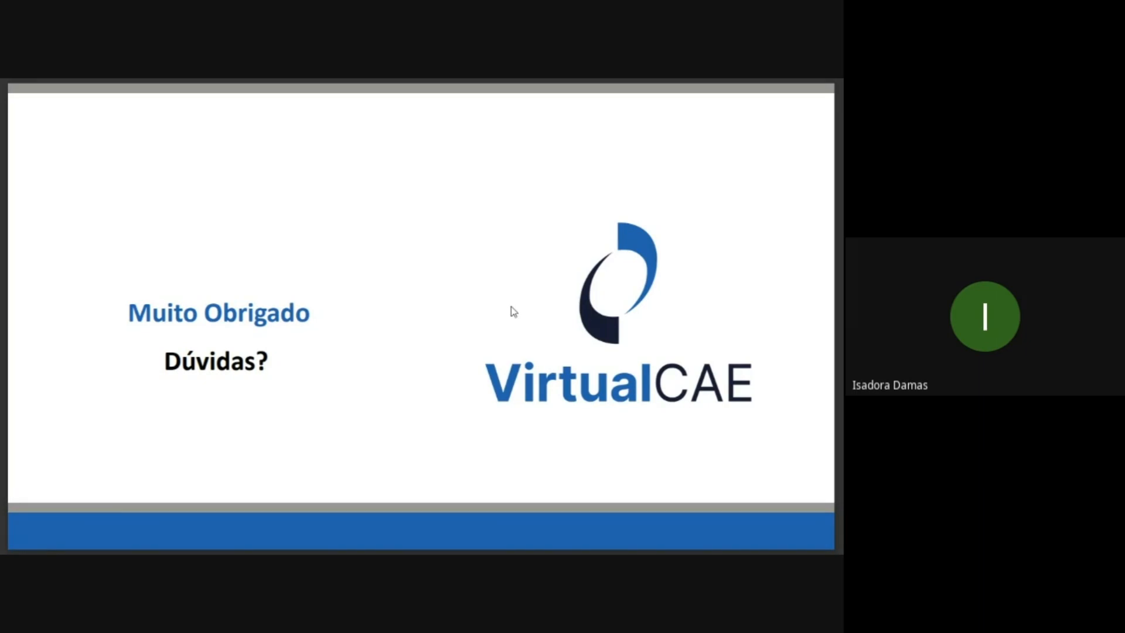
key("alt+Tab")
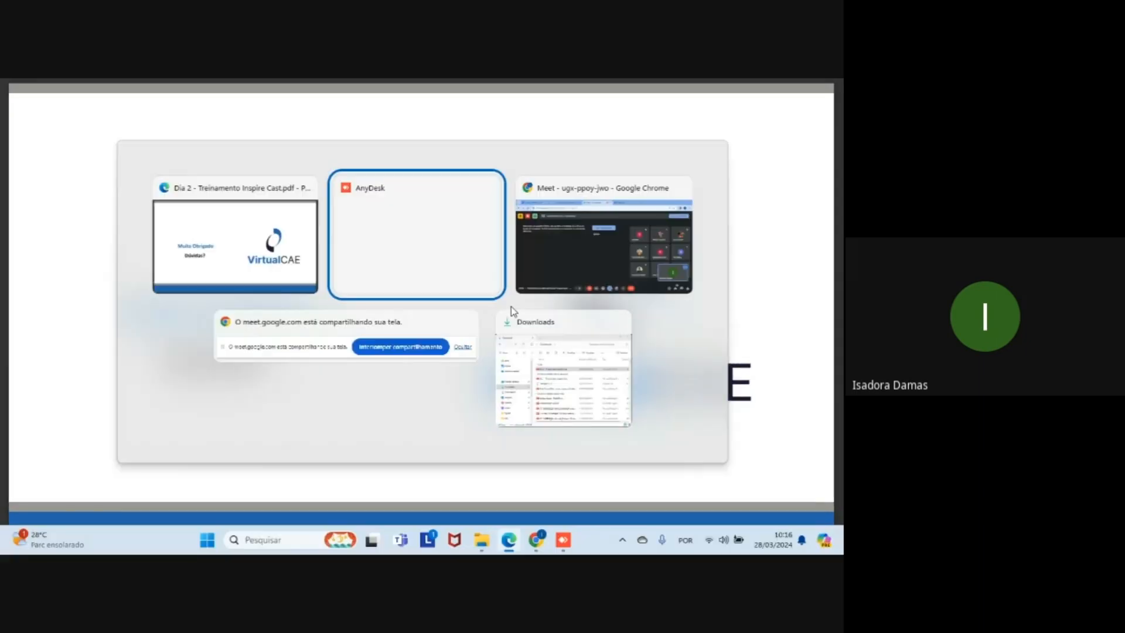
left_click(530, 245)
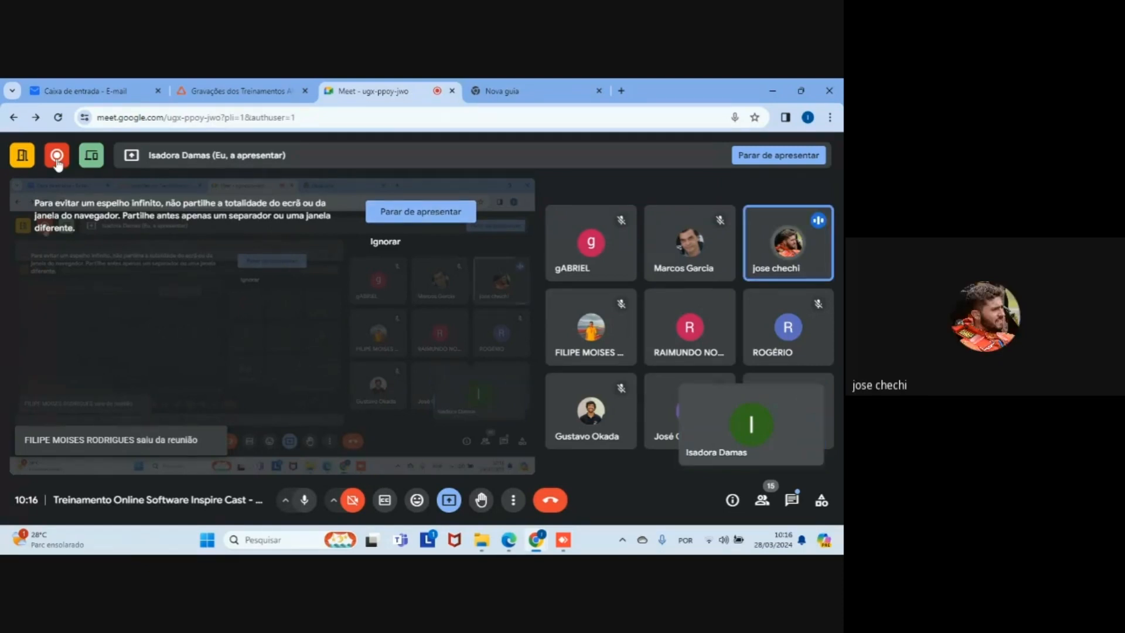
mouse_move(57, 165)
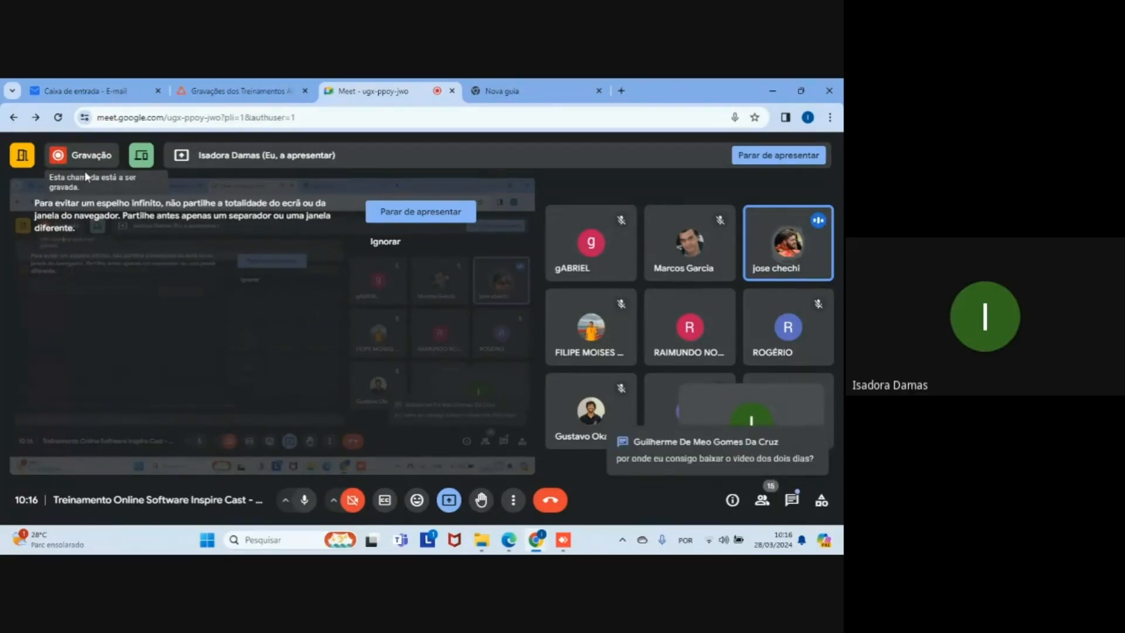
left_click(792, 501)
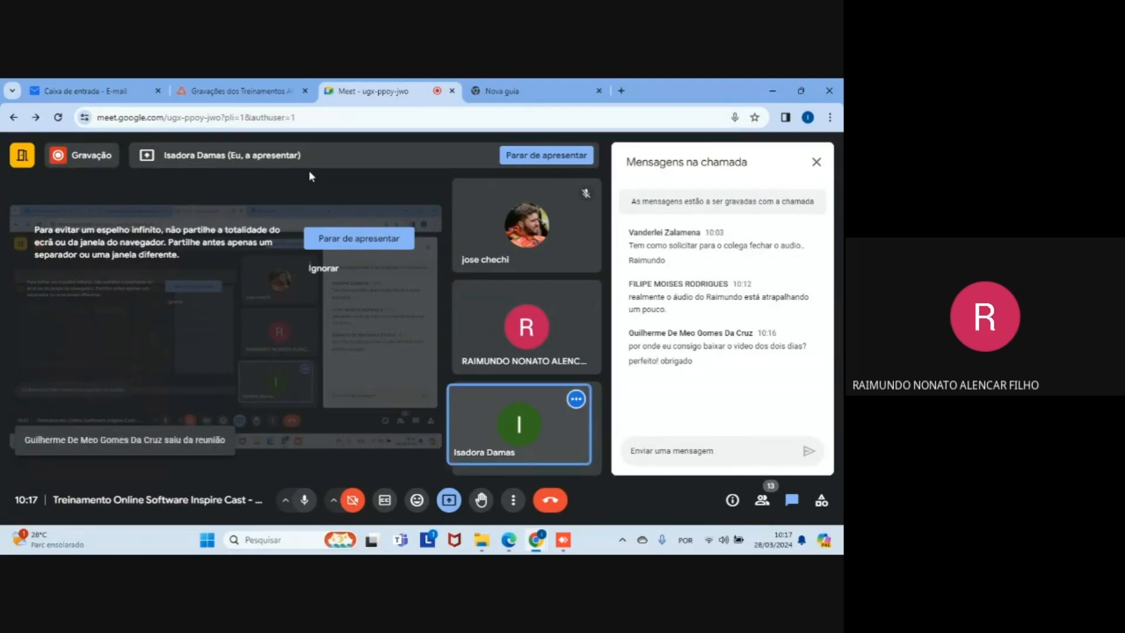
Step: Mute the microphone in the call, briefly turning it back on before muting it again
left_click(305, 501)
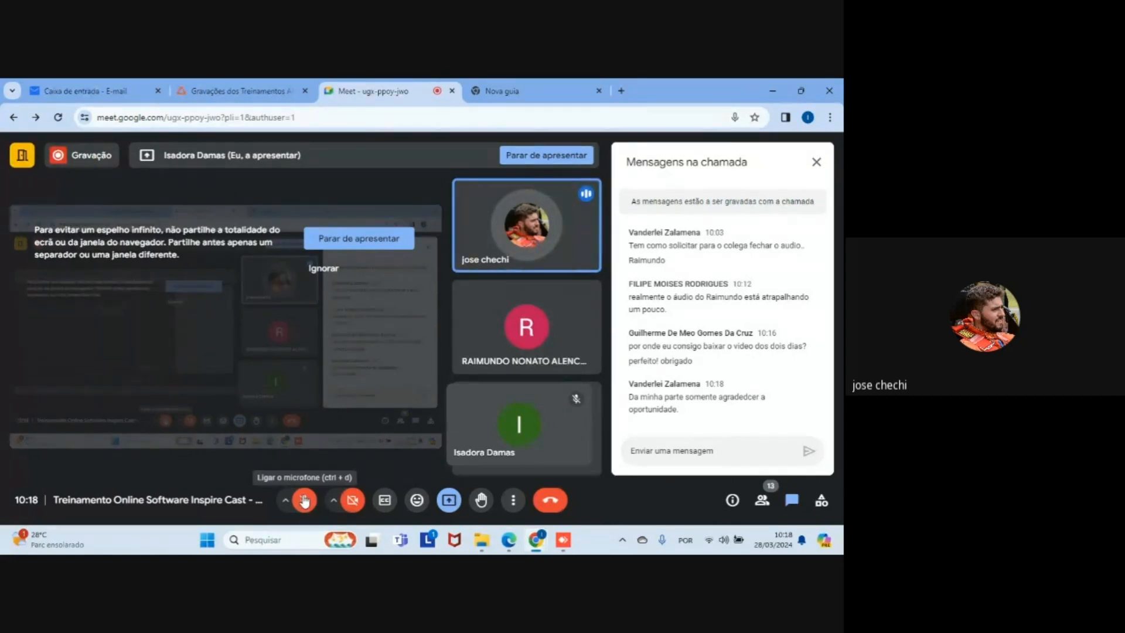
left_click(304, 499)
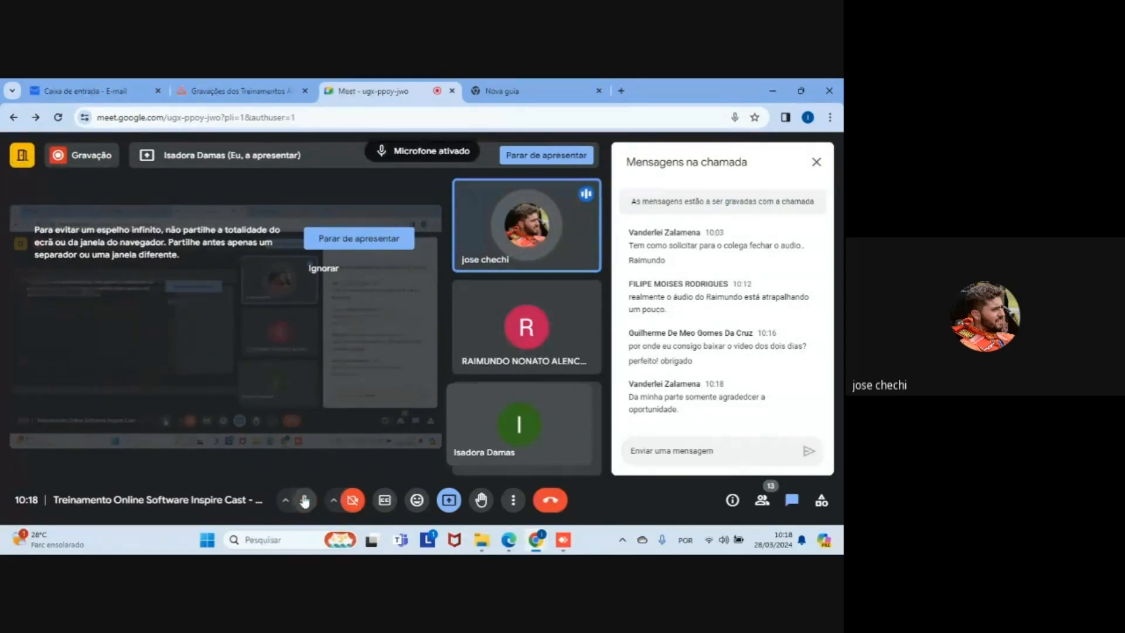
left_click(304, 499)
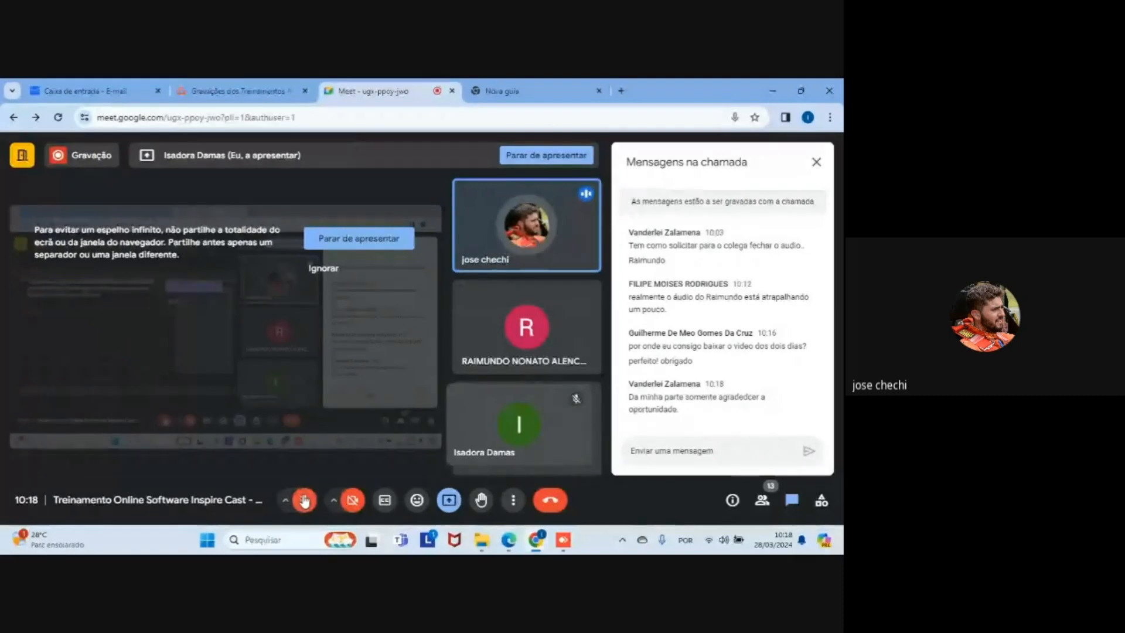